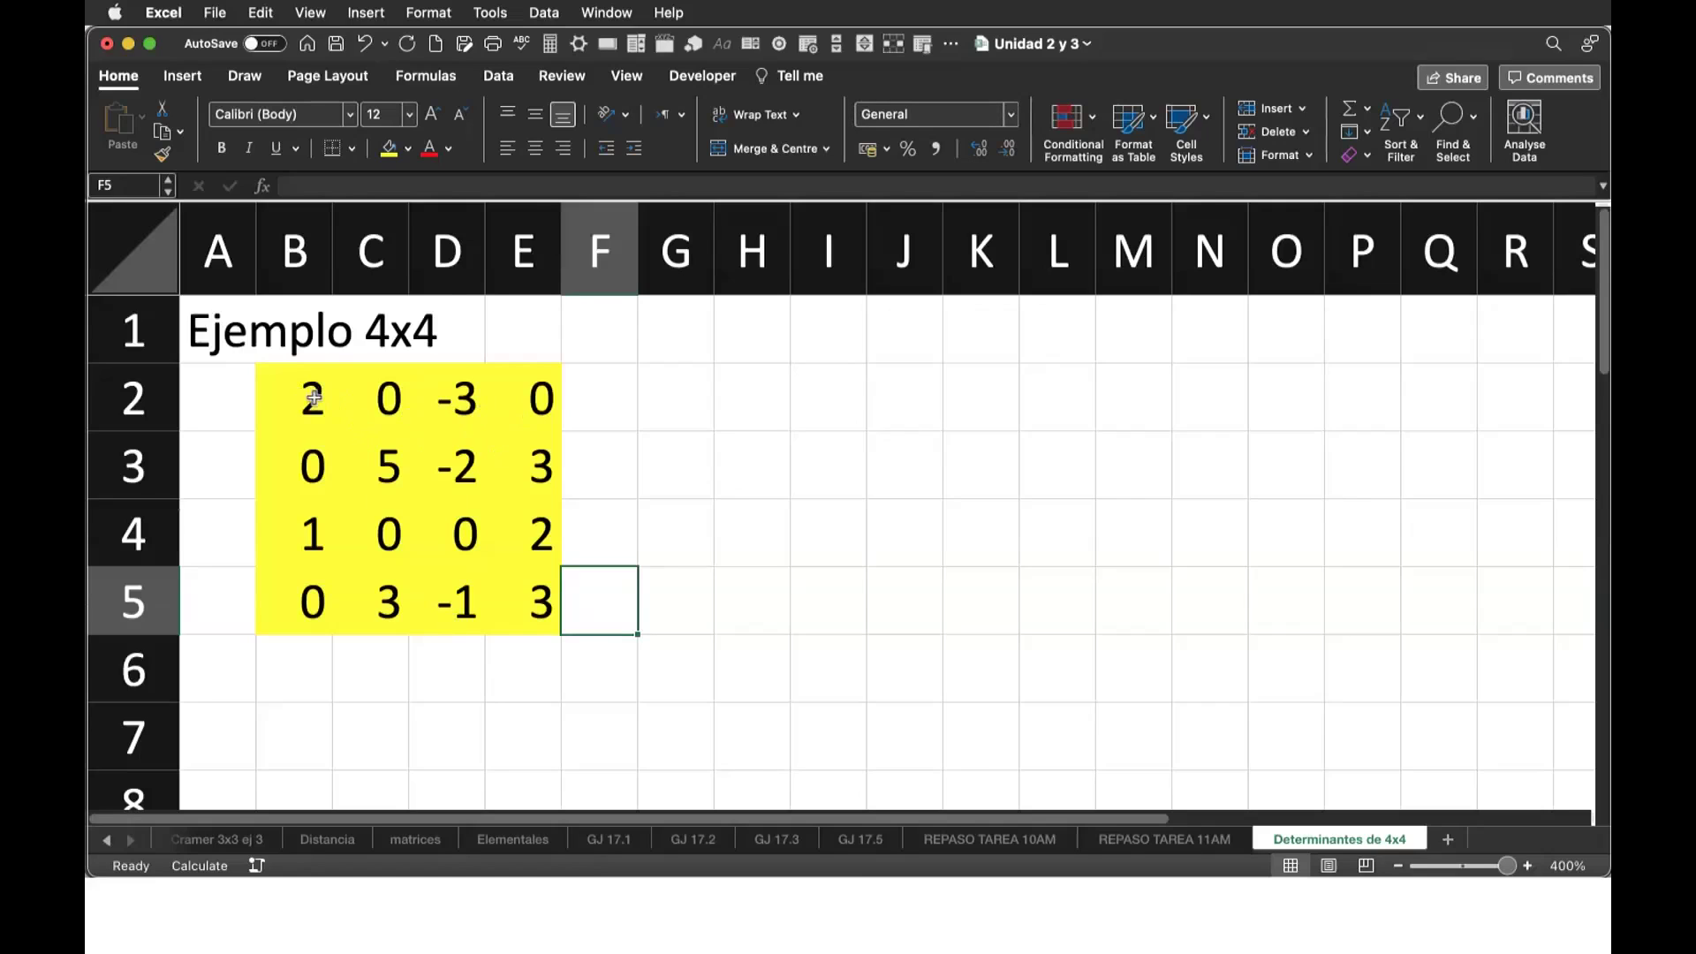
Select the matrix's first and third rows and its first two columns to point them out.
drag(314, 398, 539, 397)
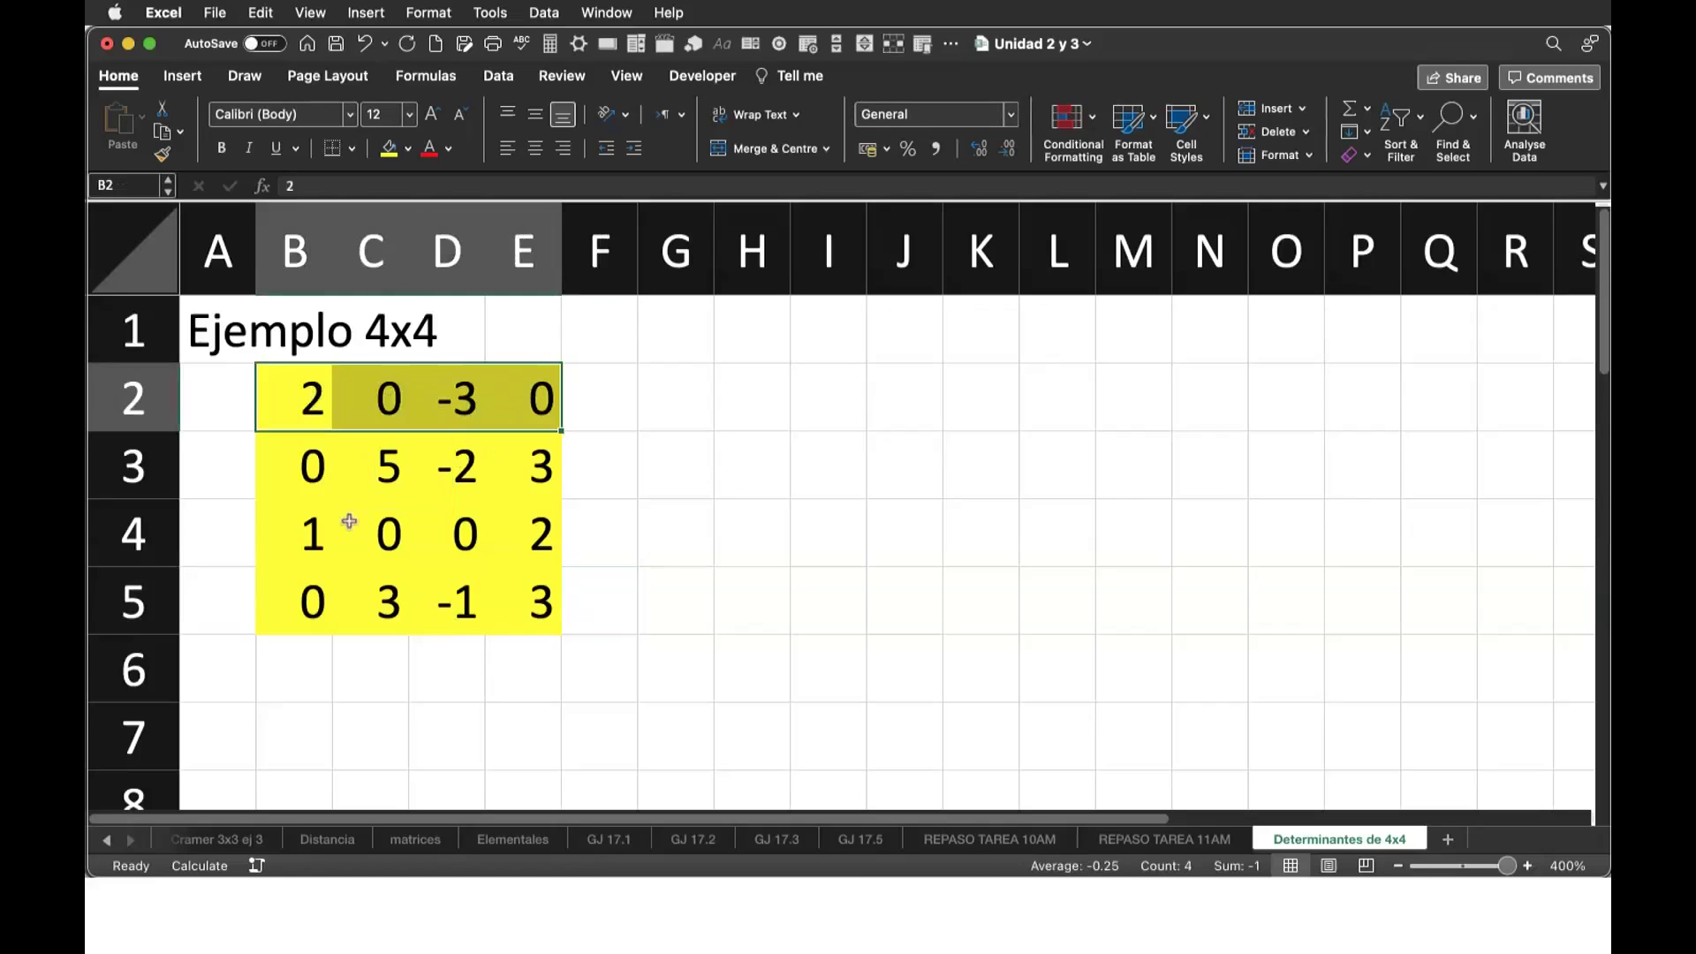
drag(311, 534, 534, 534)
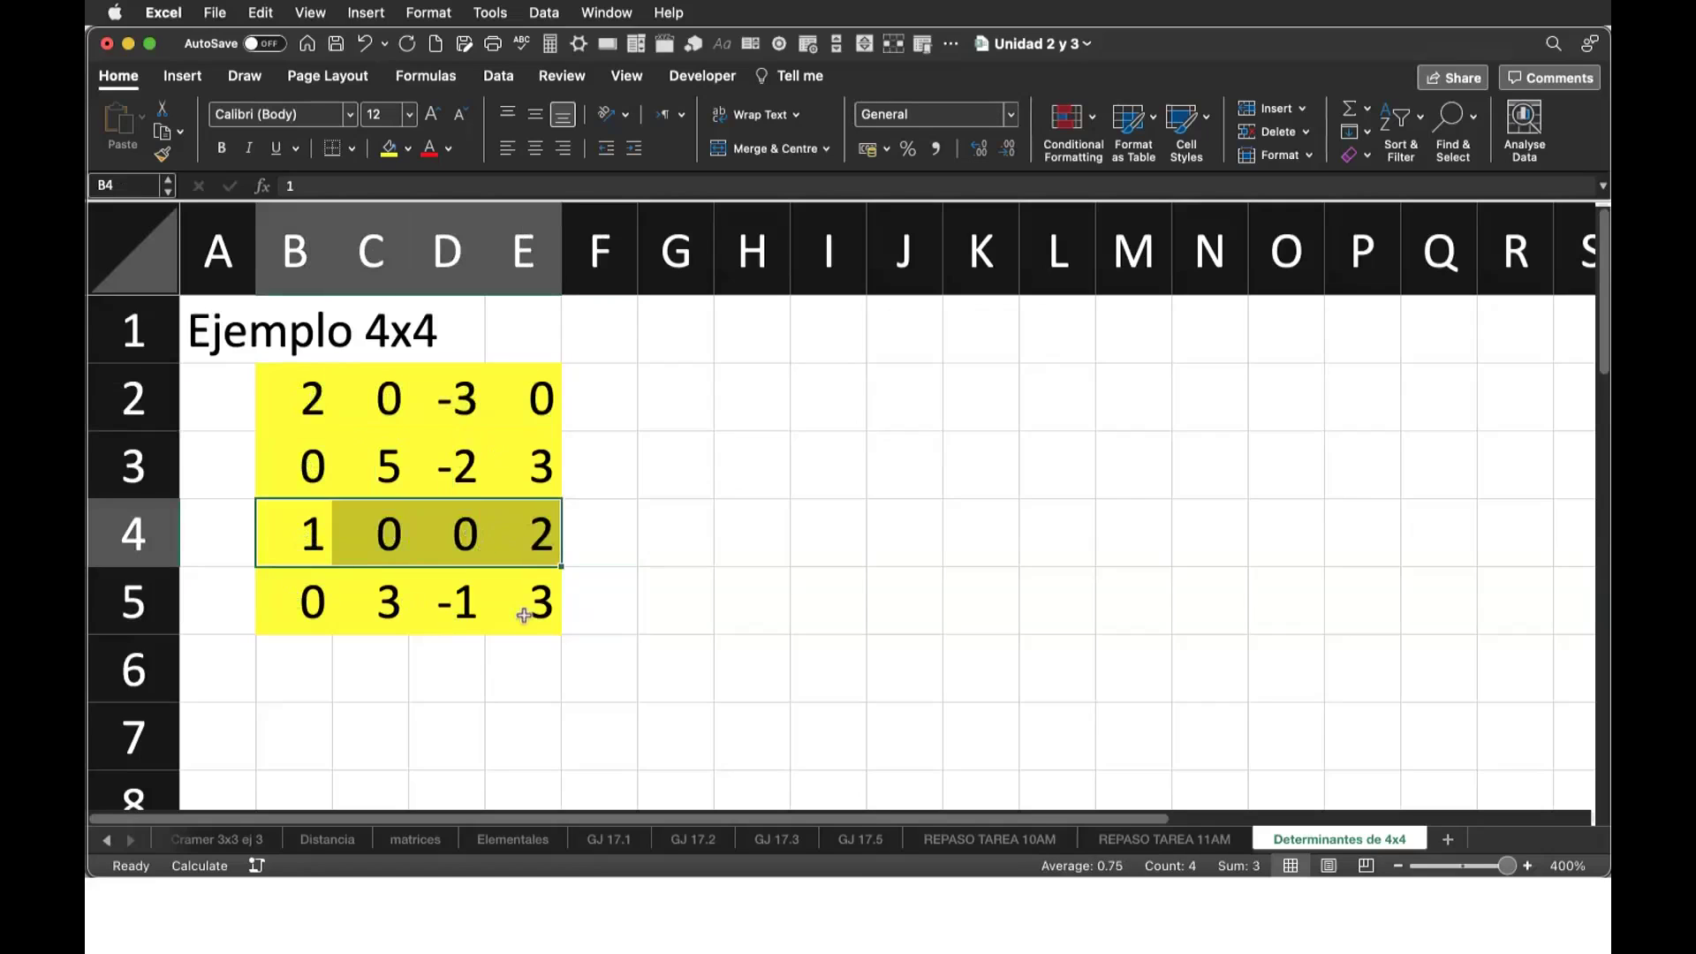
click(385, 391)
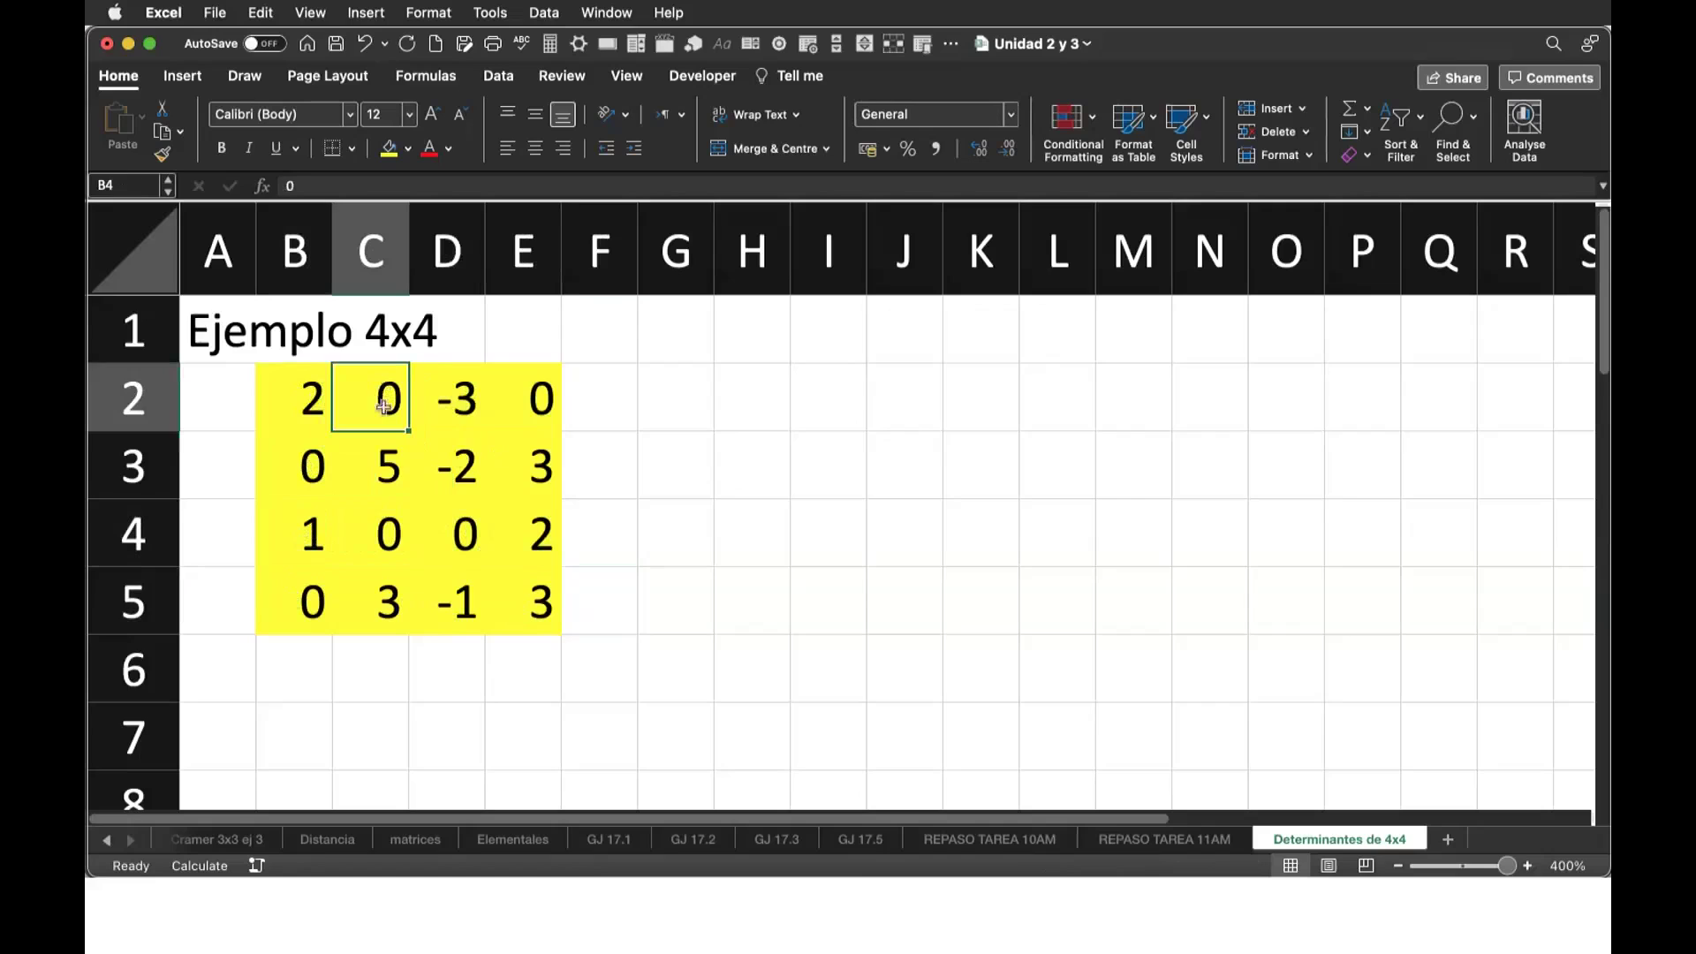
drag(385, 406, 388, 585)
drag(311, 394, 318, 572)
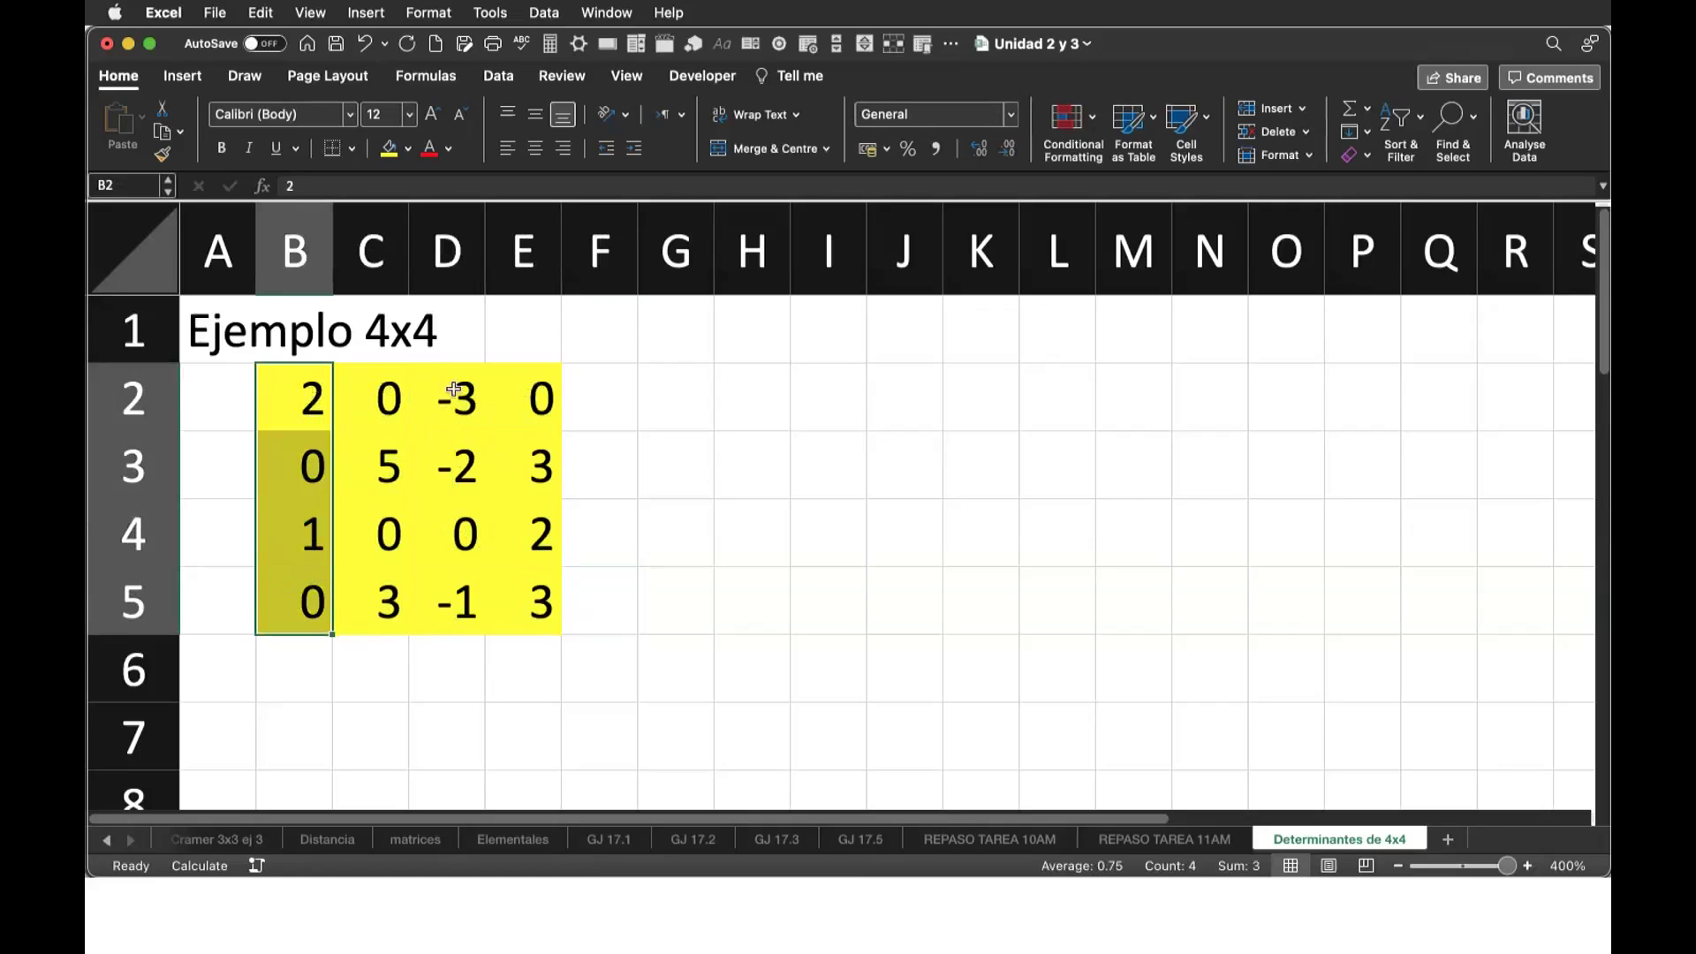
Fill the first row B2:E2 (2, 0, -3, 0) light orange.
click(365, 394)
drag(294, 394, 523, 392)
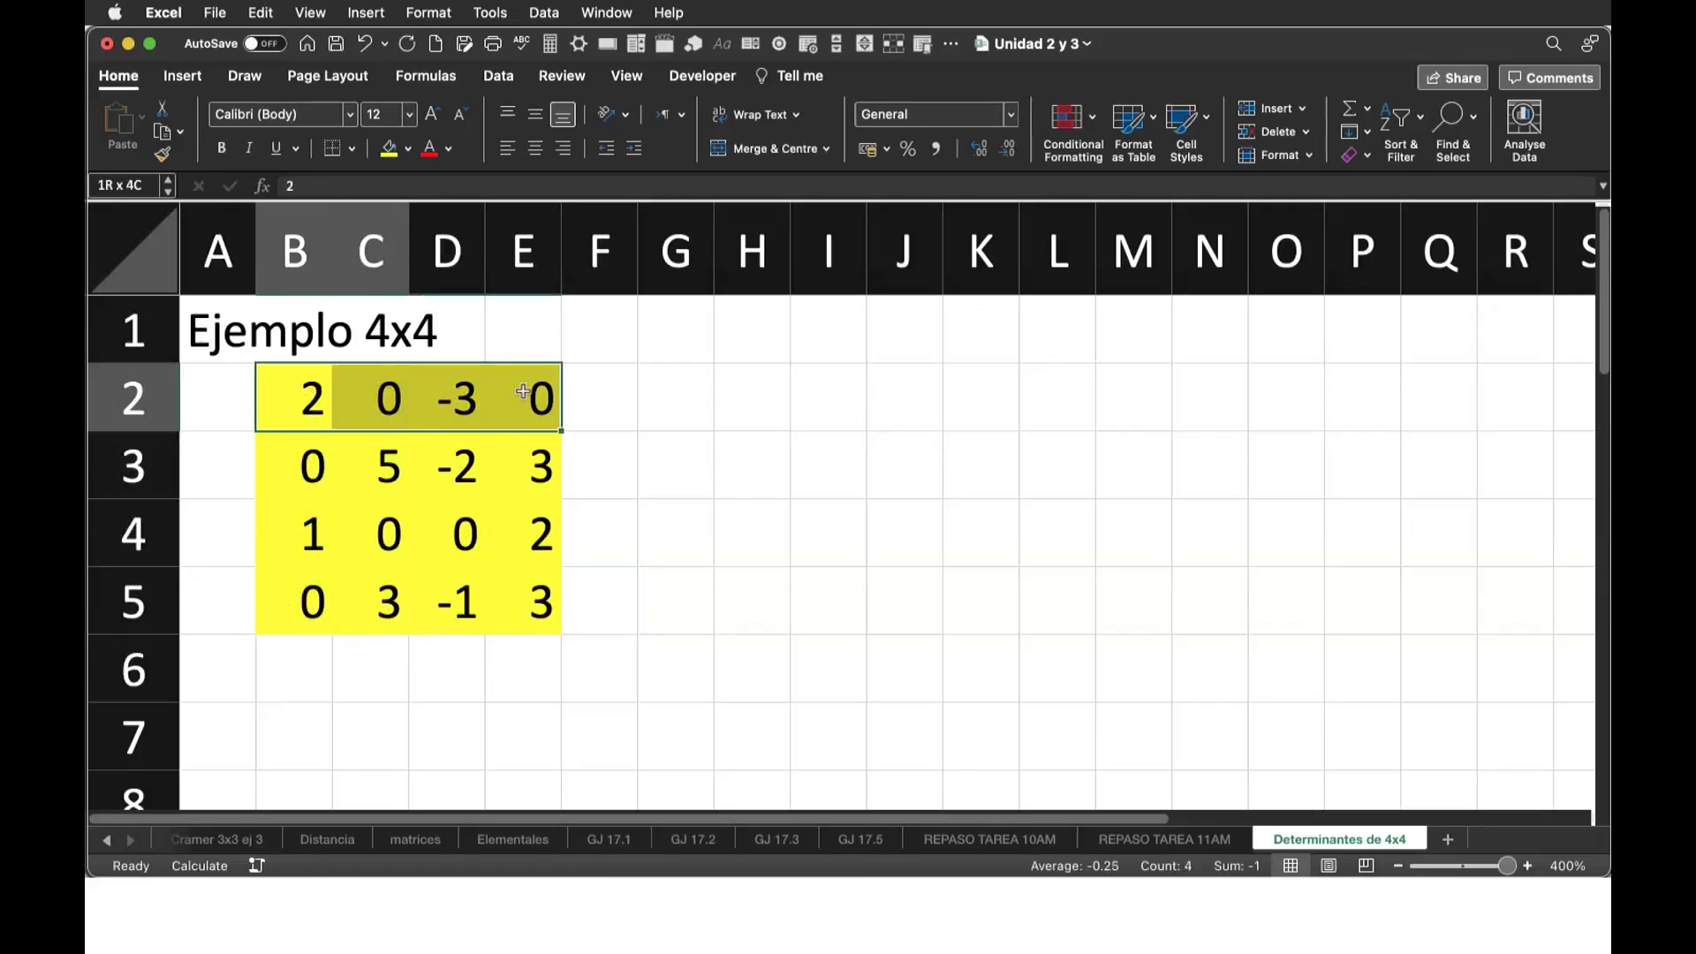
click(409, 150)
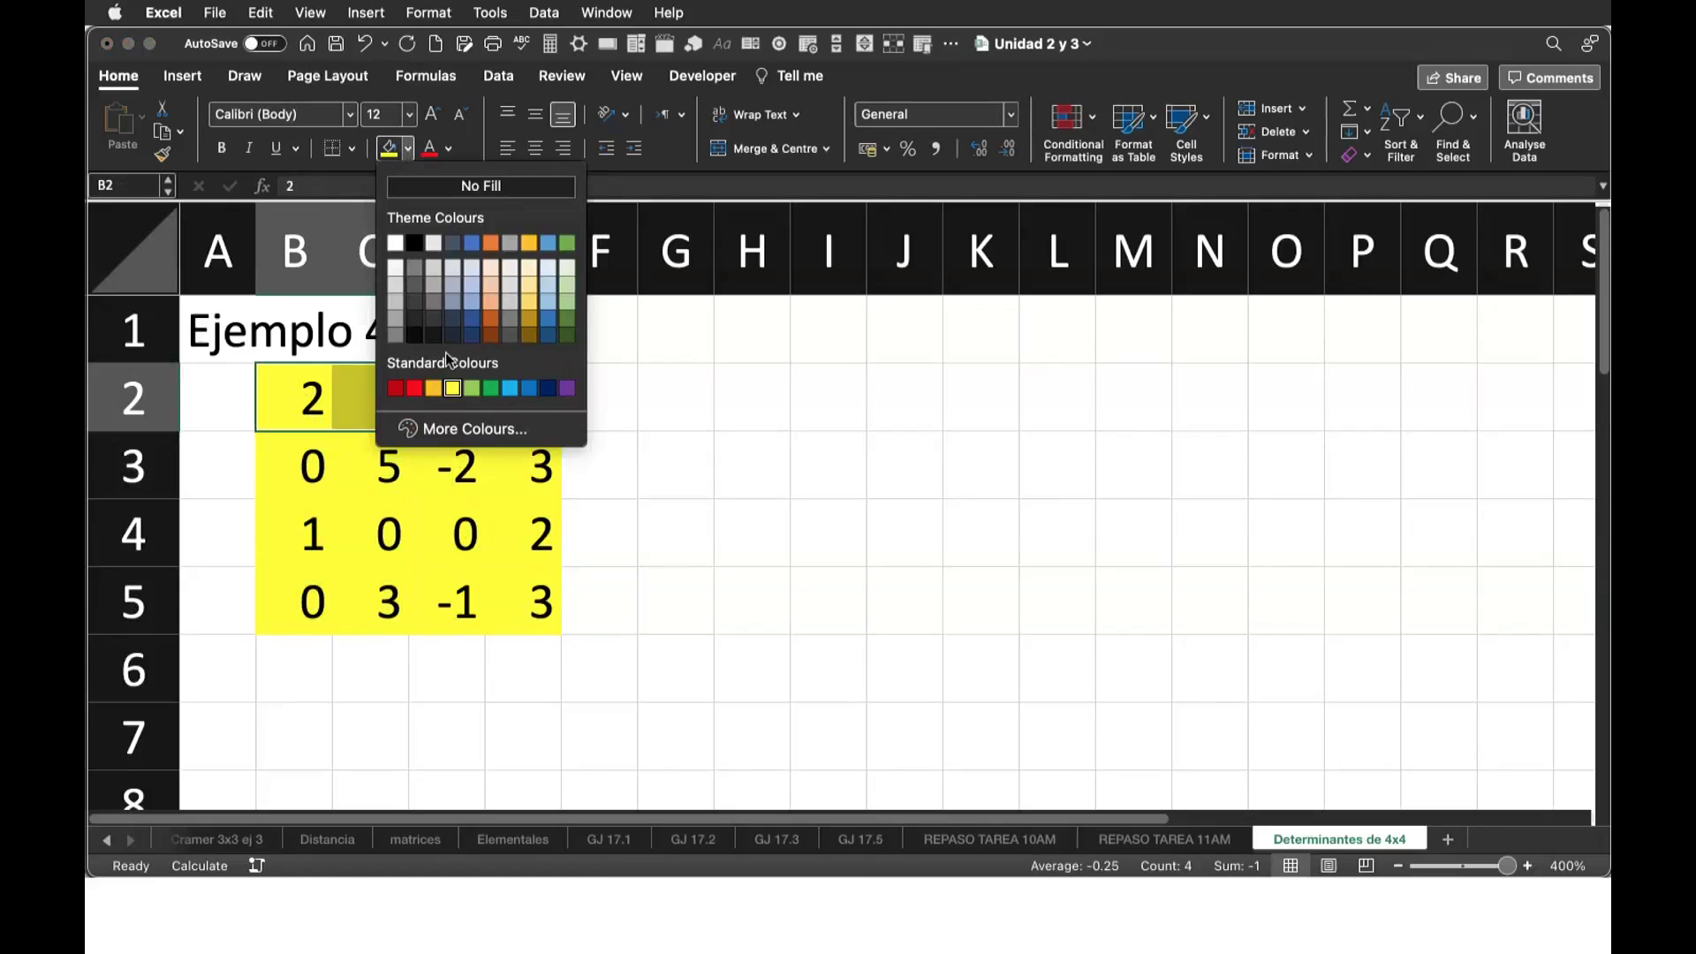
click(537, 306)
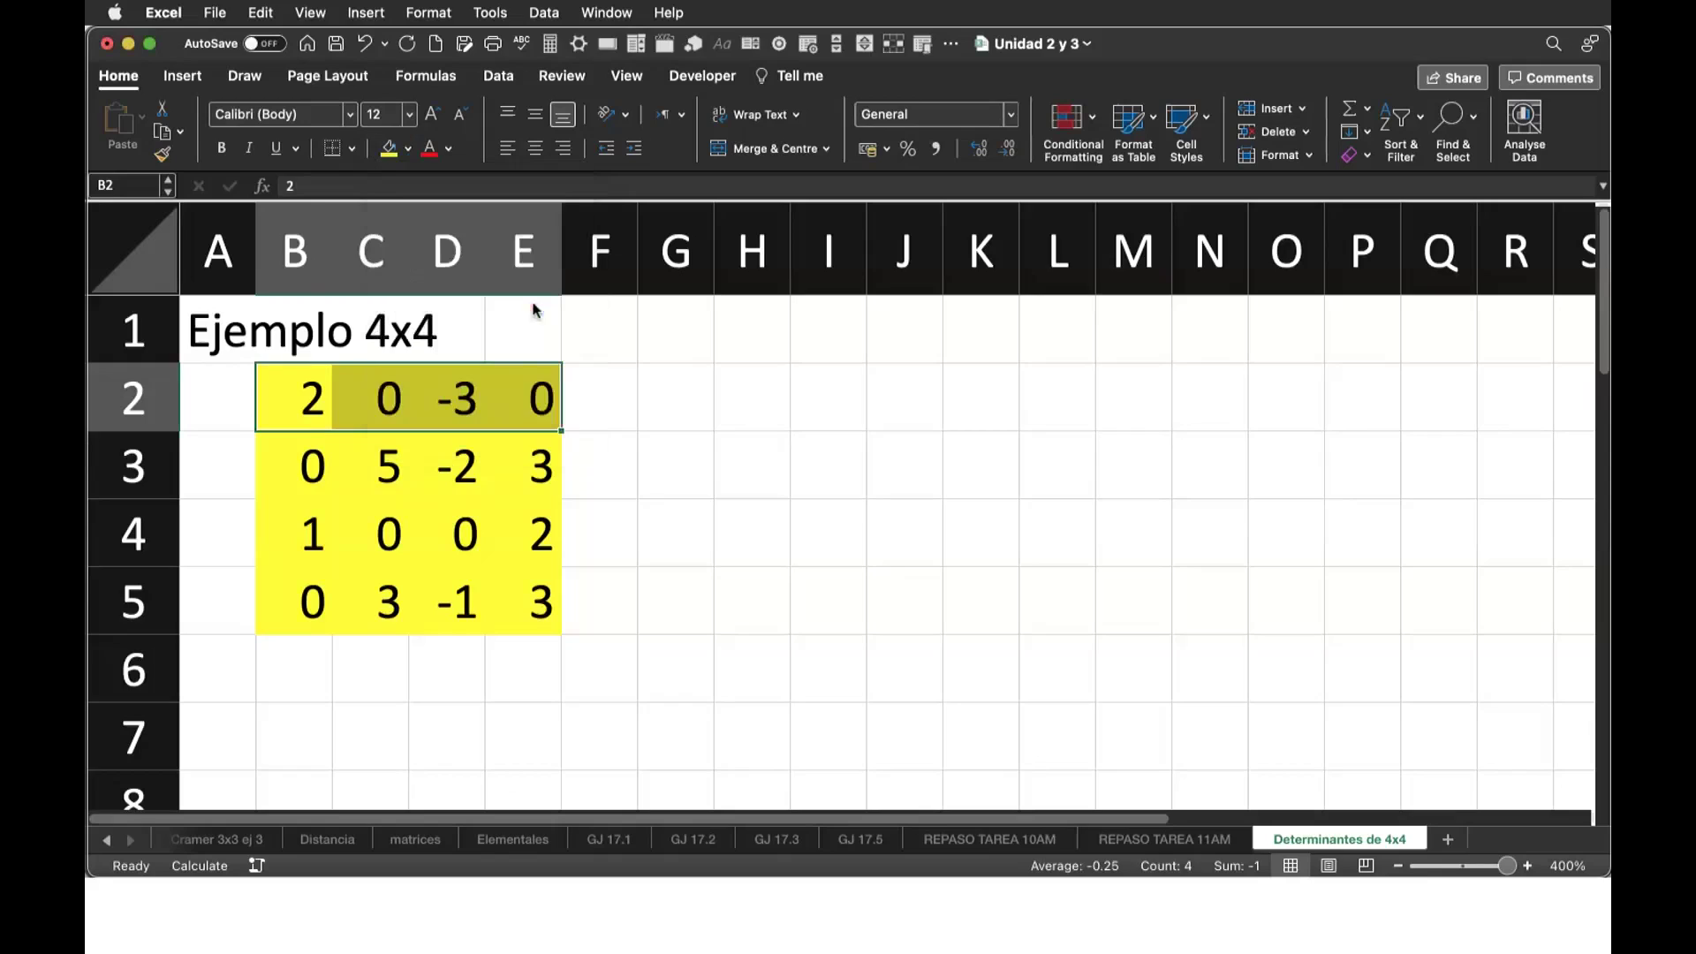
click(617, 505)
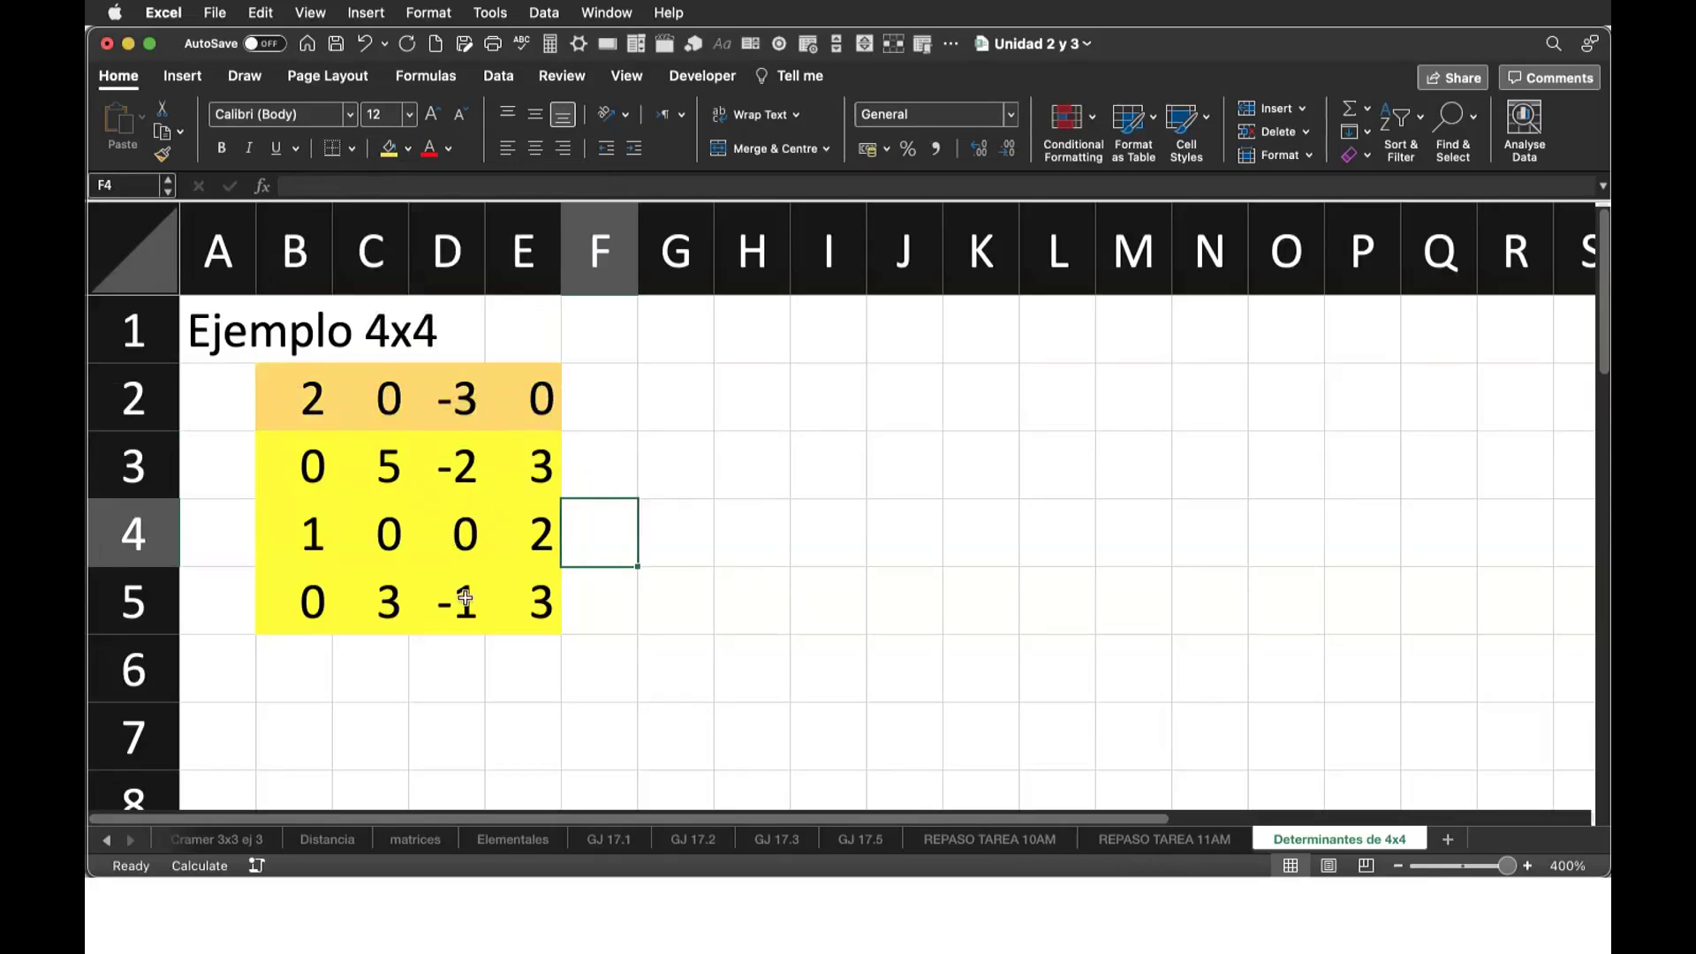
Enter the cofactor signs (+), (-), (+), (-) in B6:E6 beneath the matrix columns.
scroll(465, 599, down, 2)
click(315, 616)
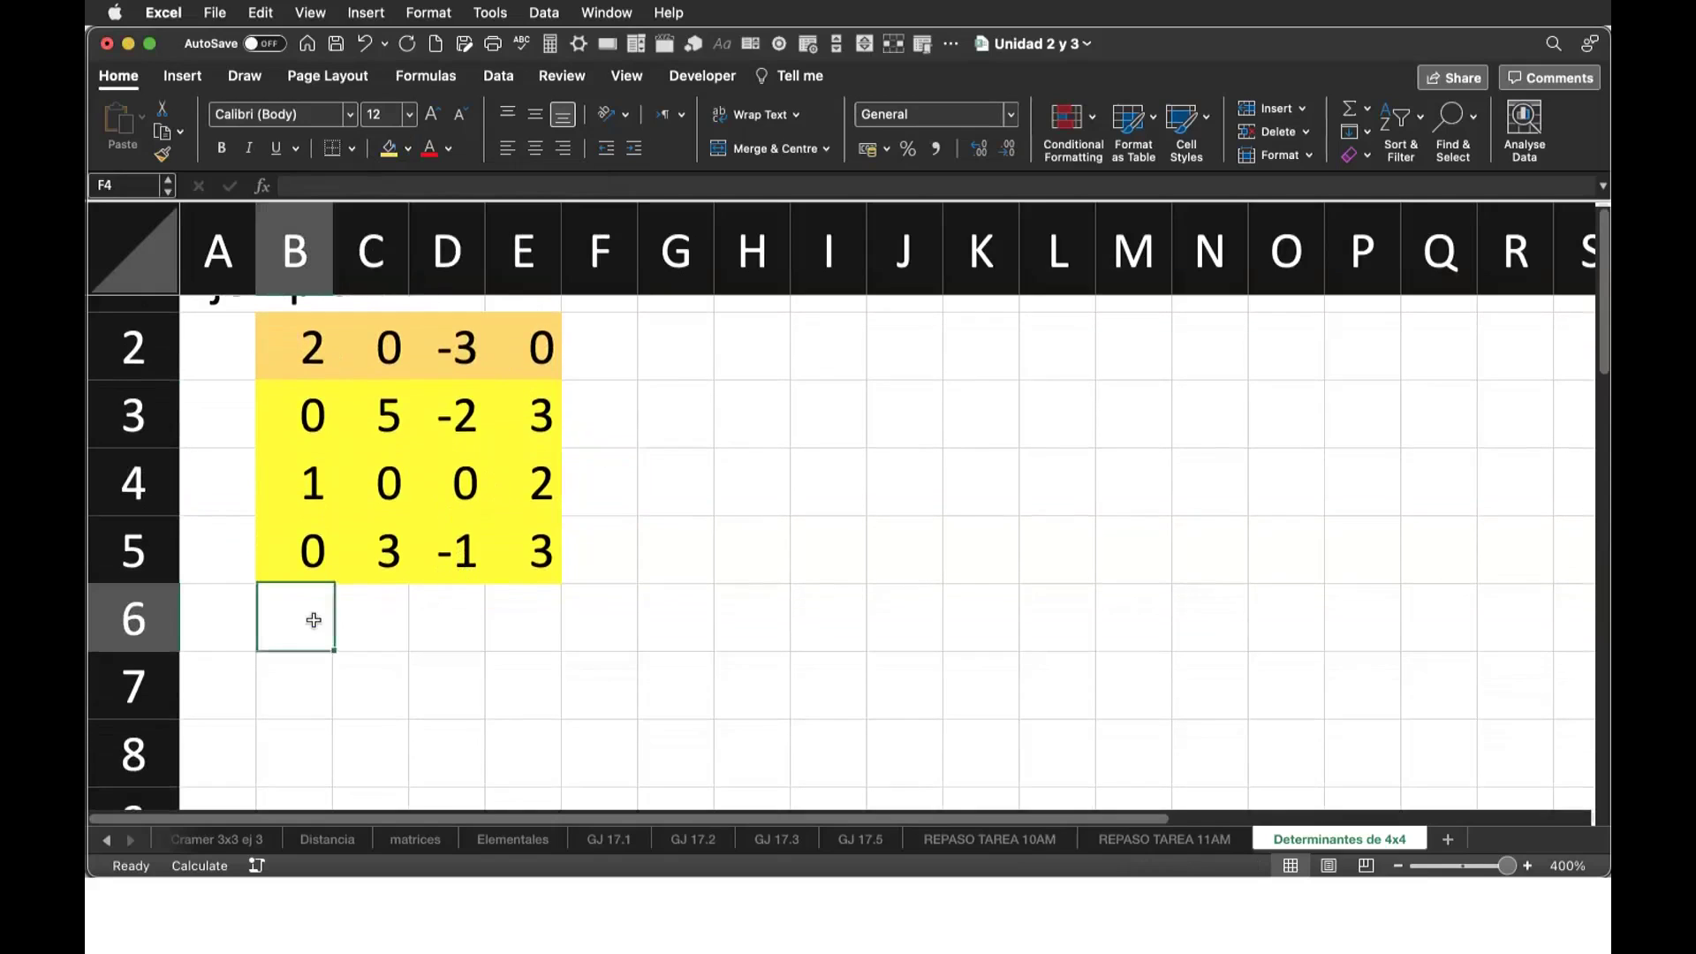
text((+))
key(Tab)
text(()
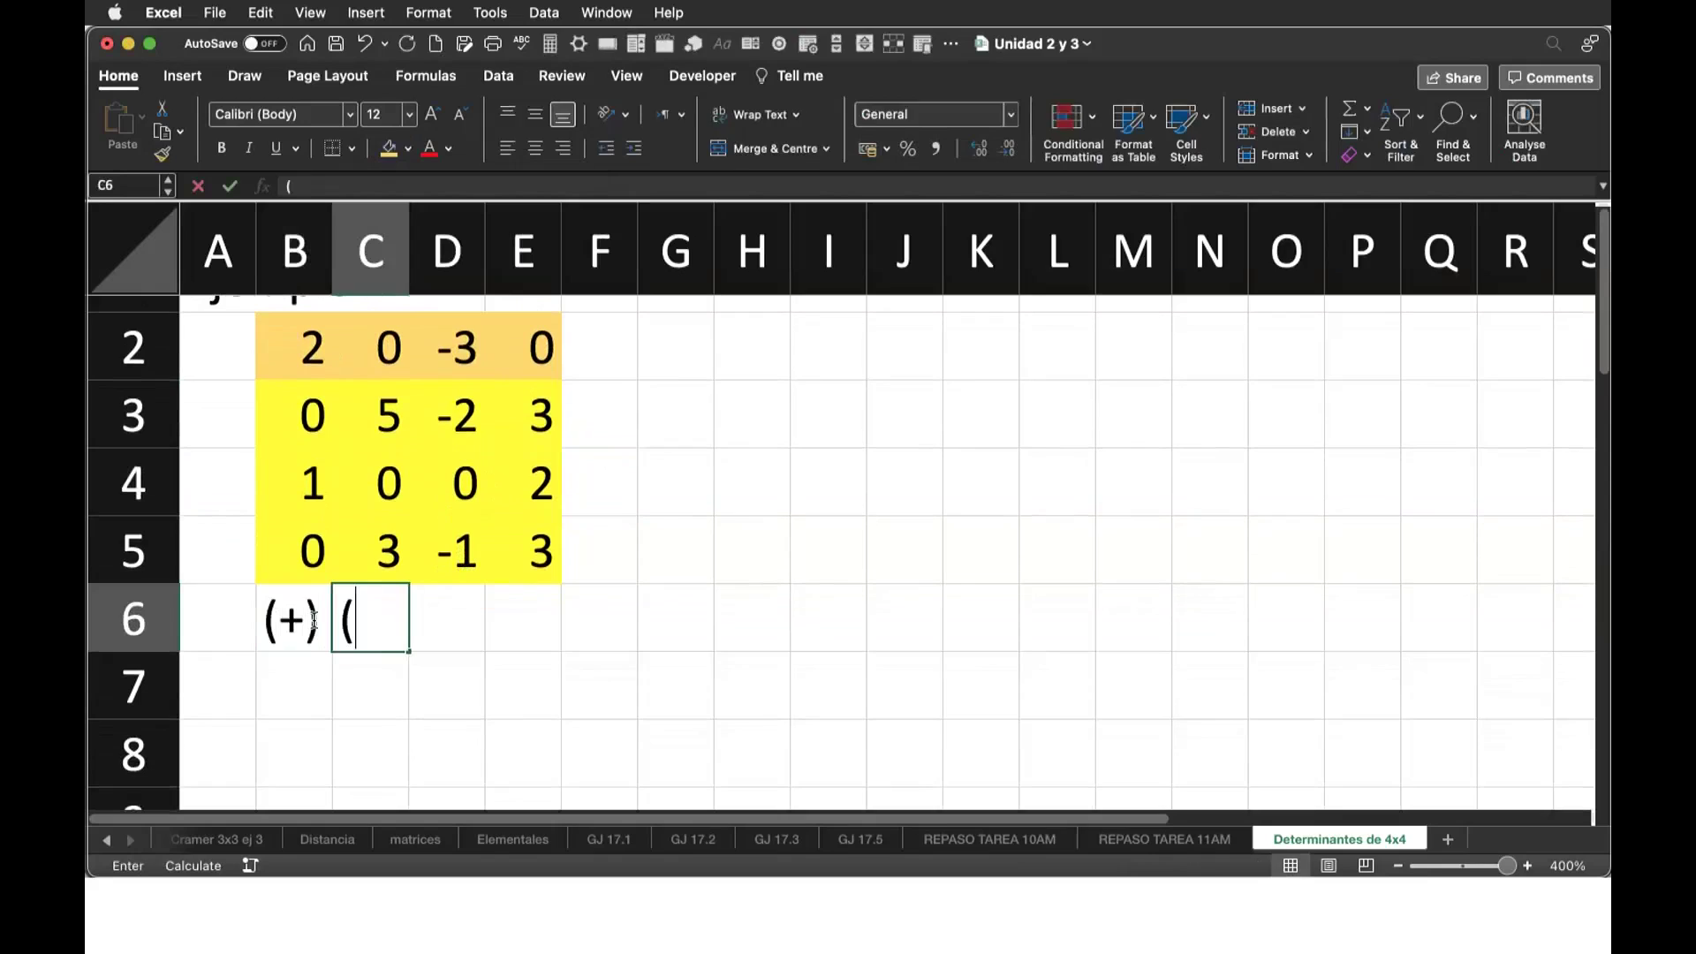
text(-))
key(Tab)
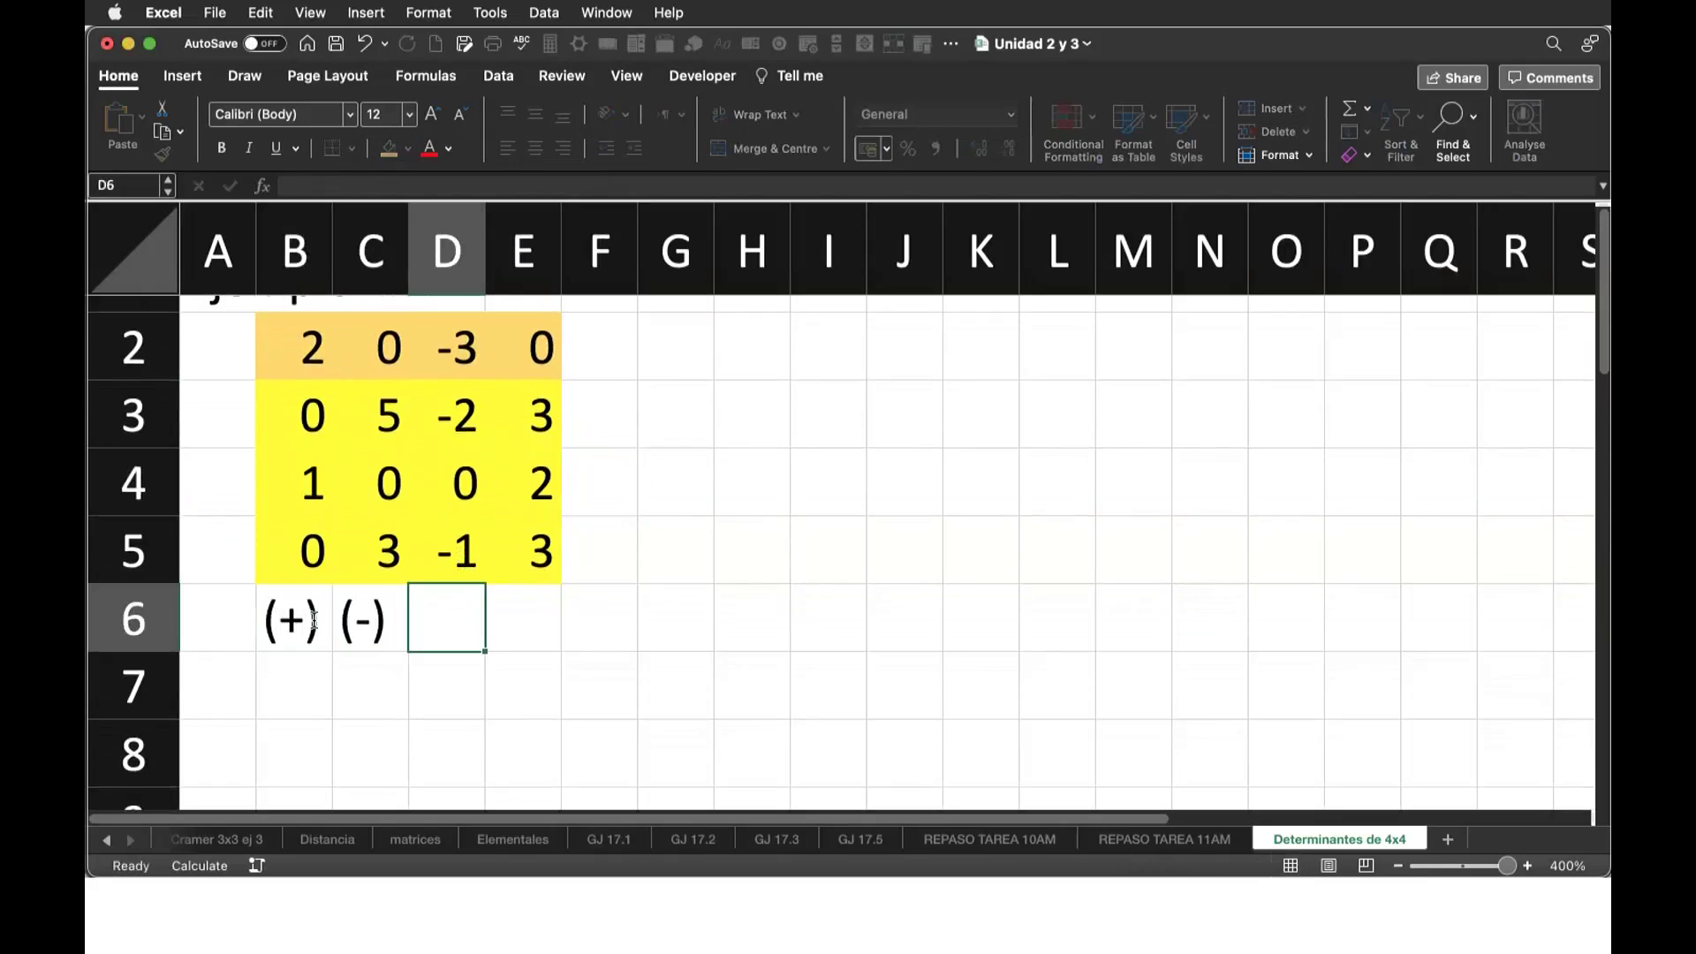
text((+))
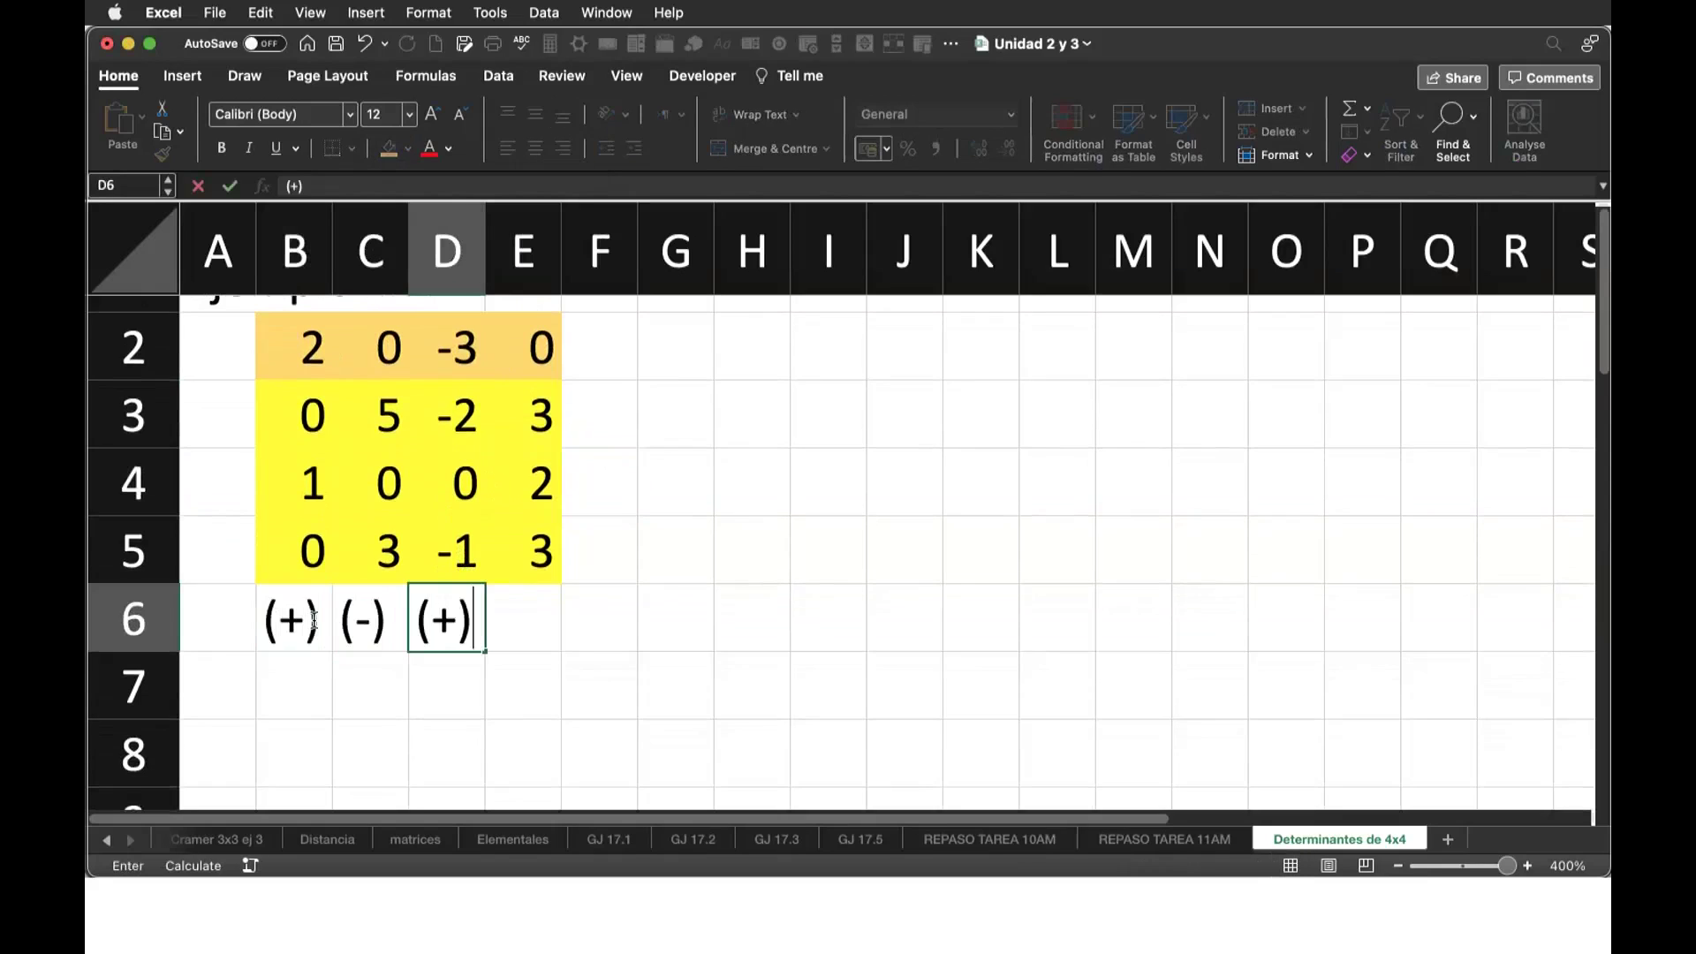
key(Tab)
text((-)
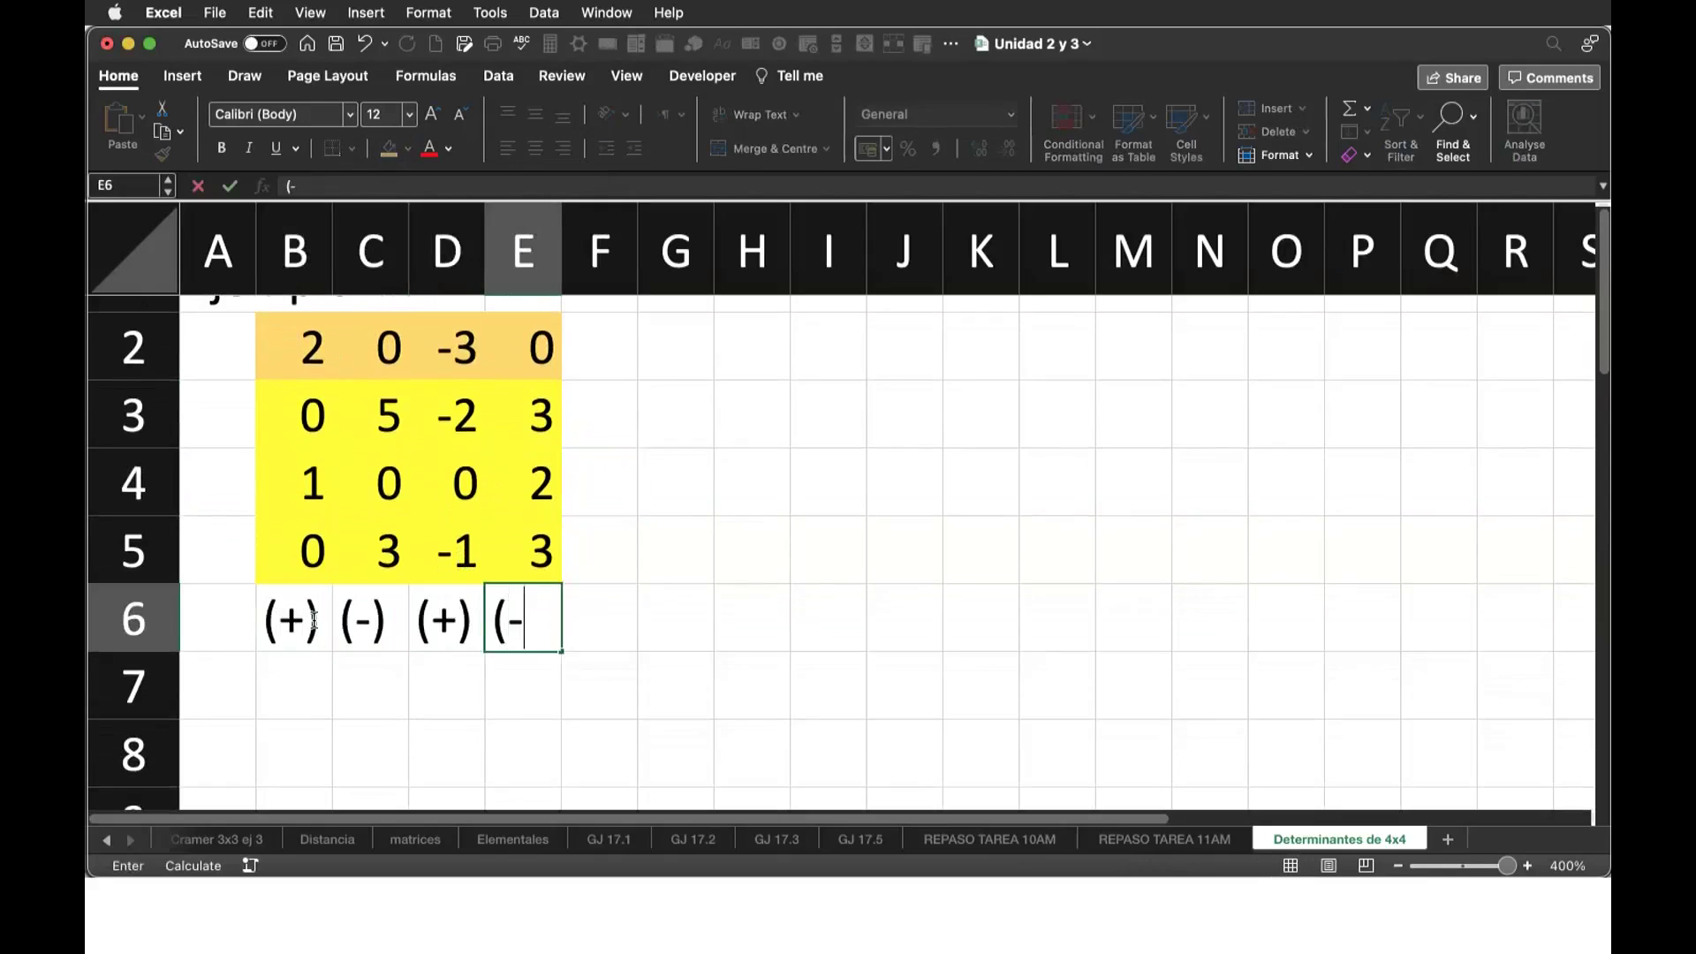
text())
key(Return)
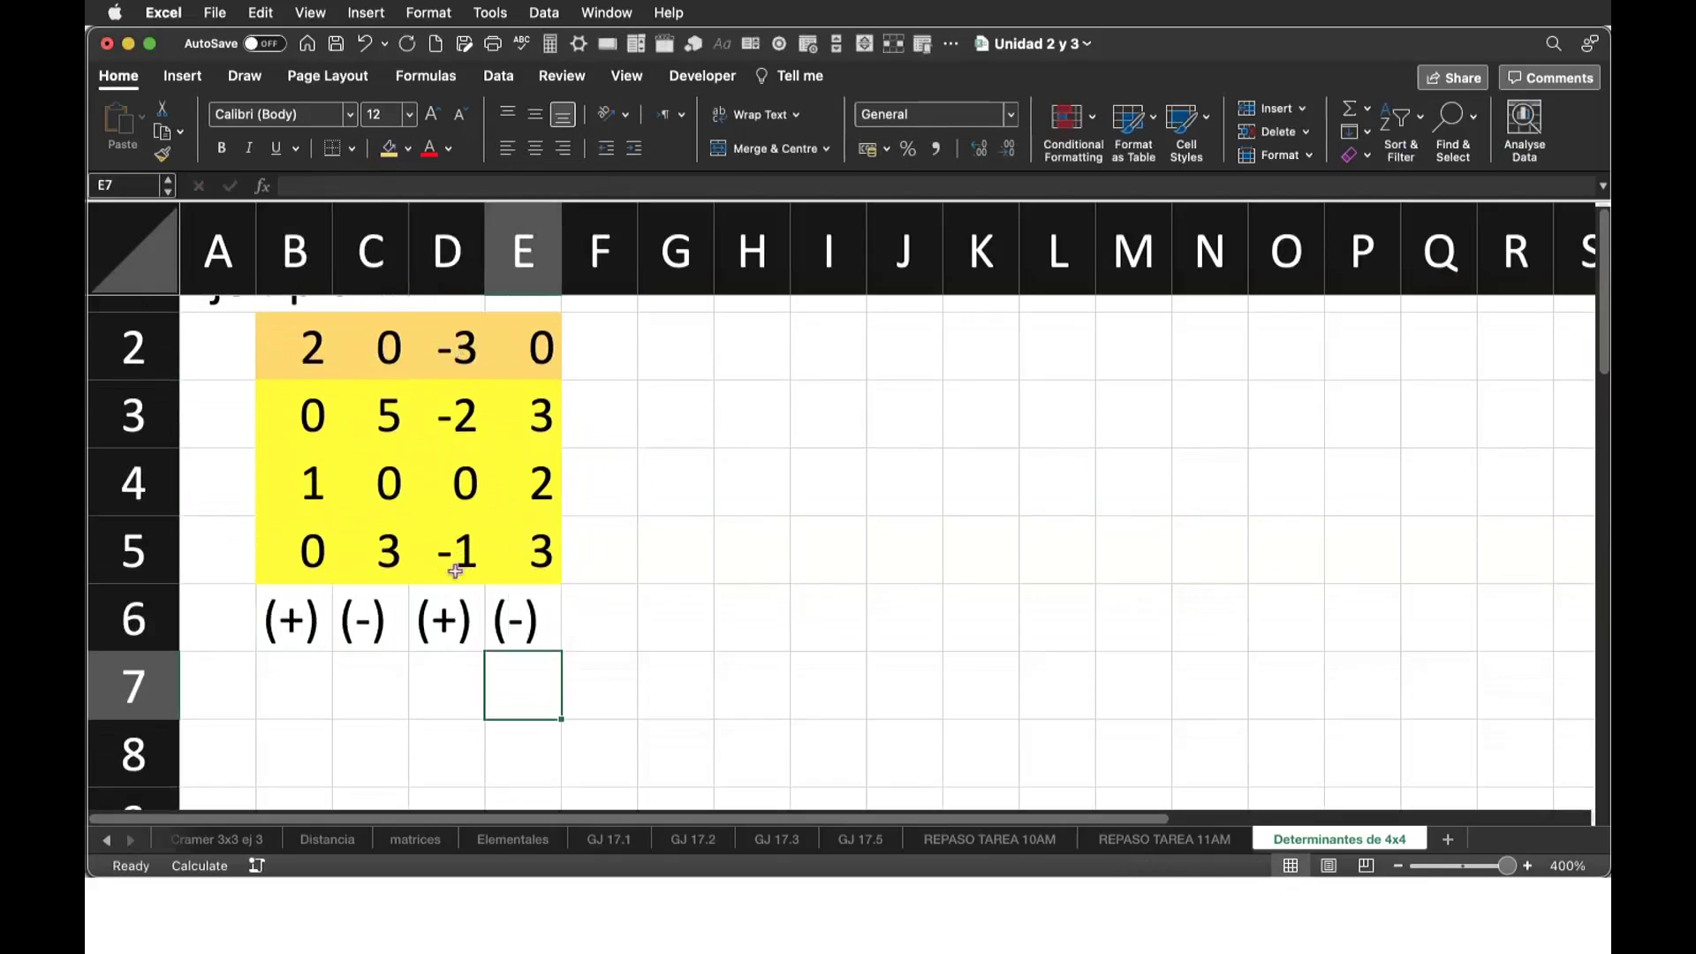
scroll(719, 613, up, 1)
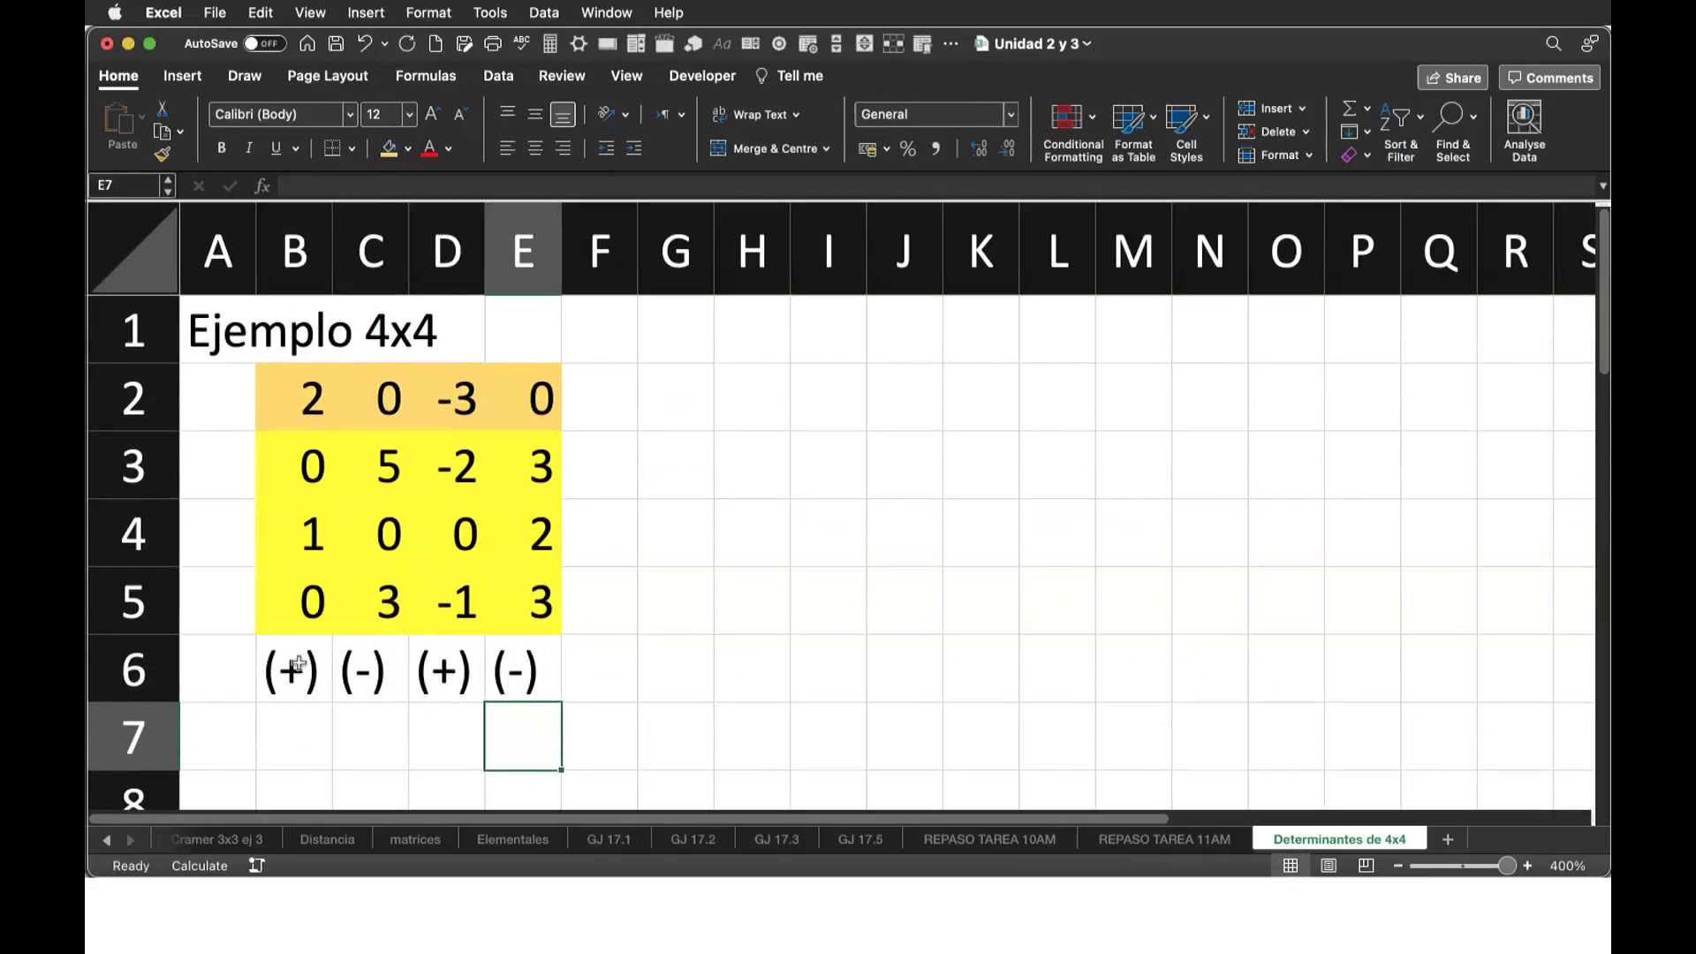
Review the first-row entries 2, 0, -3, 0 in B2:E2.
drag(307, 400, 510, 404)
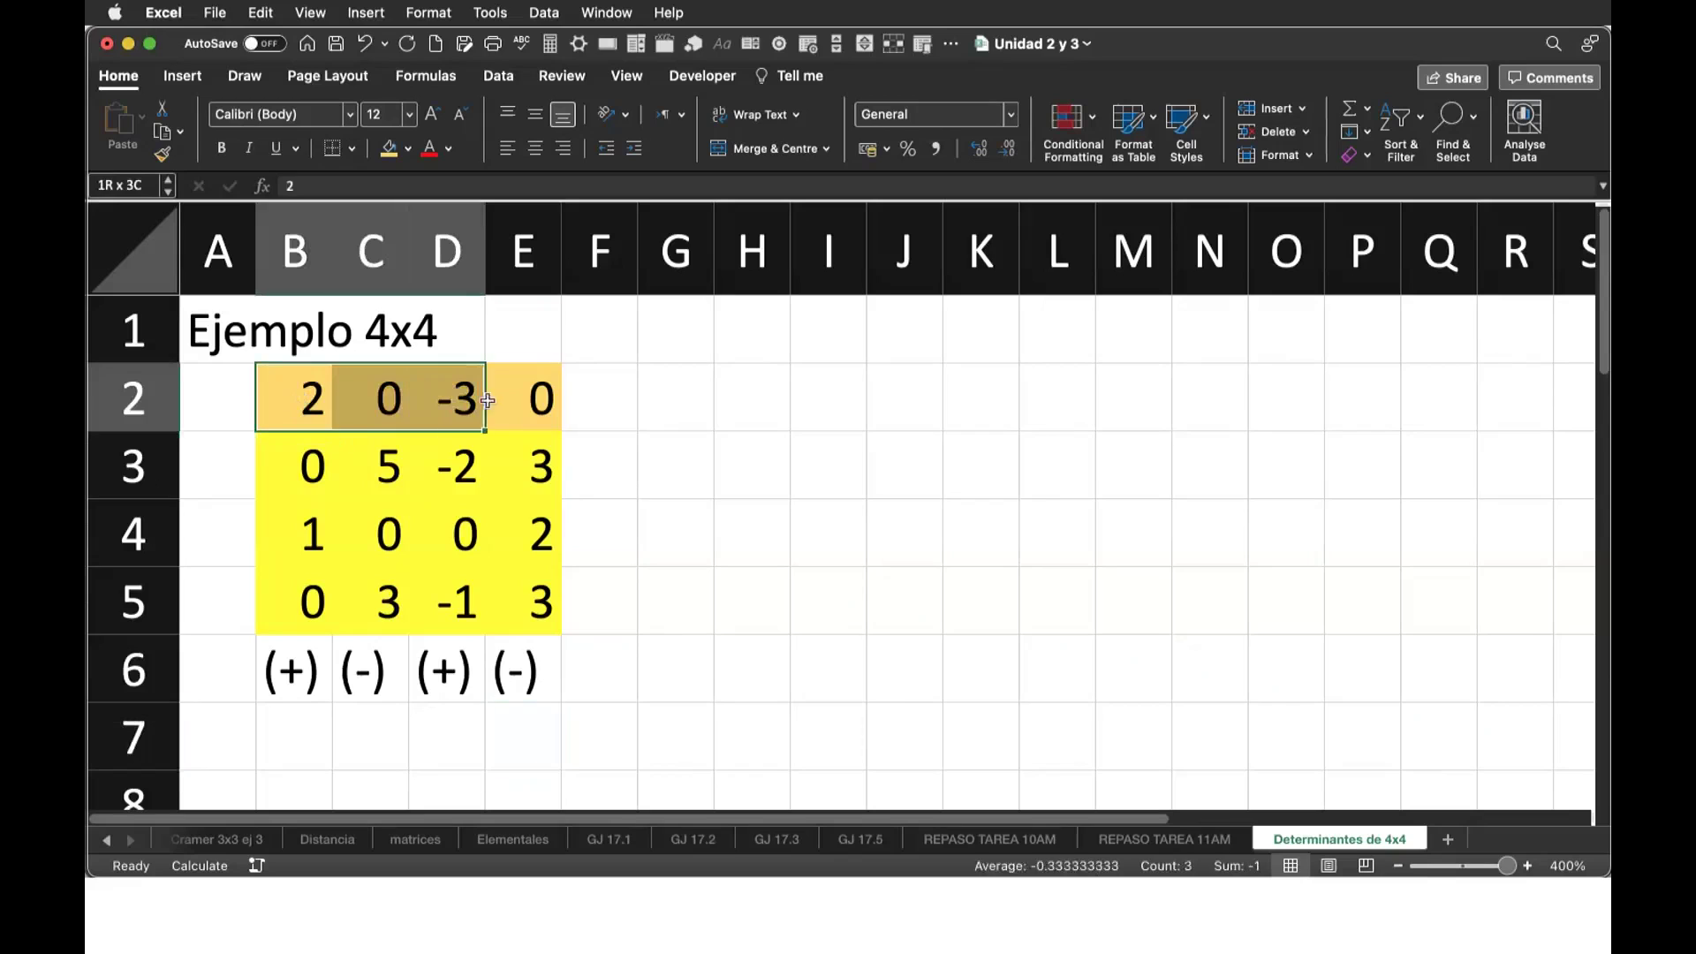
click(389, 397)
click(543, 398)
click(310, 399)
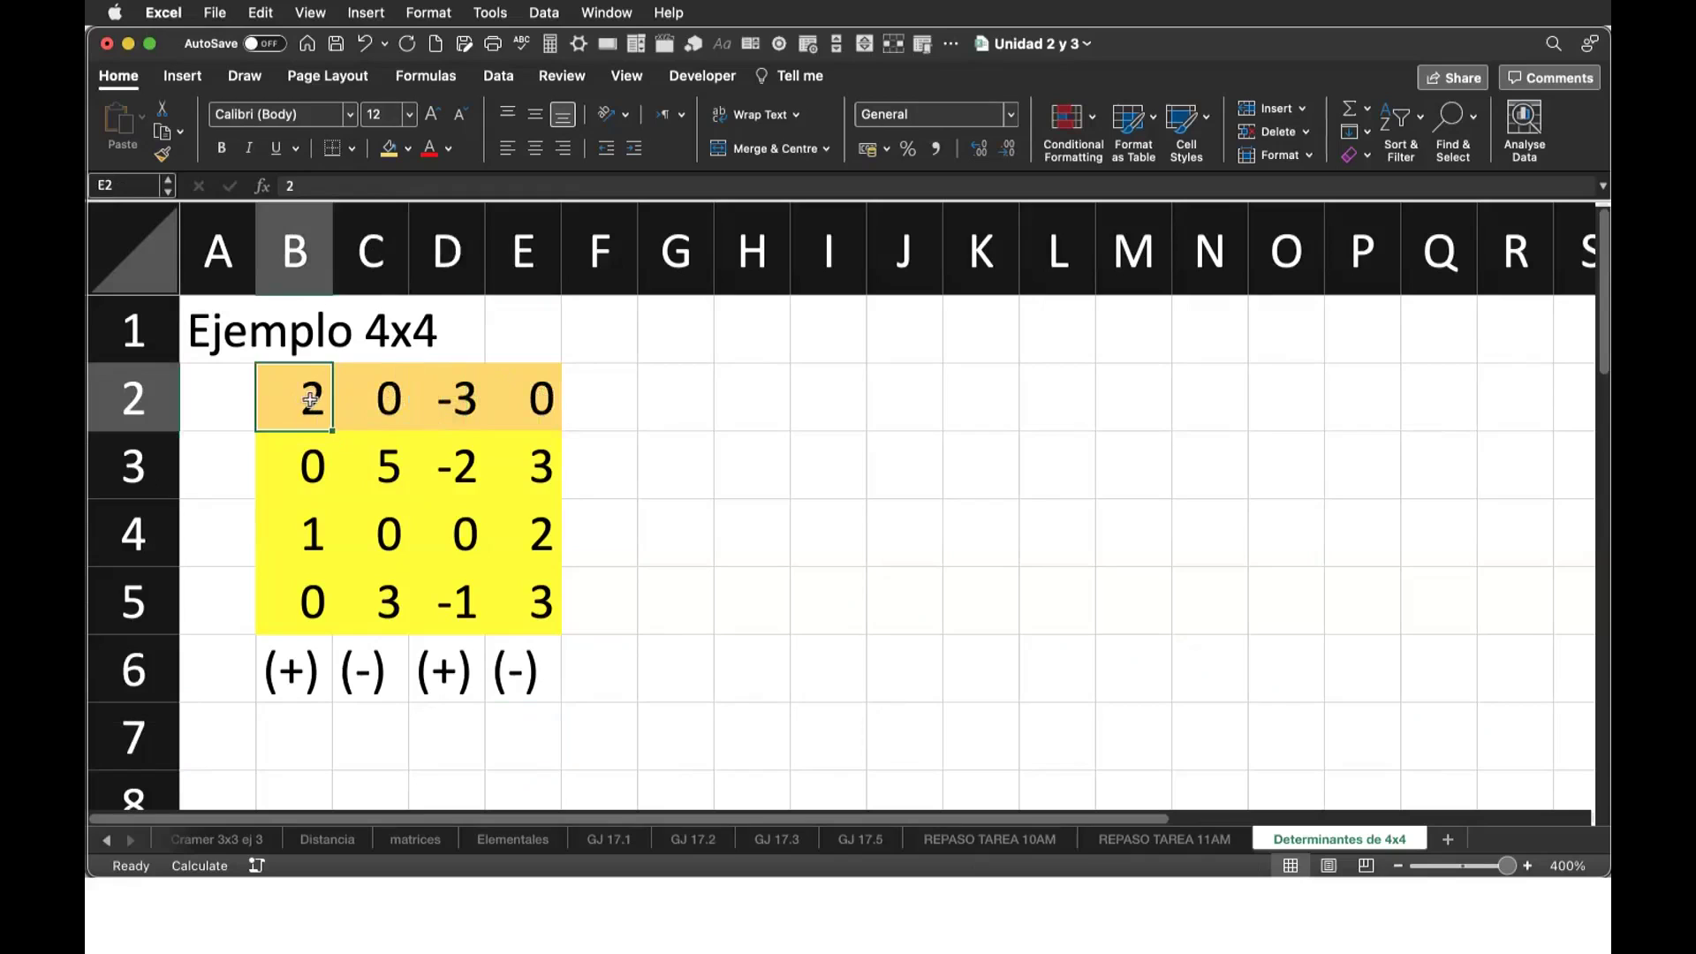
click(467, 403)
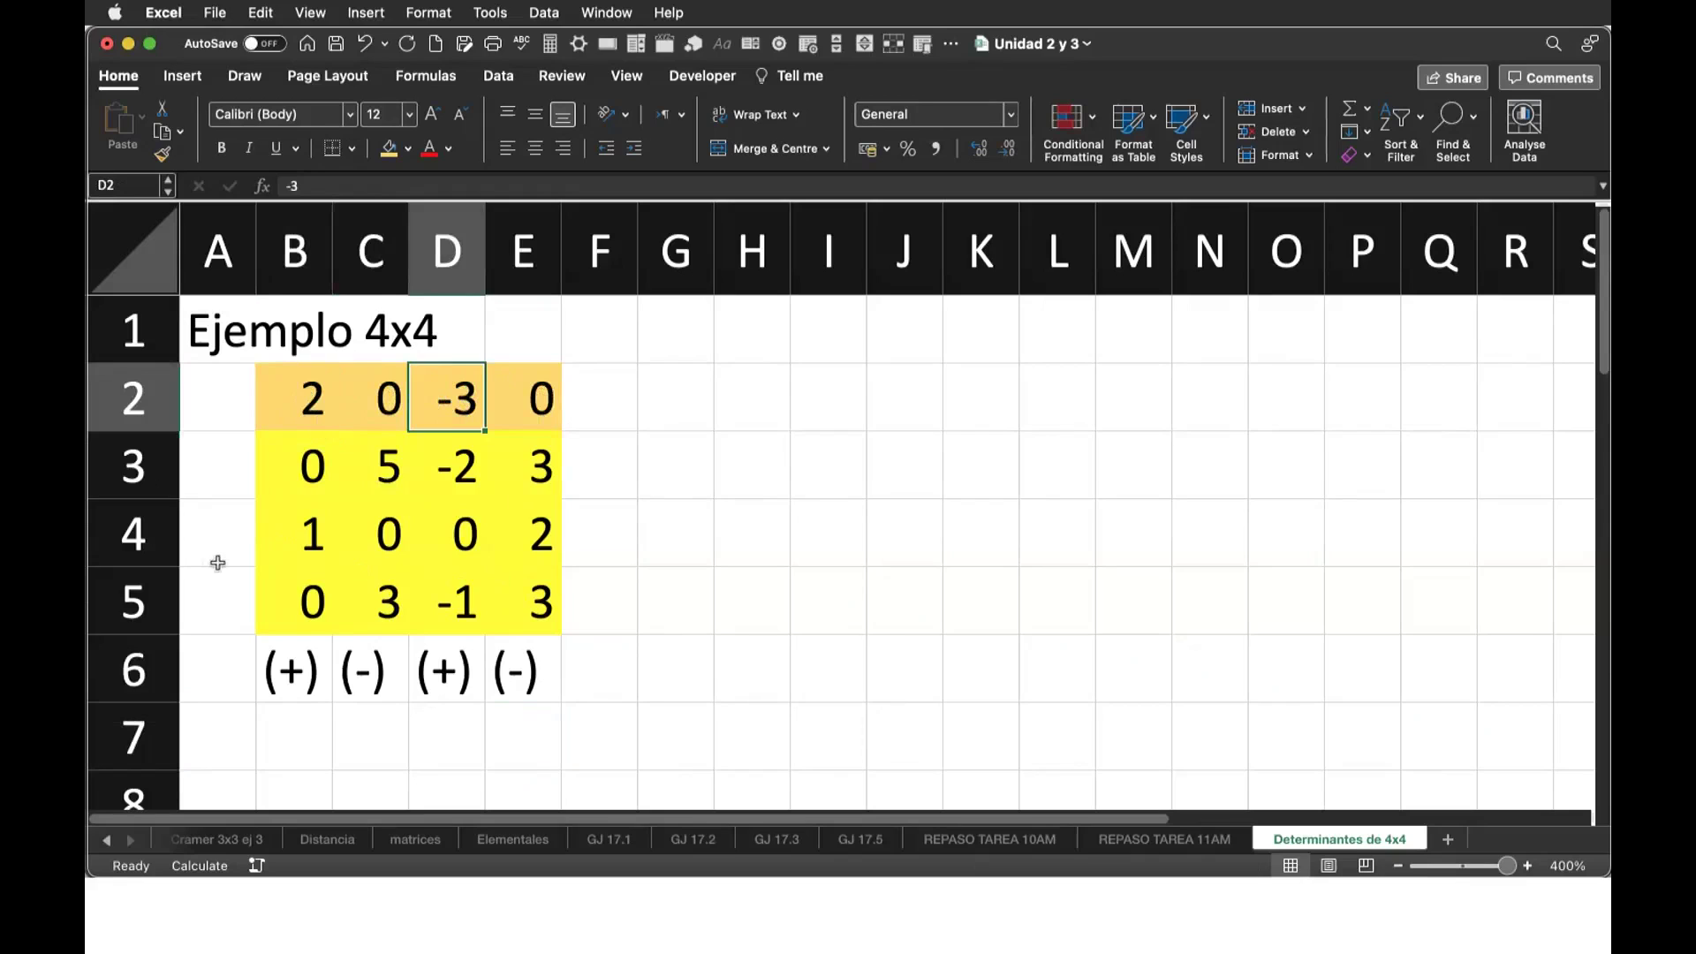
Enter coefficient 2 in G2 and -3 in K2, giving K2 the orange fill.
click(664, 392)
text(2)
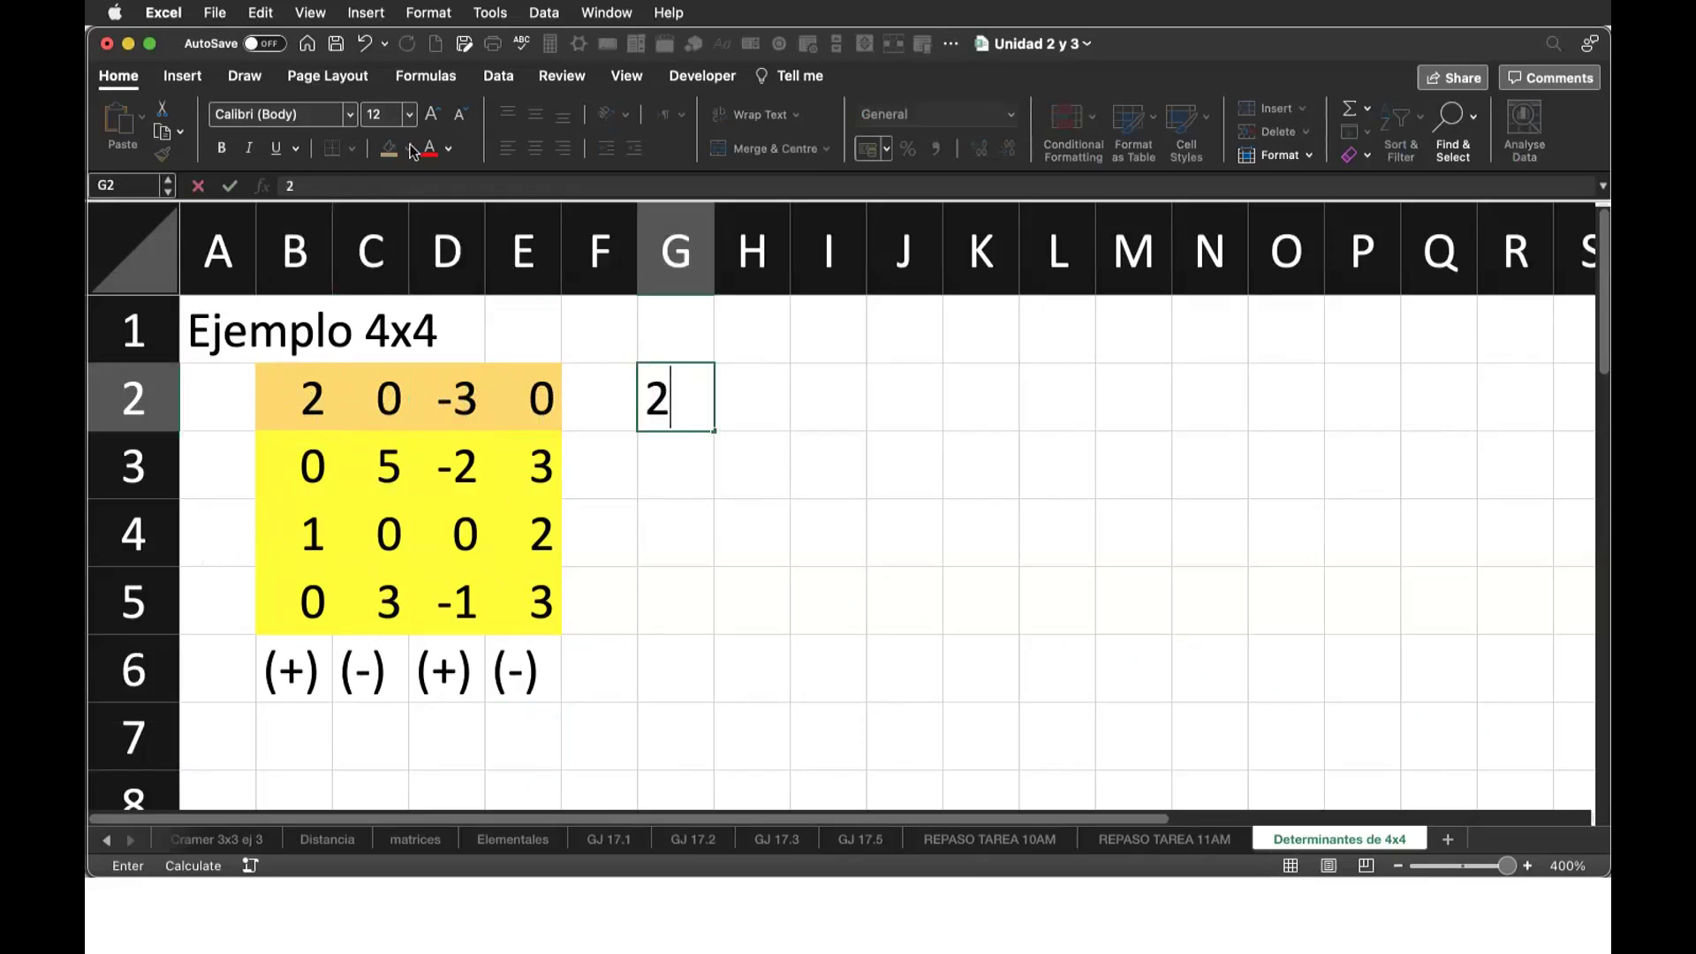
key(Return)
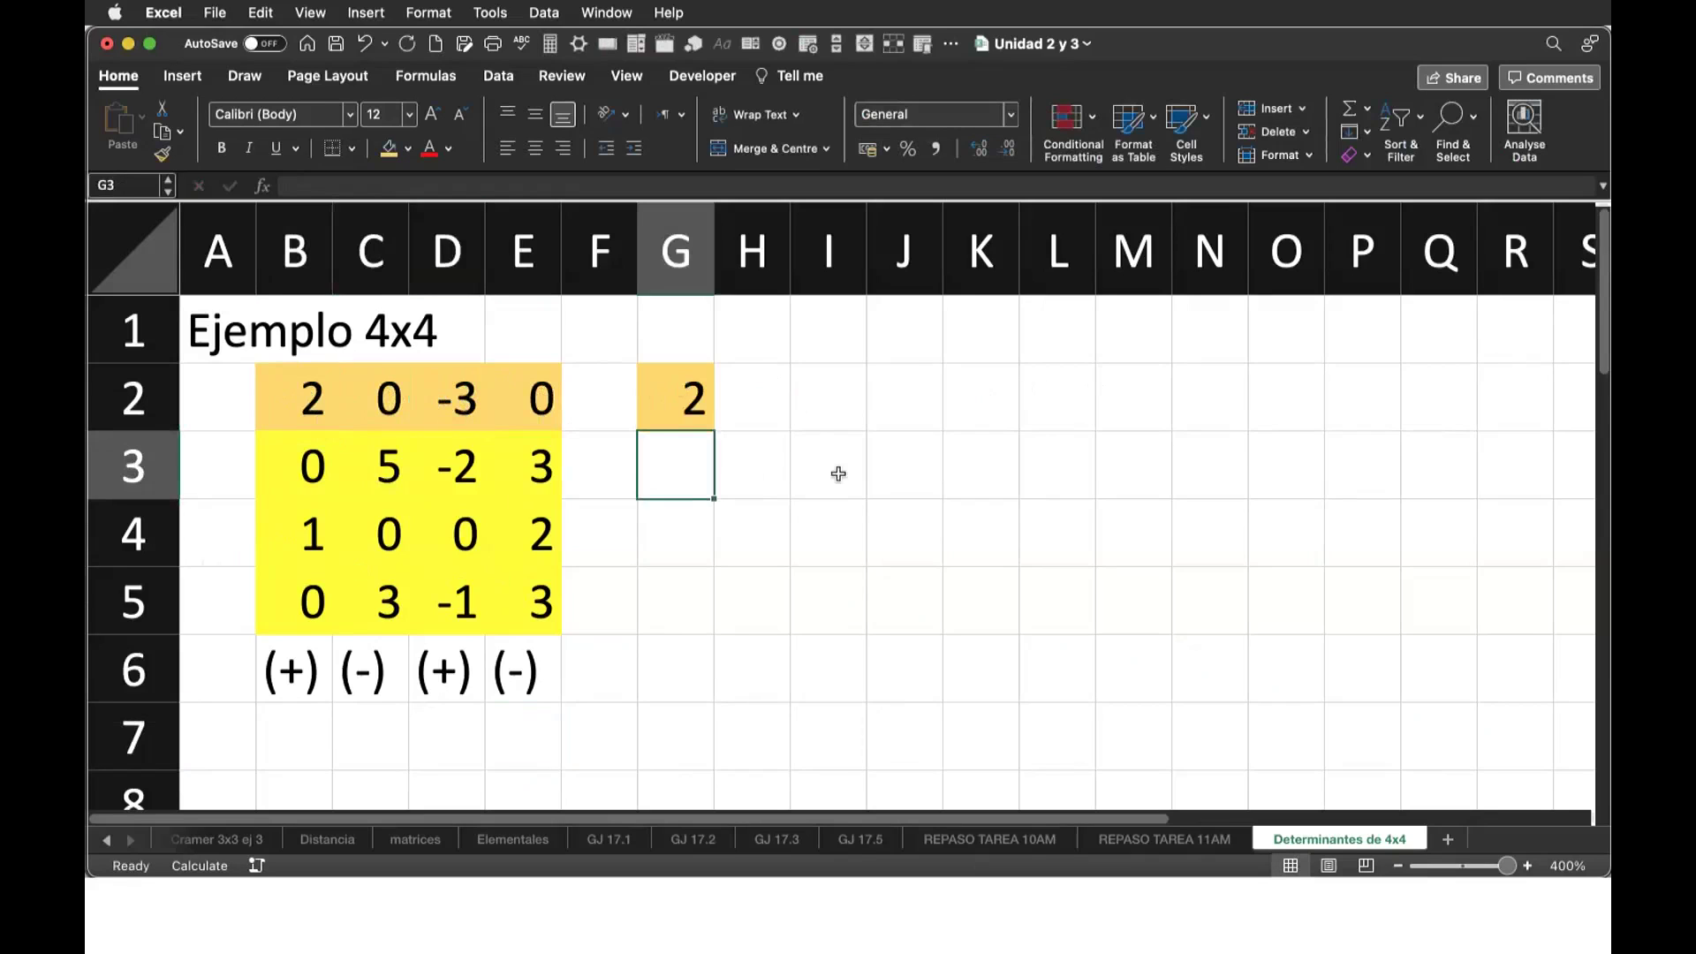
click(968, 401)
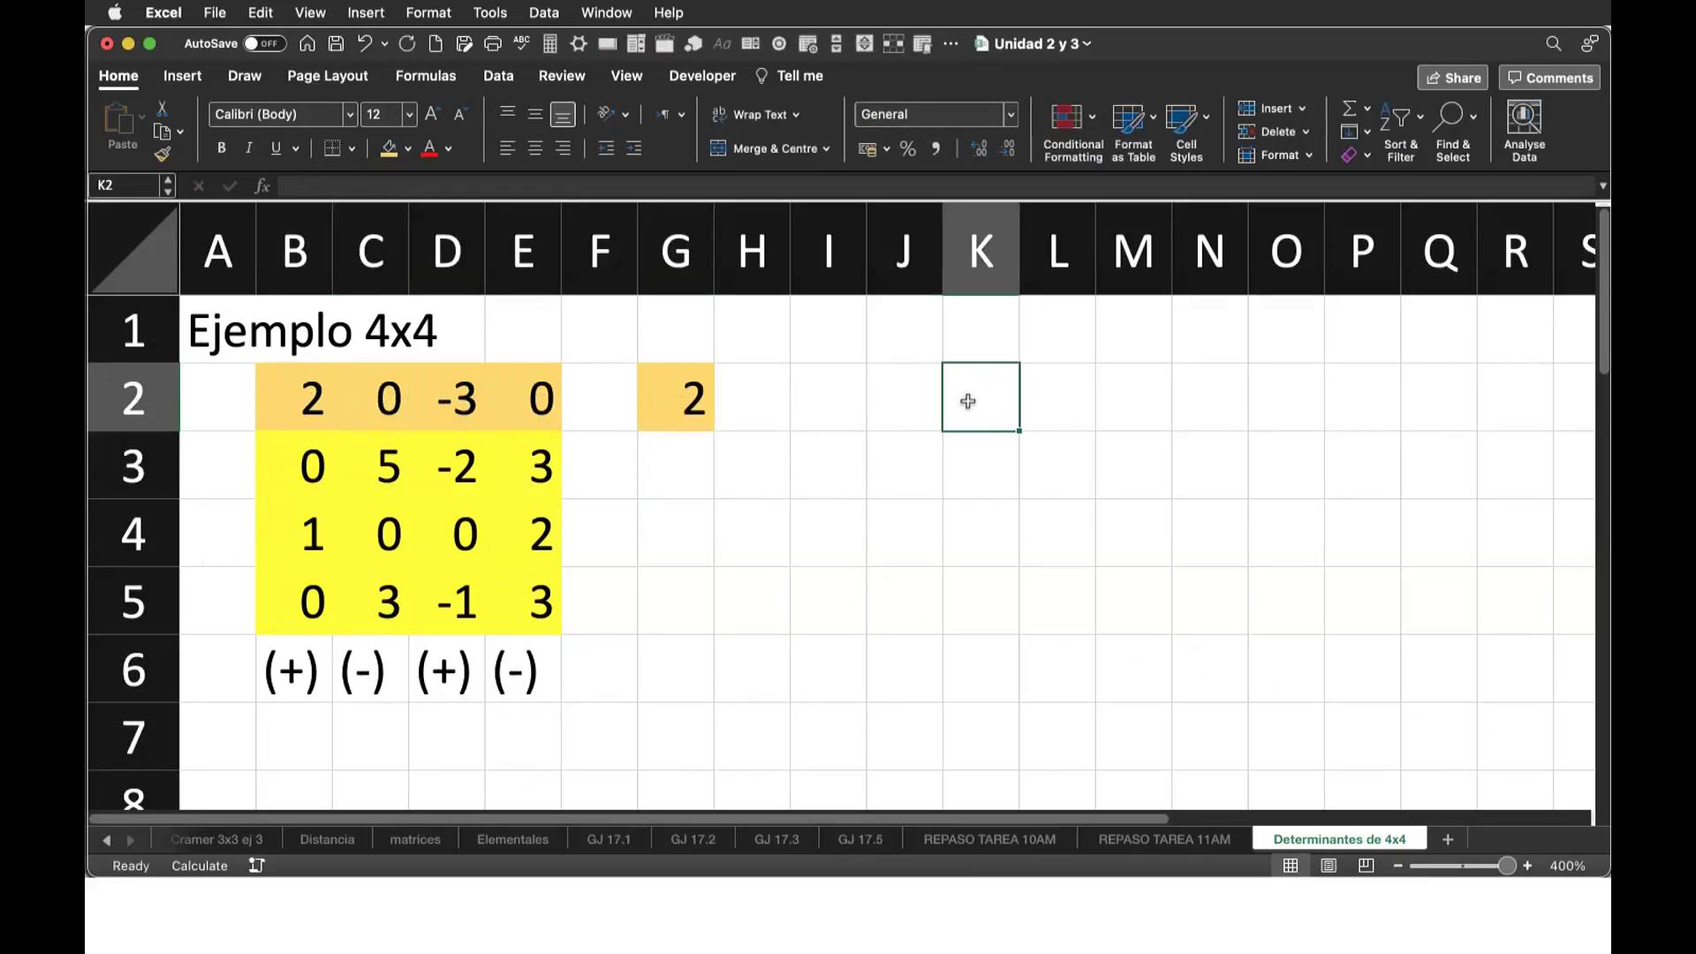
text(-3)
key(Tab)
key(Tab)
text(=)
click(998, 392)
click(389, 148)
Put the sign (+) in H2 and L2 beside each coefficient.
click(735, 386)
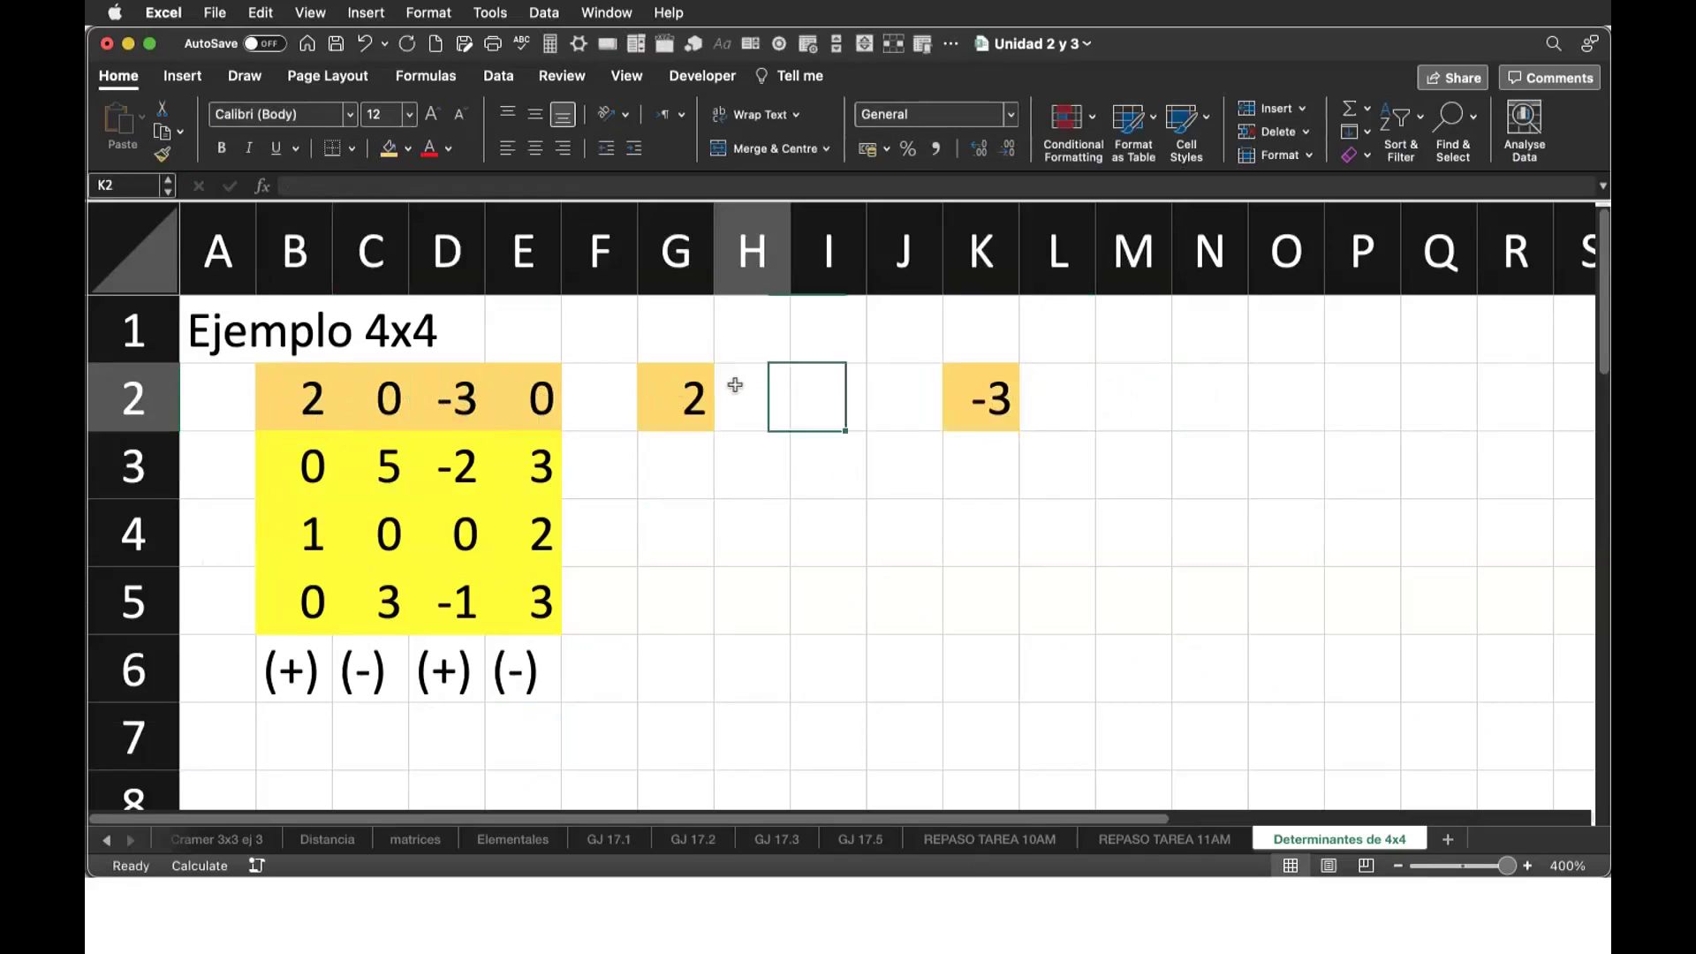
text(()
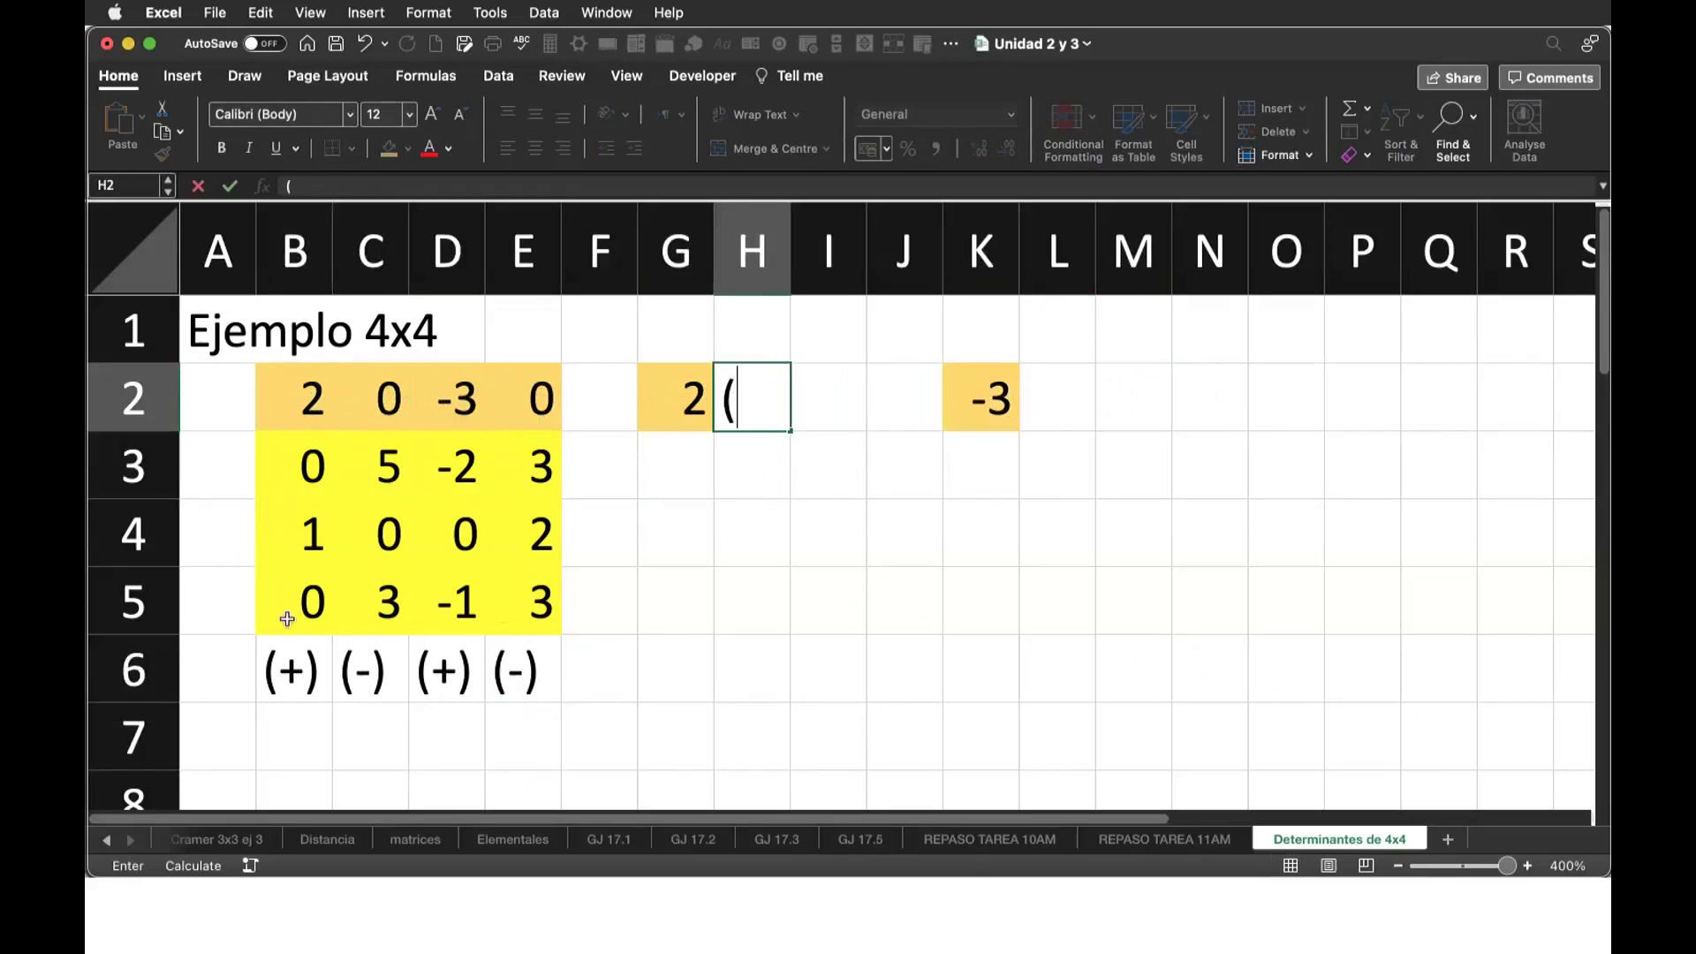
text(+))
key(Return)
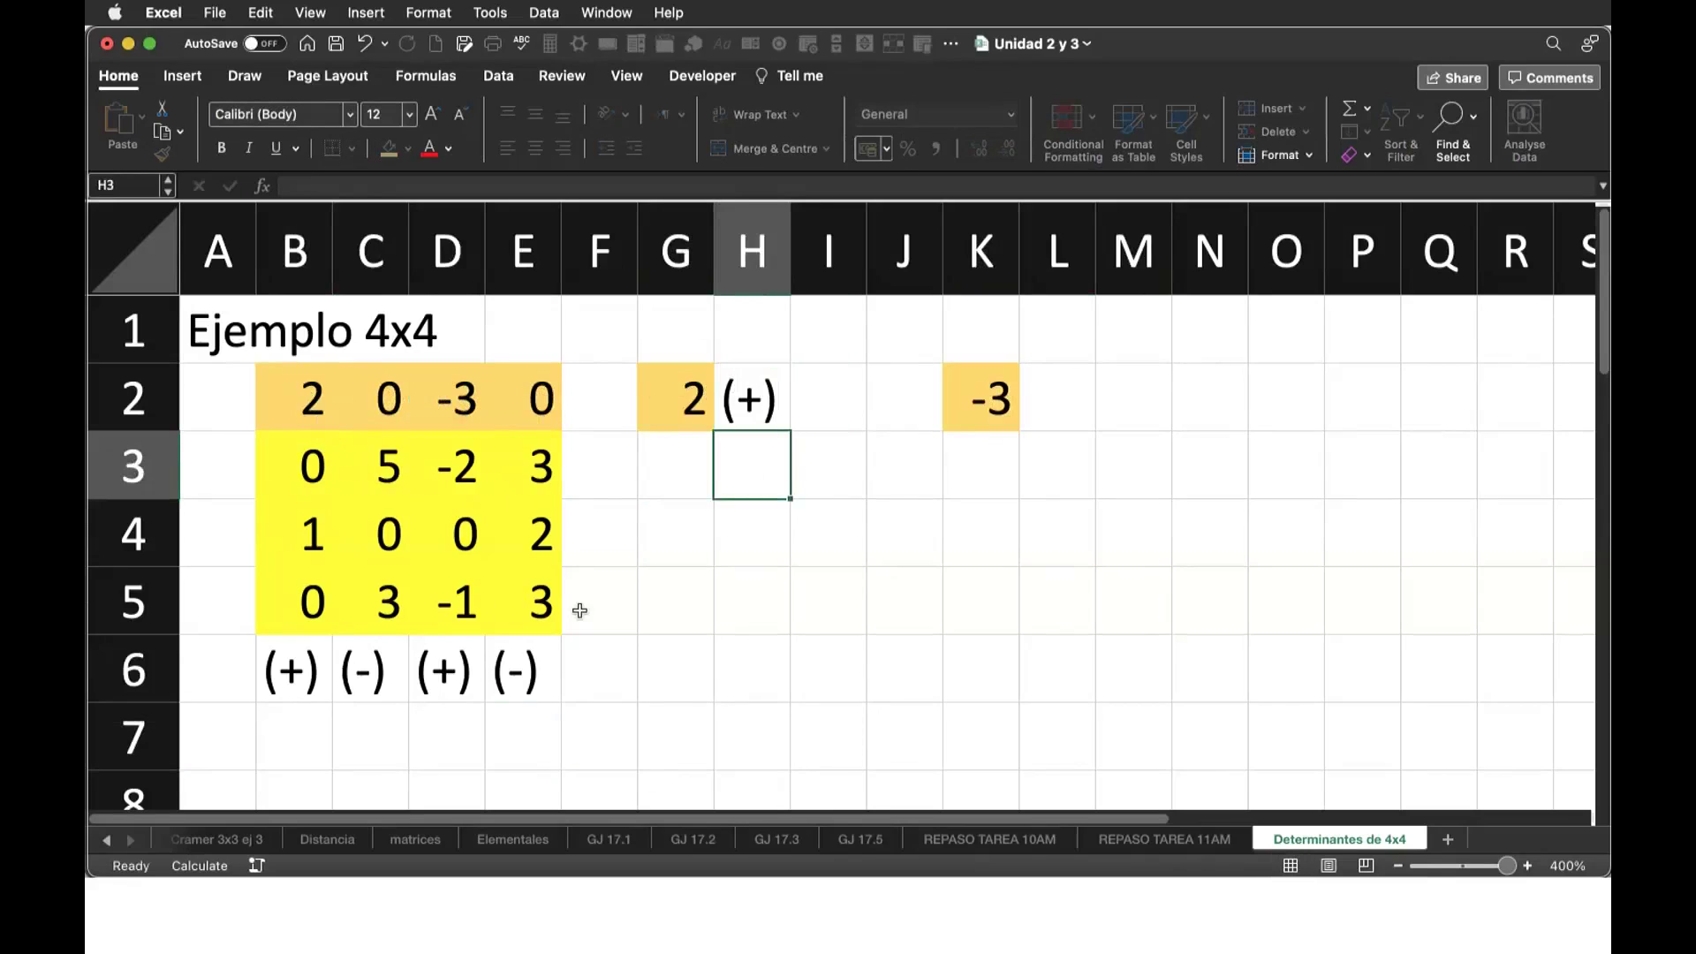
click(1056, 396)
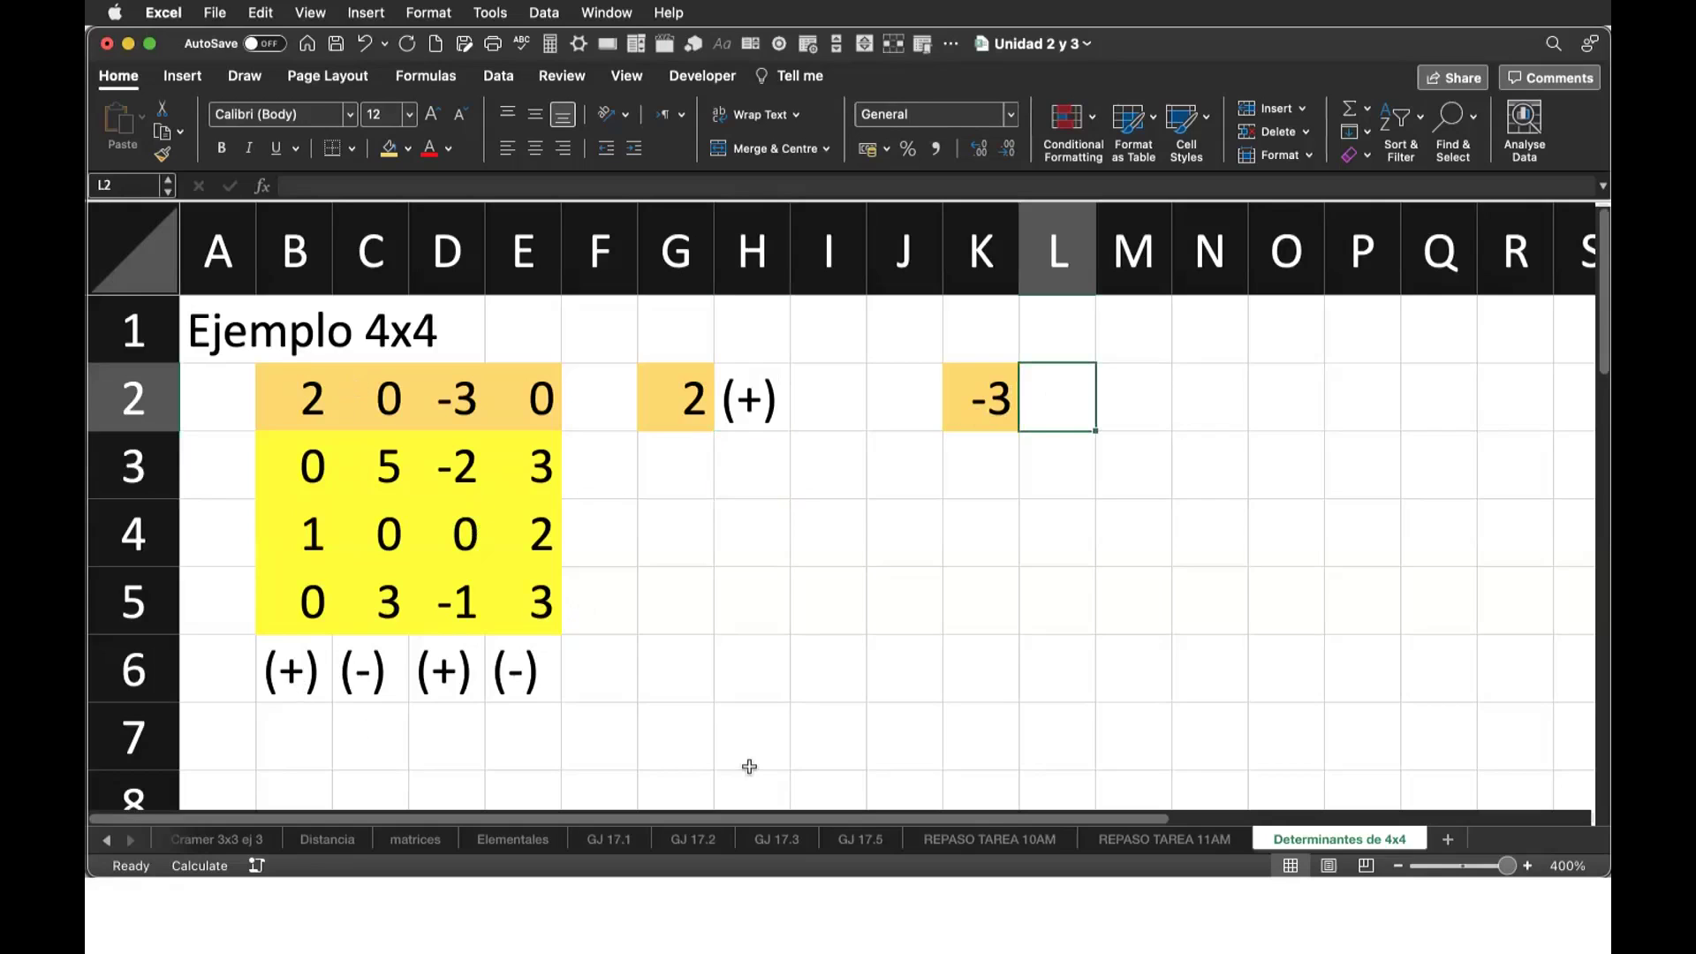
text((+))
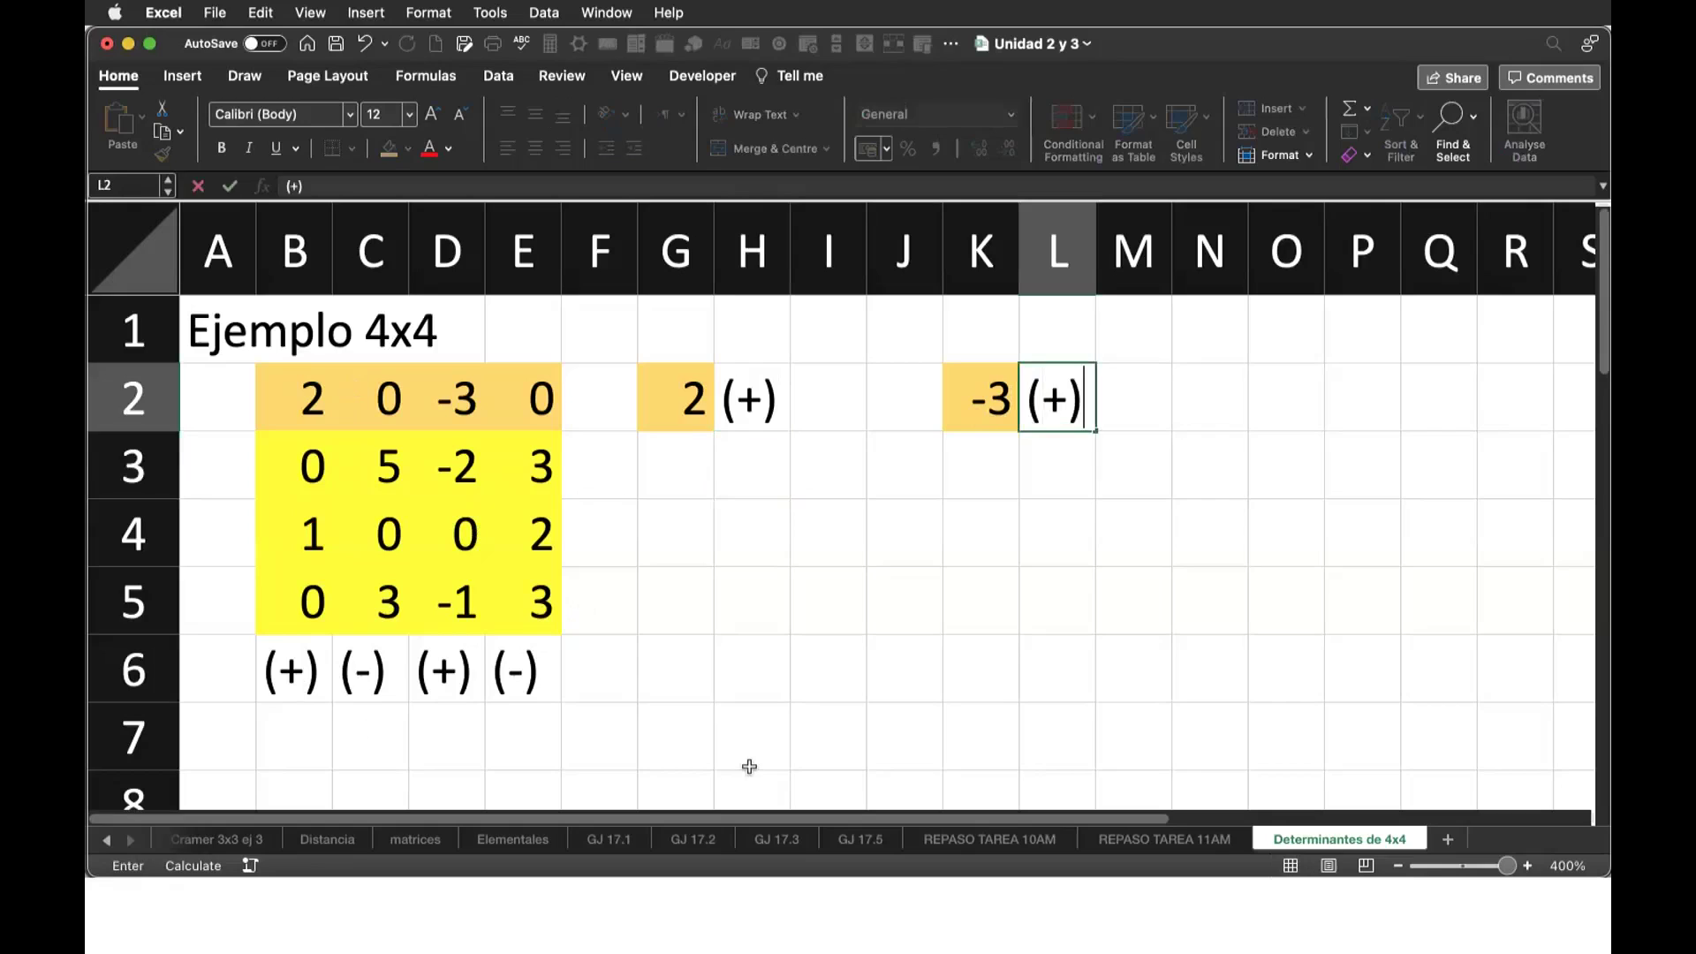
key(Return)
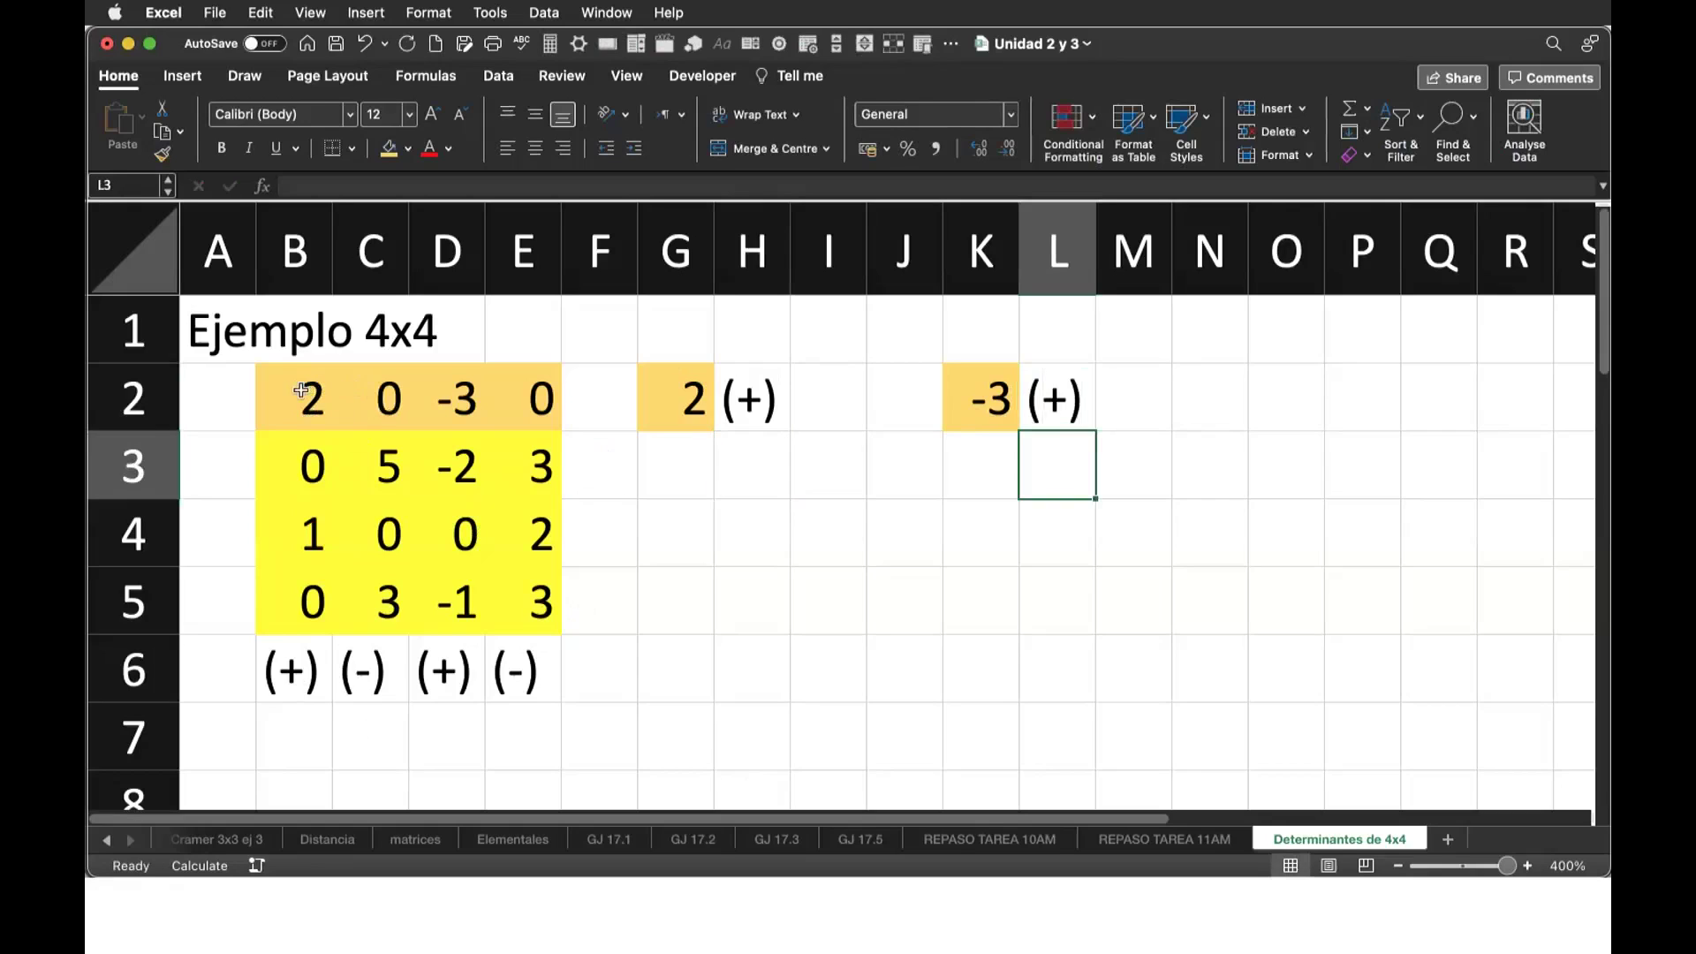
Copy the 4x4 matrix B2:E5 into G3:J6.
drag(300, 386, 302, 598)
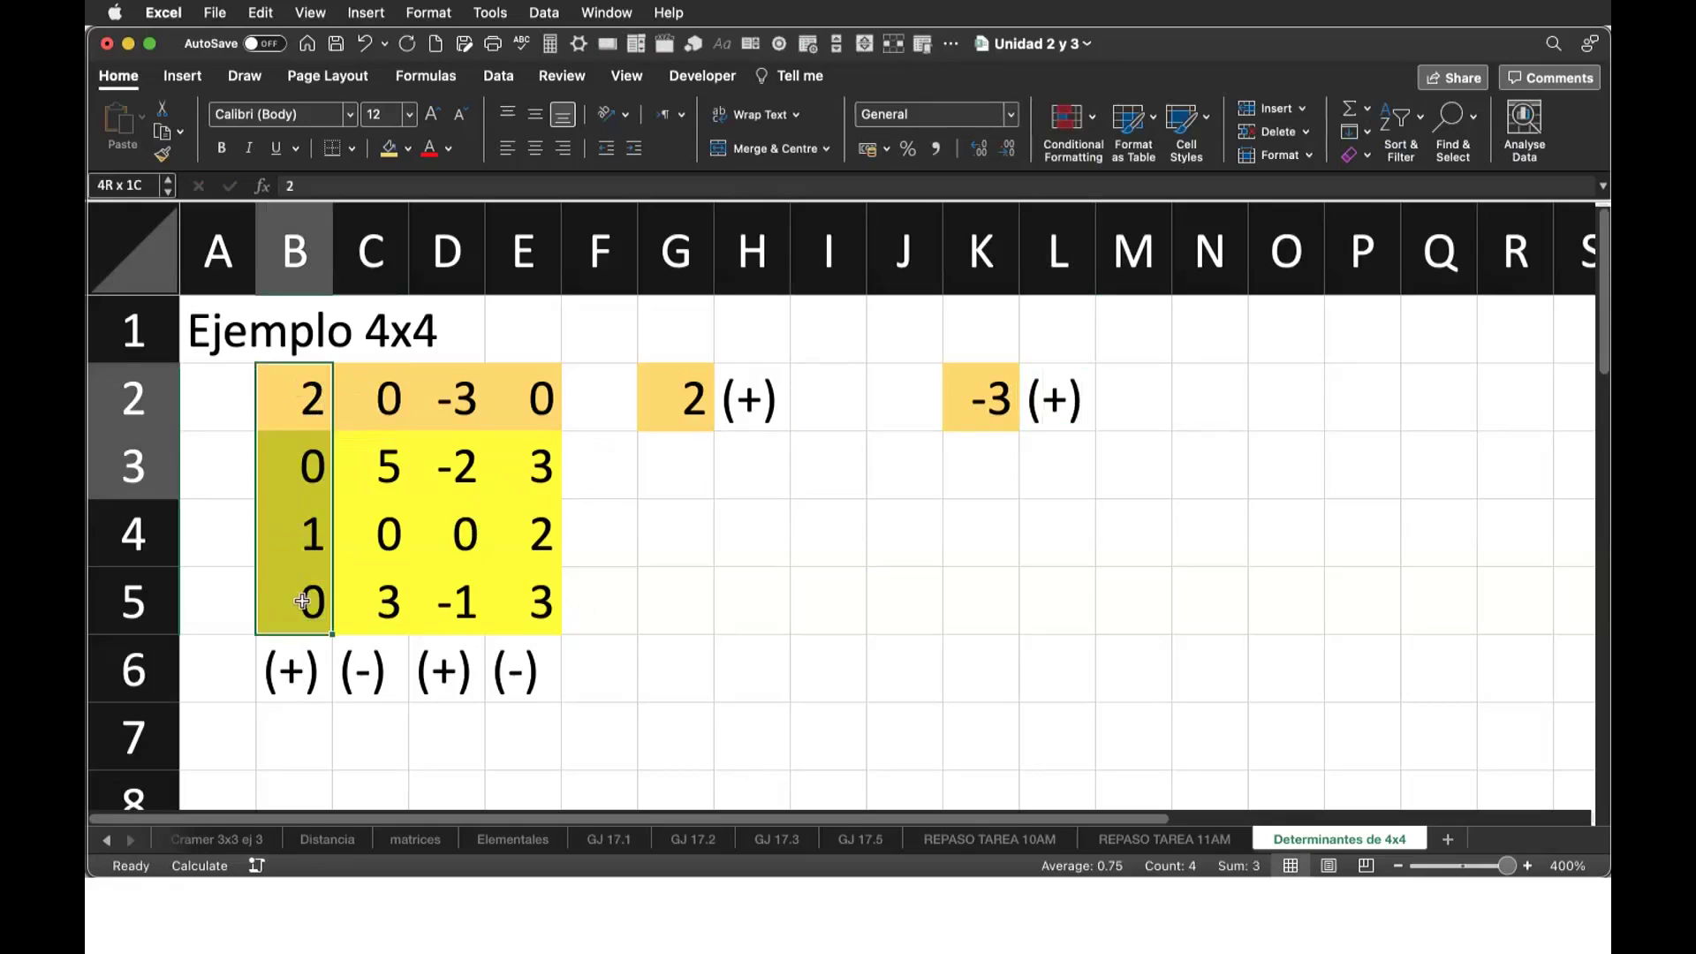
drag(303, 386, 506, 594)
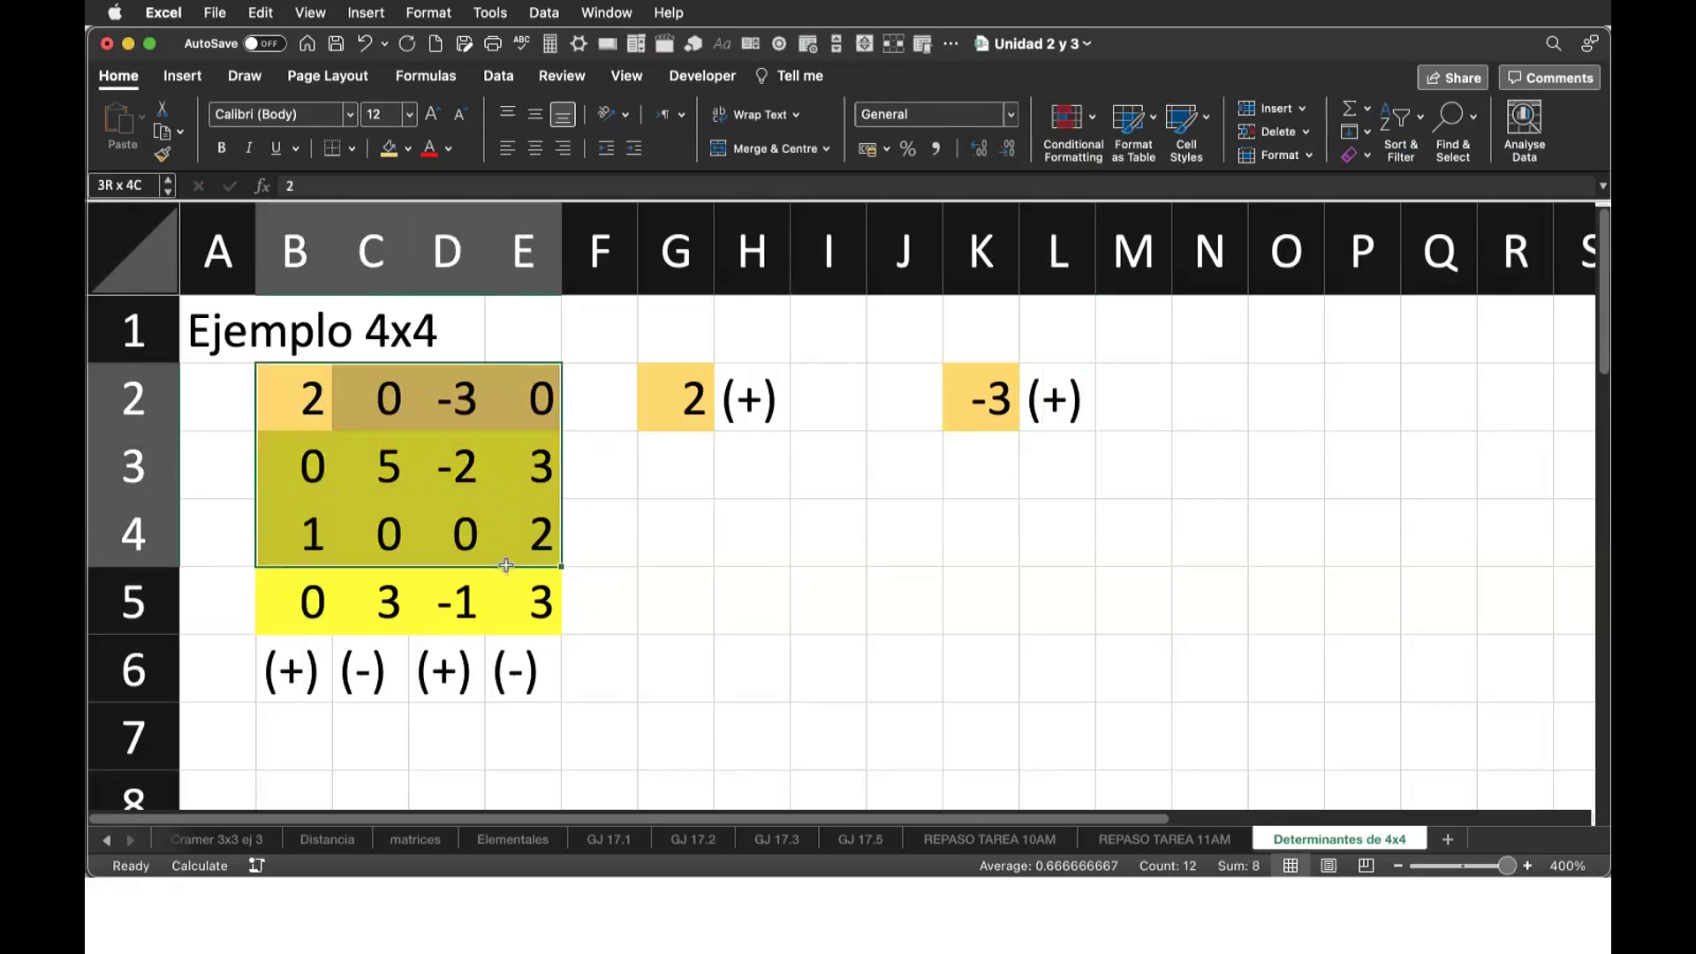
key(super+c)
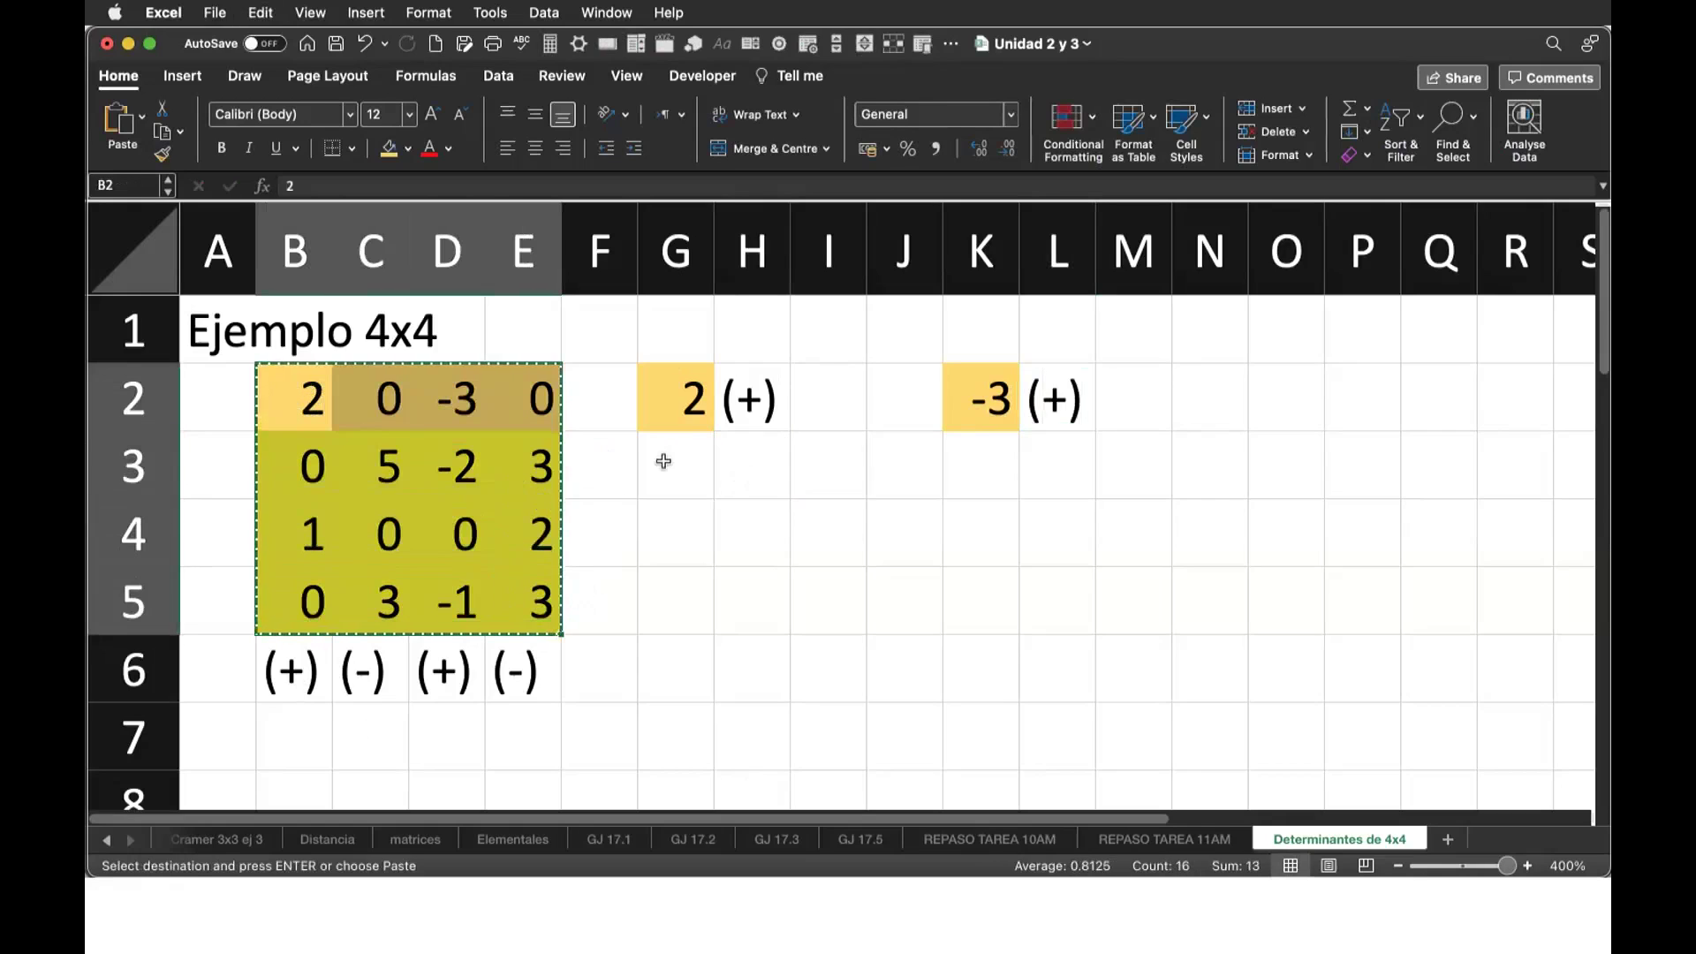
click(665, 465)
key(super+v)
Shade the copy's first column G3:G6 and top row G3:J3 dark red.
drag(666, 468, 691, 668)
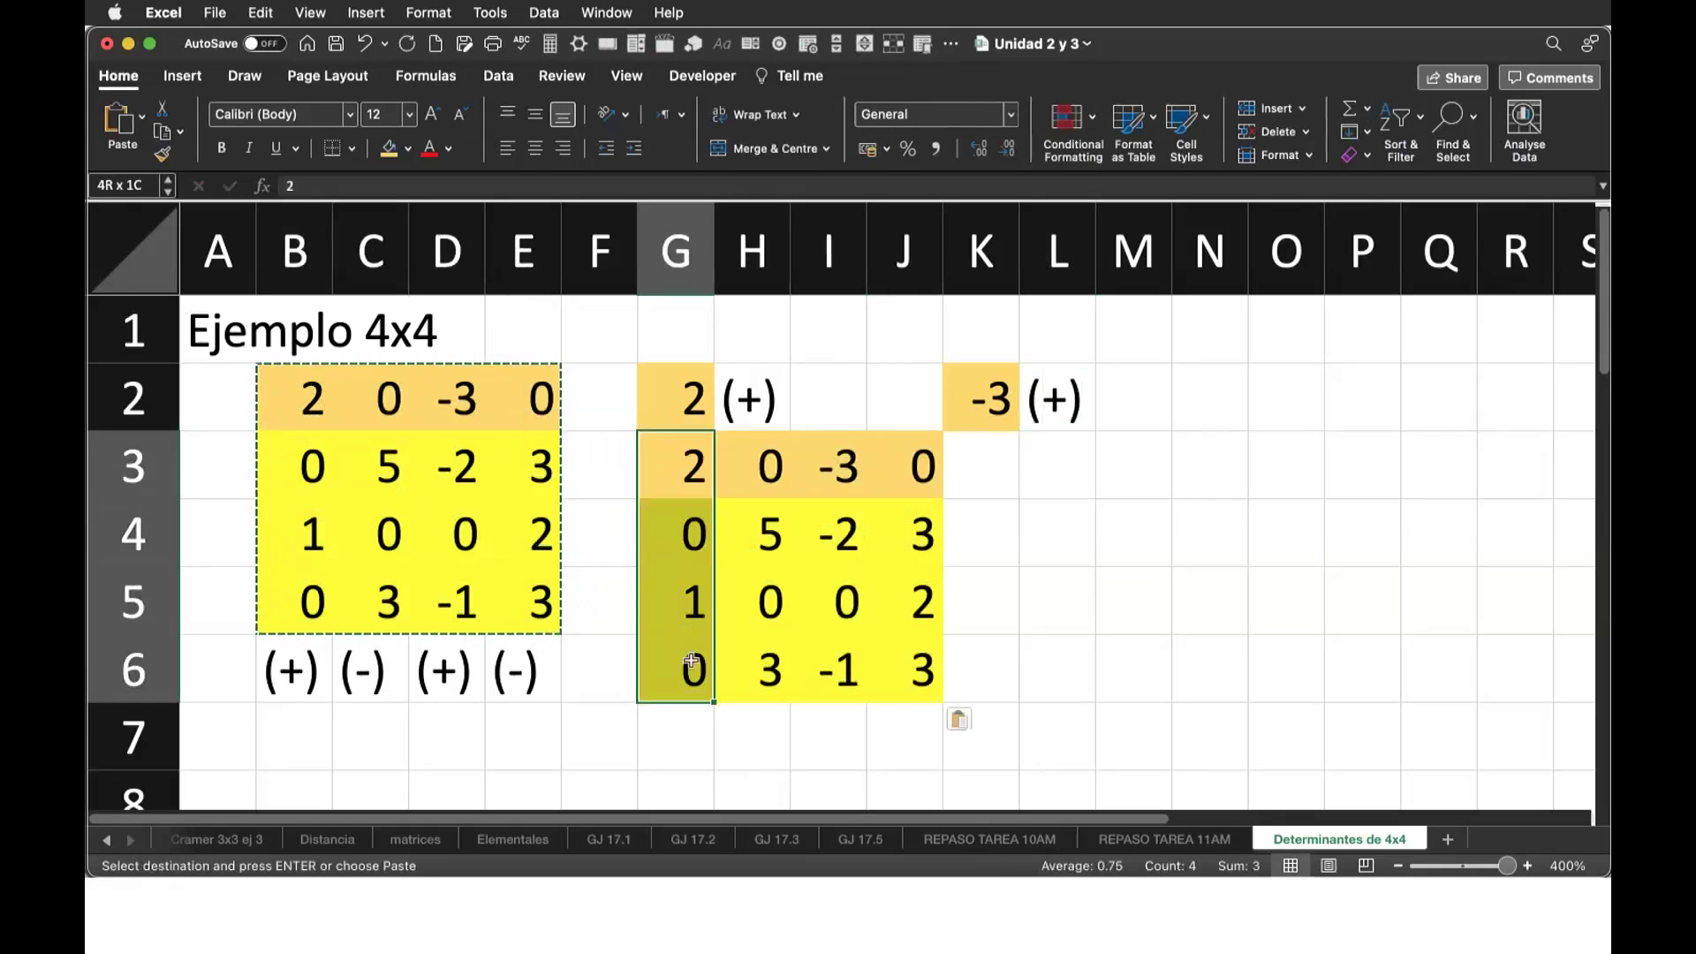
click(409, 149)
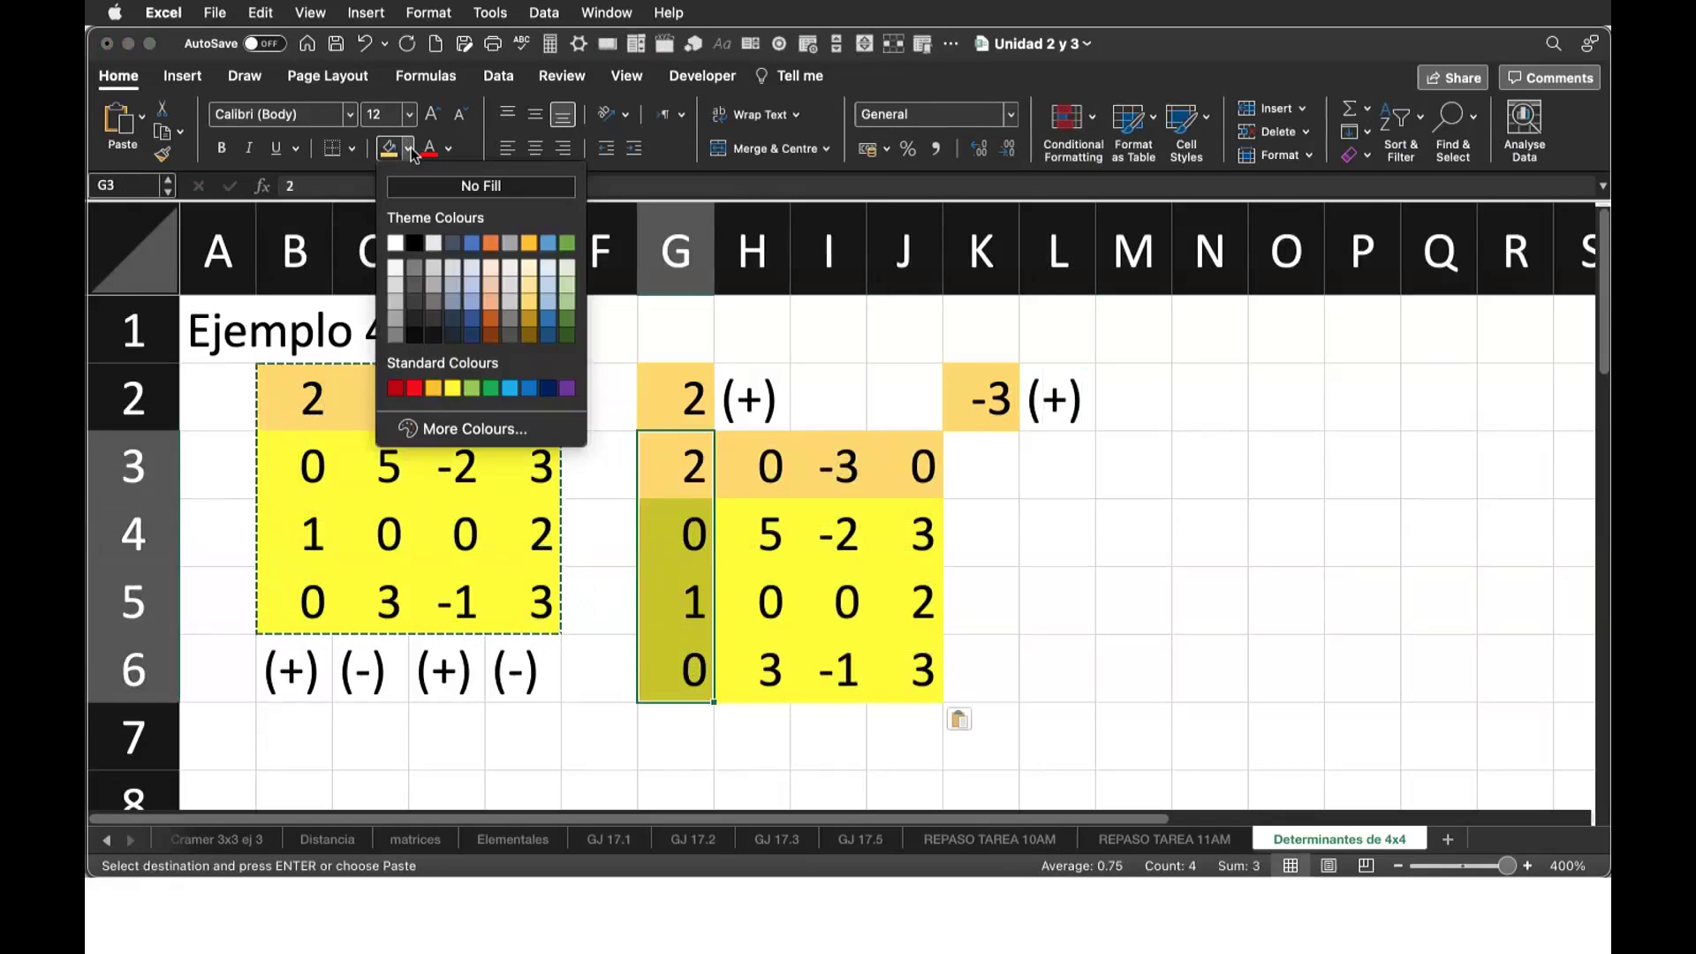
click(396, 388)
drag(671, 467, 897, 469)
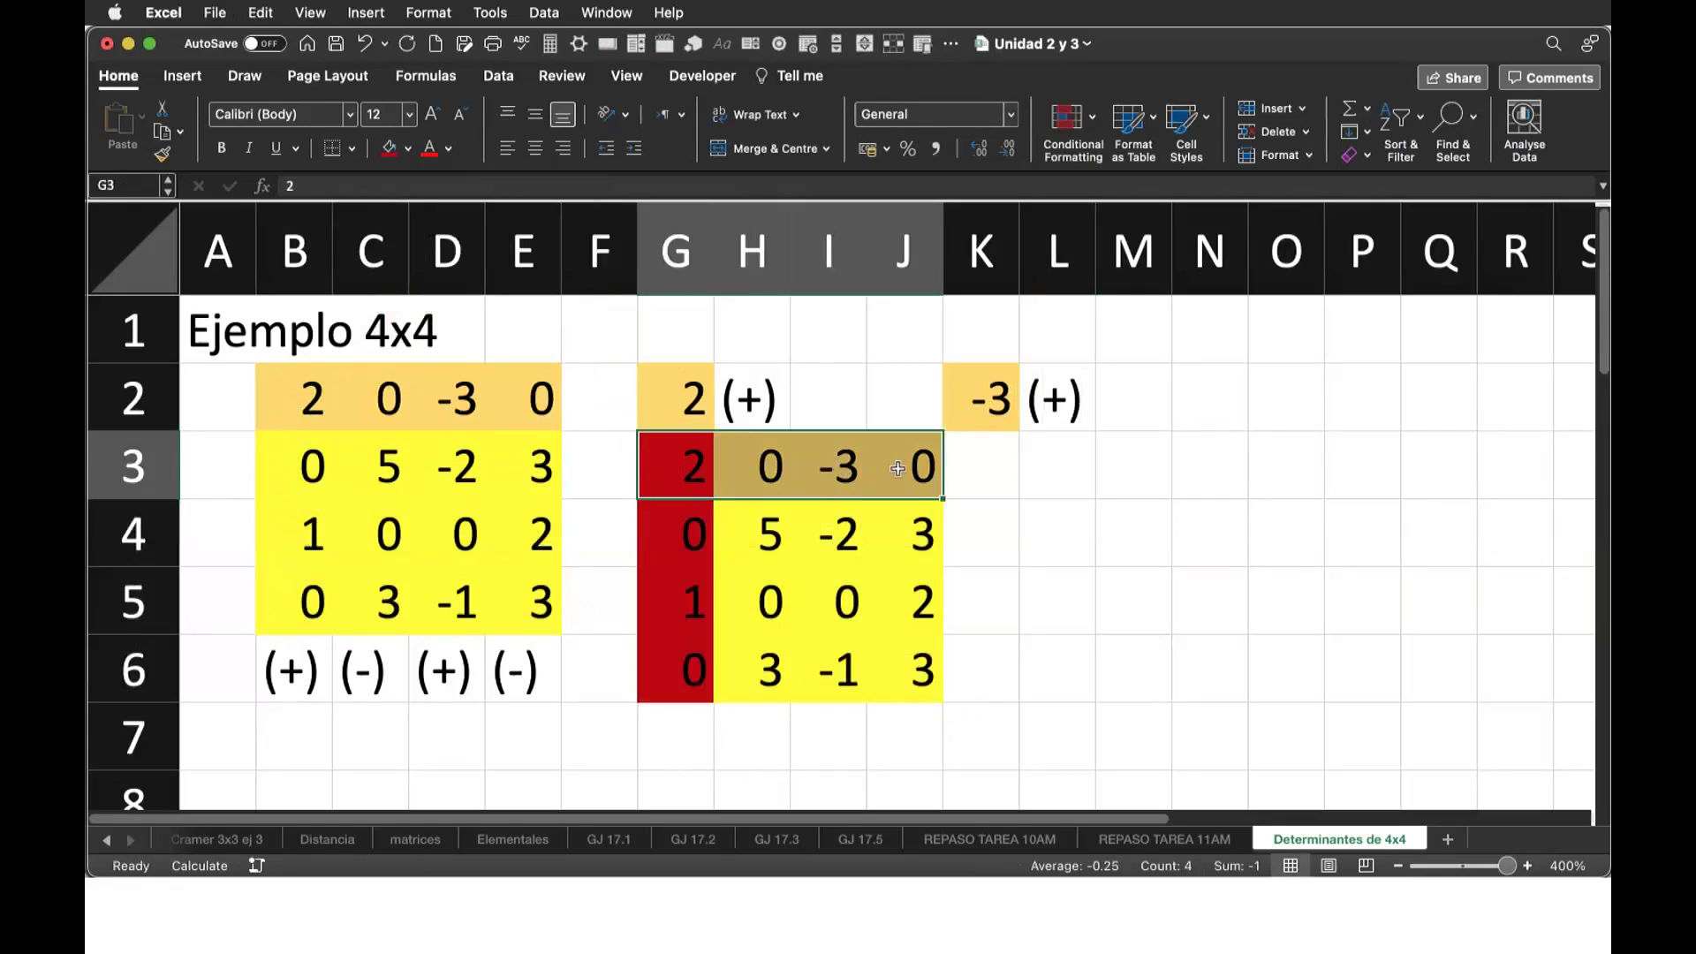
click(391, 150)
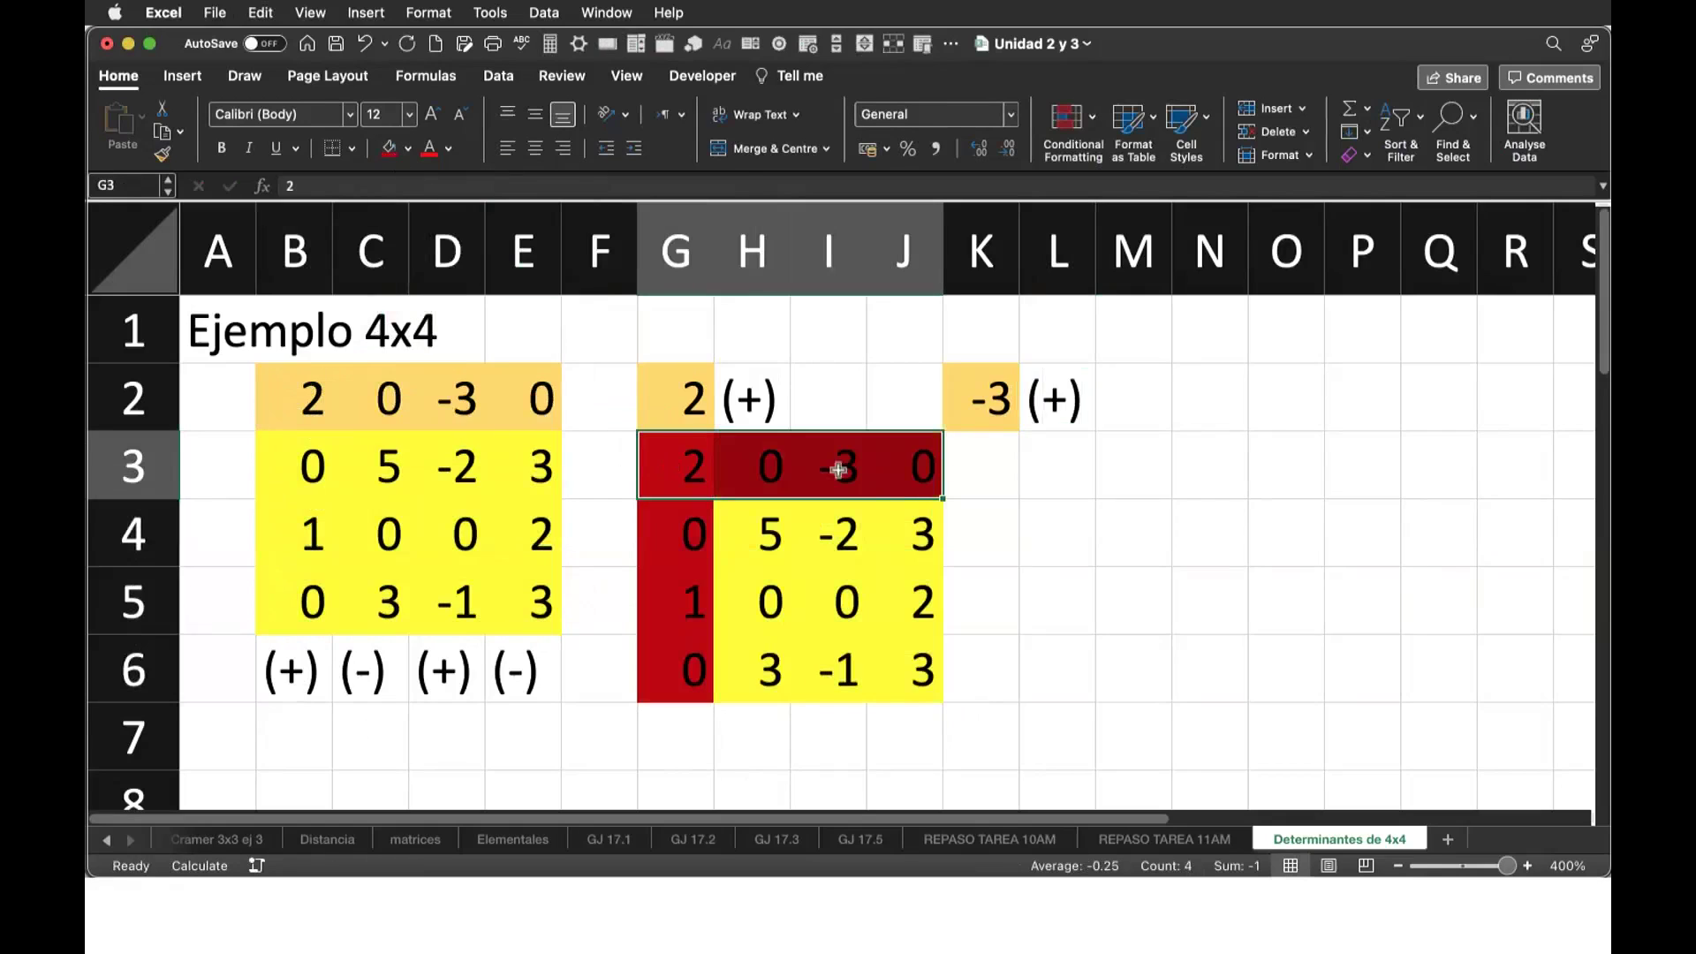
click(976, 533)
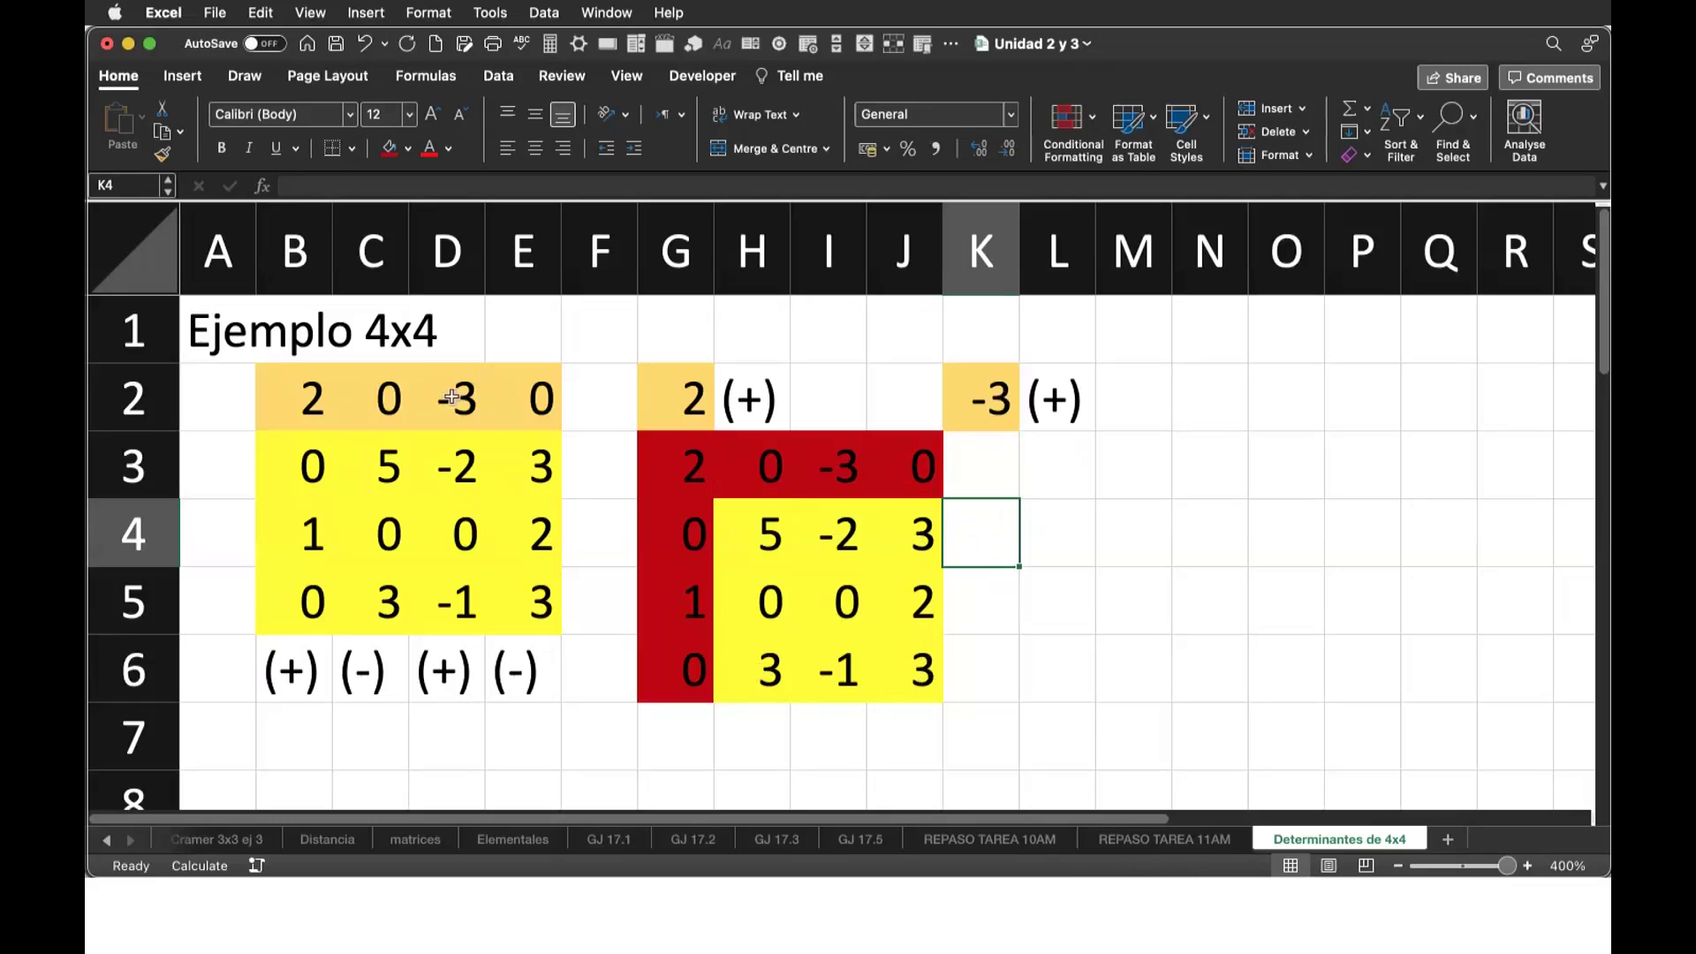
Paste a second copy of the matrix B2:E5 into K3:N6.
drag(269, 390, 545, 601)
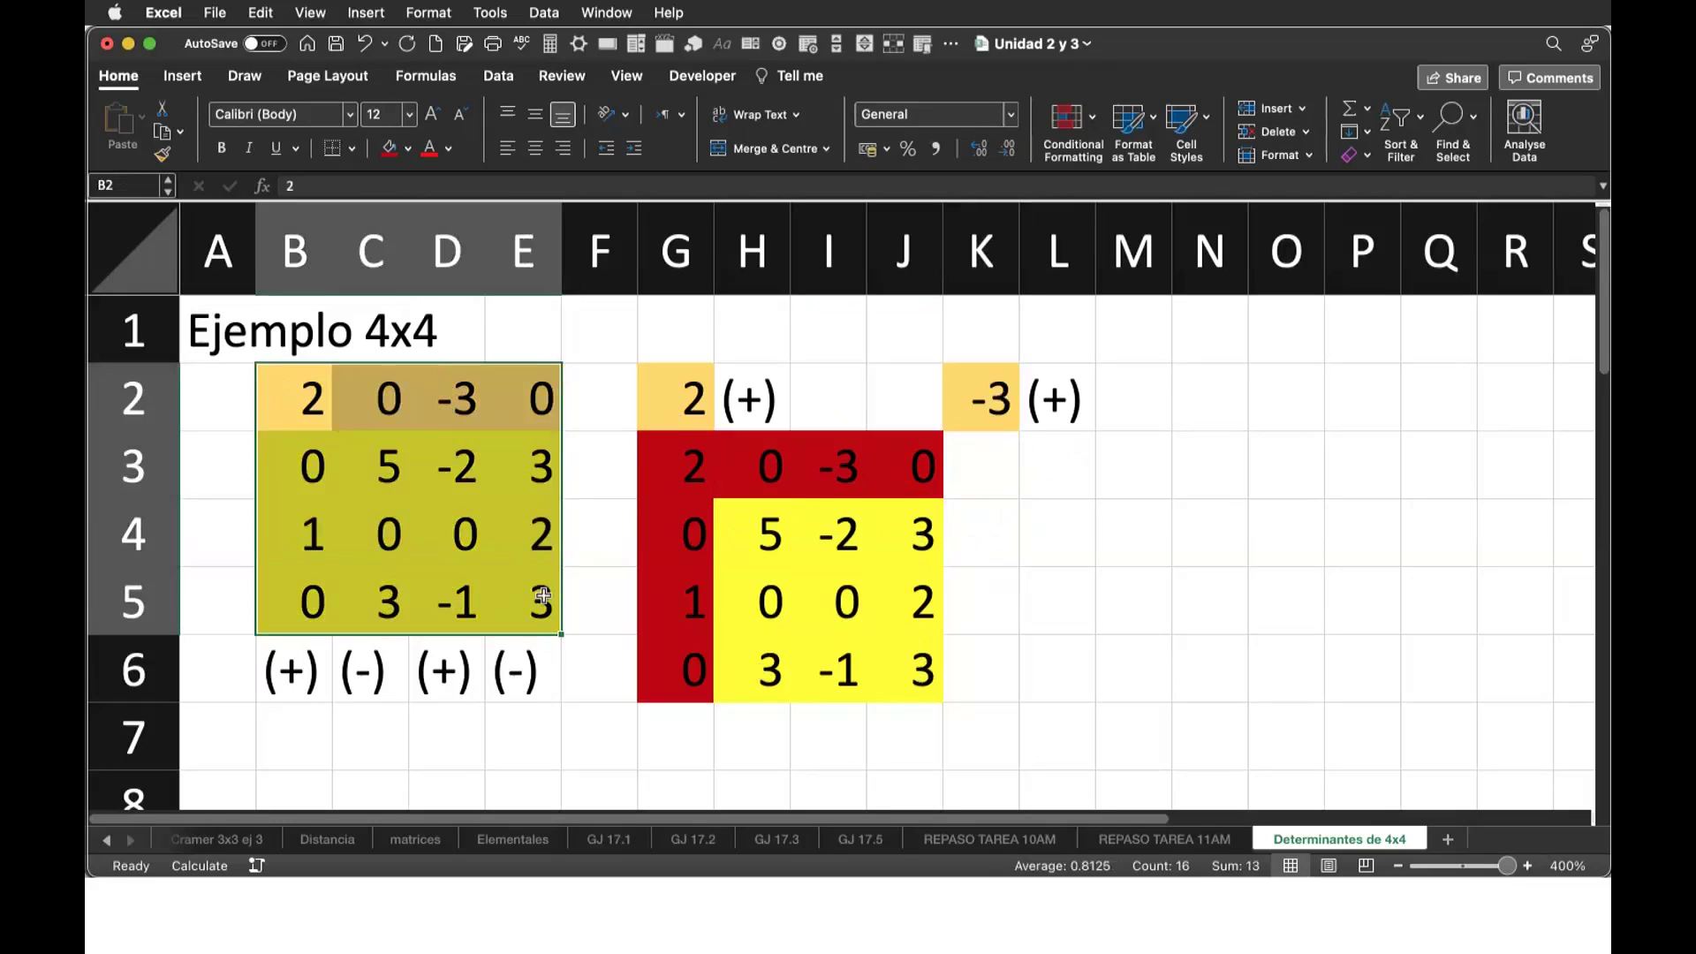
key(super+c)
click(996, 466)
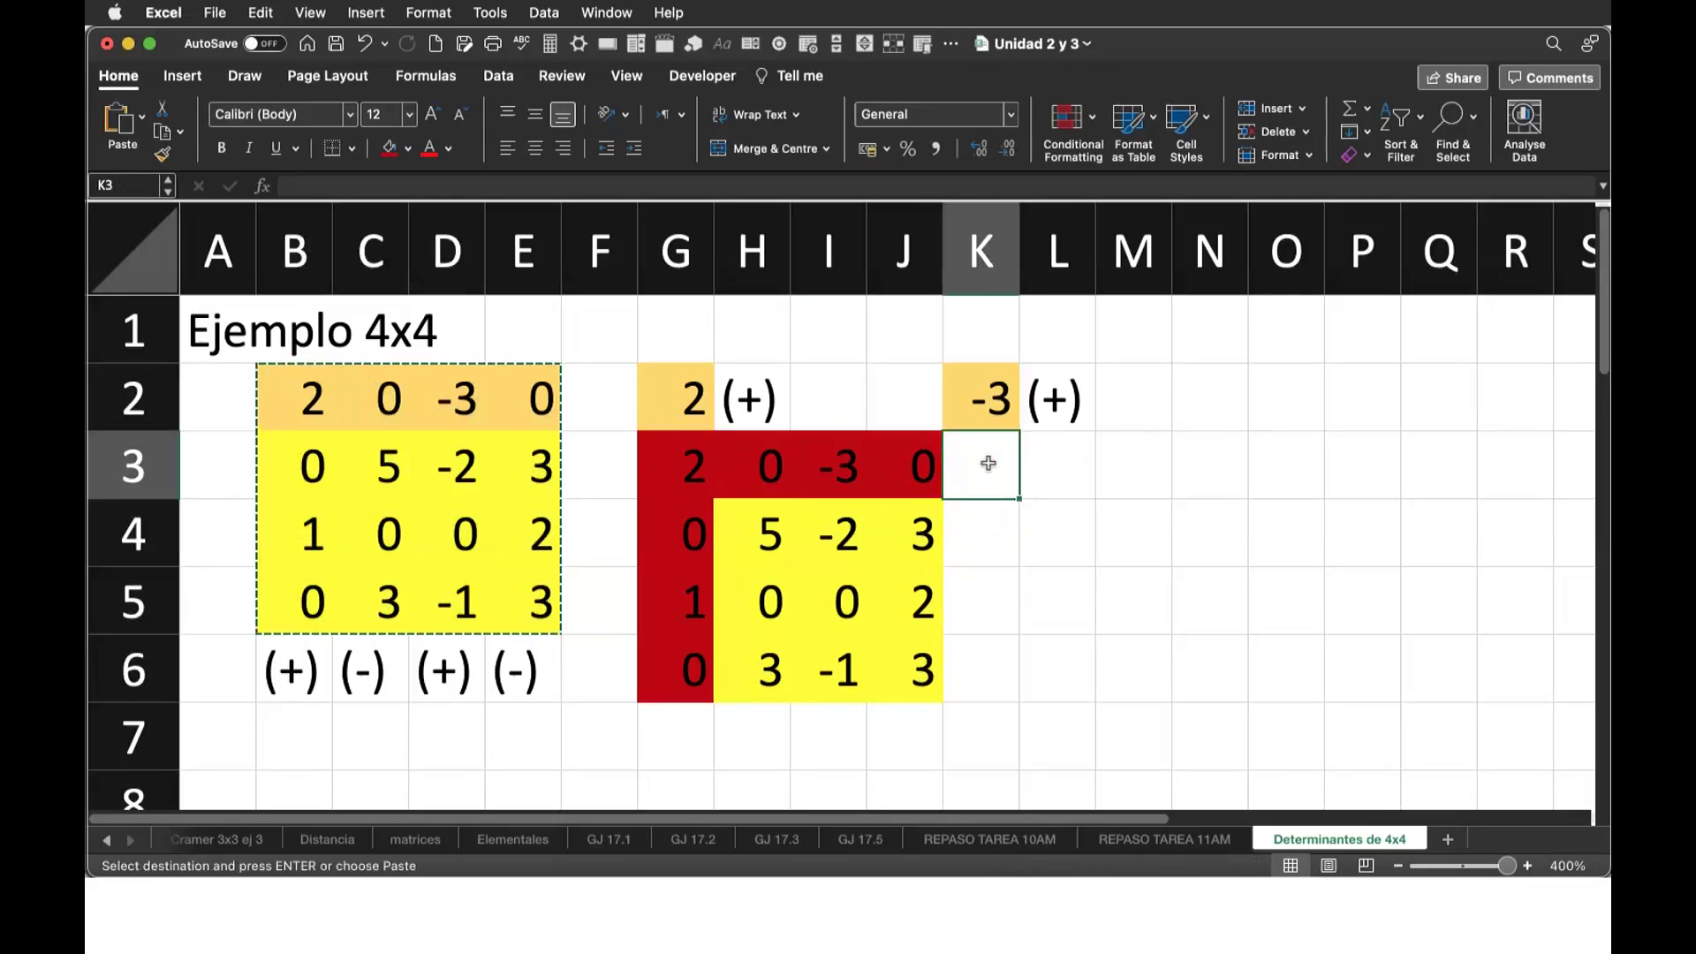
key(super+v)
Shade the second copy's top row K3:N3 and third column M3:M6 dark red.
mouse_move(1000, 465)
mouse_down()
mouse_move(1223, 465)
mouse_move(1154, 648)
mouse_move(1130, 658)
mouse_up()
click(389, 147)
click(389, 148)
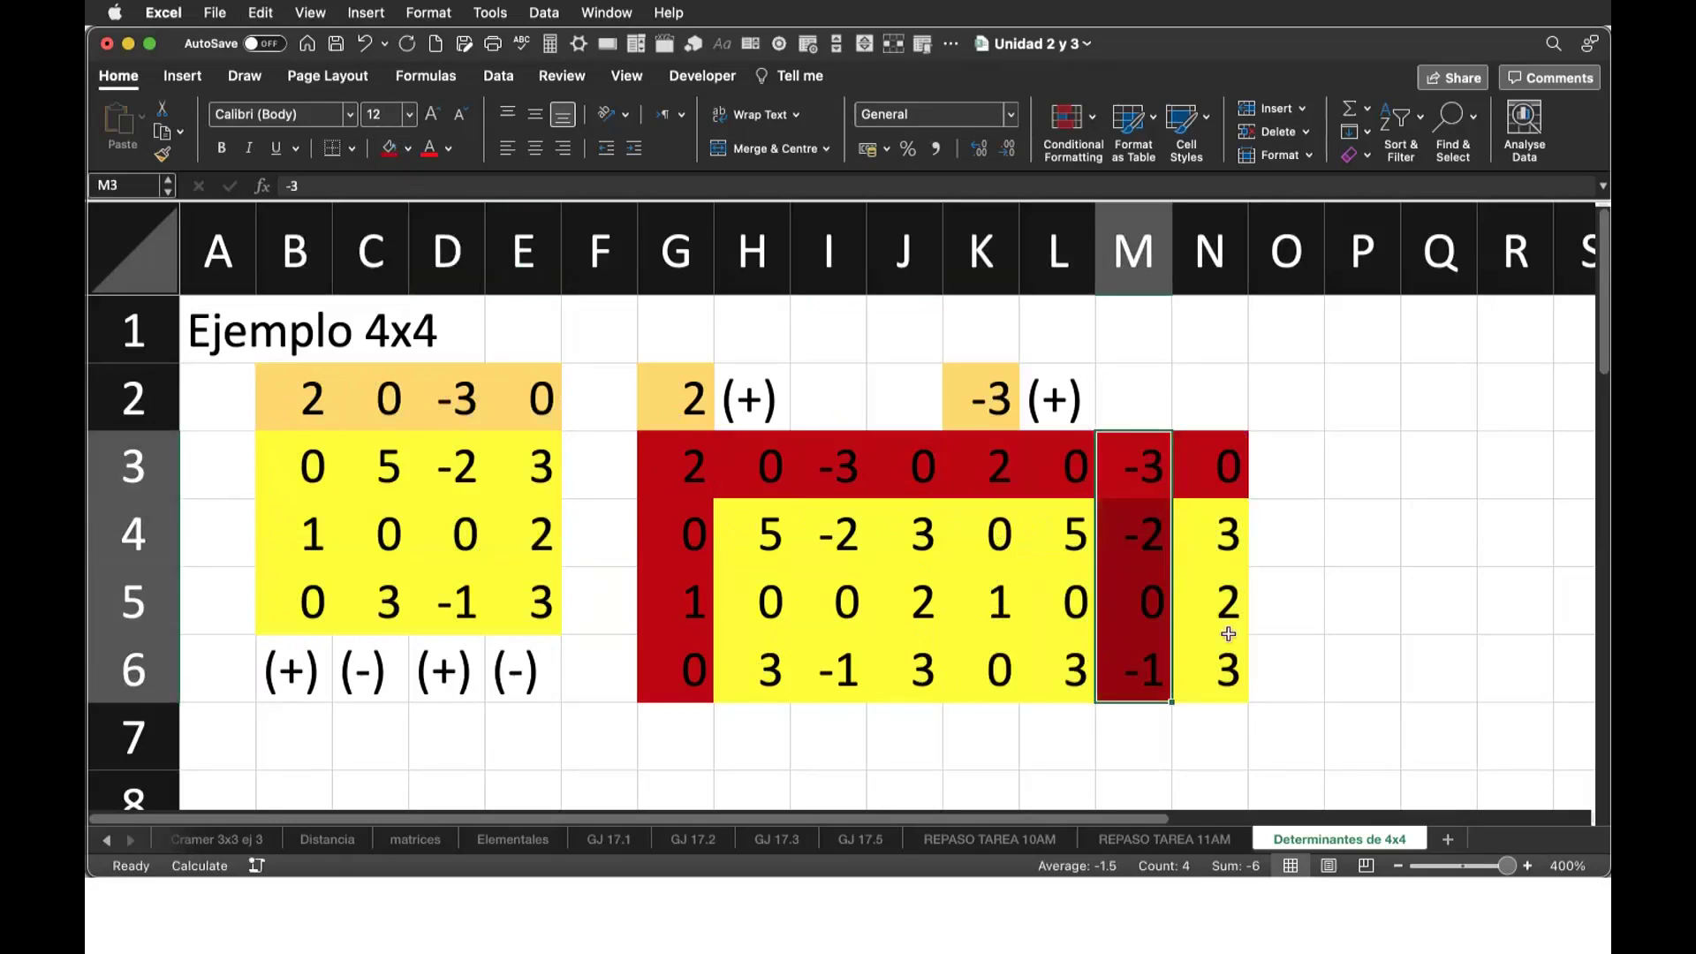
scroll(1212, 553, down, 3)
scroll(987, 527, up, 2)
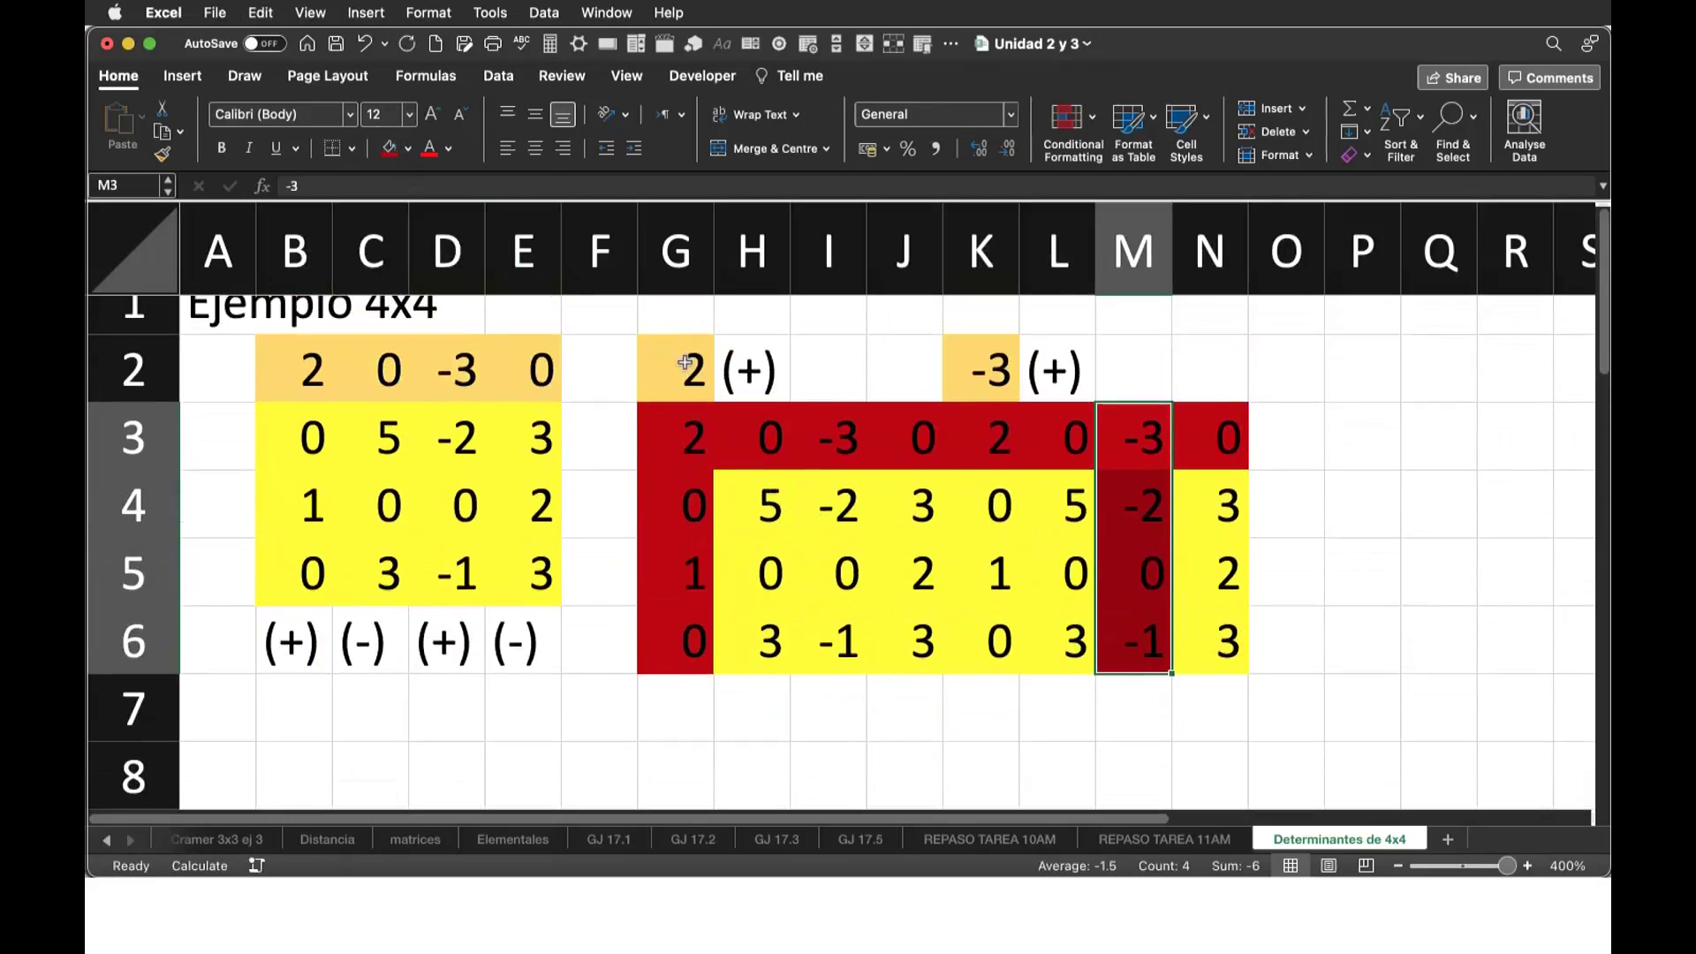
scroll(708, 409, up, 1)
click(712, 415)
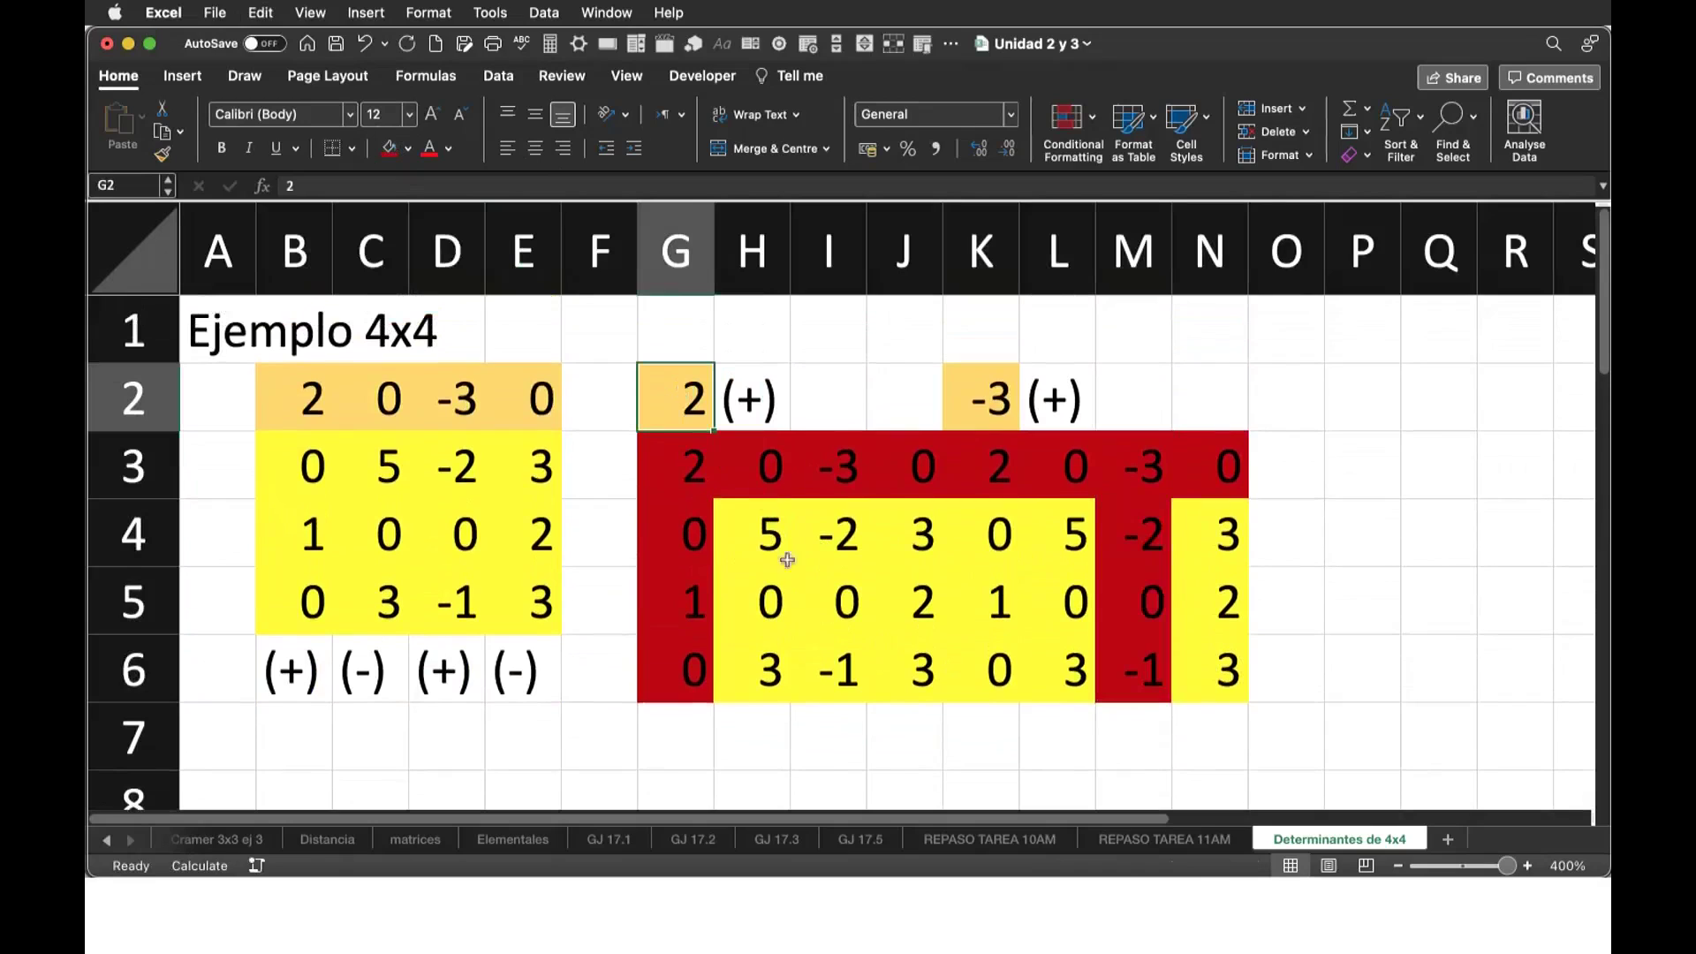
Copy the unshaded minor H4:J6 into B8:D10.
mouse_move(751, 529)
mouse_down()
mouse_move(901, 568)
mouse_move(891, 660)
mouse_up()
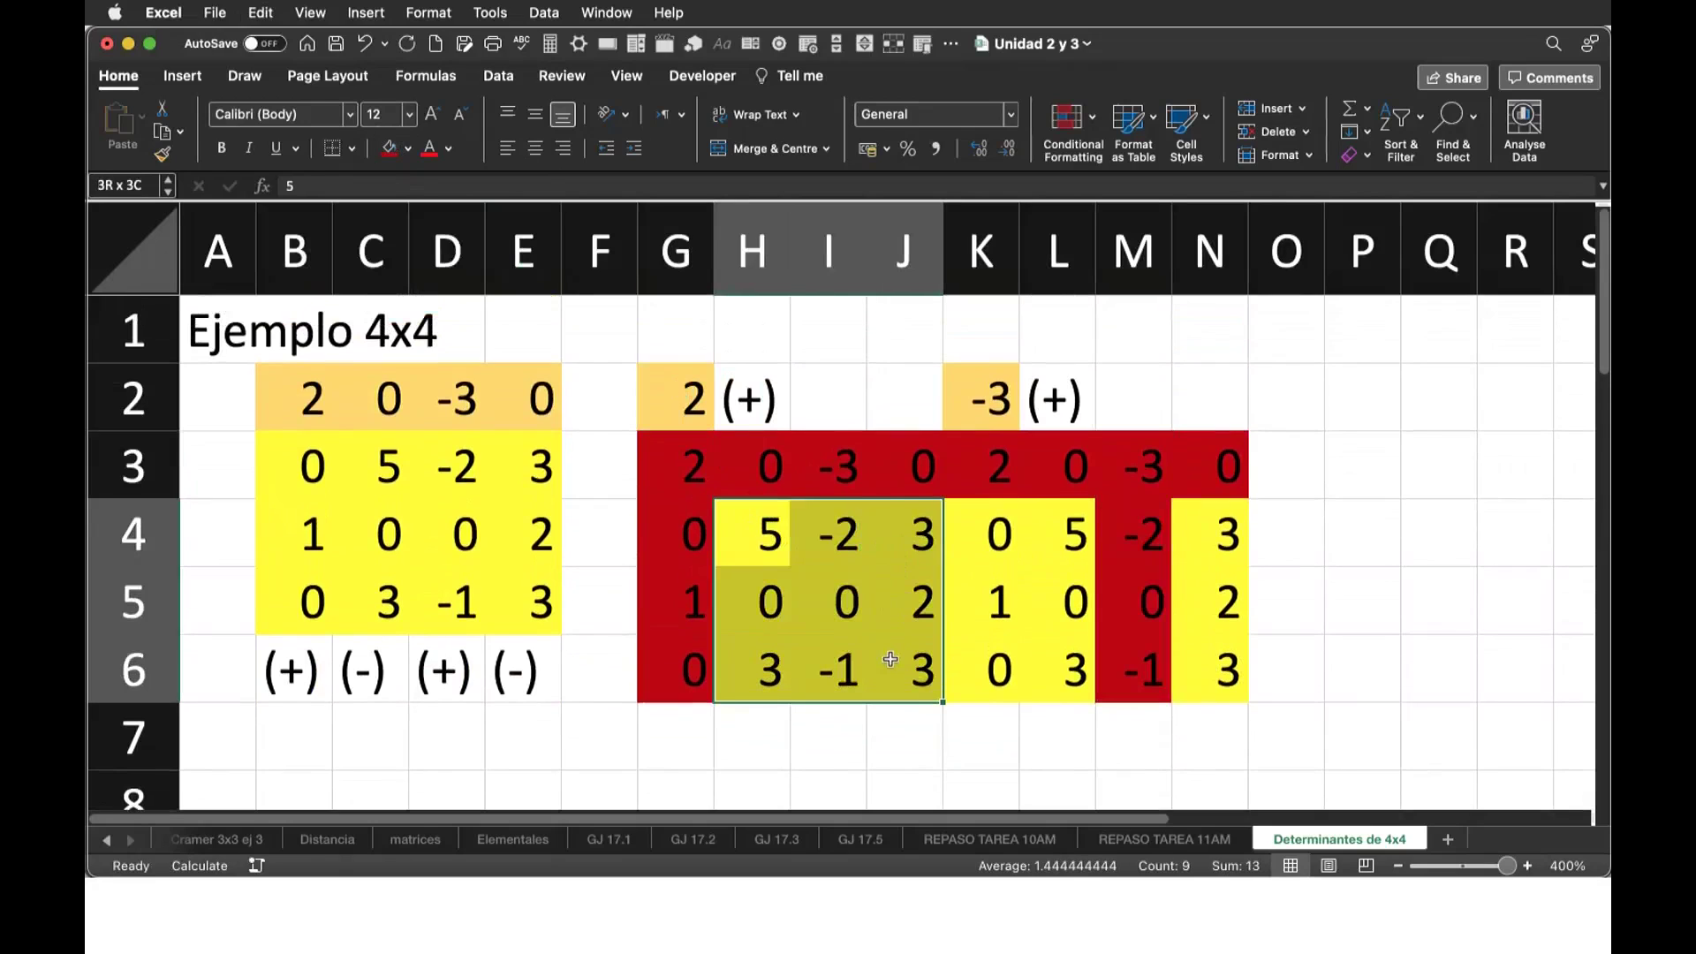
click(988, 394)
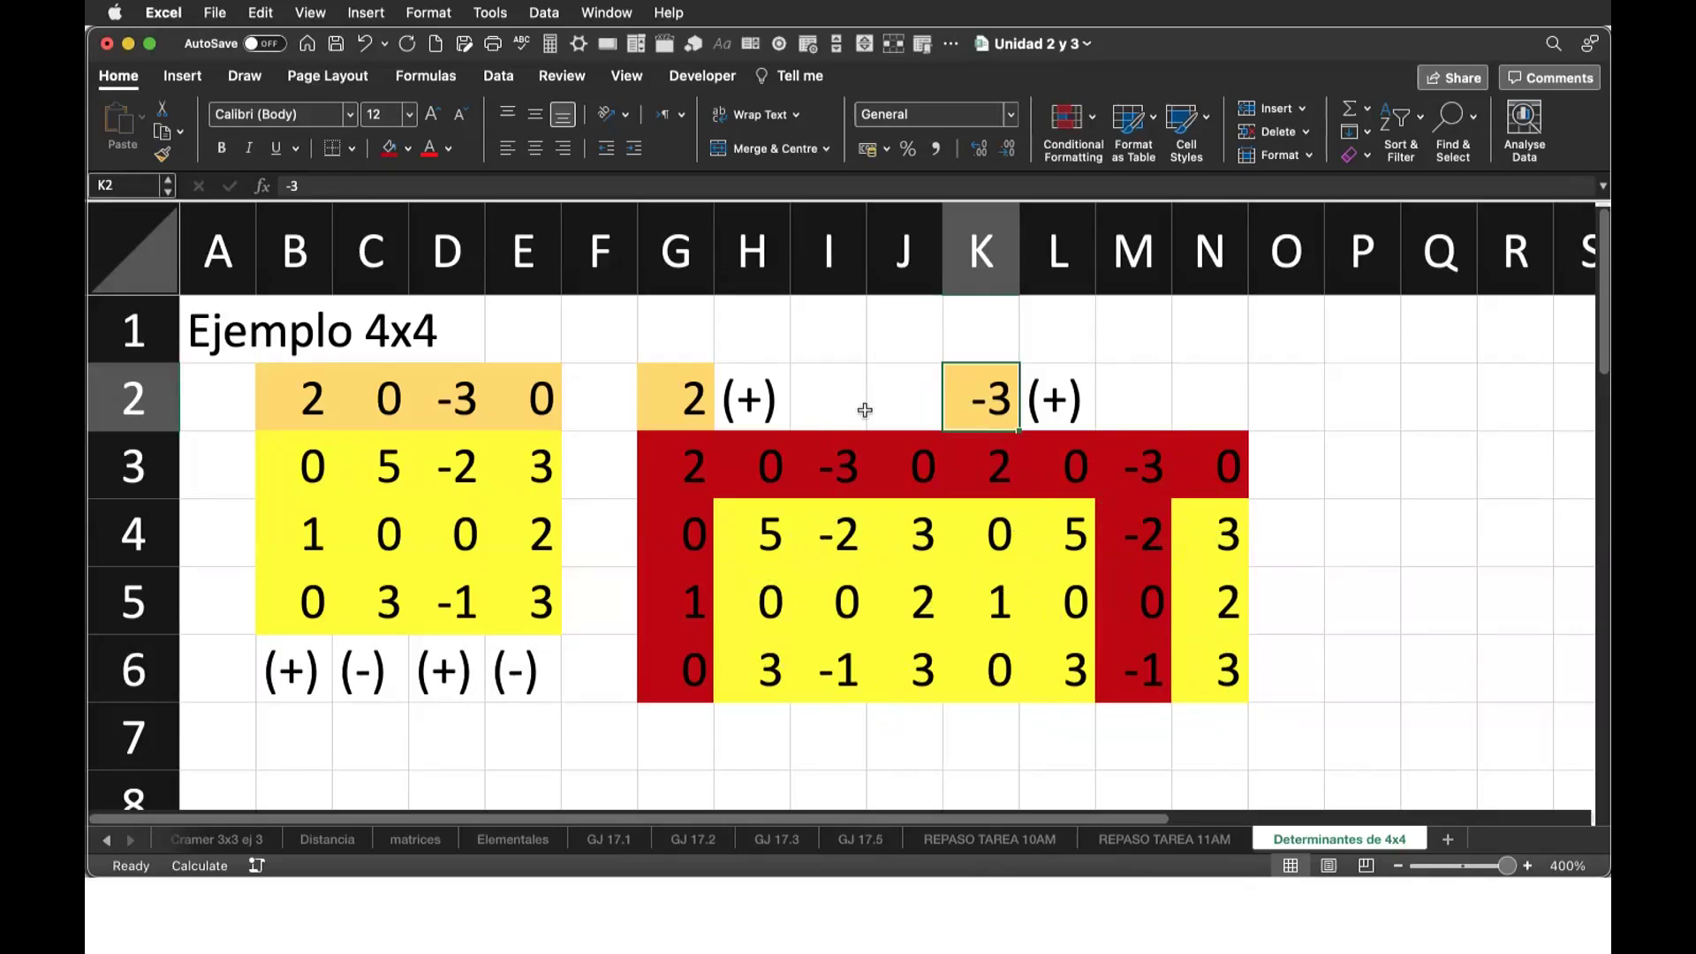
scroll(834, 421, down, 1)
drag(769, 446, 897, 582)
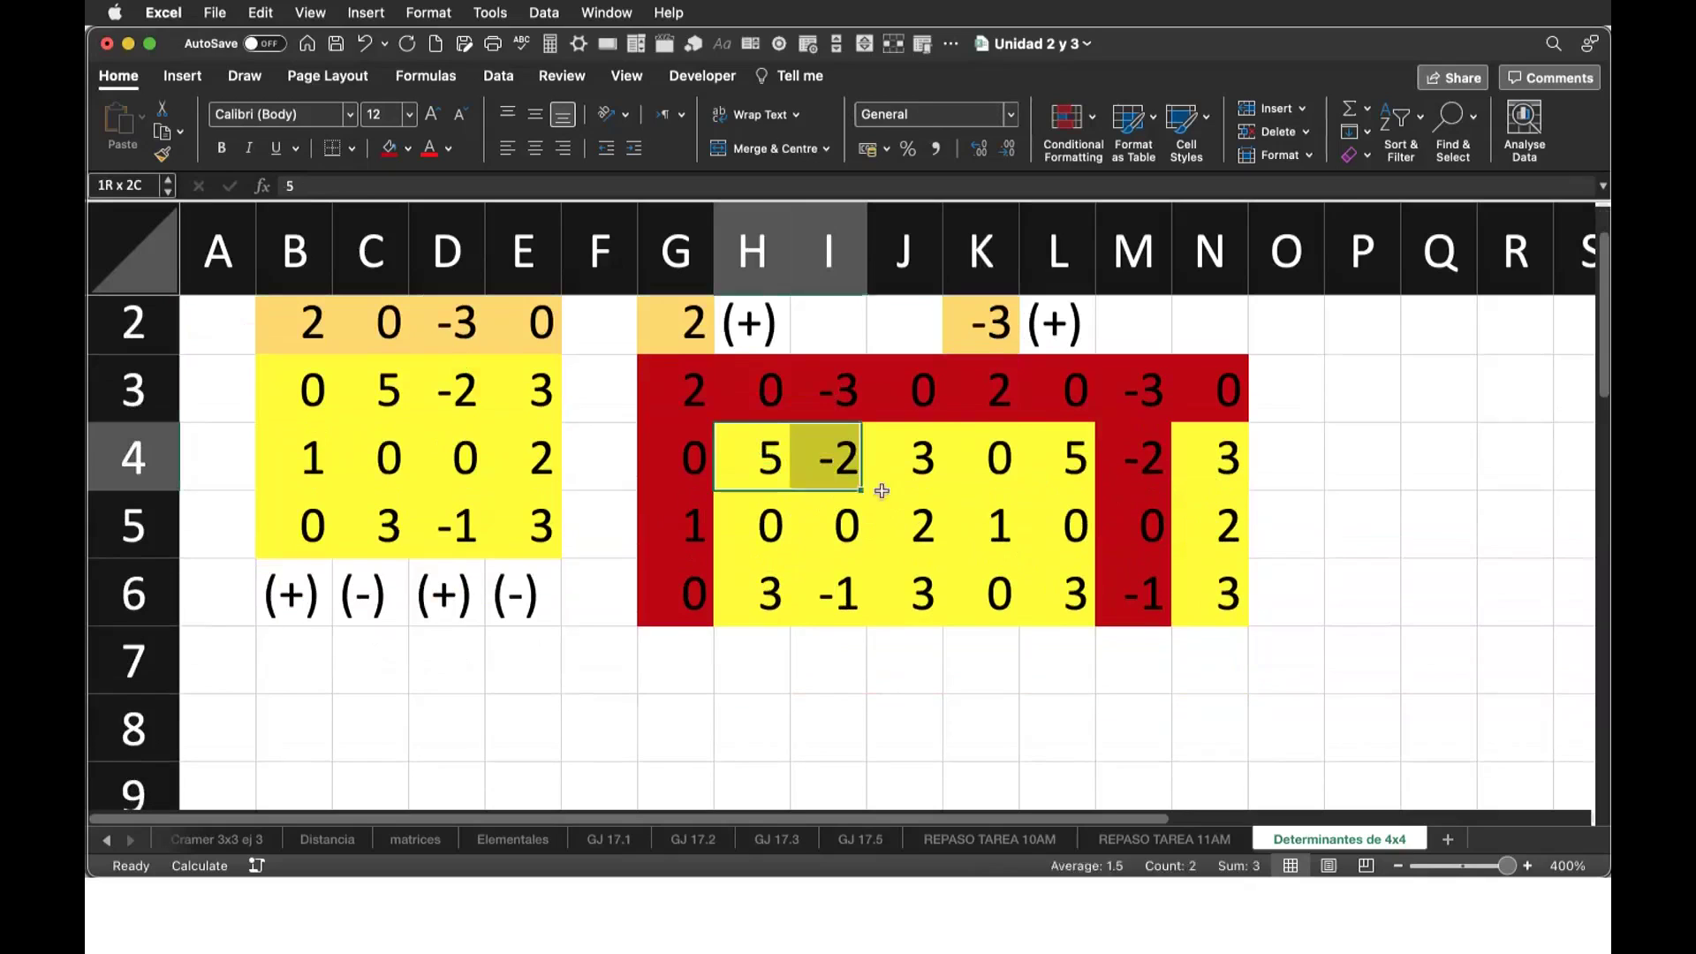
key(super+c)
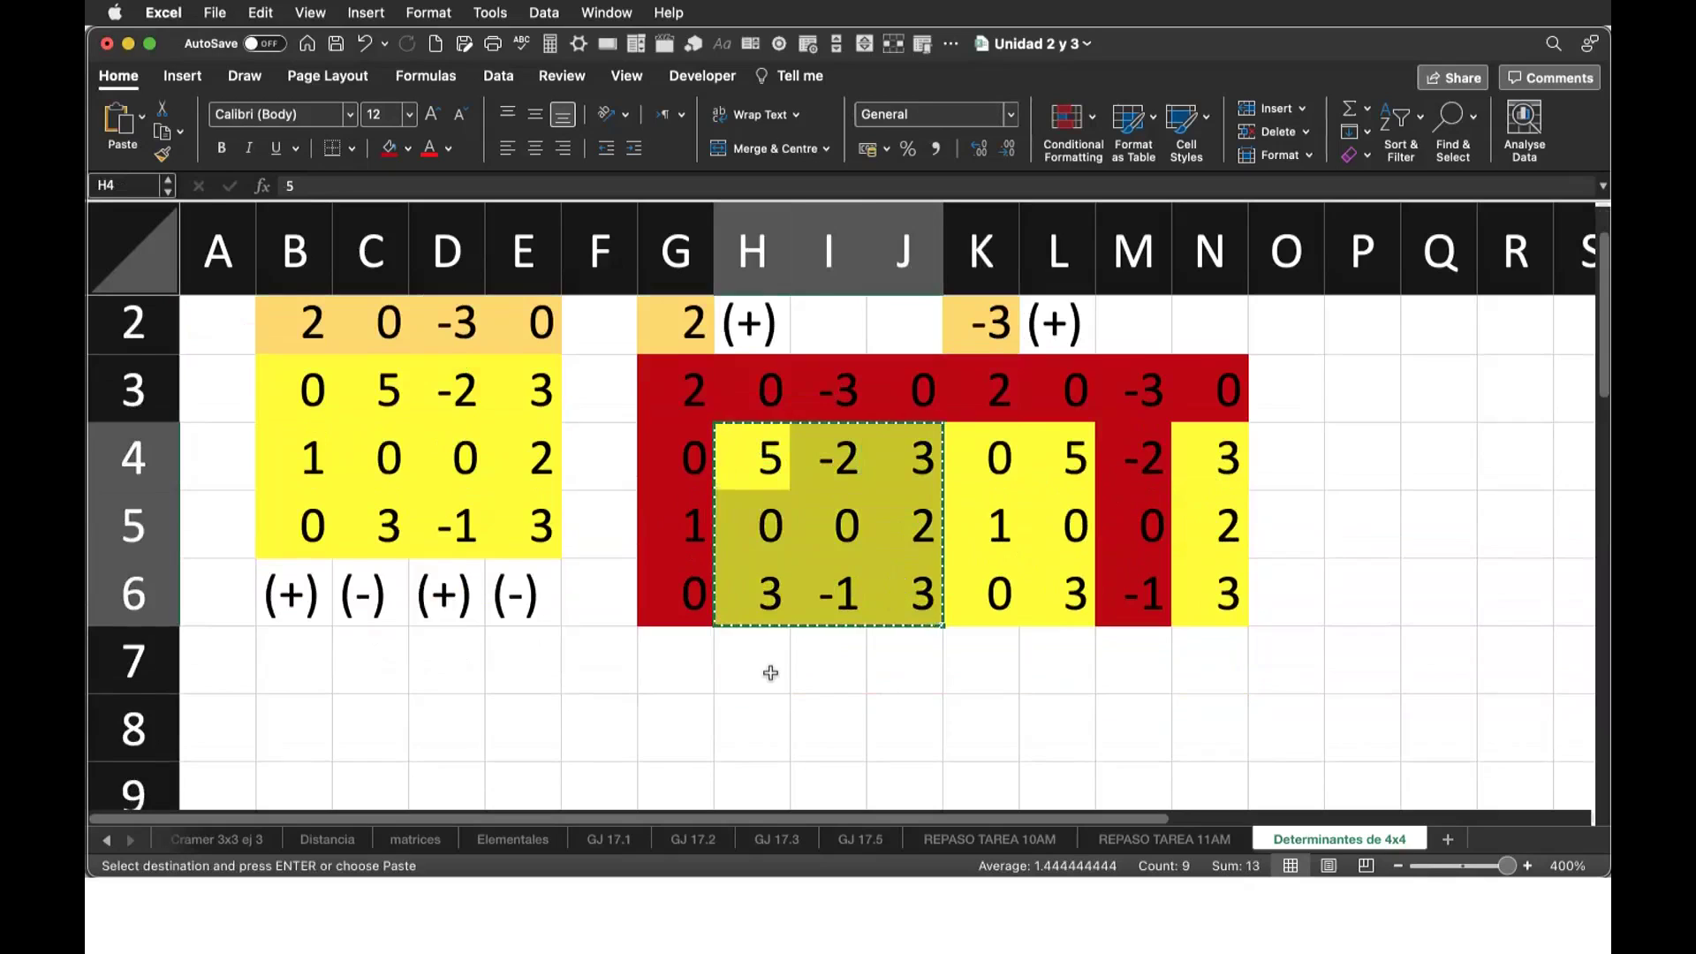
scroll(769, 674, down, 1)
click(296, 635)
key(super+v)
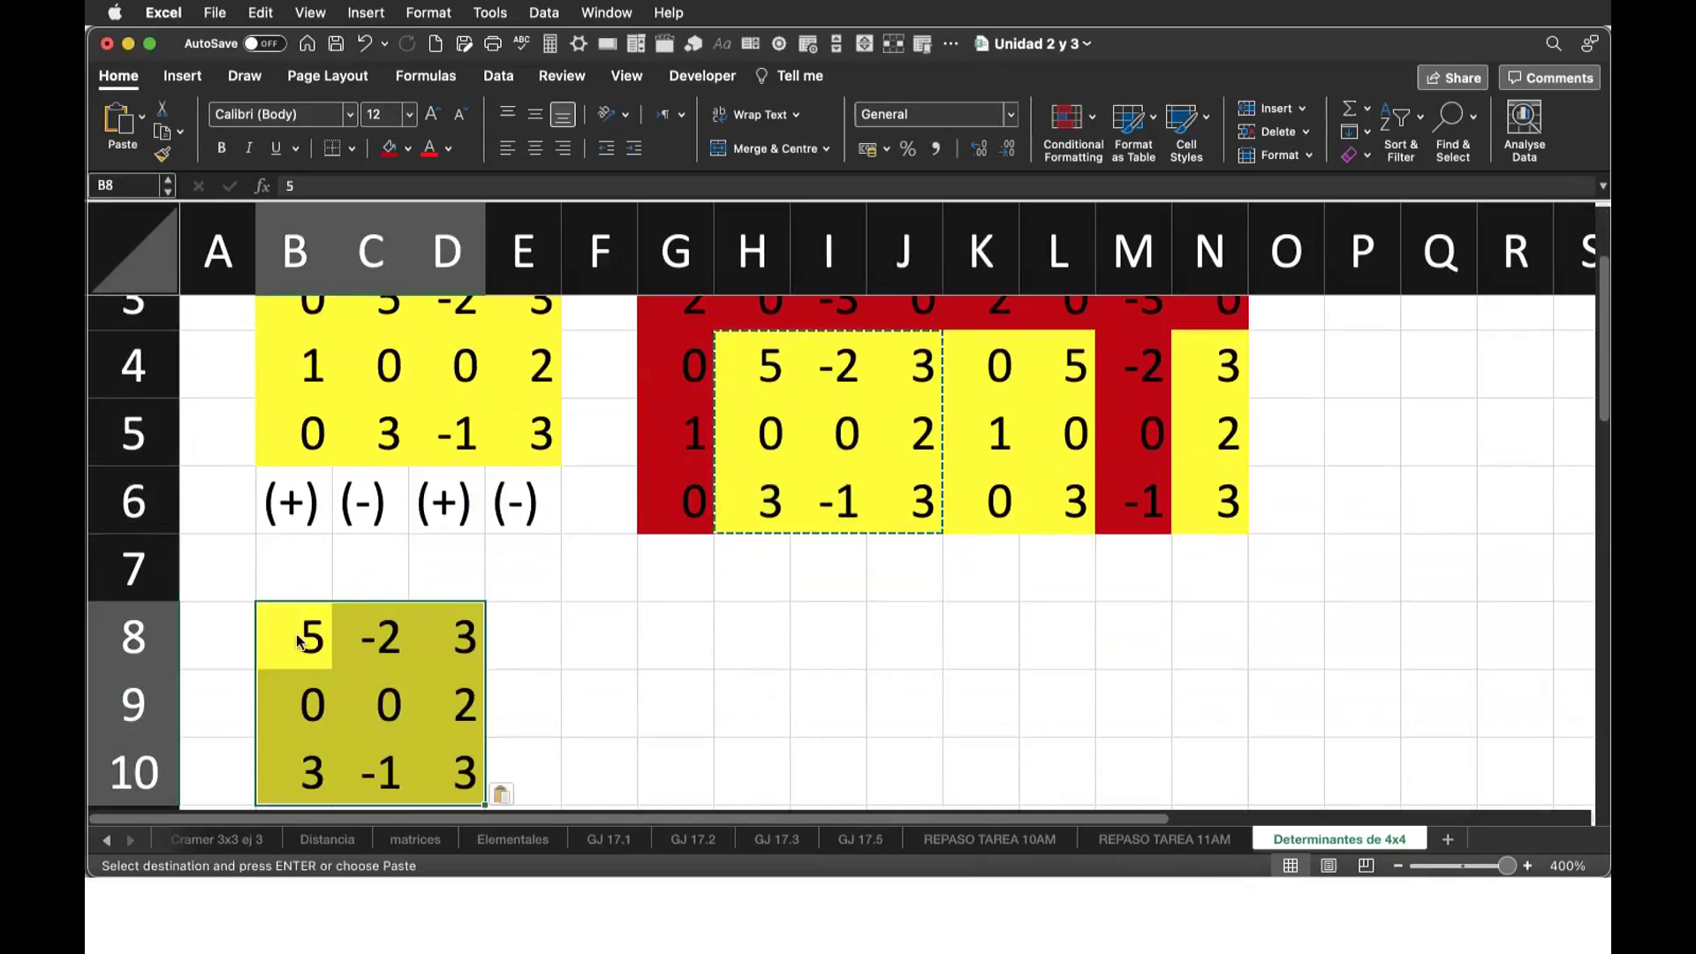
Copy the unshaded cells K4:L6 into J8:K10, declining an overwrite.
drag(995, 358, 1049, 491)
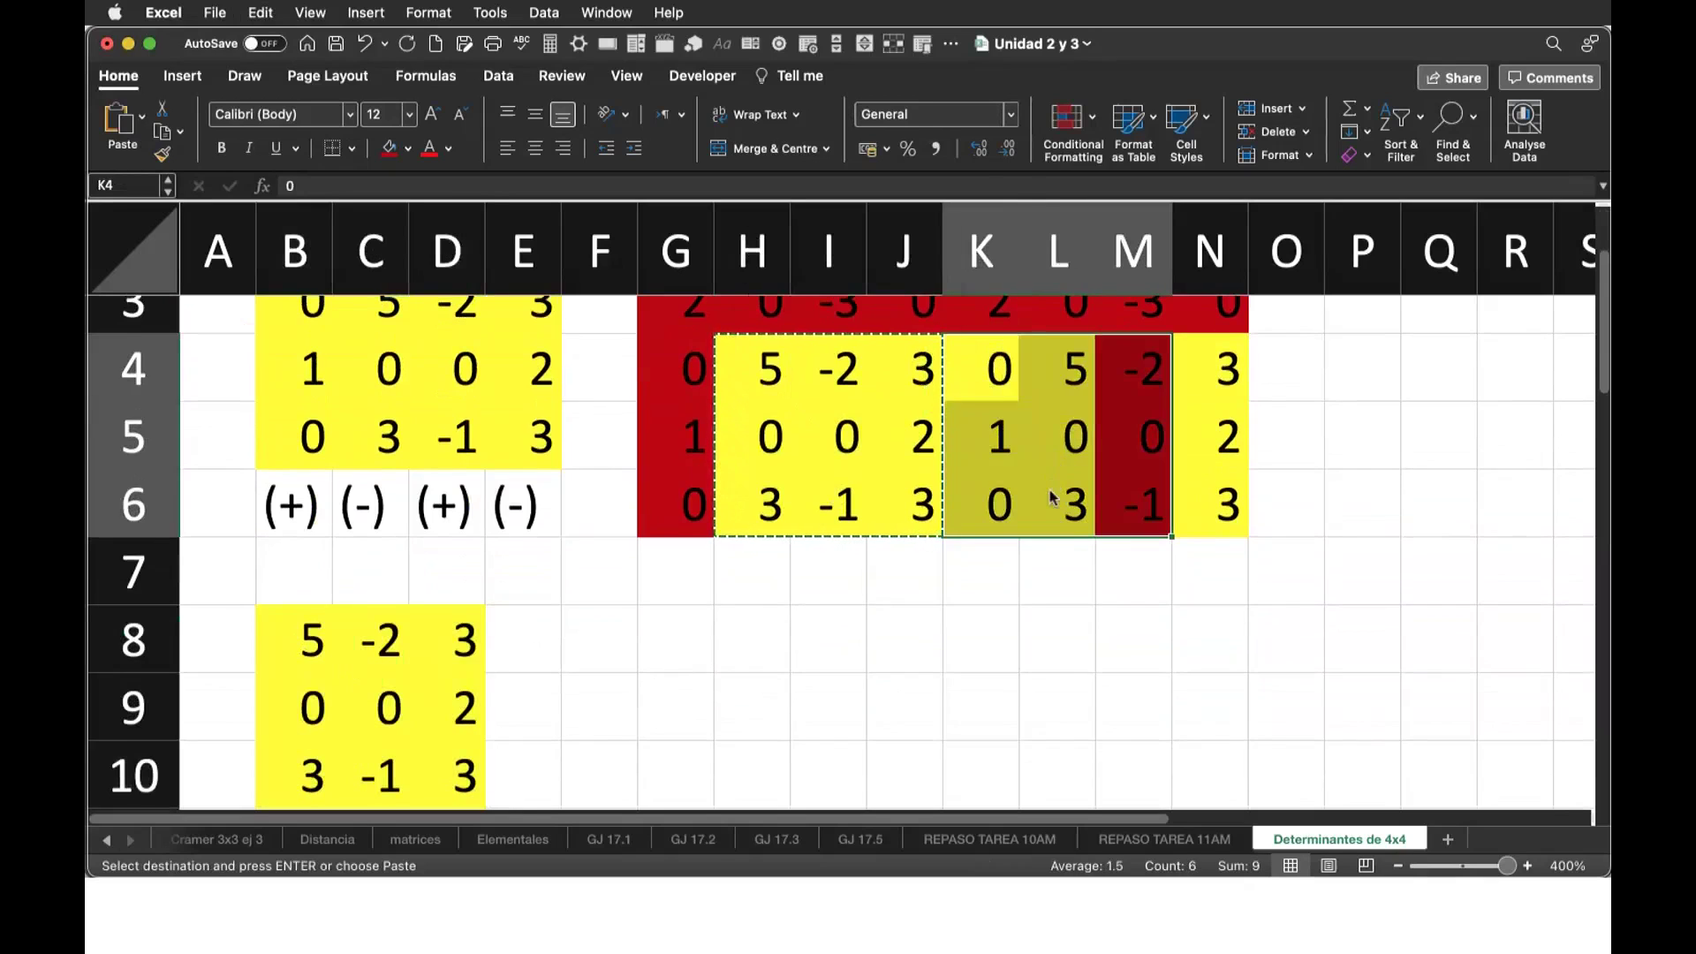
key(super+v)
click(802, 386)
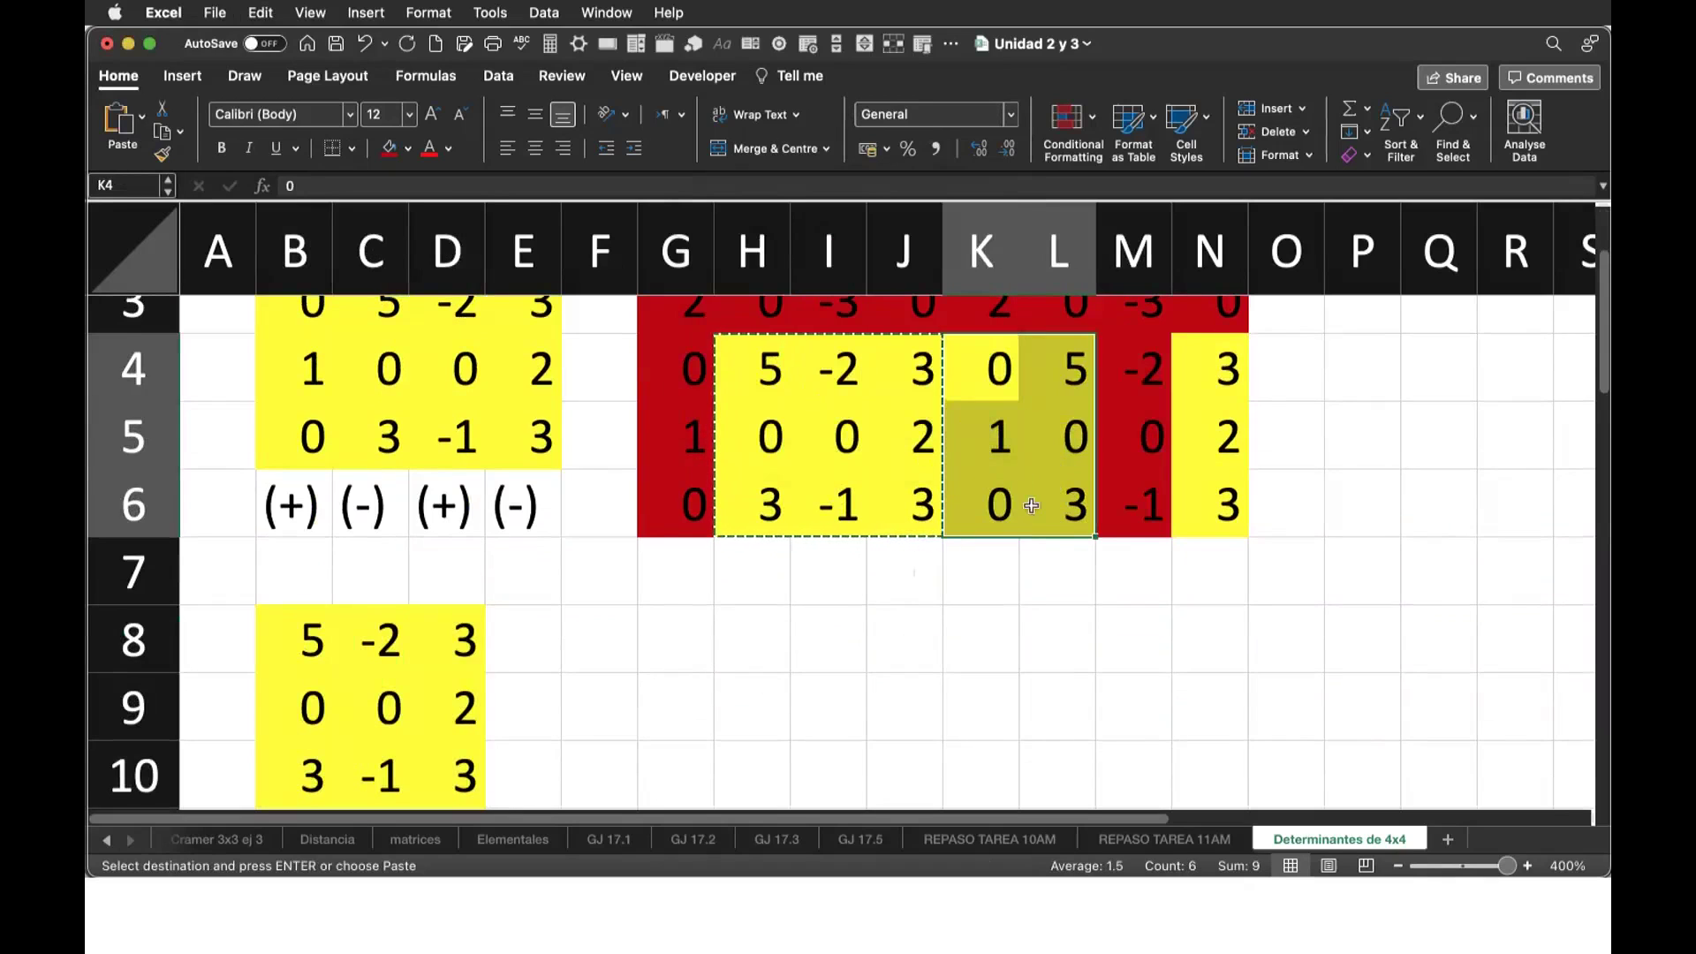
drag(976, 371, 1061, 502)
key(super+c)
click(893, 637)
key(super+v)
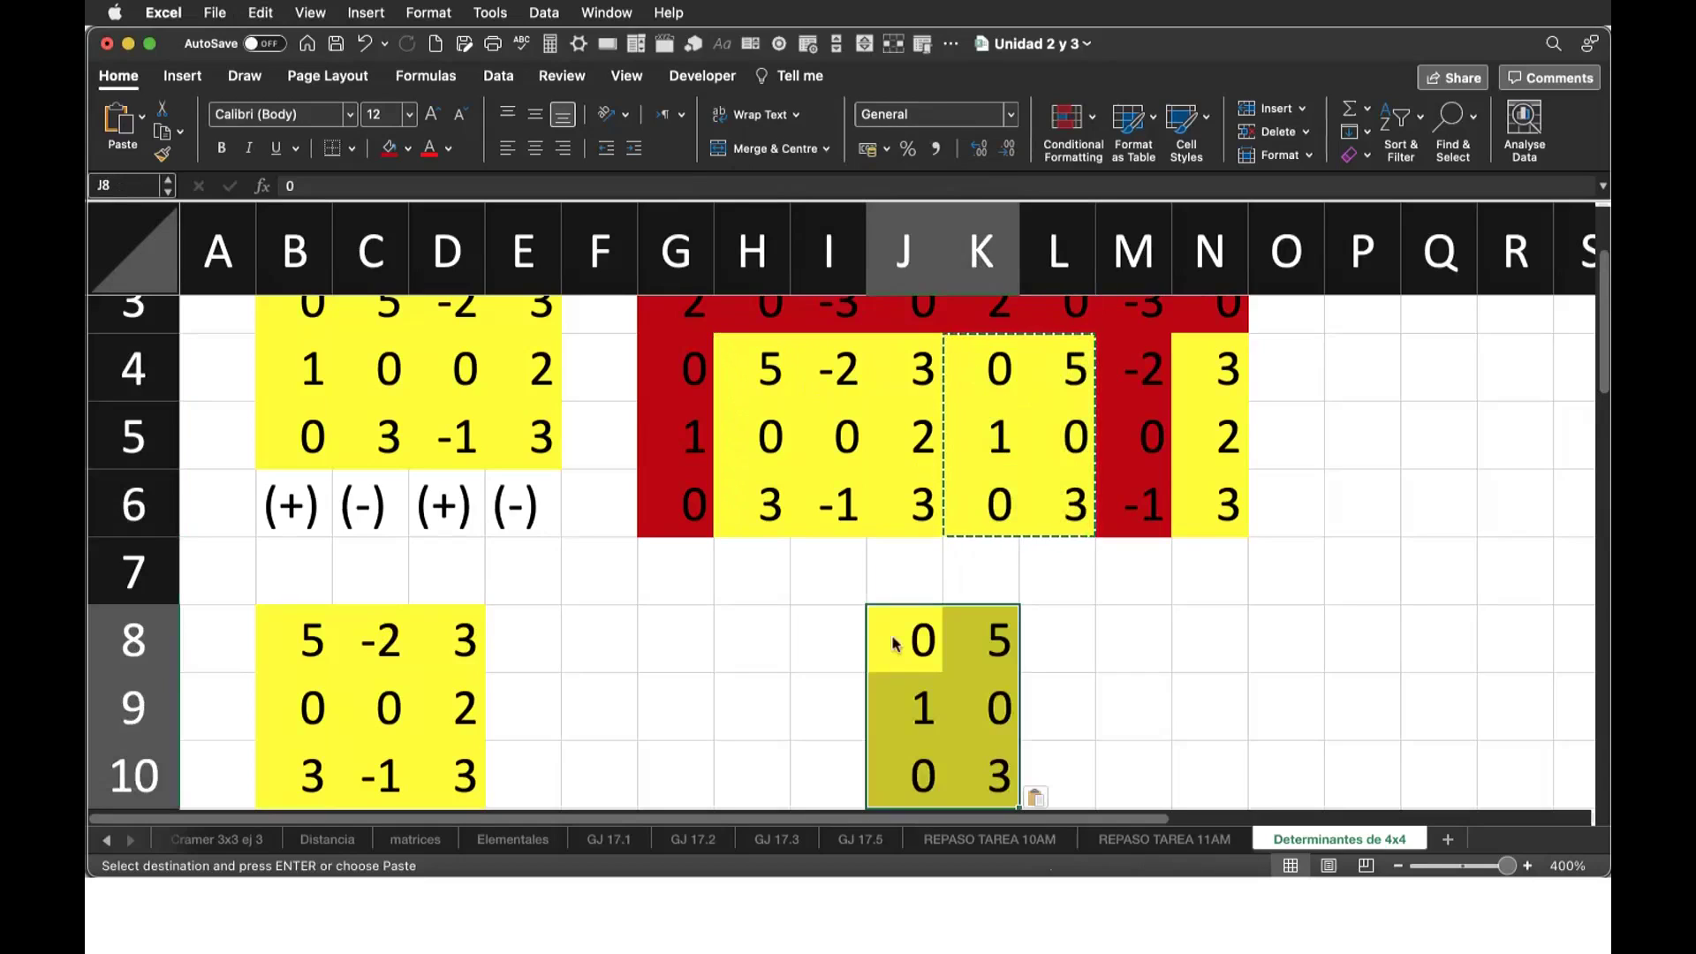
Copy column N4:N6 into L8:L10, completing the minor 0,5,3/1,0,2/0,3,3.
drag(1219, 371, 1207, 504)
key(super+c)
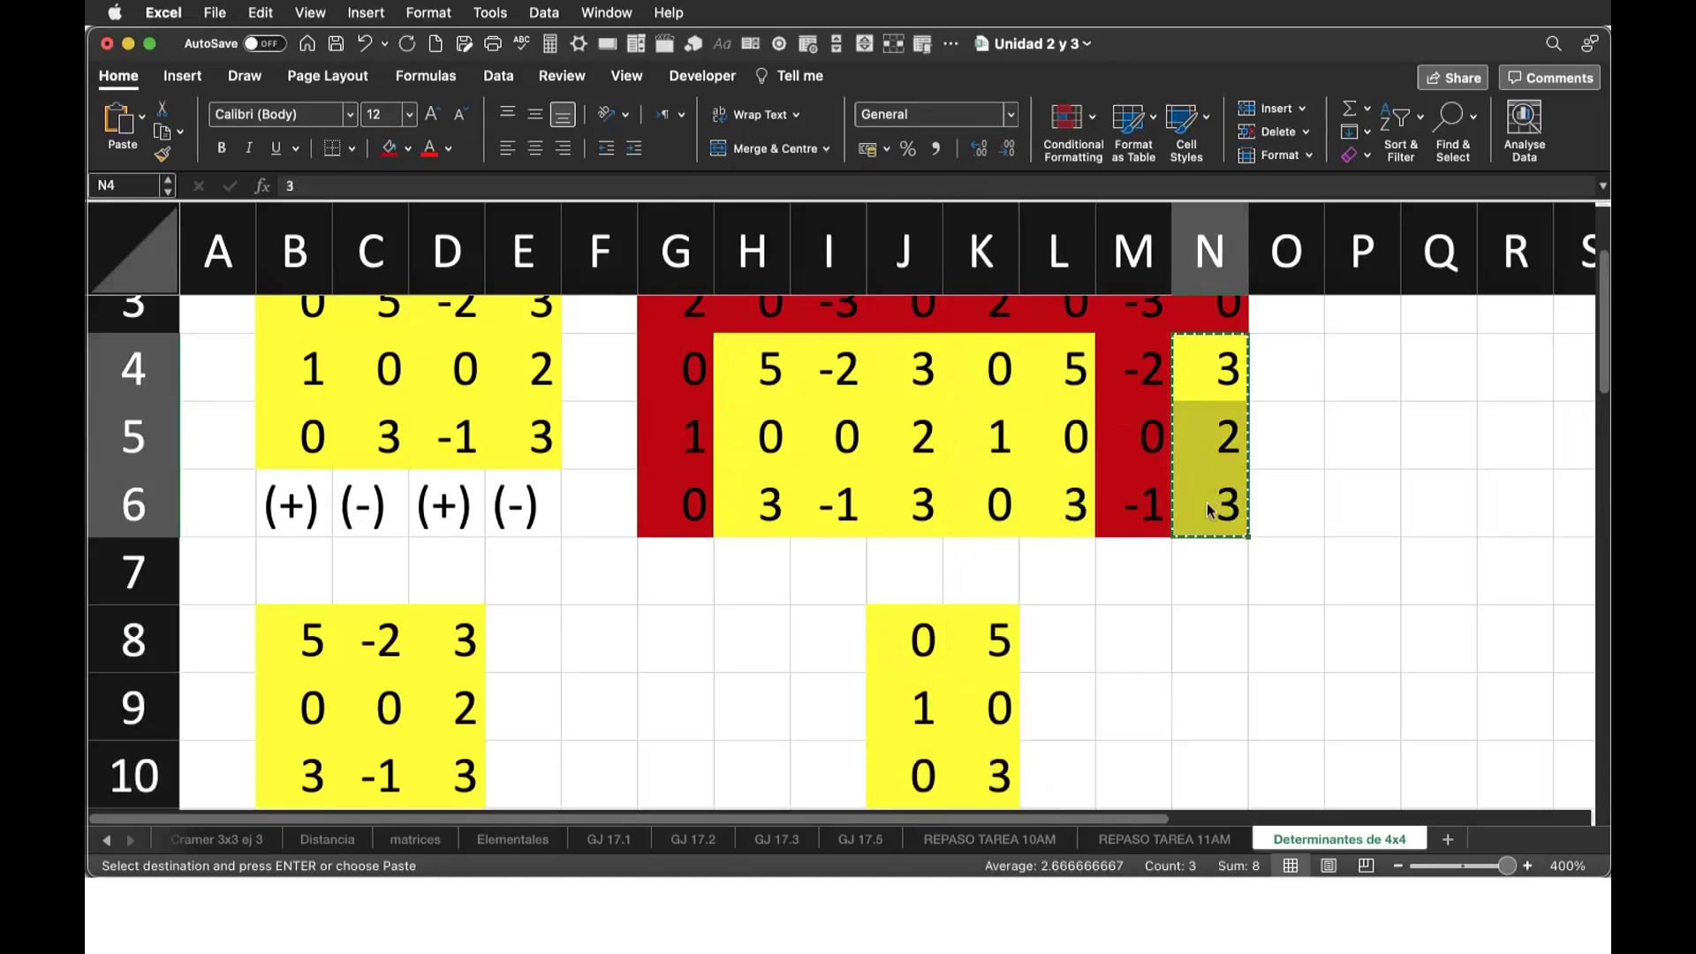
click(1062, 629)
key(super+v)
scroll(1322, 571, down, 1)
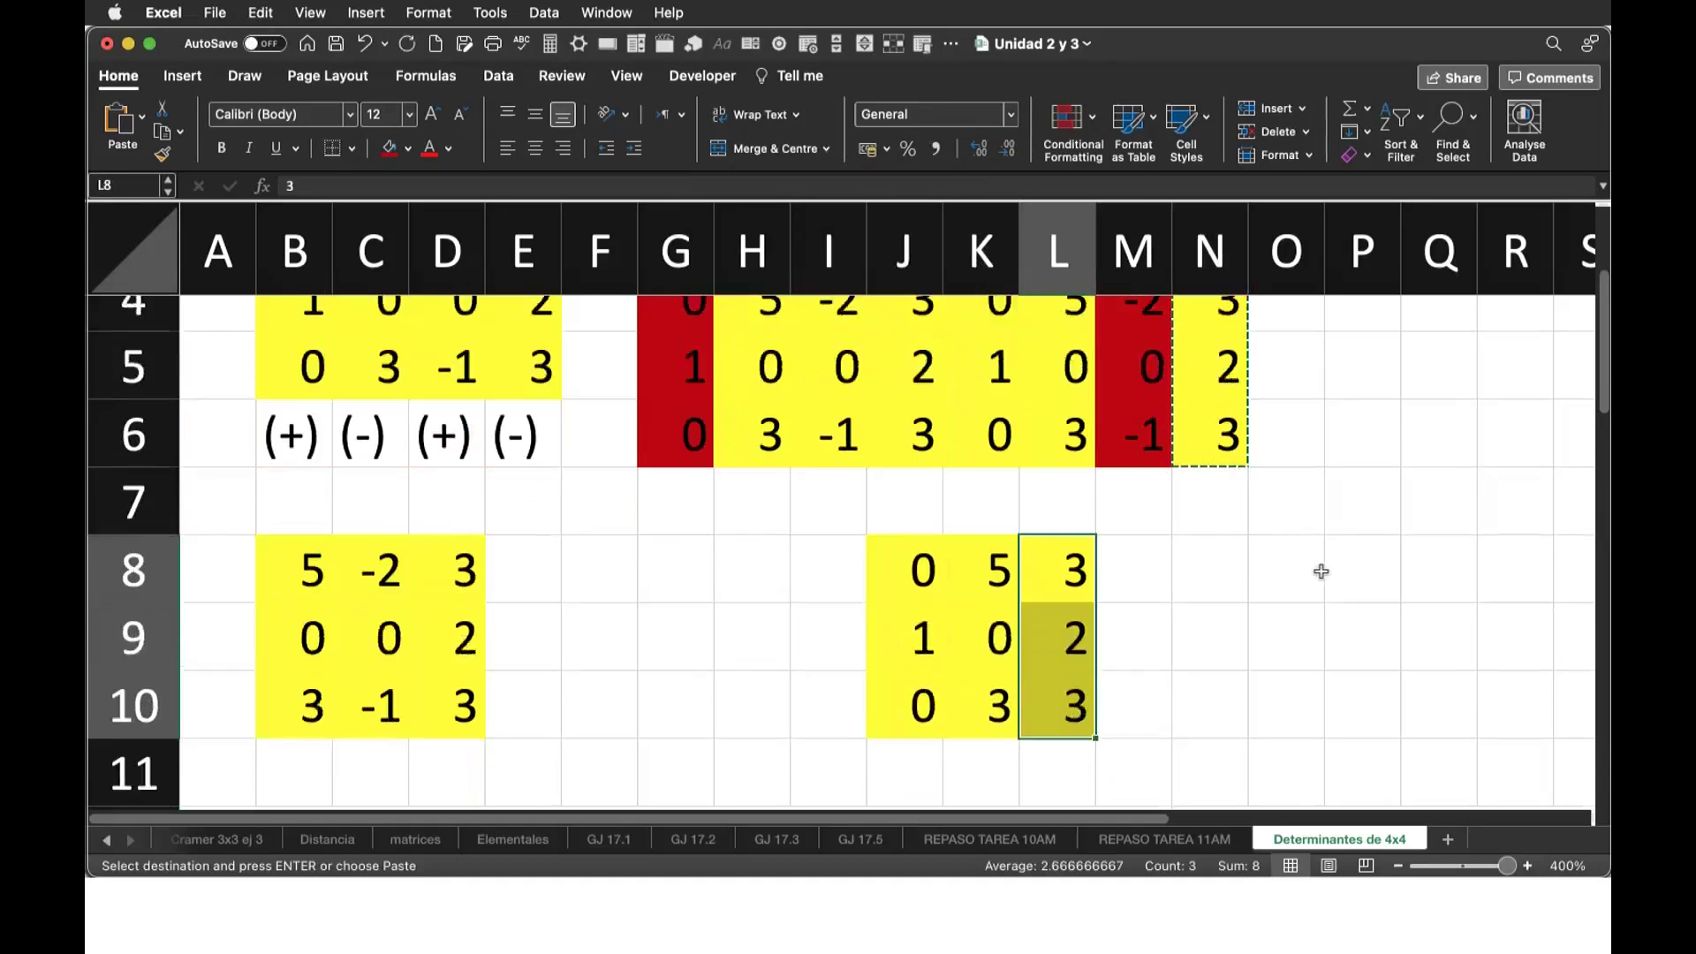
scroll(1322, 571, down, 2)
drag(1286, 403, 1286, 547)
double_click(1375, 451)
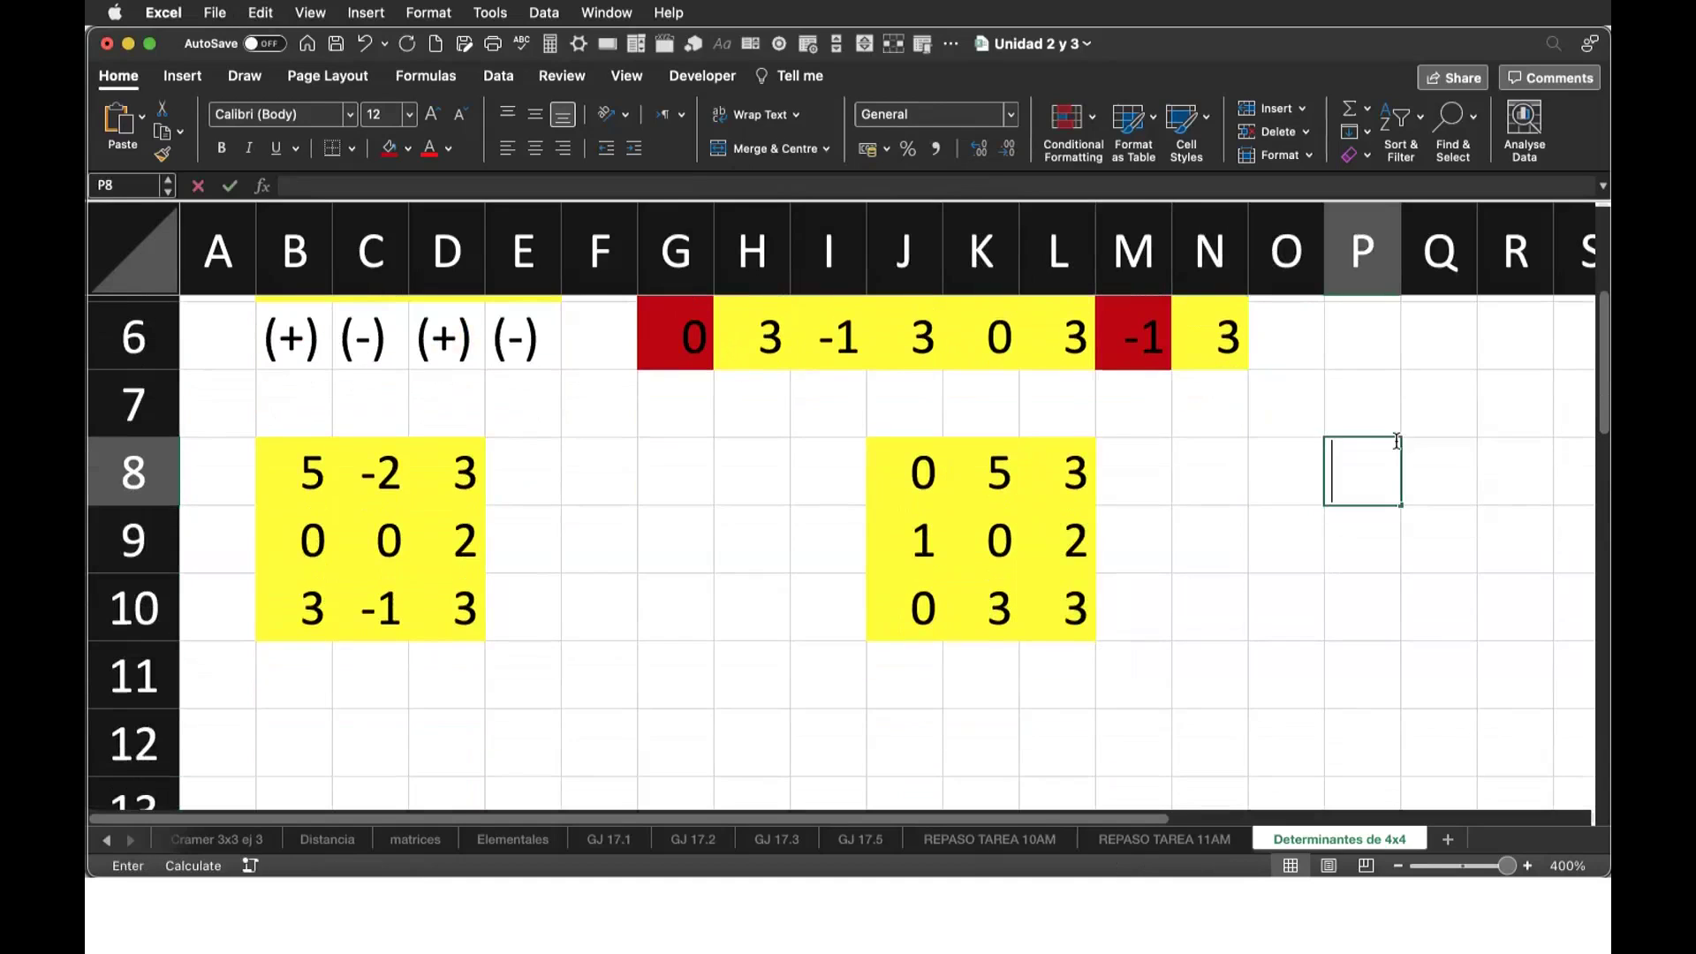
scroll(1231, 552, up, 5)
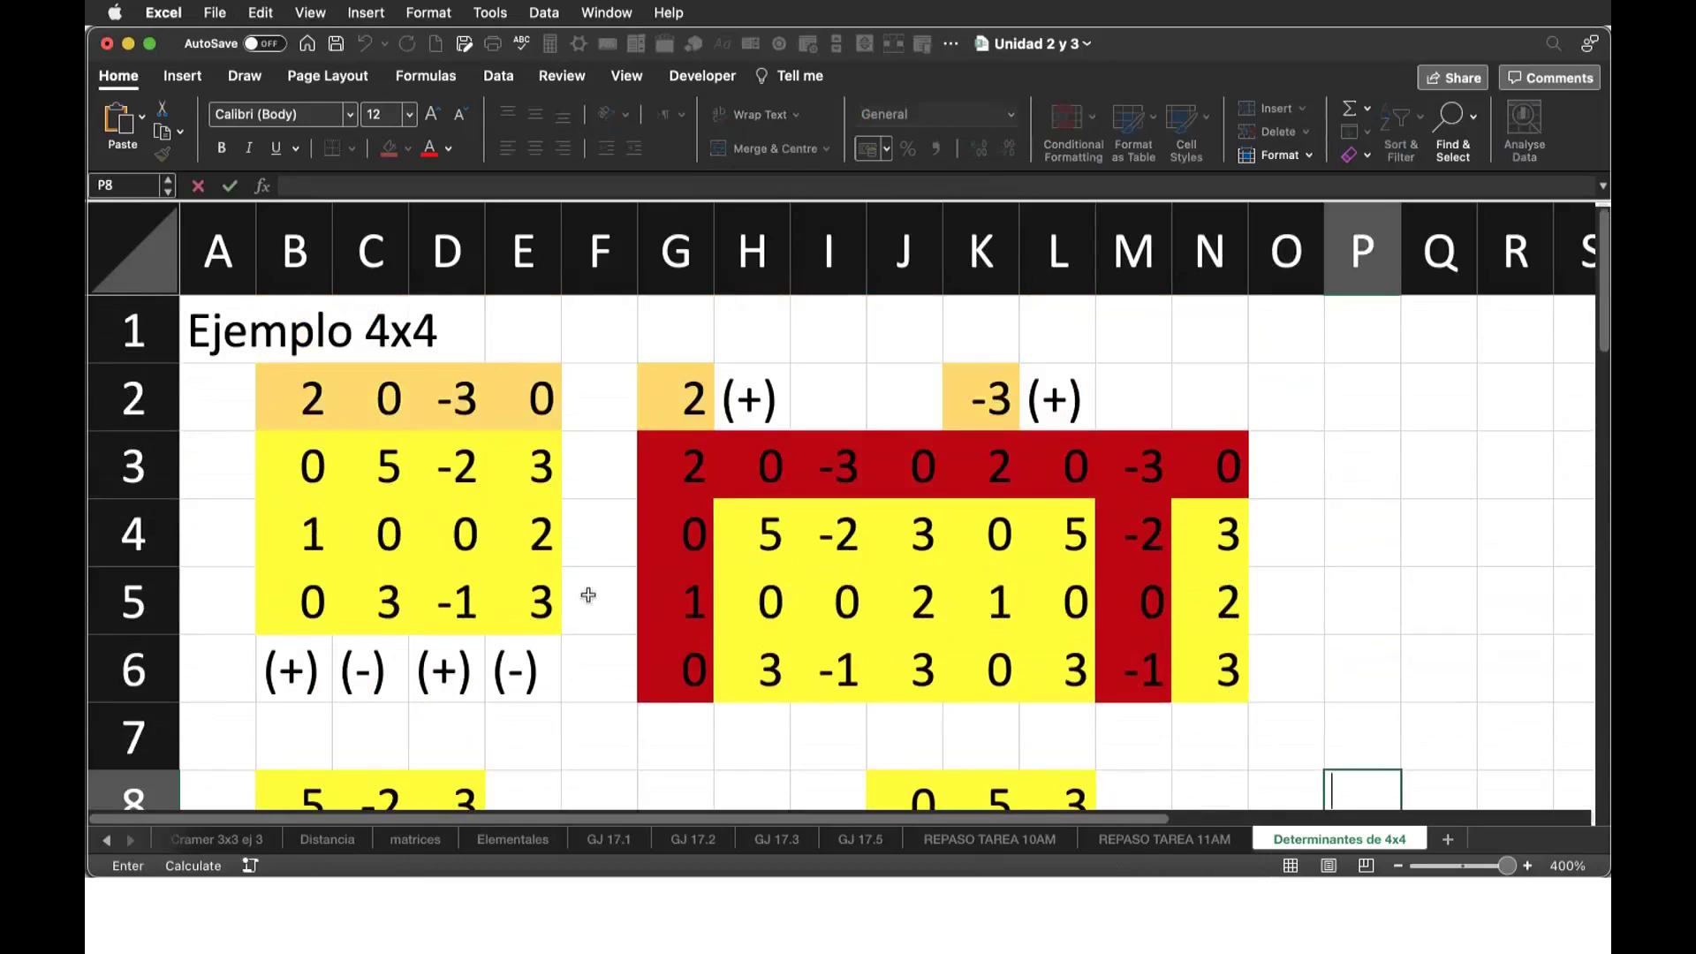
click(444, 346)
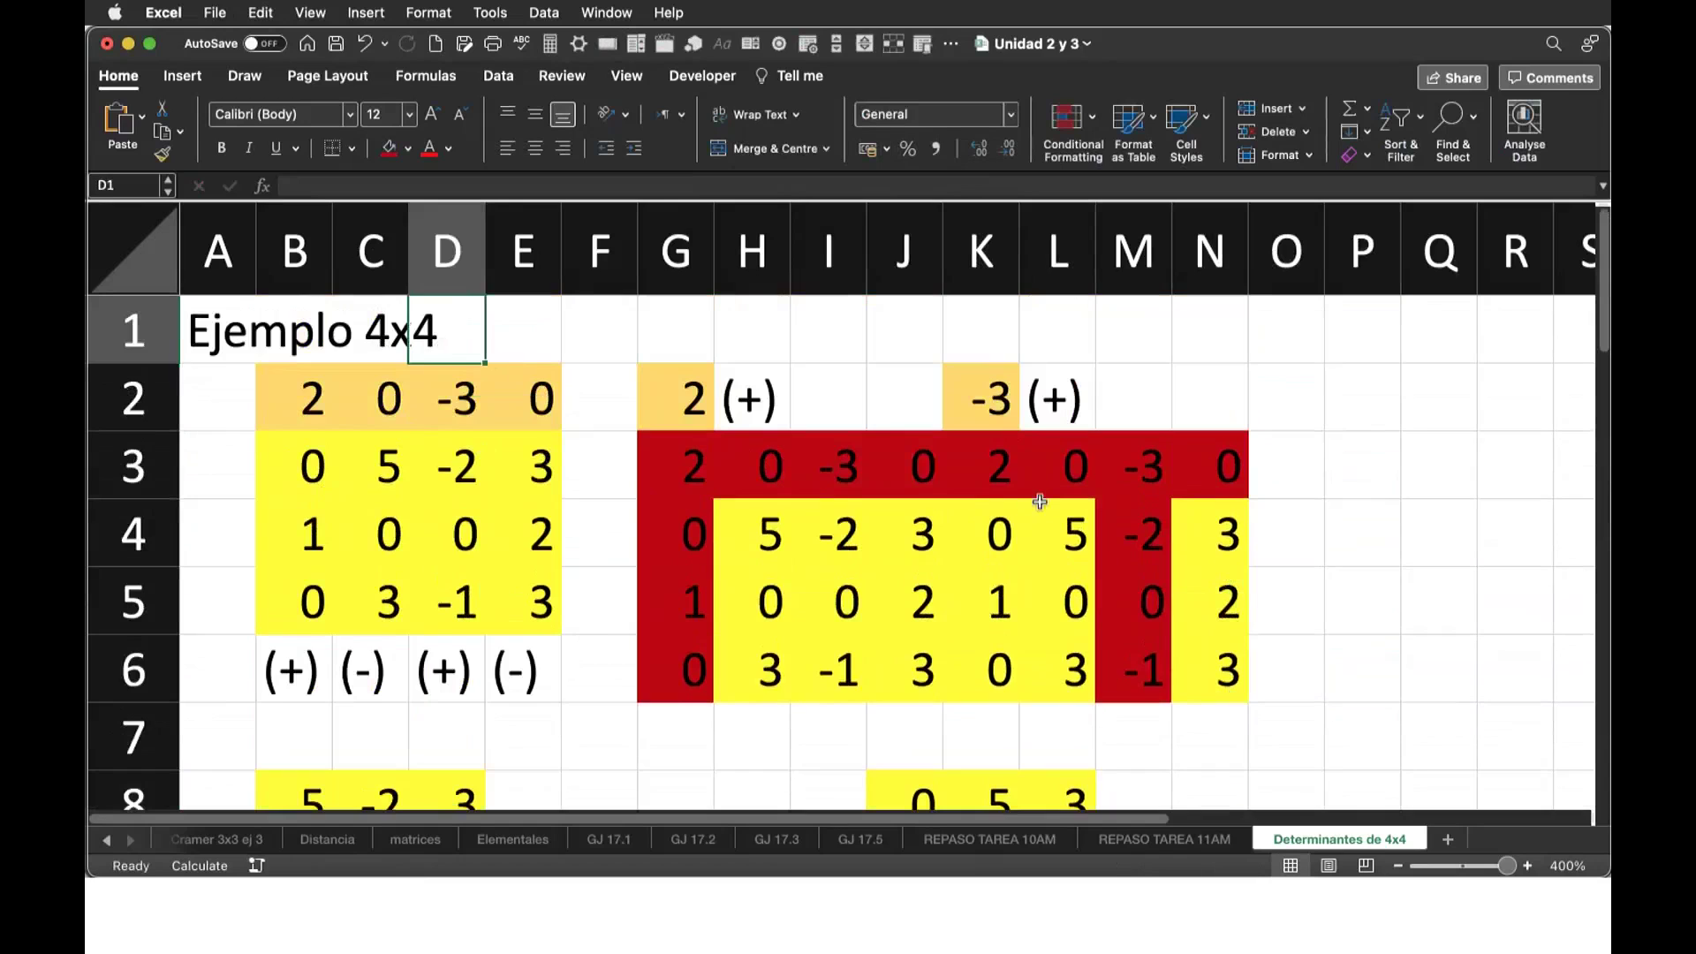
scroll(1228, 675, down, 5)
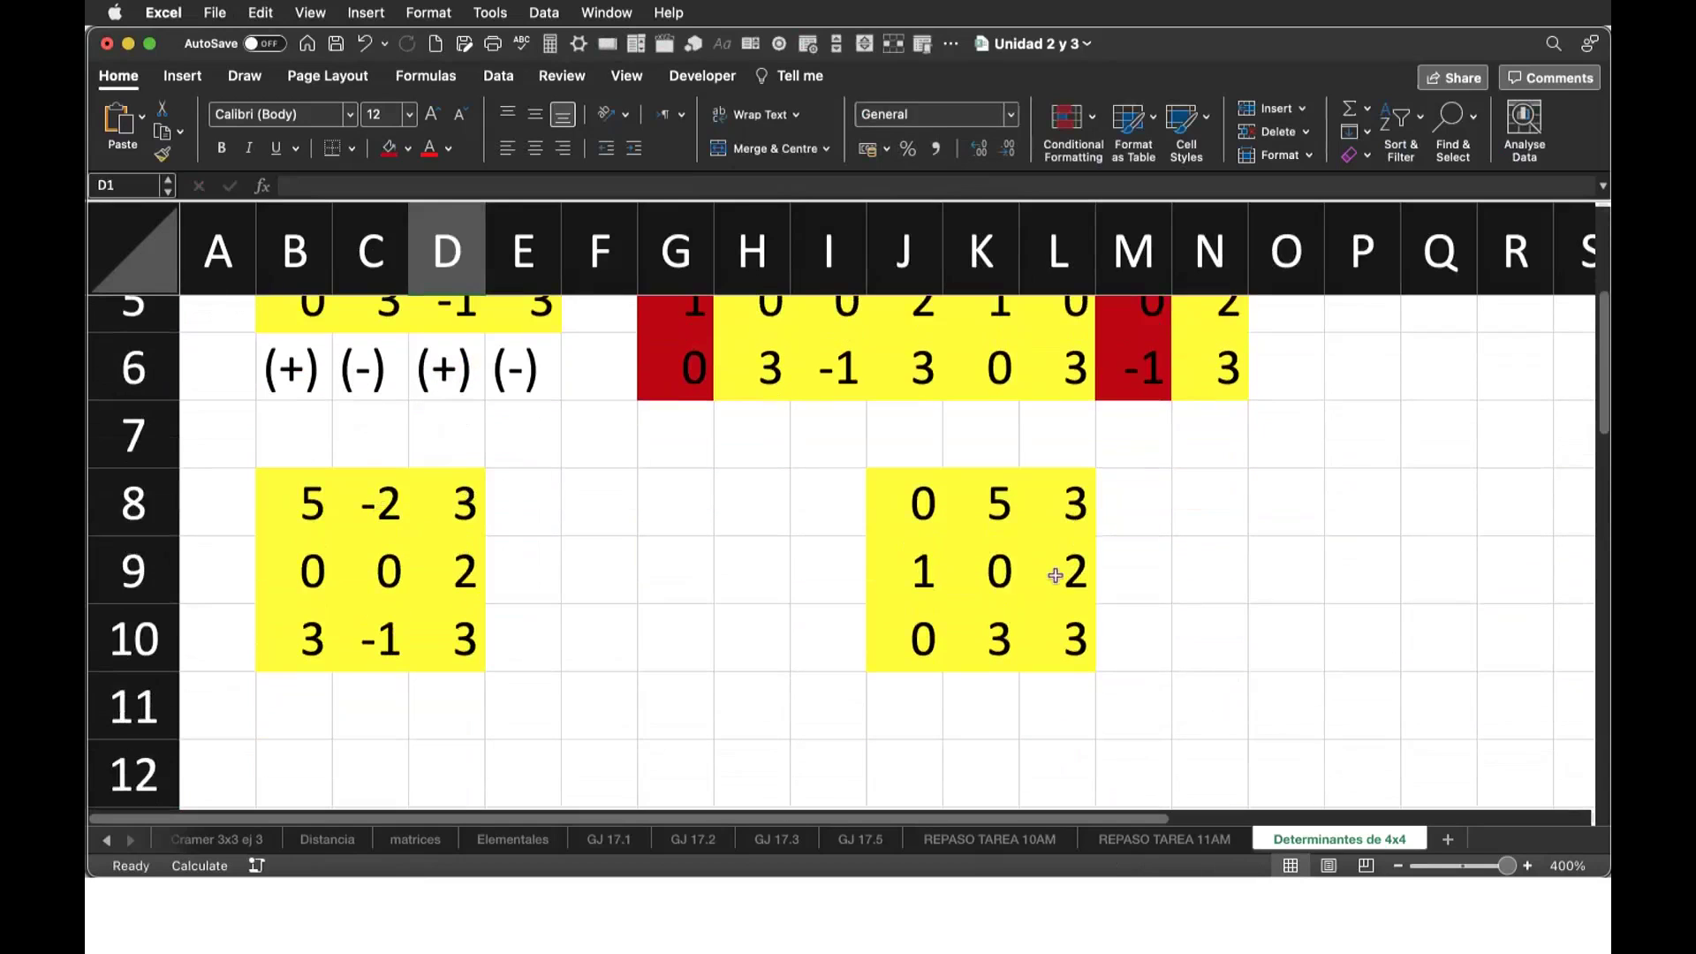
scroll(1054, 575, up, 5)
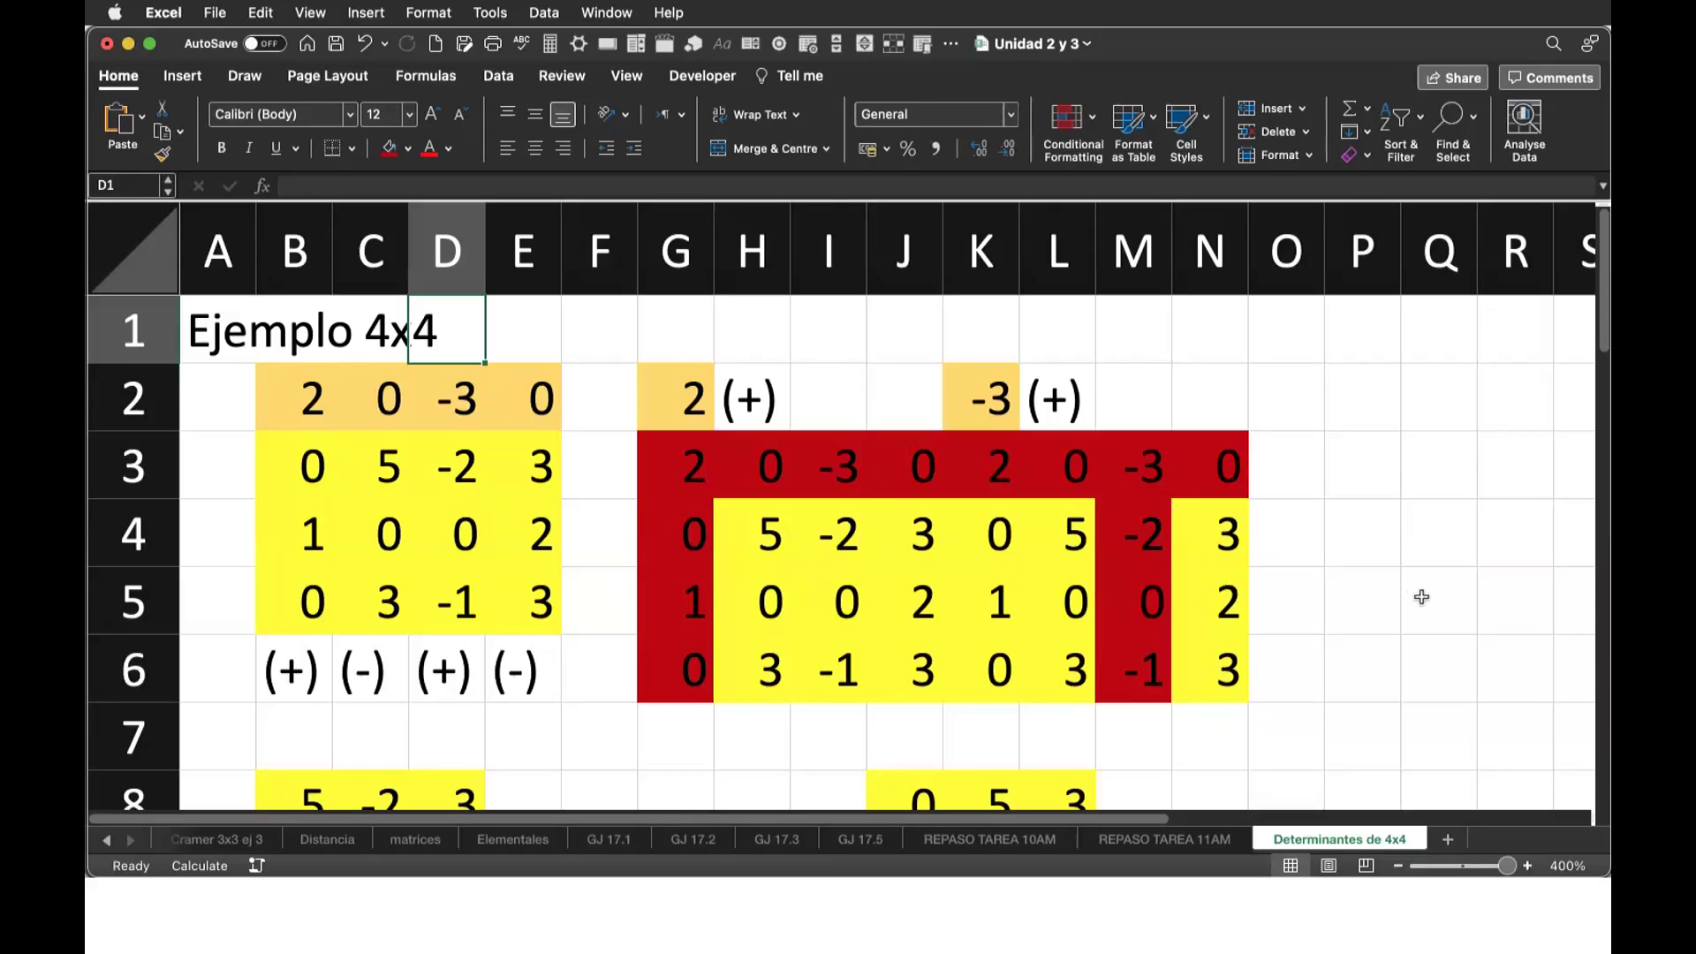
scroll(1422, 597, down, 2)
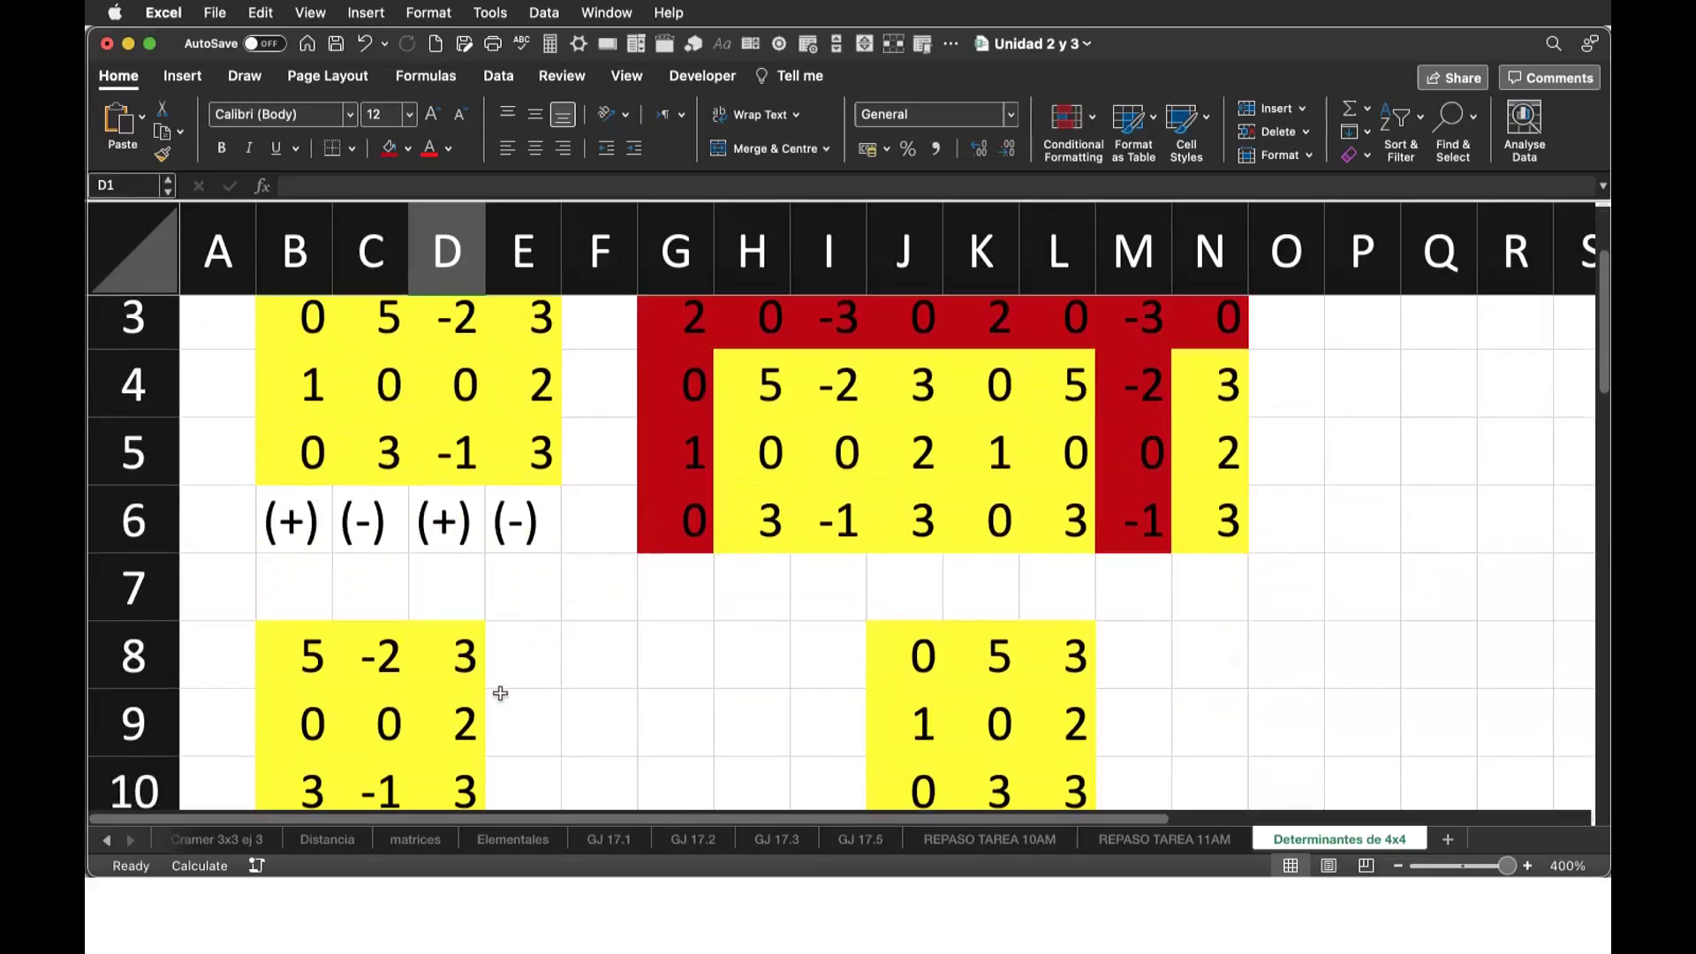
scroll(589, 700, down, 2)
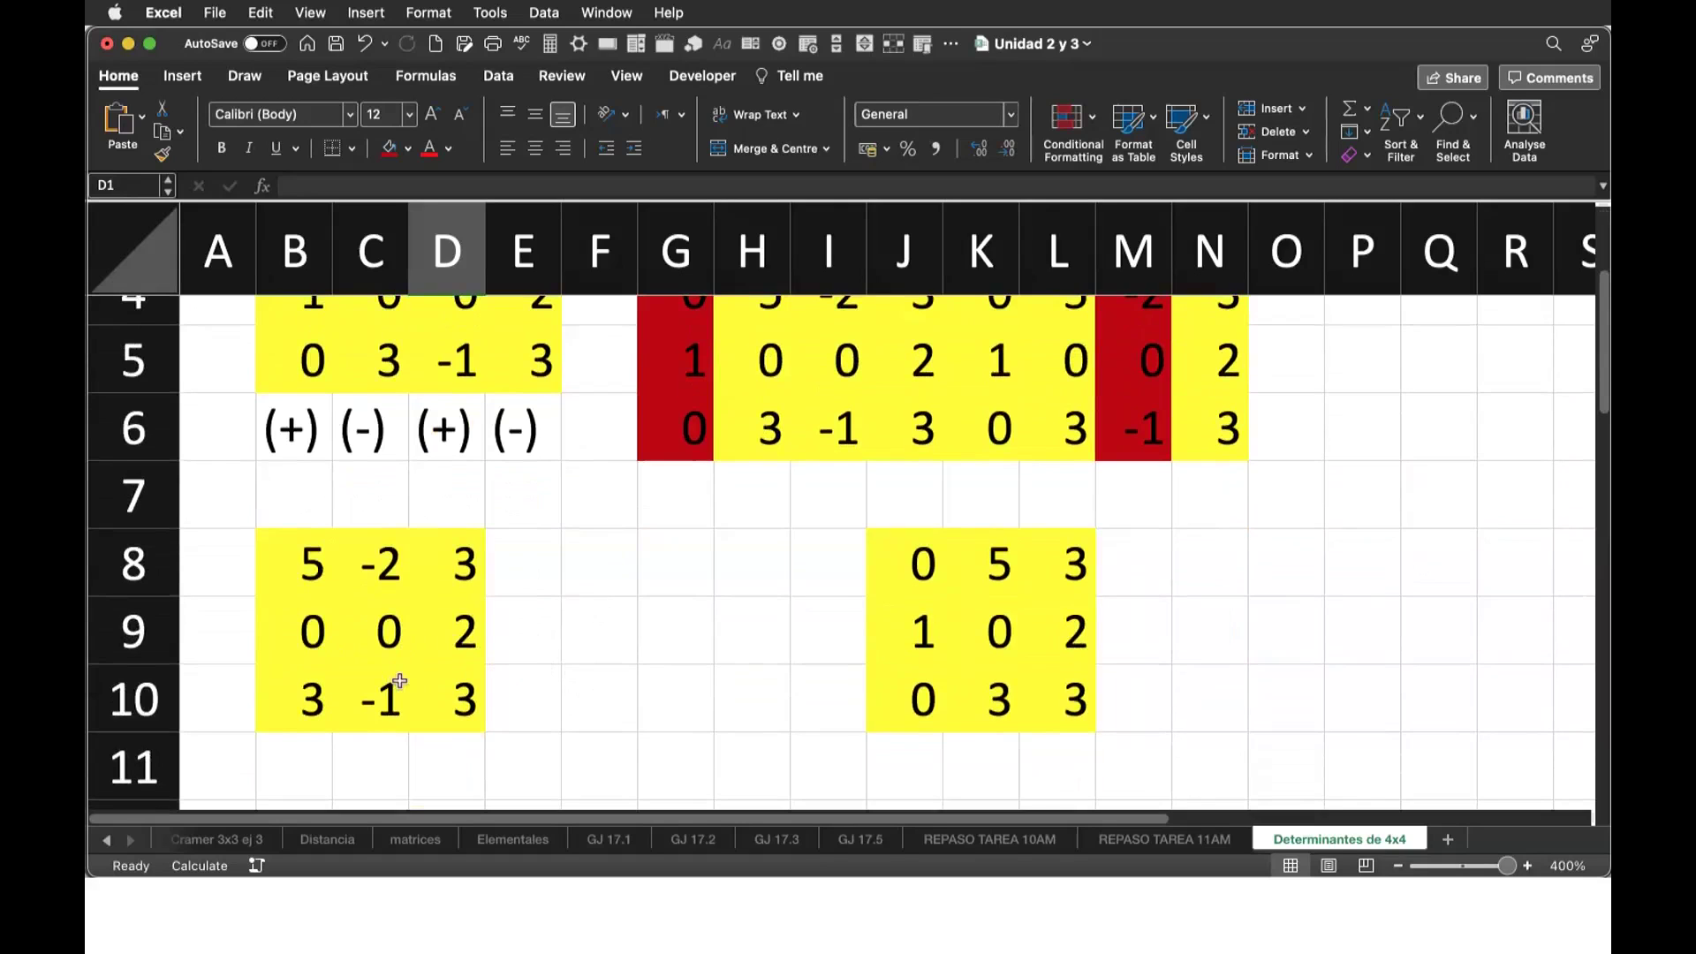
scroll(705, 638, up, 1)
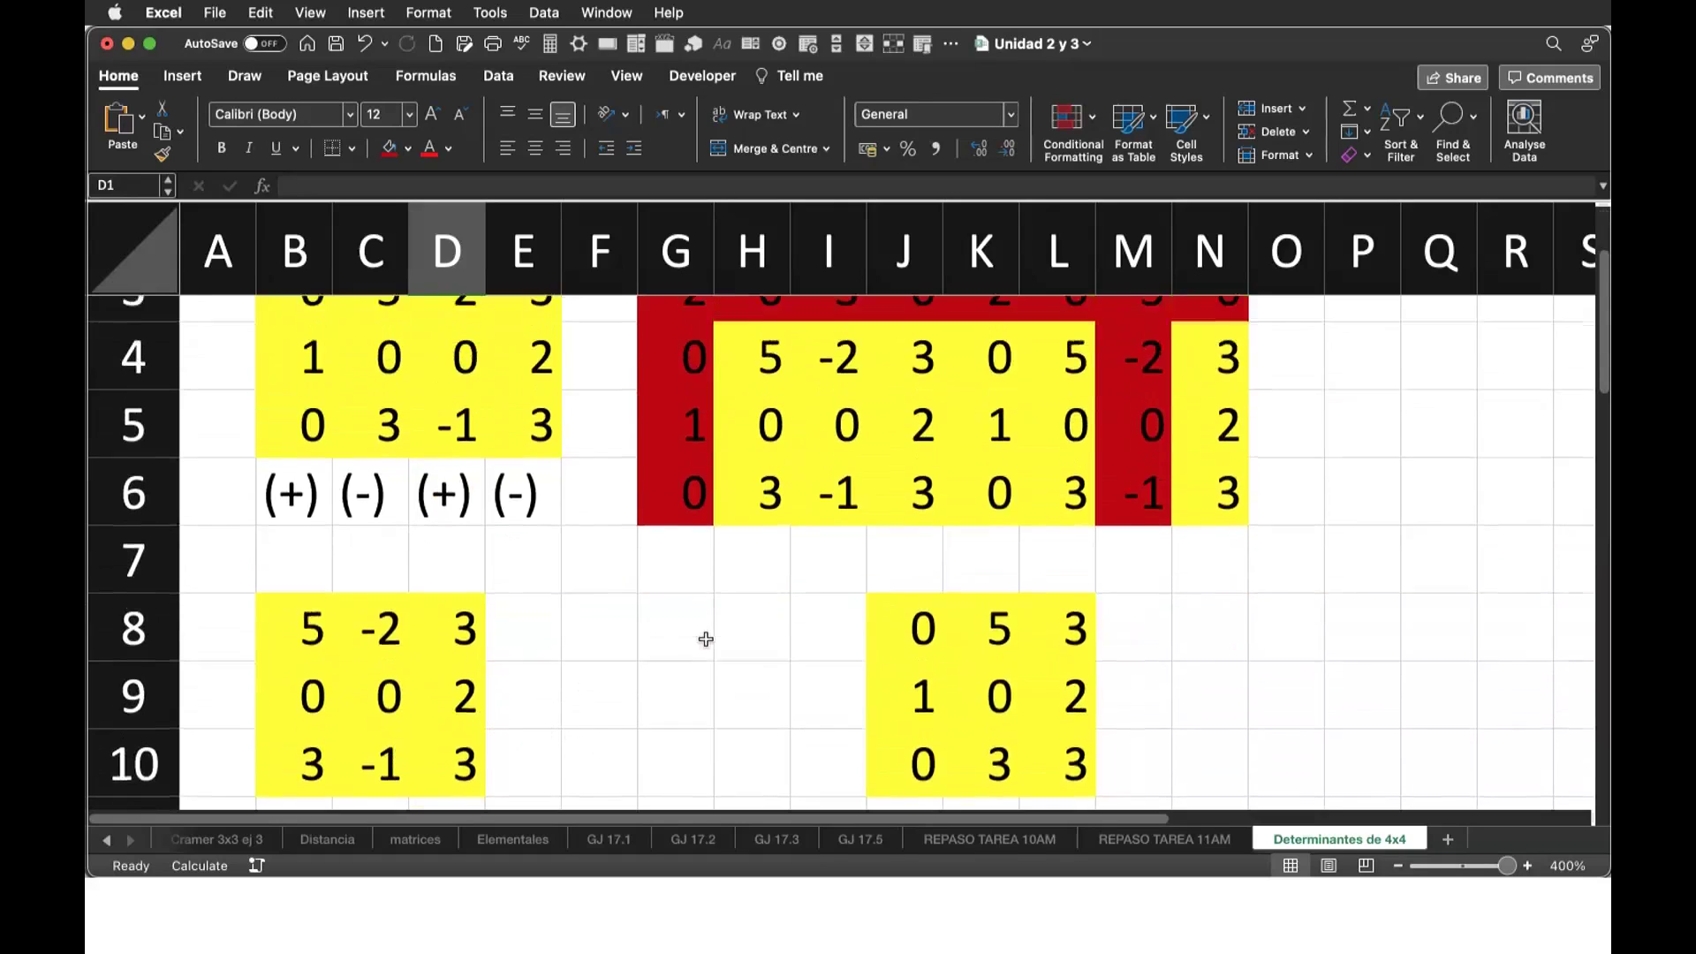
scroll(705, 638, up, 3)
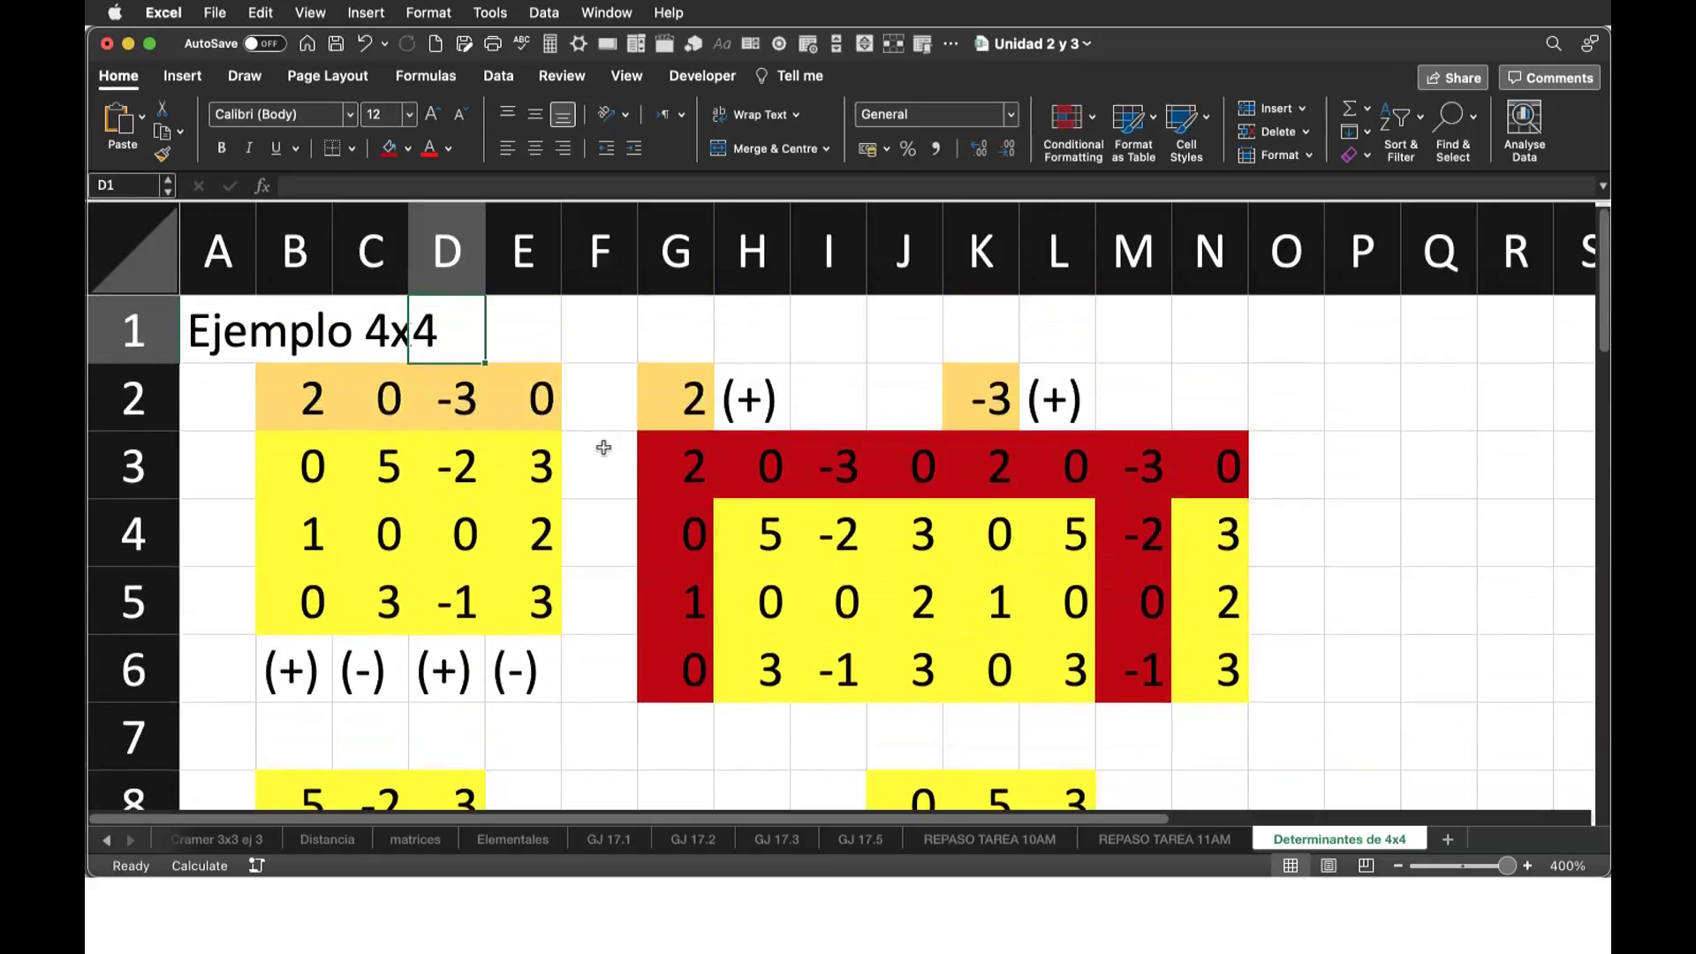
scroll(603, 448, down, 1)
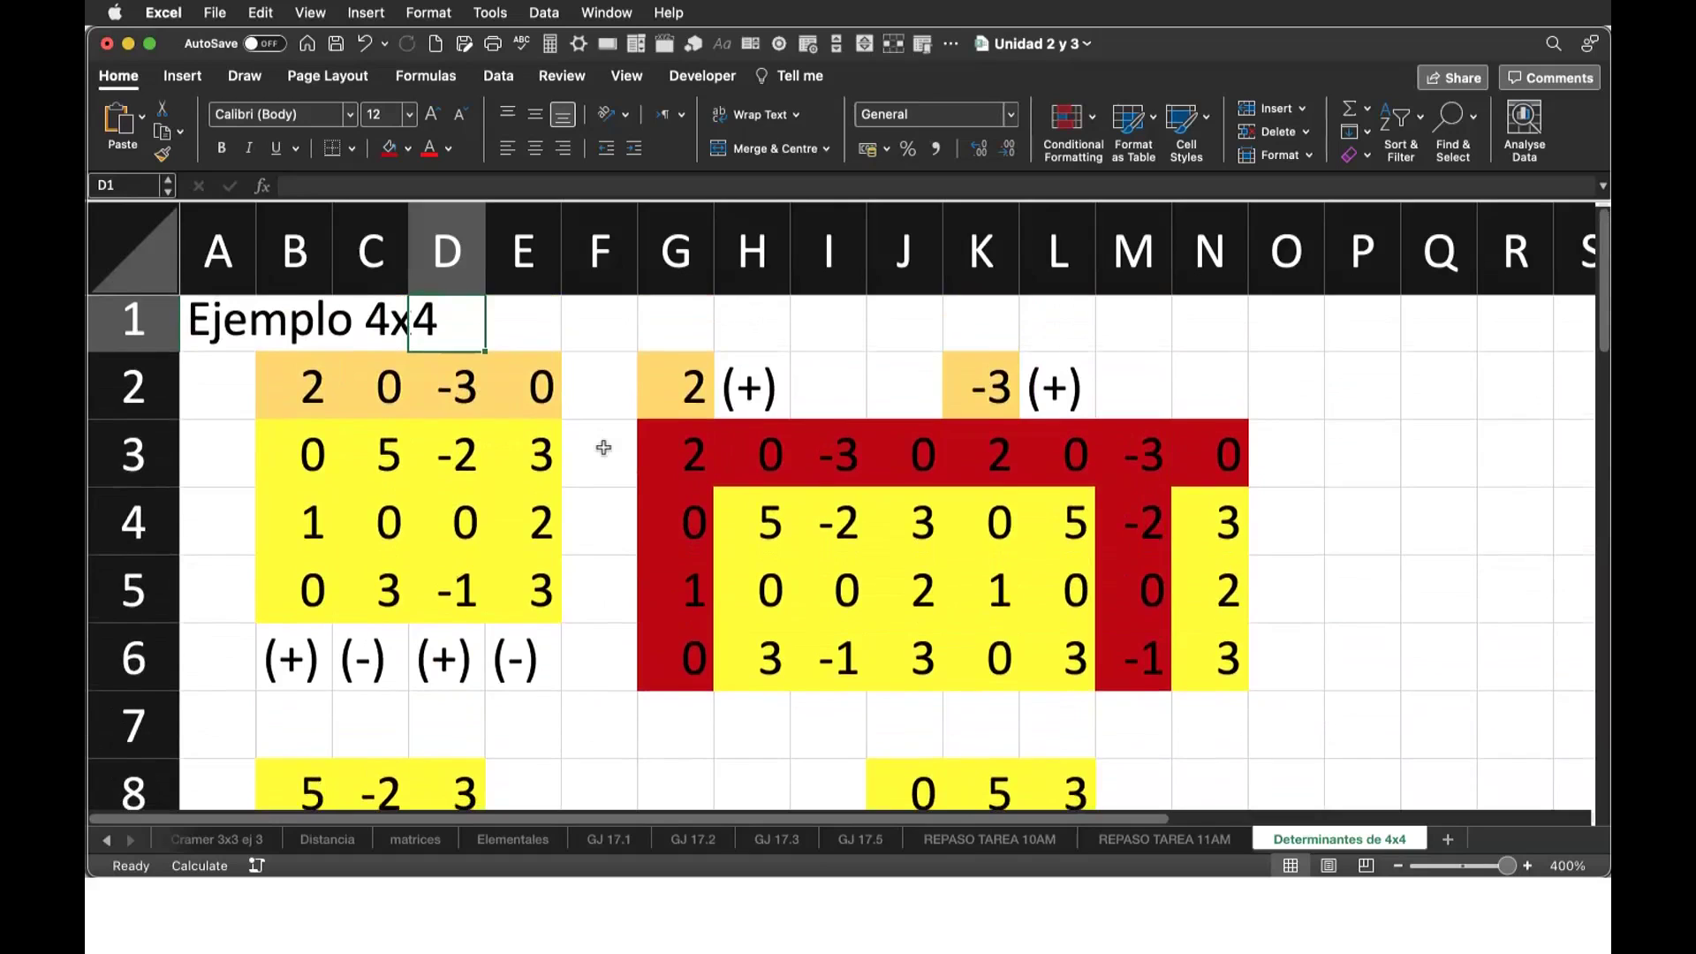
scroll(603, 447, down, 2)
scroll(603, 448, down, 3)
scroll(603, 448, down, 1)
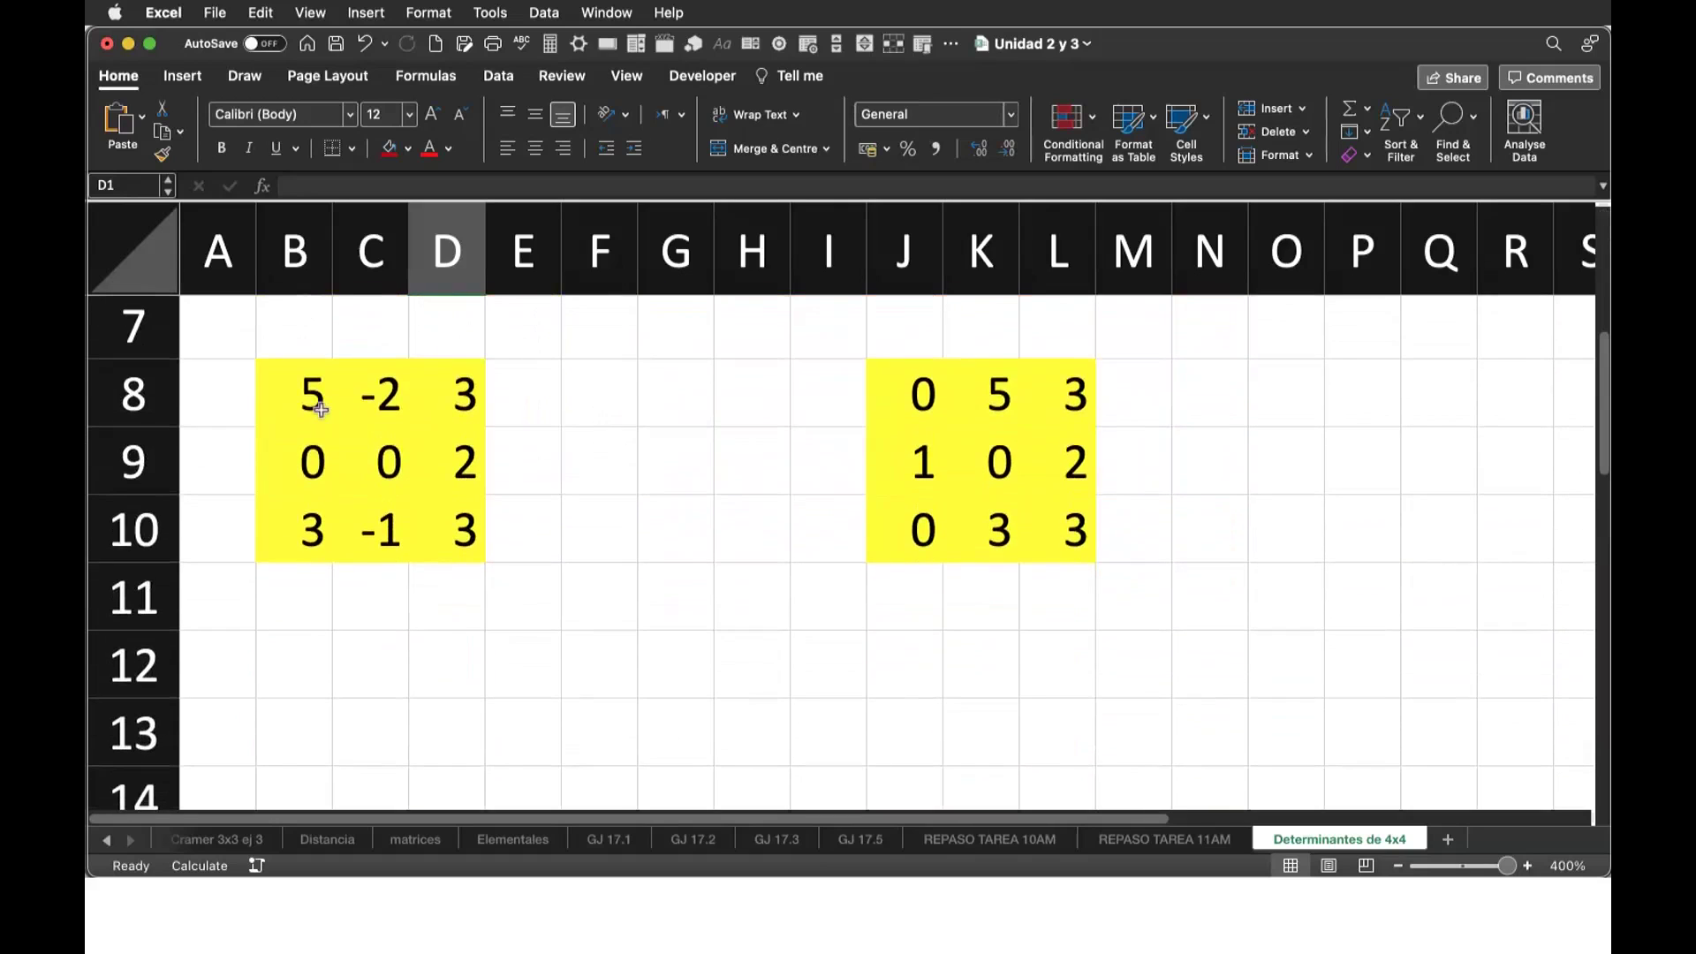
Shade the left minor's row B9:D9 (0, 0, 2) and the right minor's column J8:J10 light orange.
drag(315, 462, 451, 461)
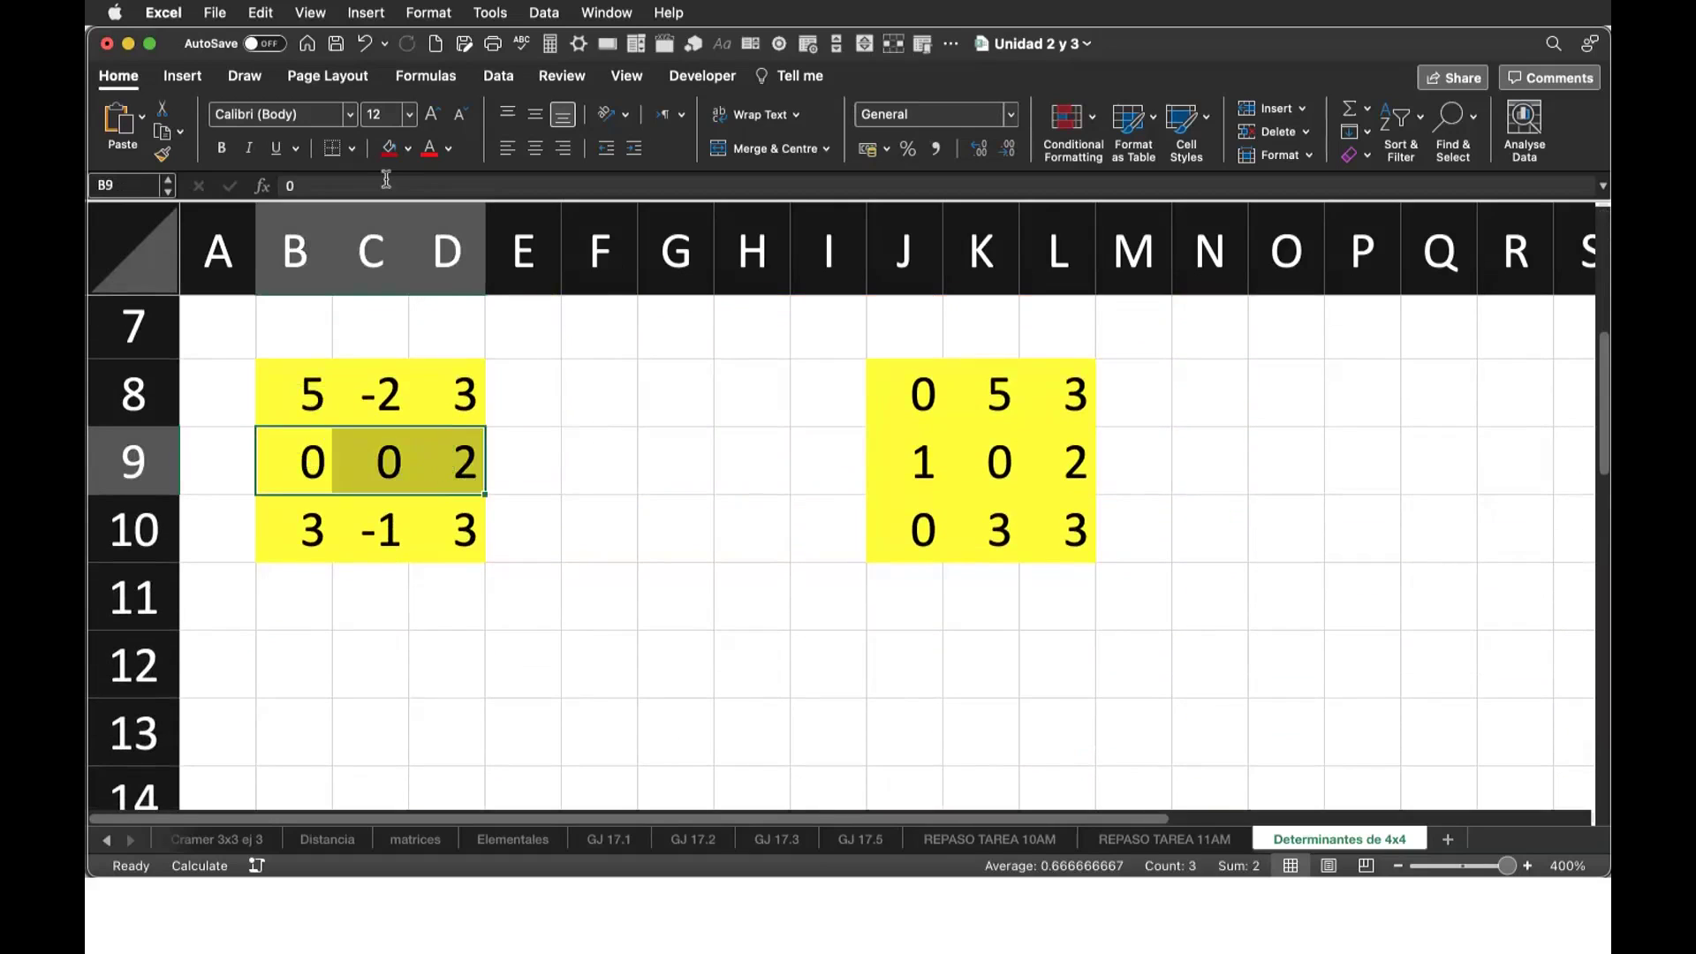
click(408, 150)
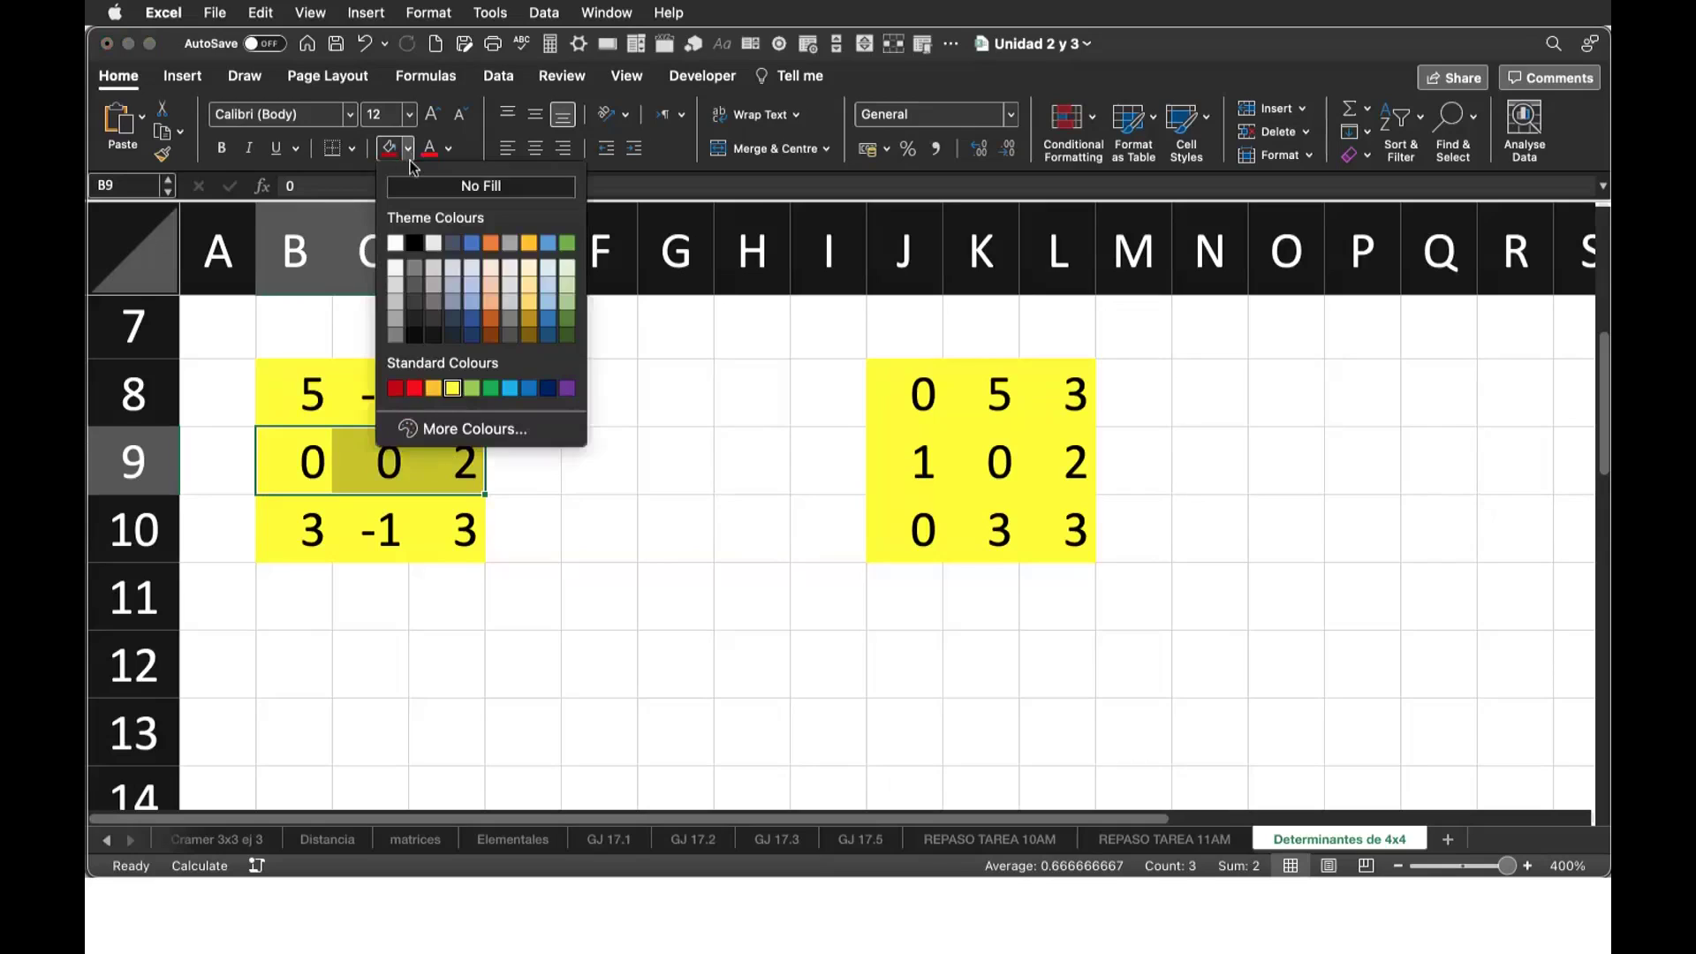
click(529, 302)
click(451, 461)
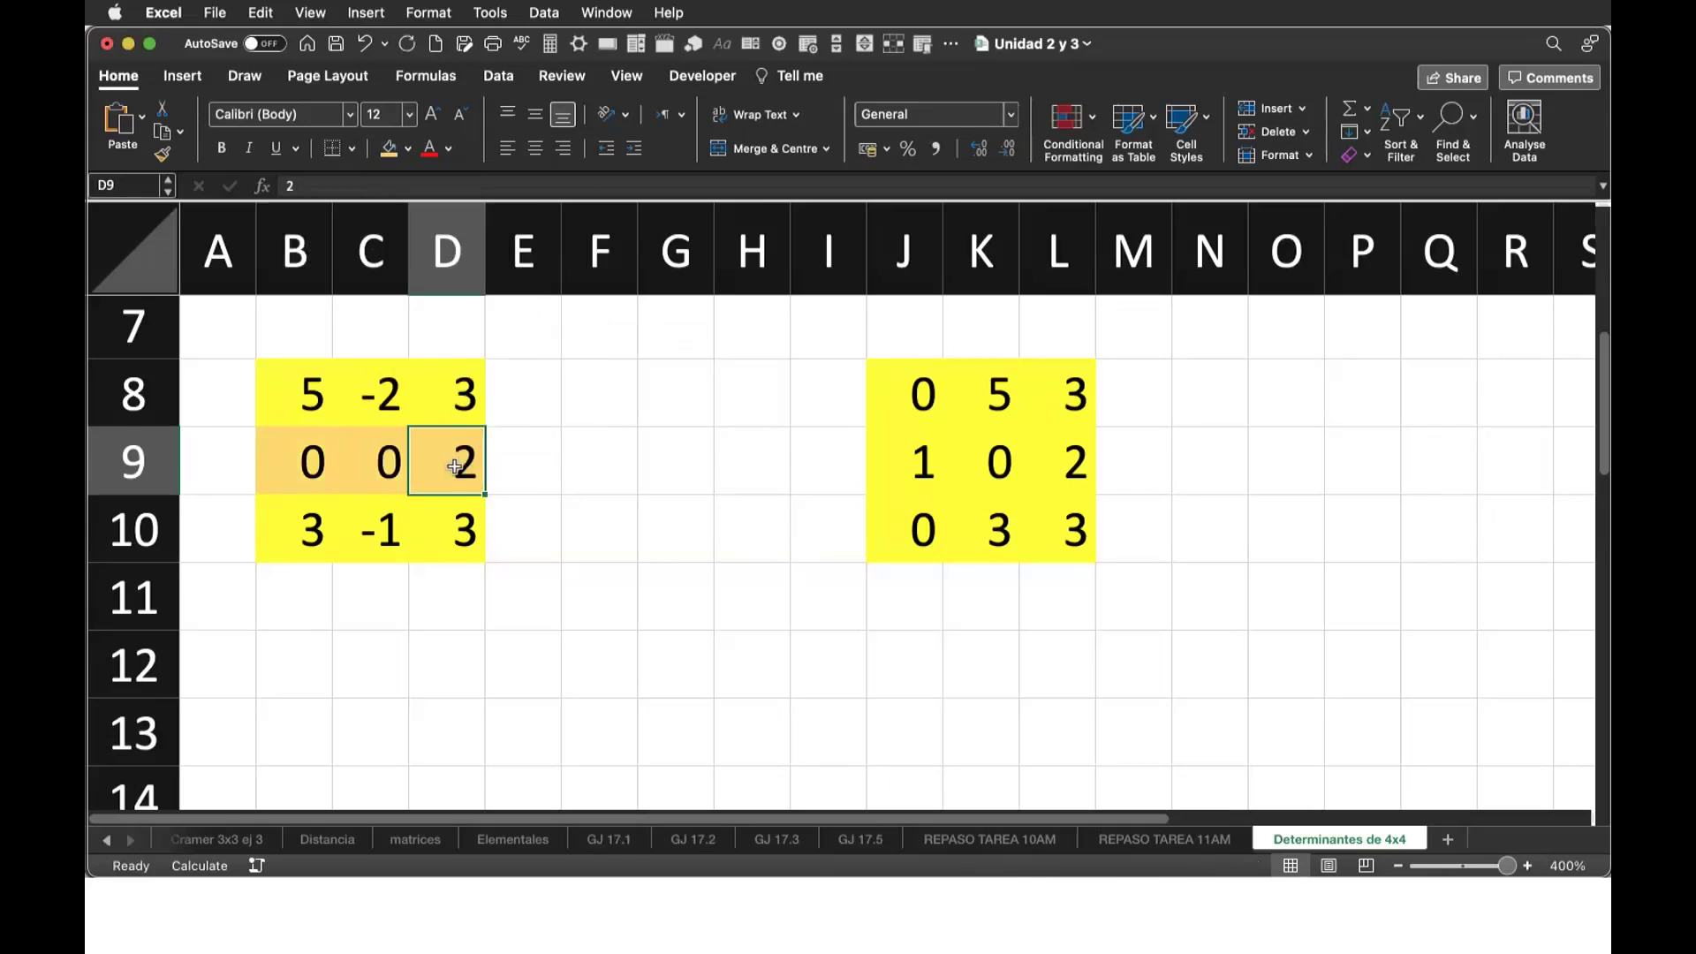
drag(920, 389, 928, 525)
click(389, 152)
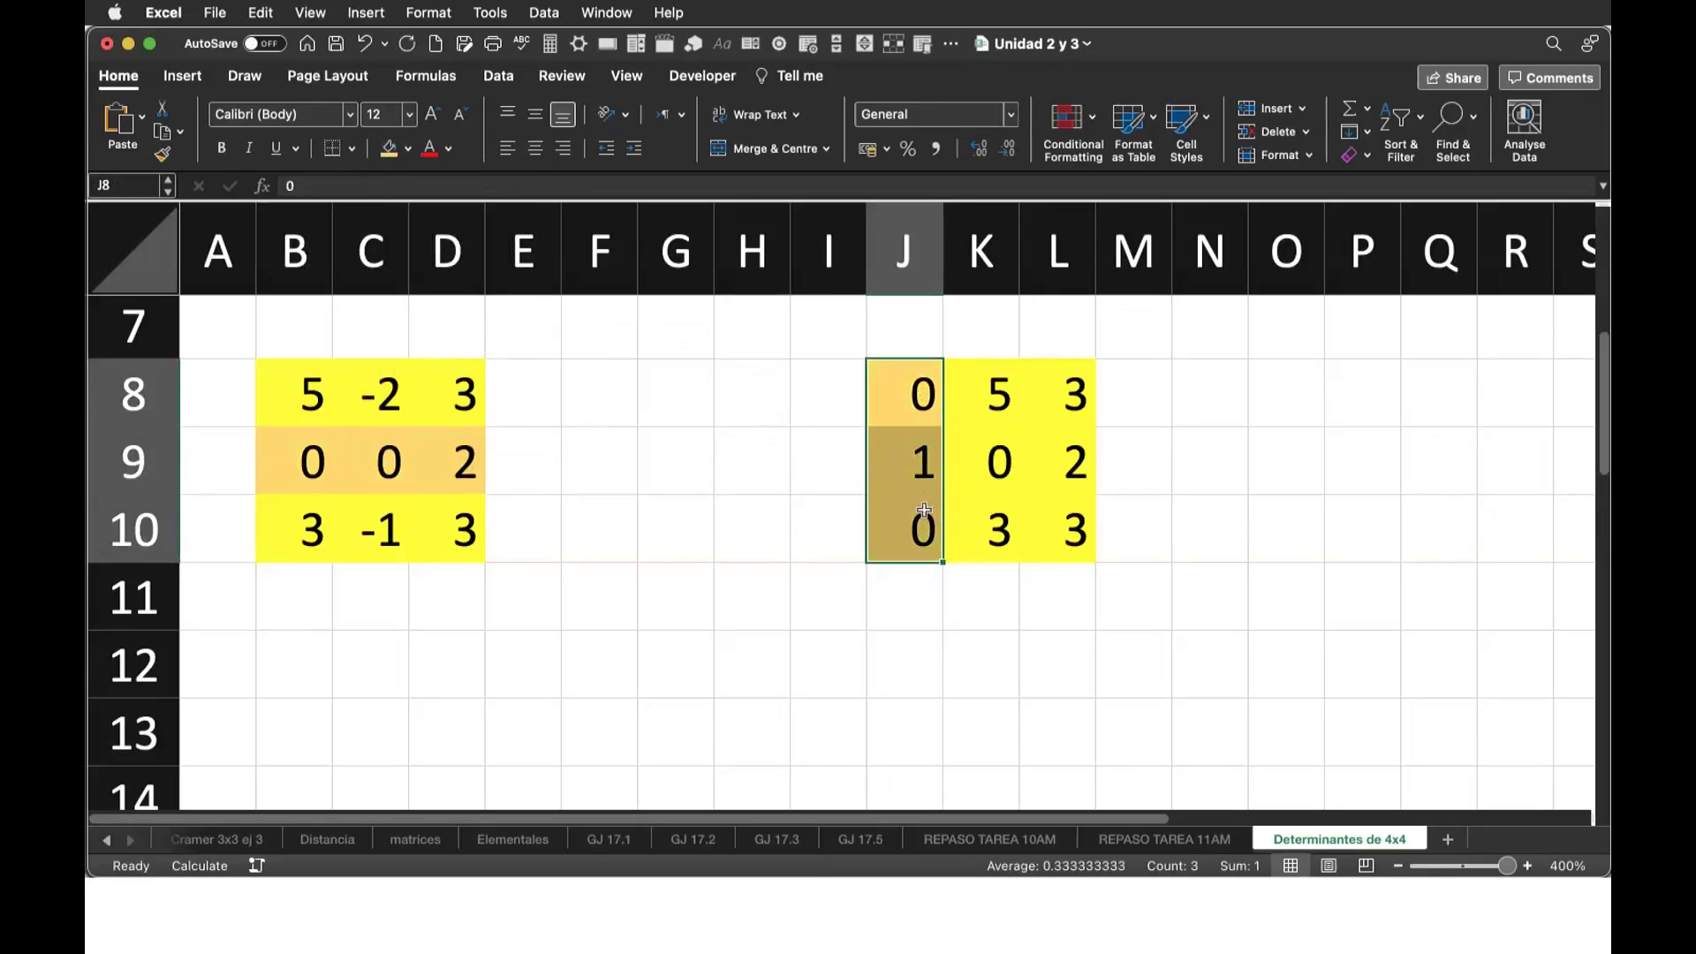
Point out the 5 in B8, the 0 in B9 and the 2 in D9.
scroll(860, 596, up, 1)
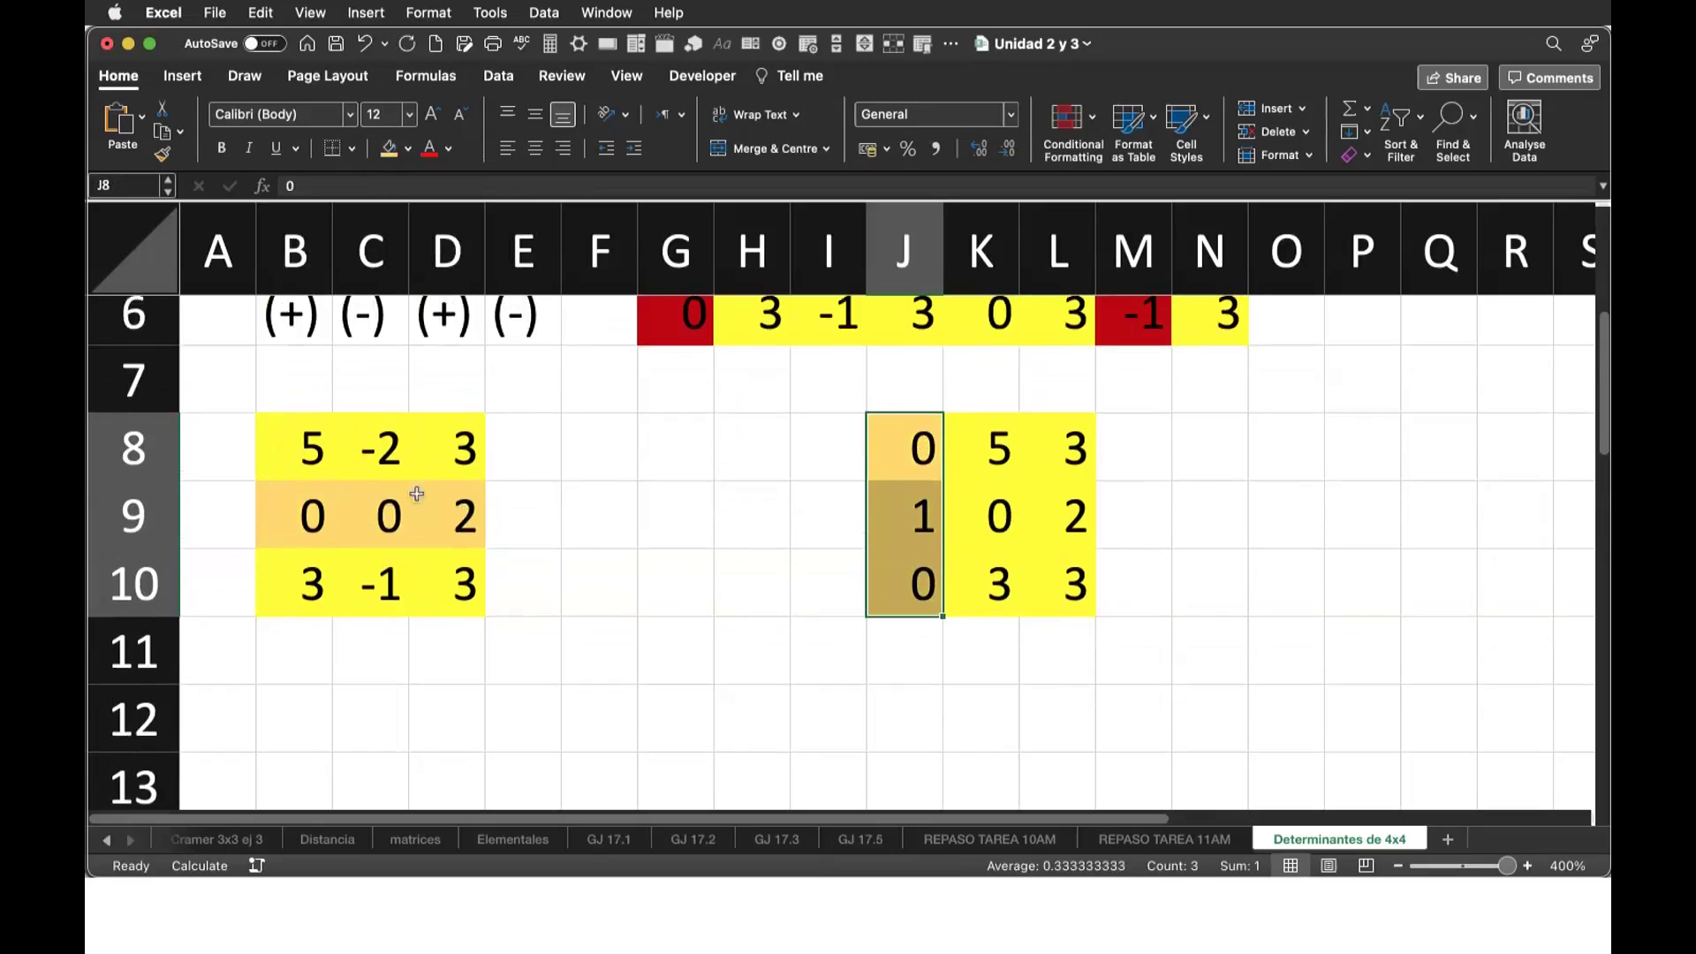
click(303, 446)
click(296, 524)
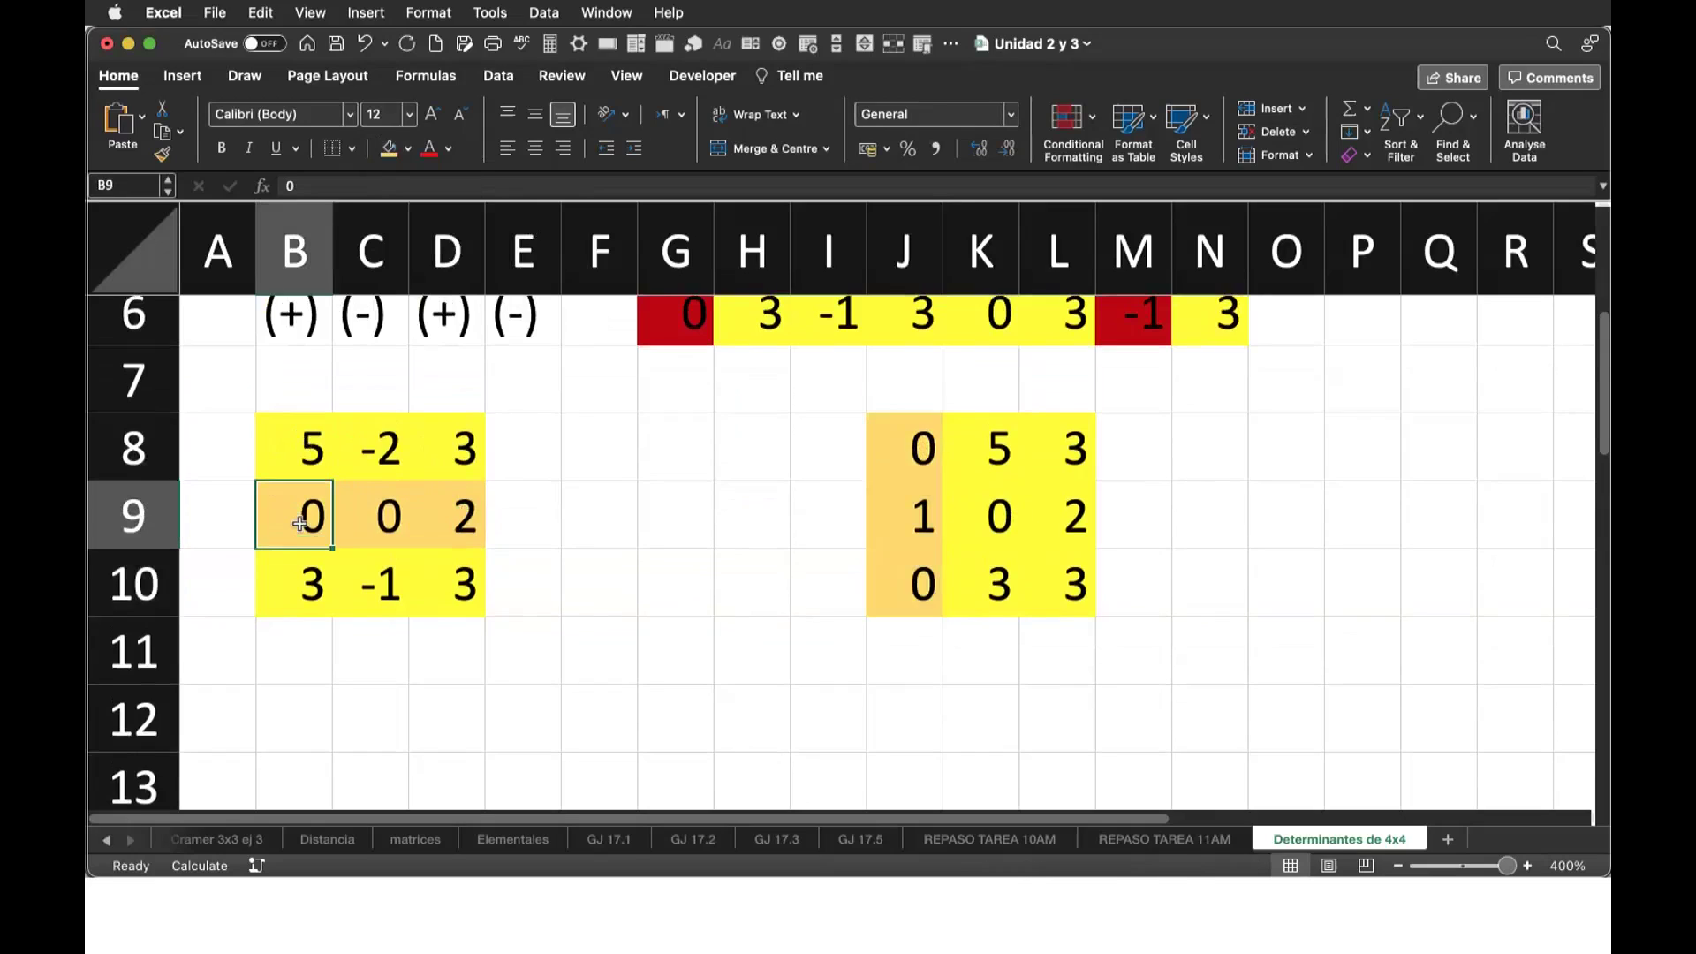
click(389, 514)
click(462, 522)
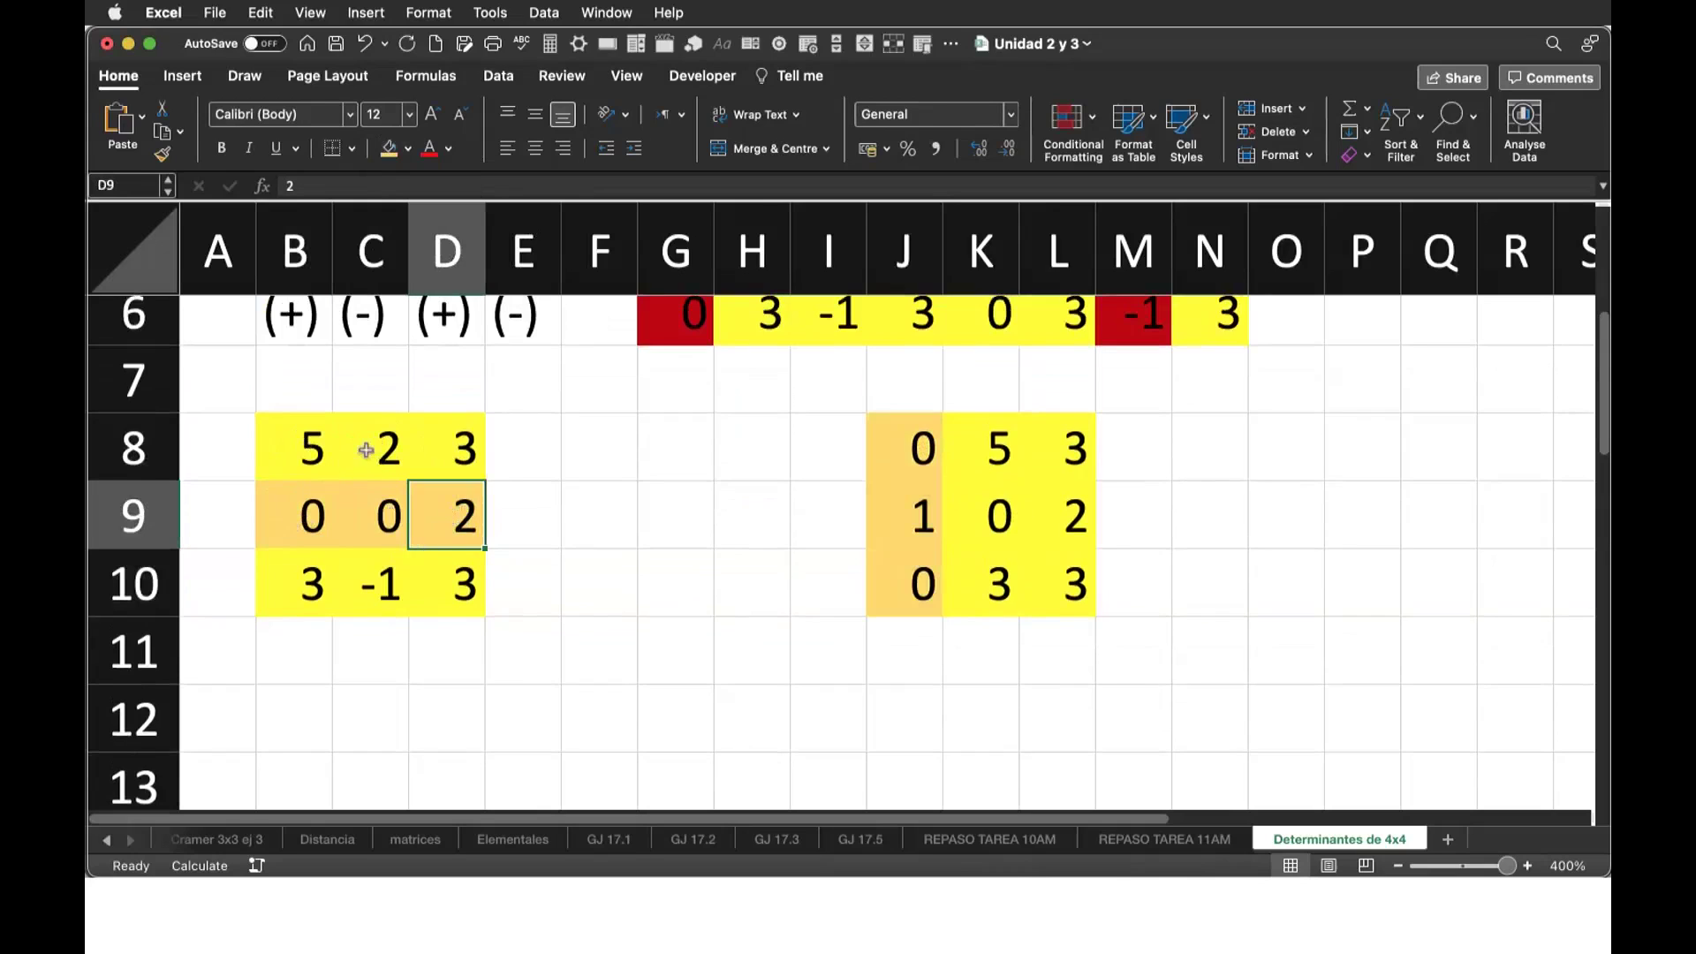
scroll(454, 662, down, 1)
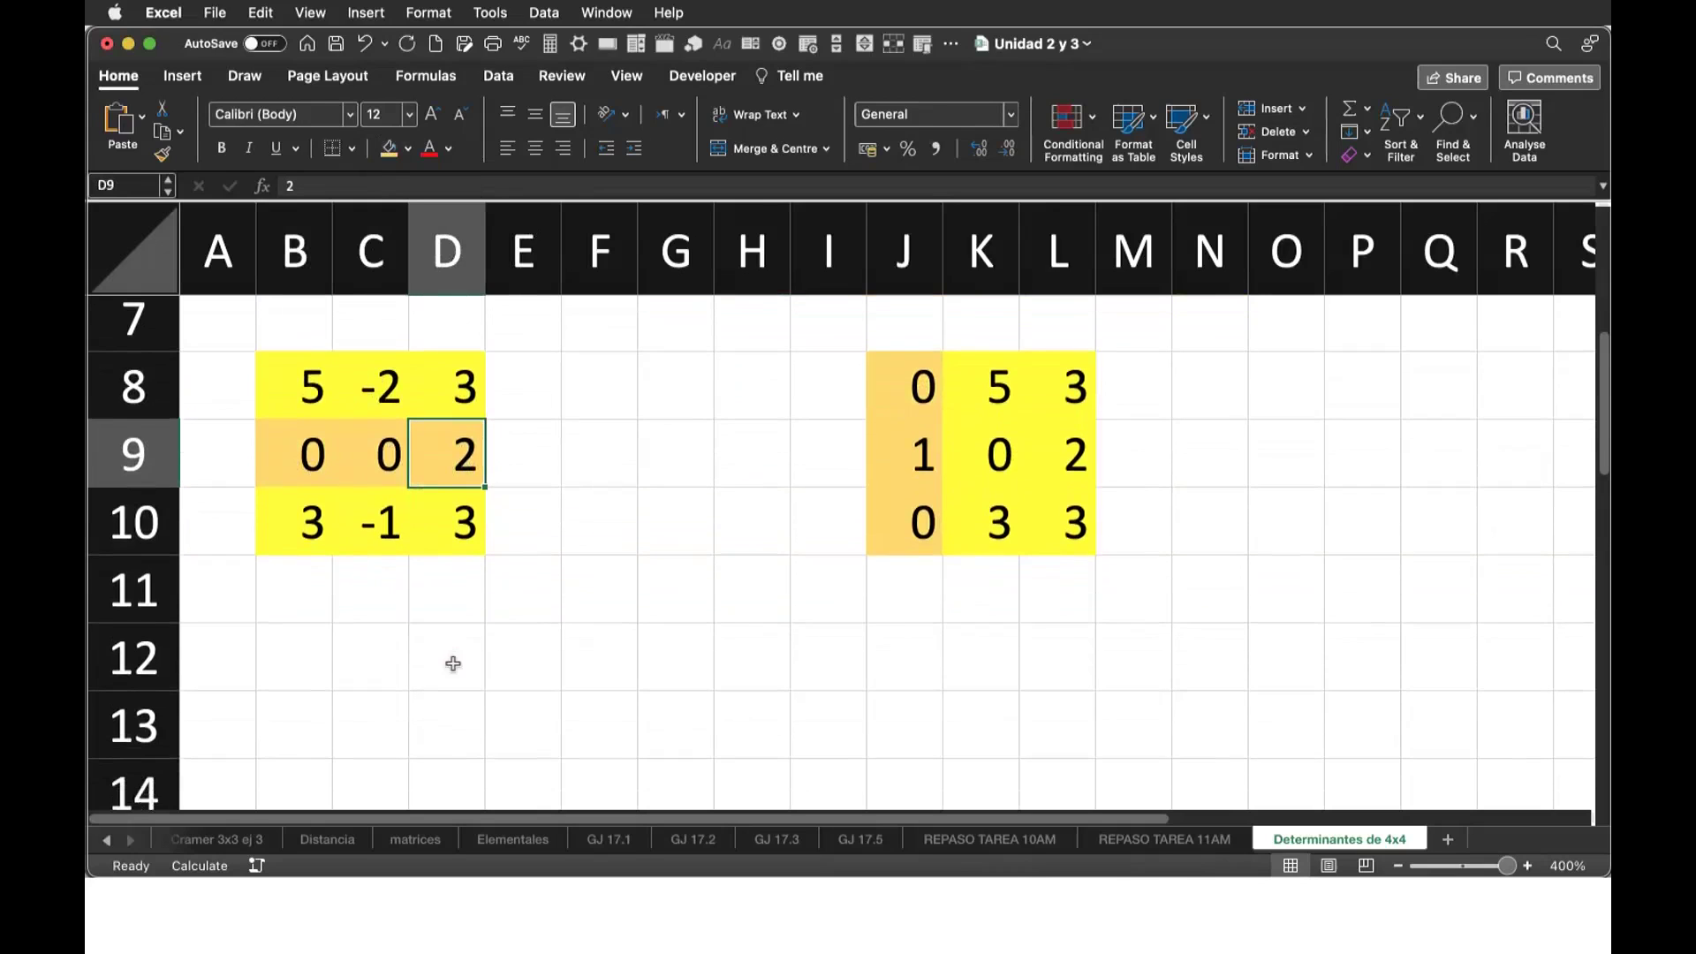
scroll(537, 483, up, 1)
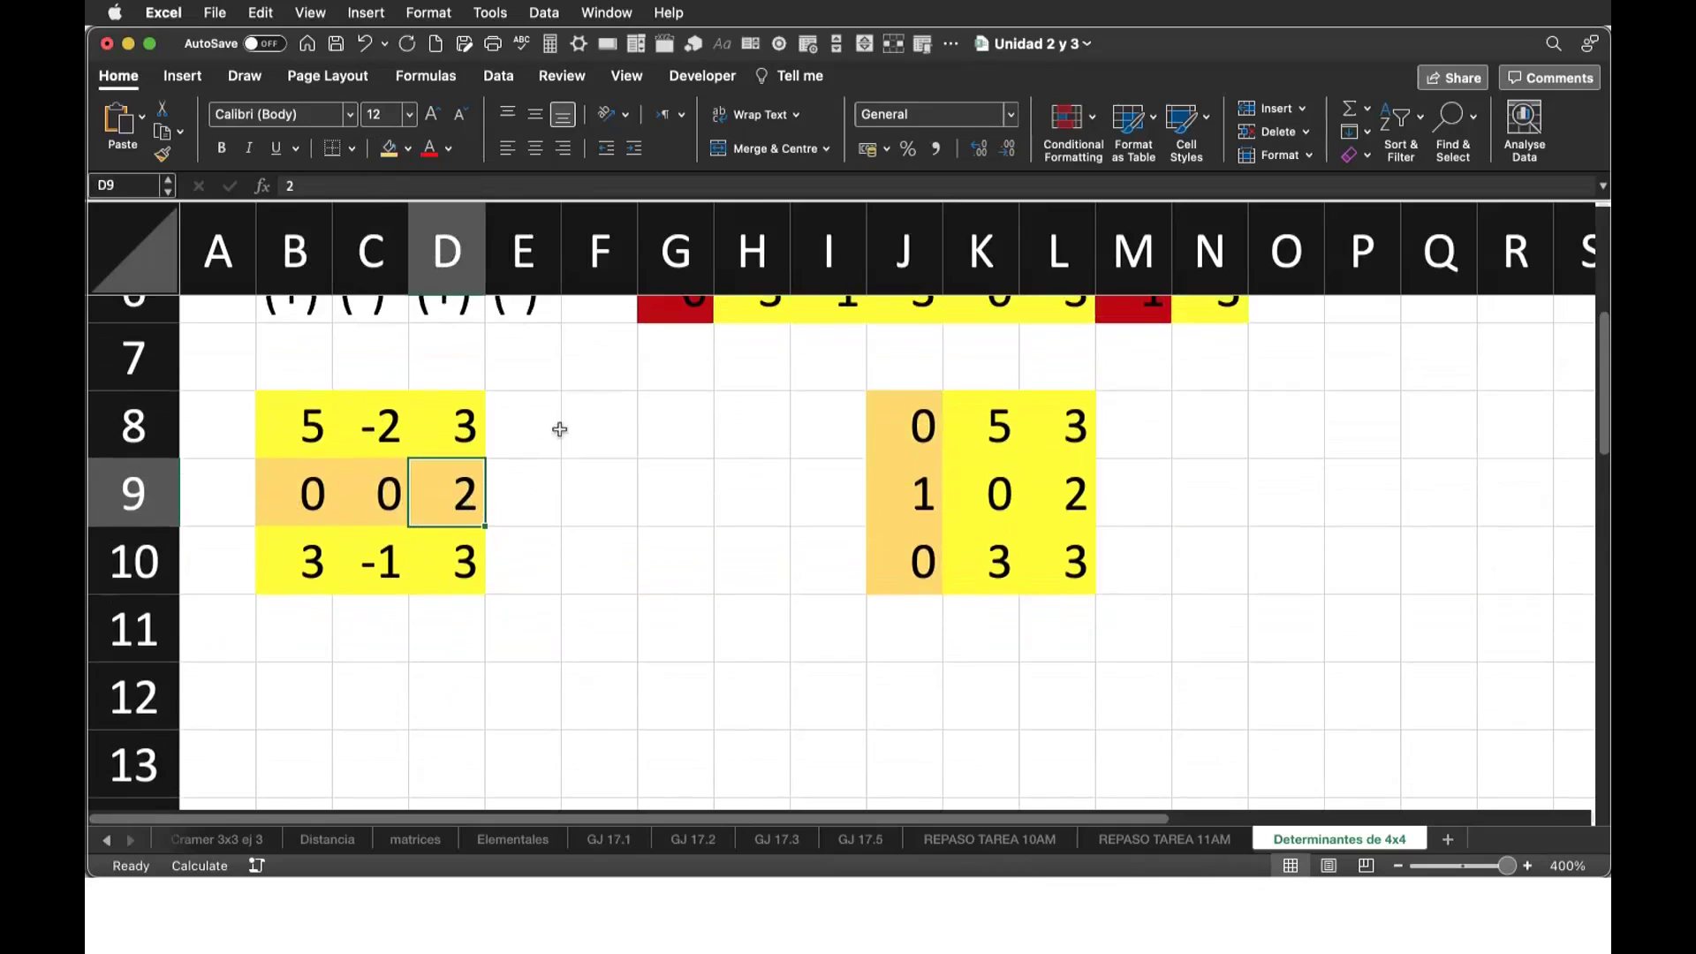
Enter the pivot 2 in F8, shaded orange, with the sign (-) in G8.
click(589, 428)
text(2)
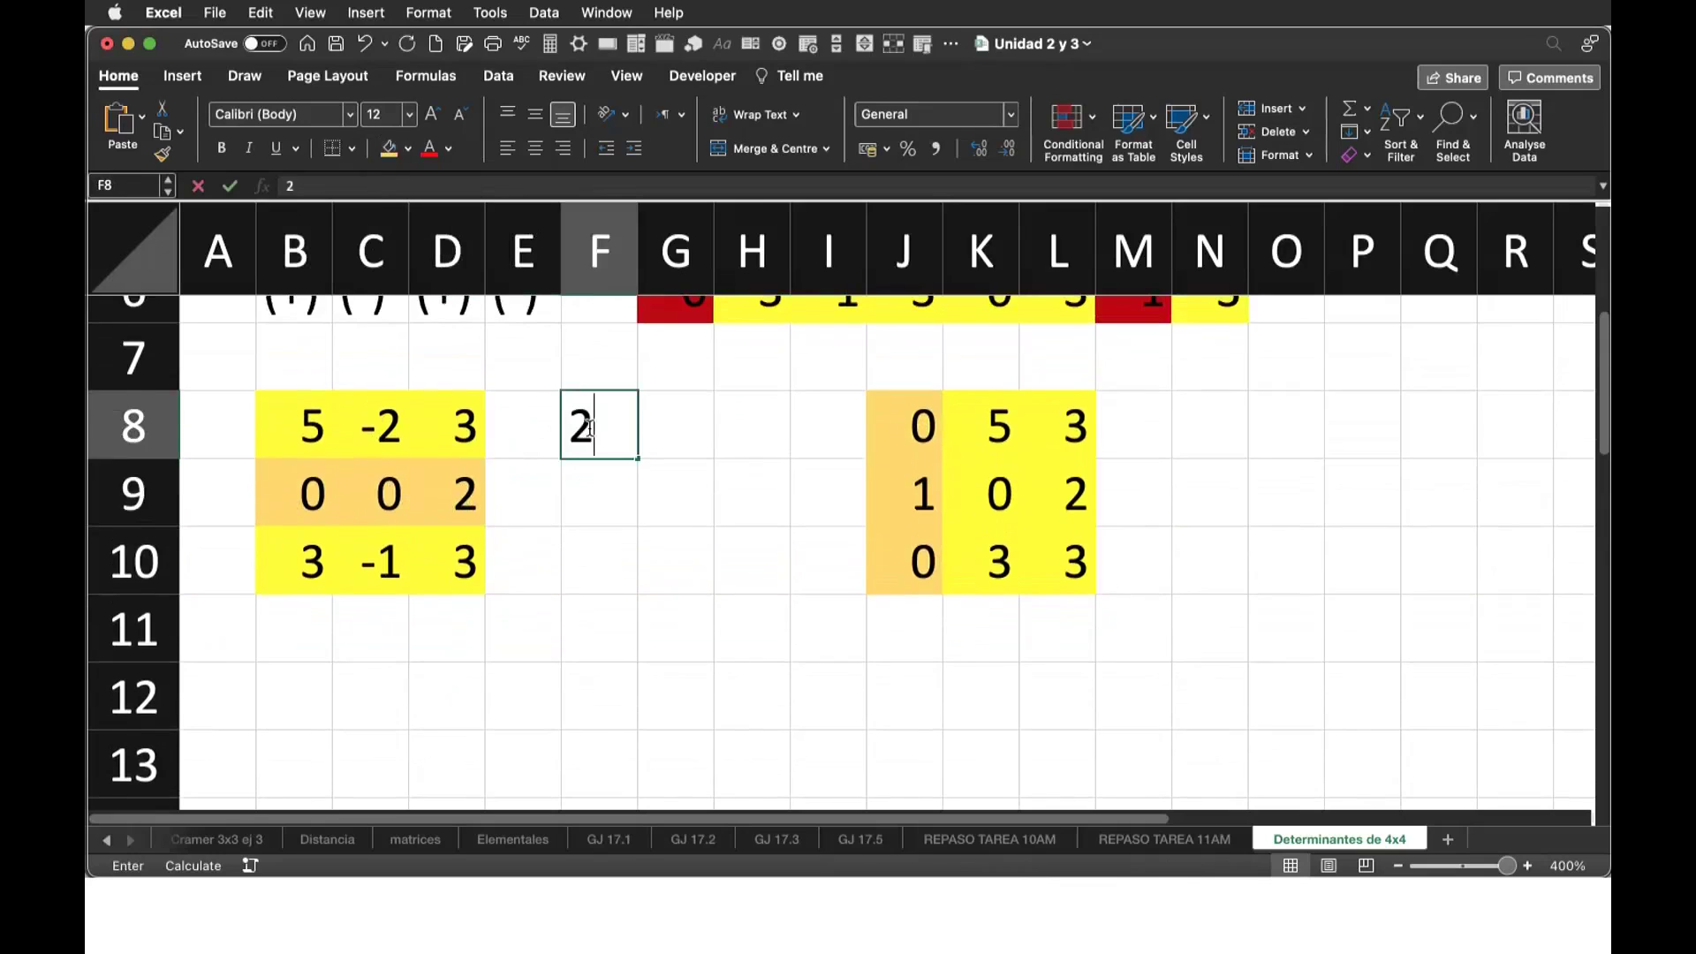
key(Return)
click(594, 426)
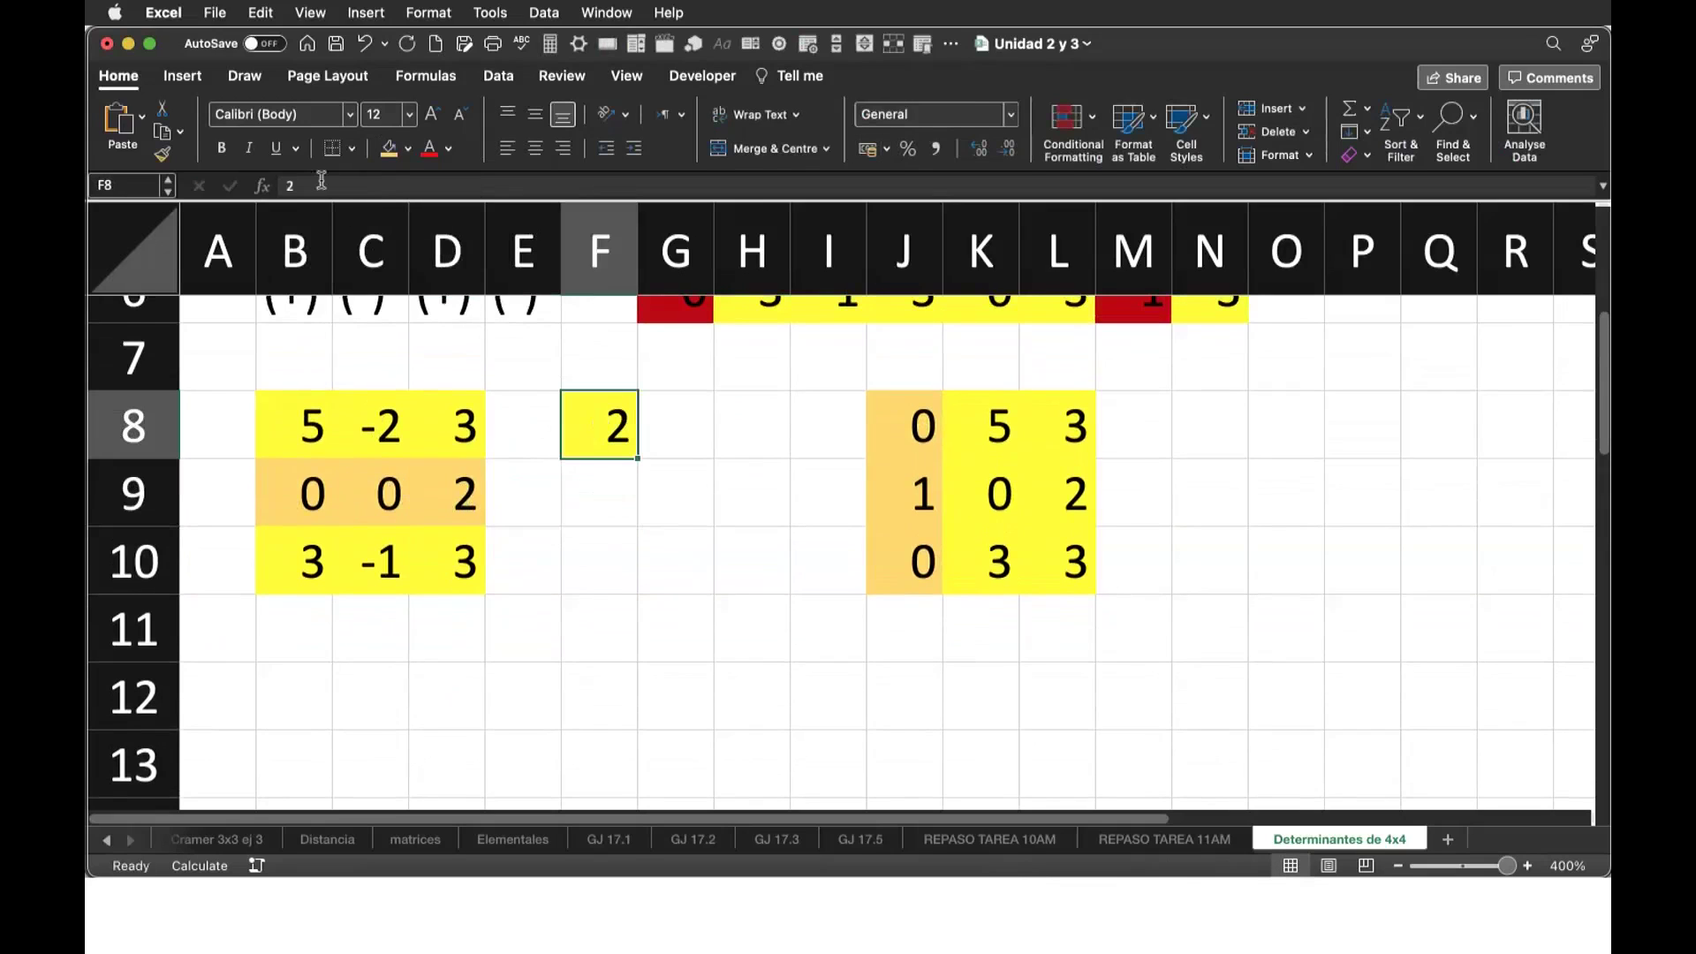
click(389, 149)
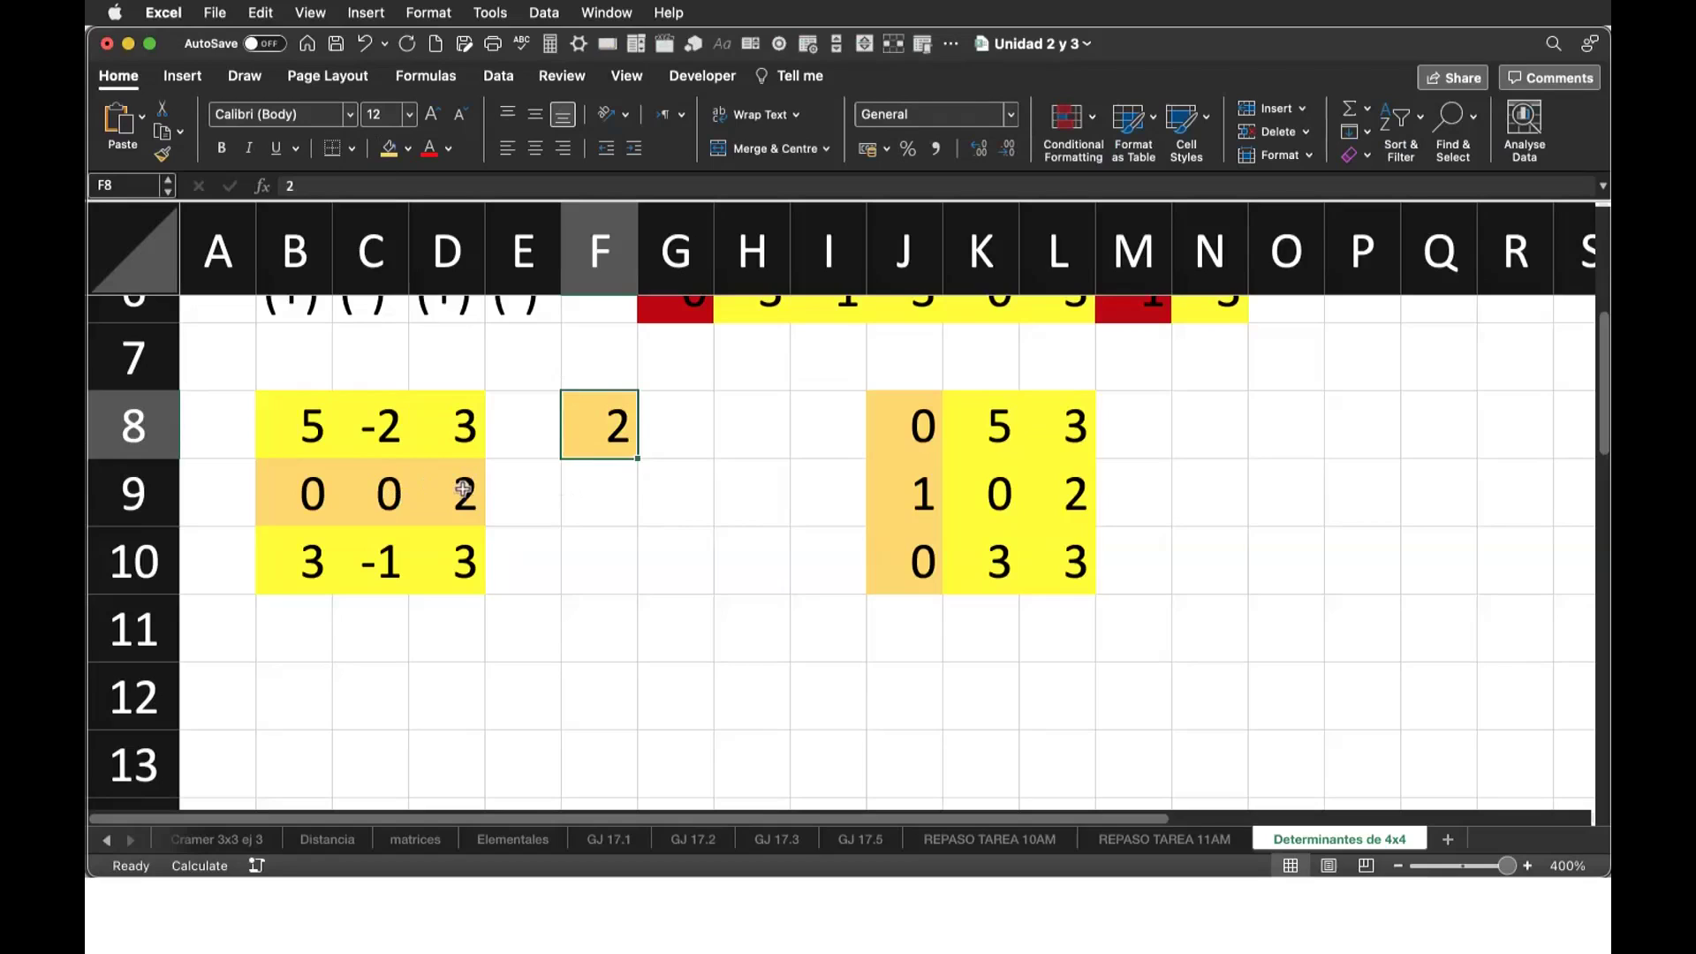
click(688, 422)
text((-))
key(Return)
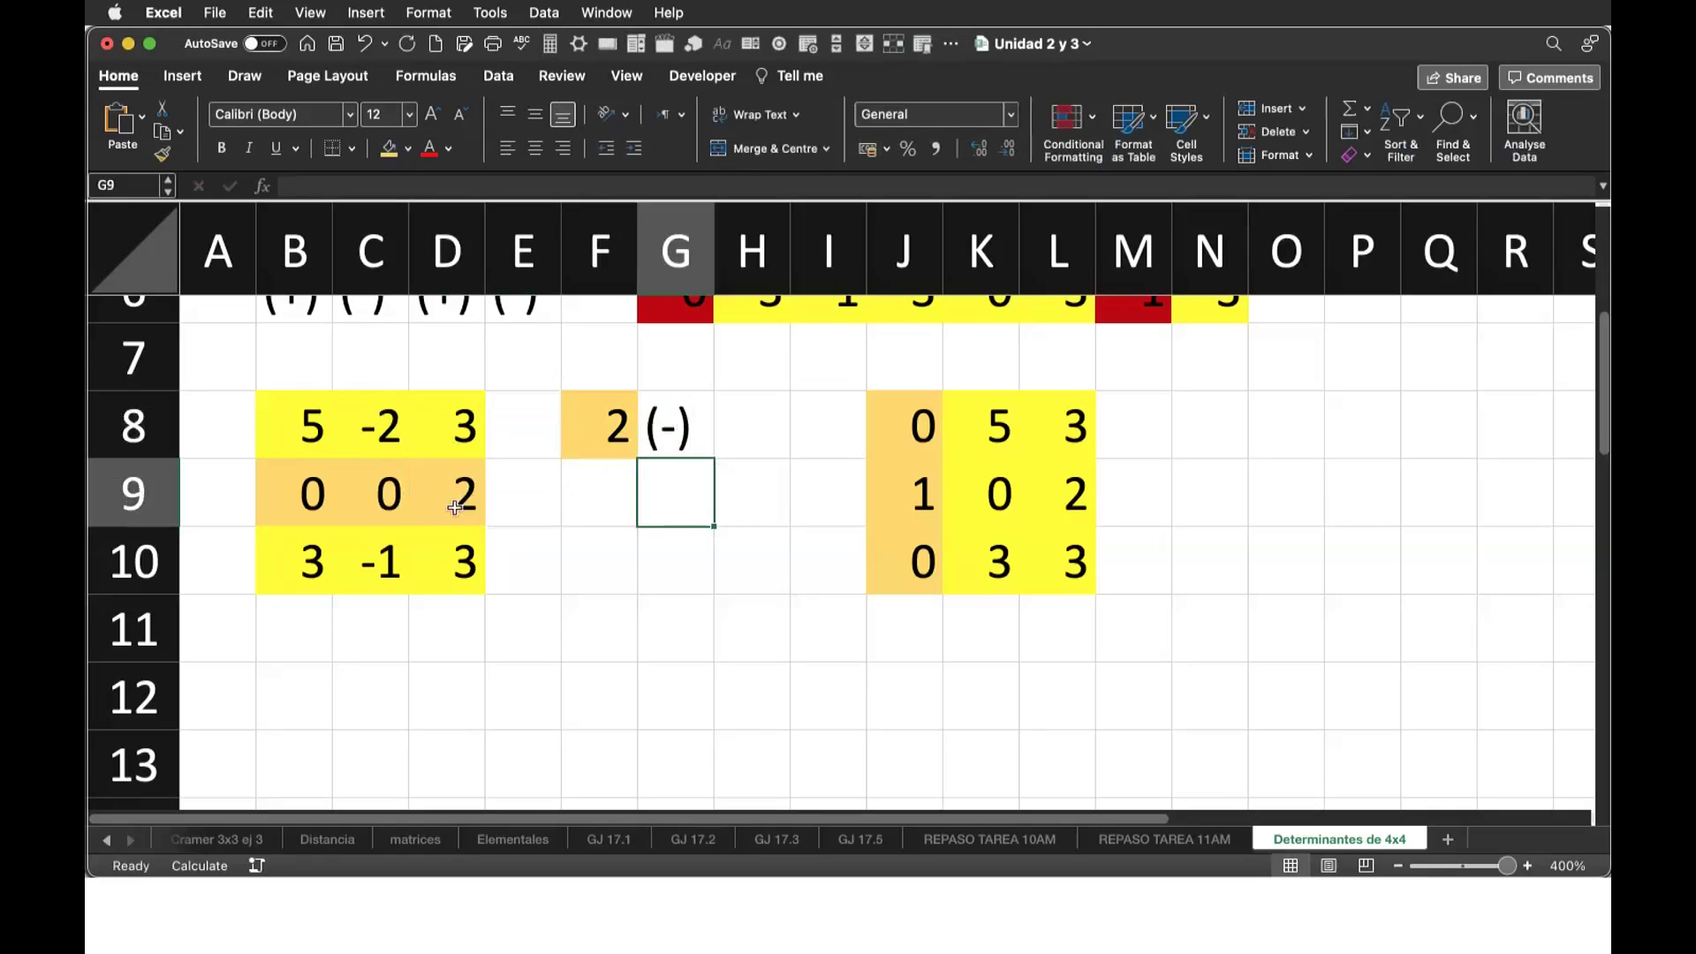
Shade the left minor's third column D8:D10 light orange.
drag(455, 415, 455, 556)
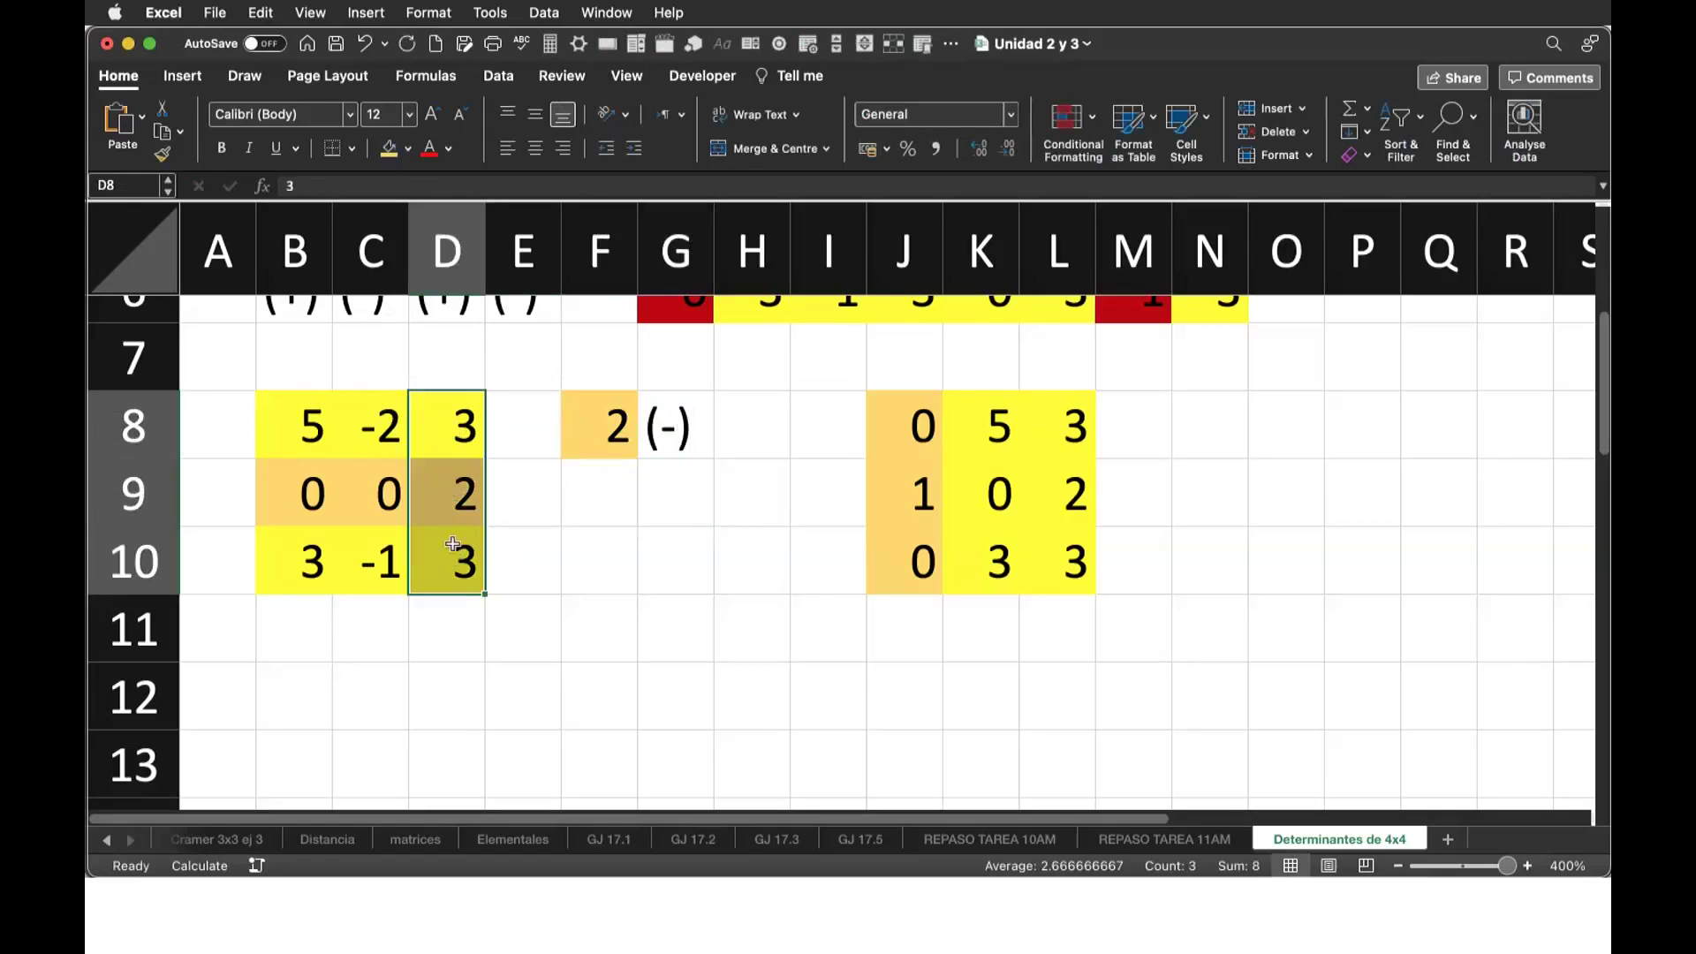
click(390, 148)
click(511, 499)
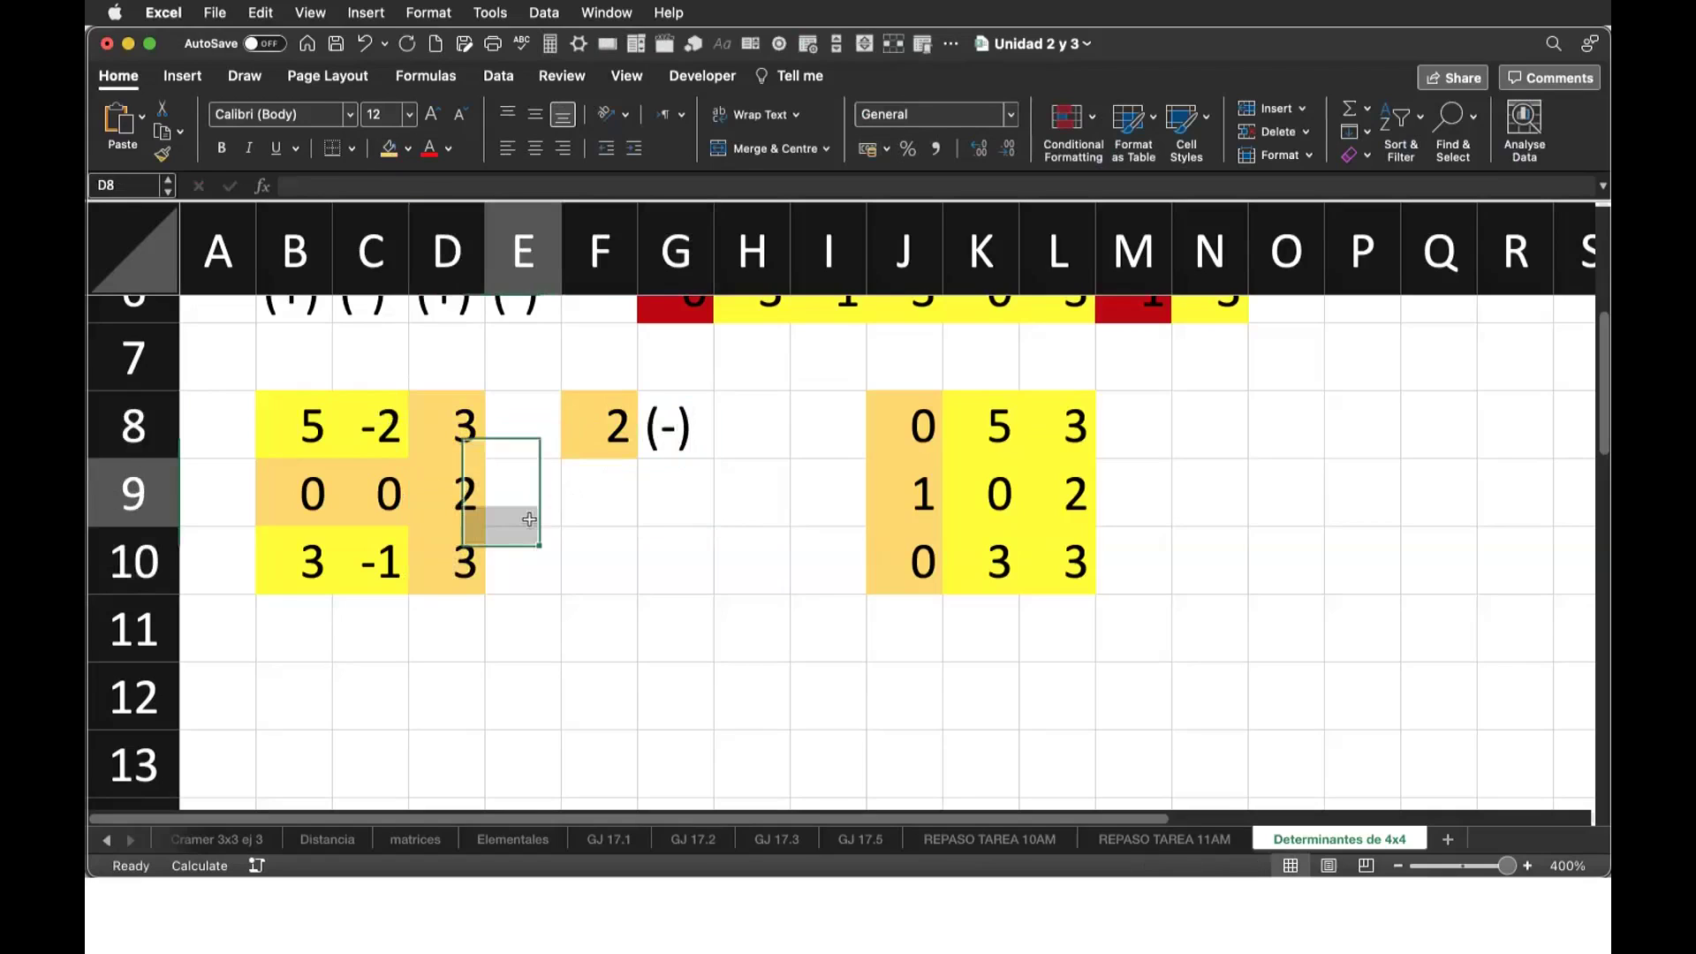
Copy 5, -2 into F9:G9 and 3, -1 into F10:G10 to form the 2x2 minor.
click(309, 424)
drag(308, 424, 365, 424)
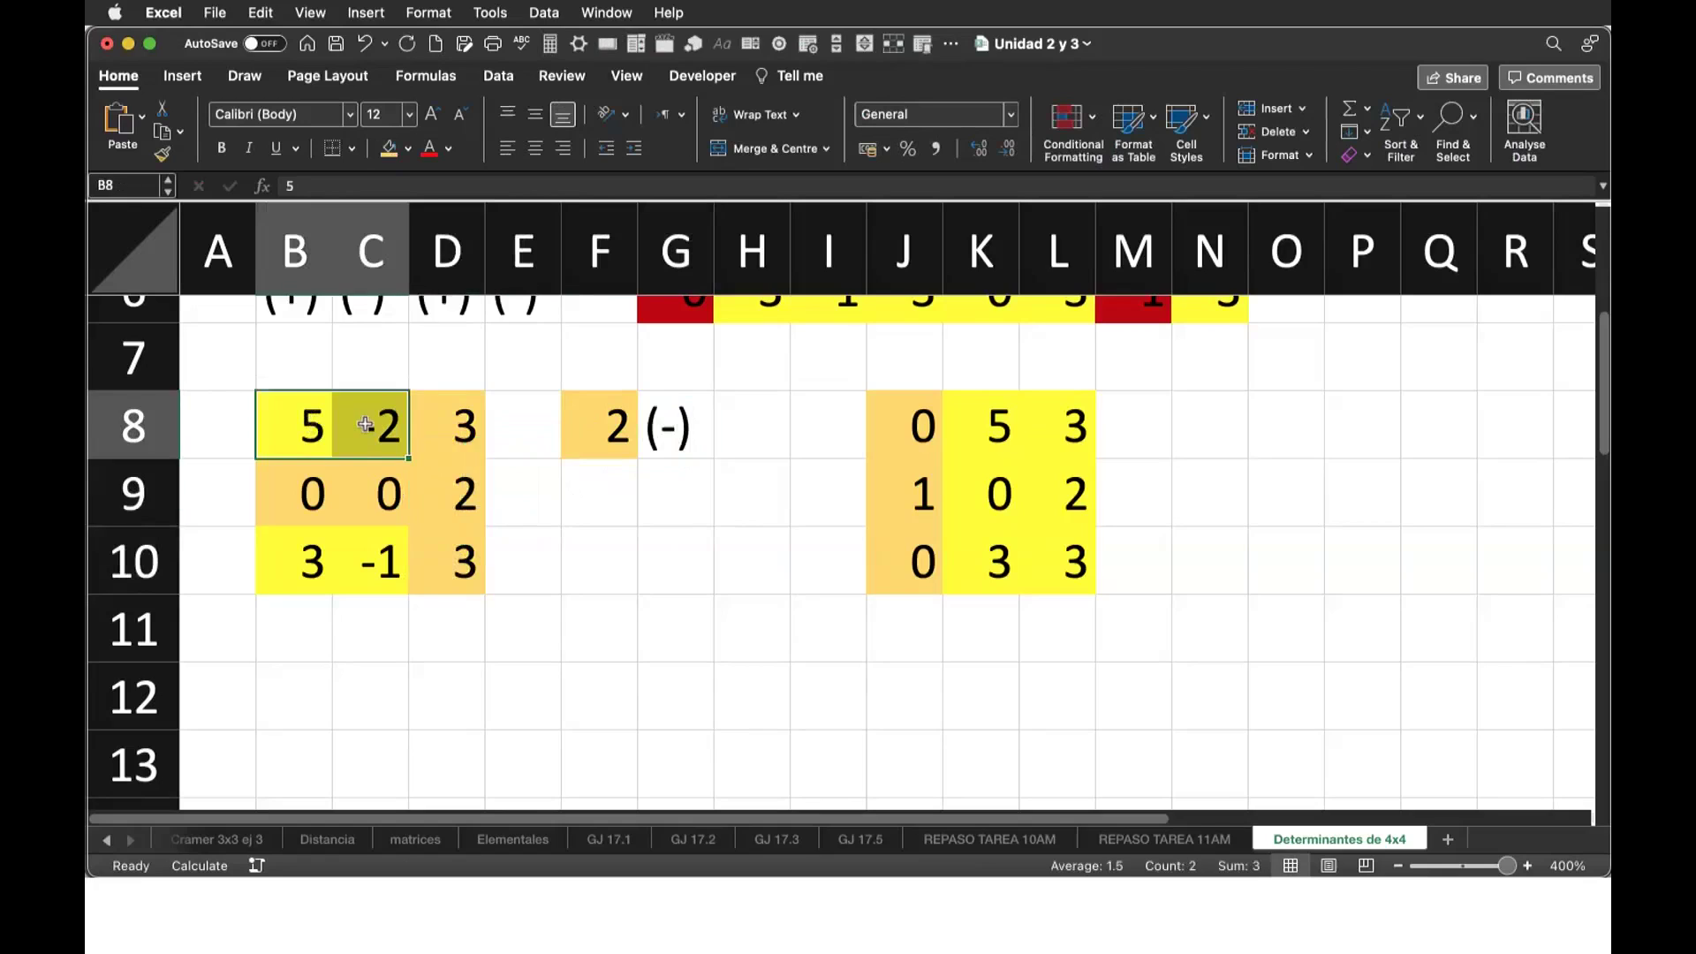
key(super+c)
click(606, 499)
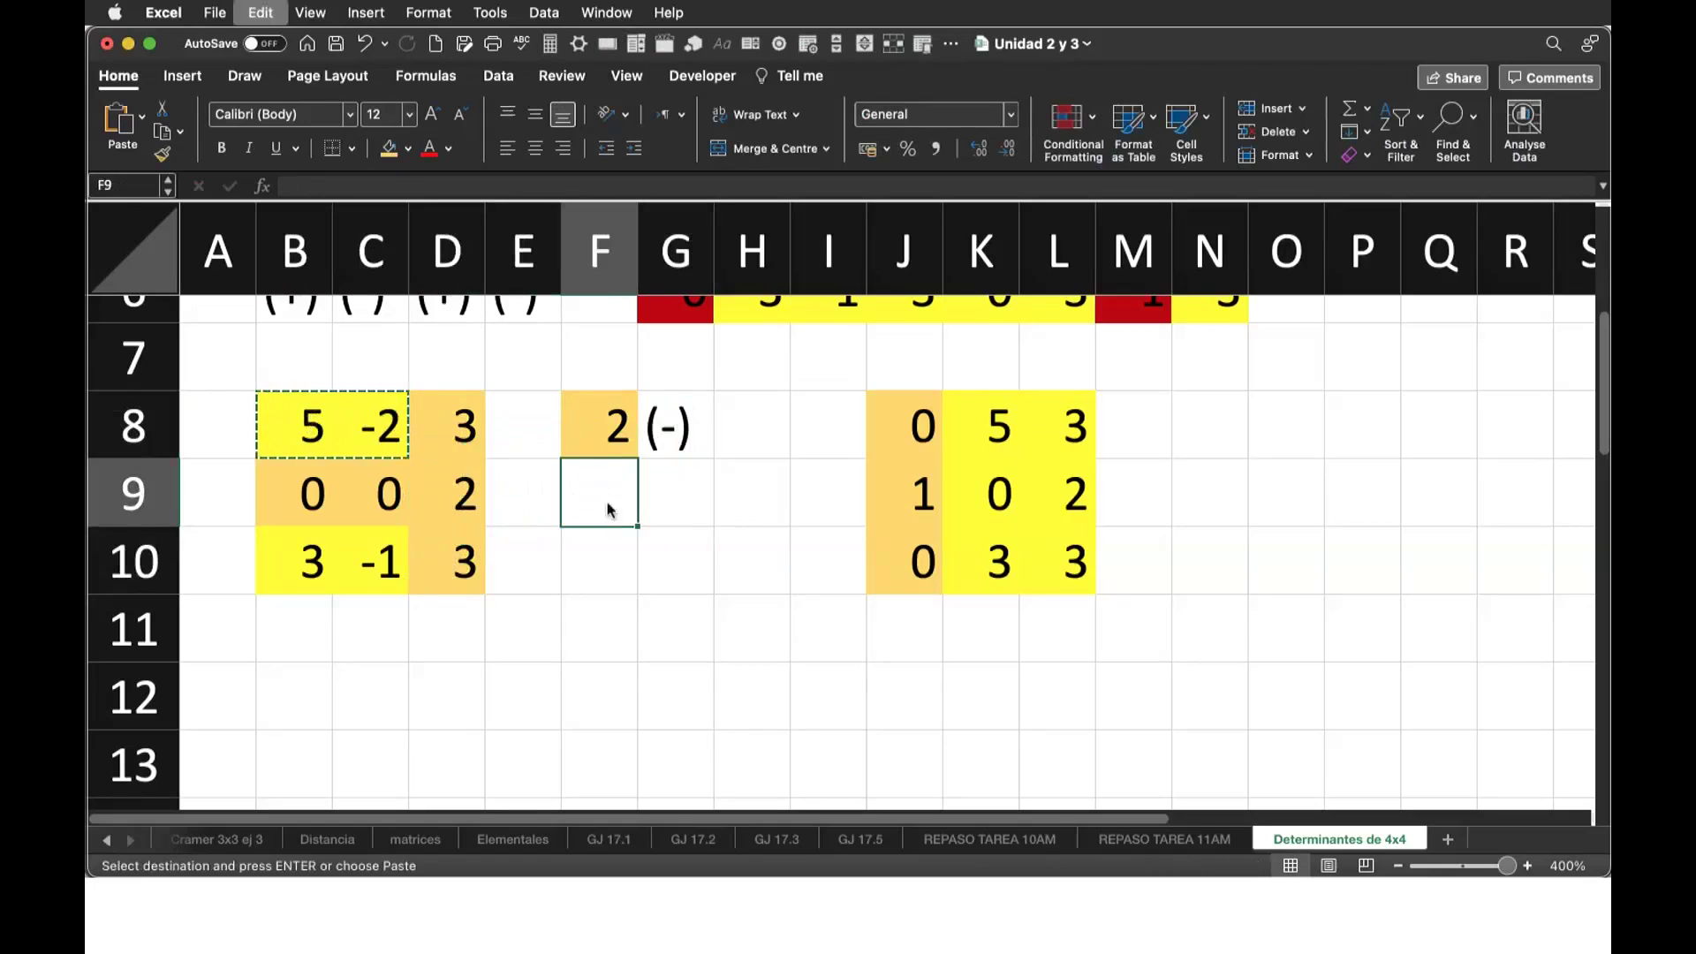
key(super+v)
drag(309, 562, 373, 566)
key(super+c)
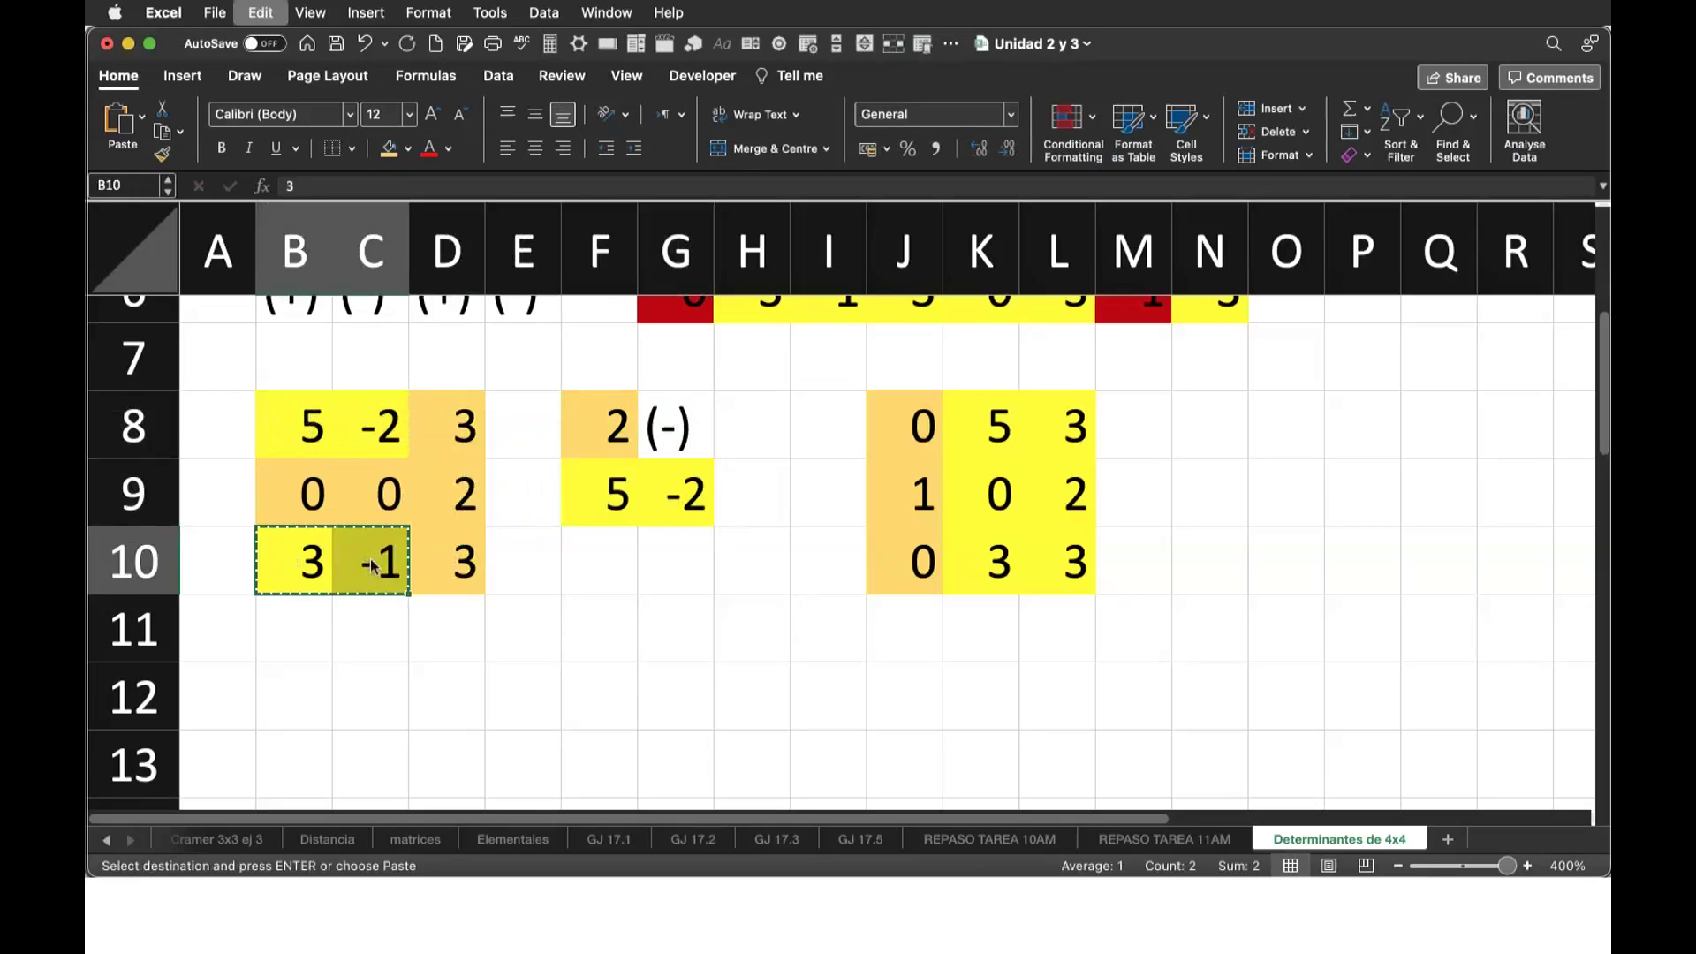
click(606, 562)
key(super+v)
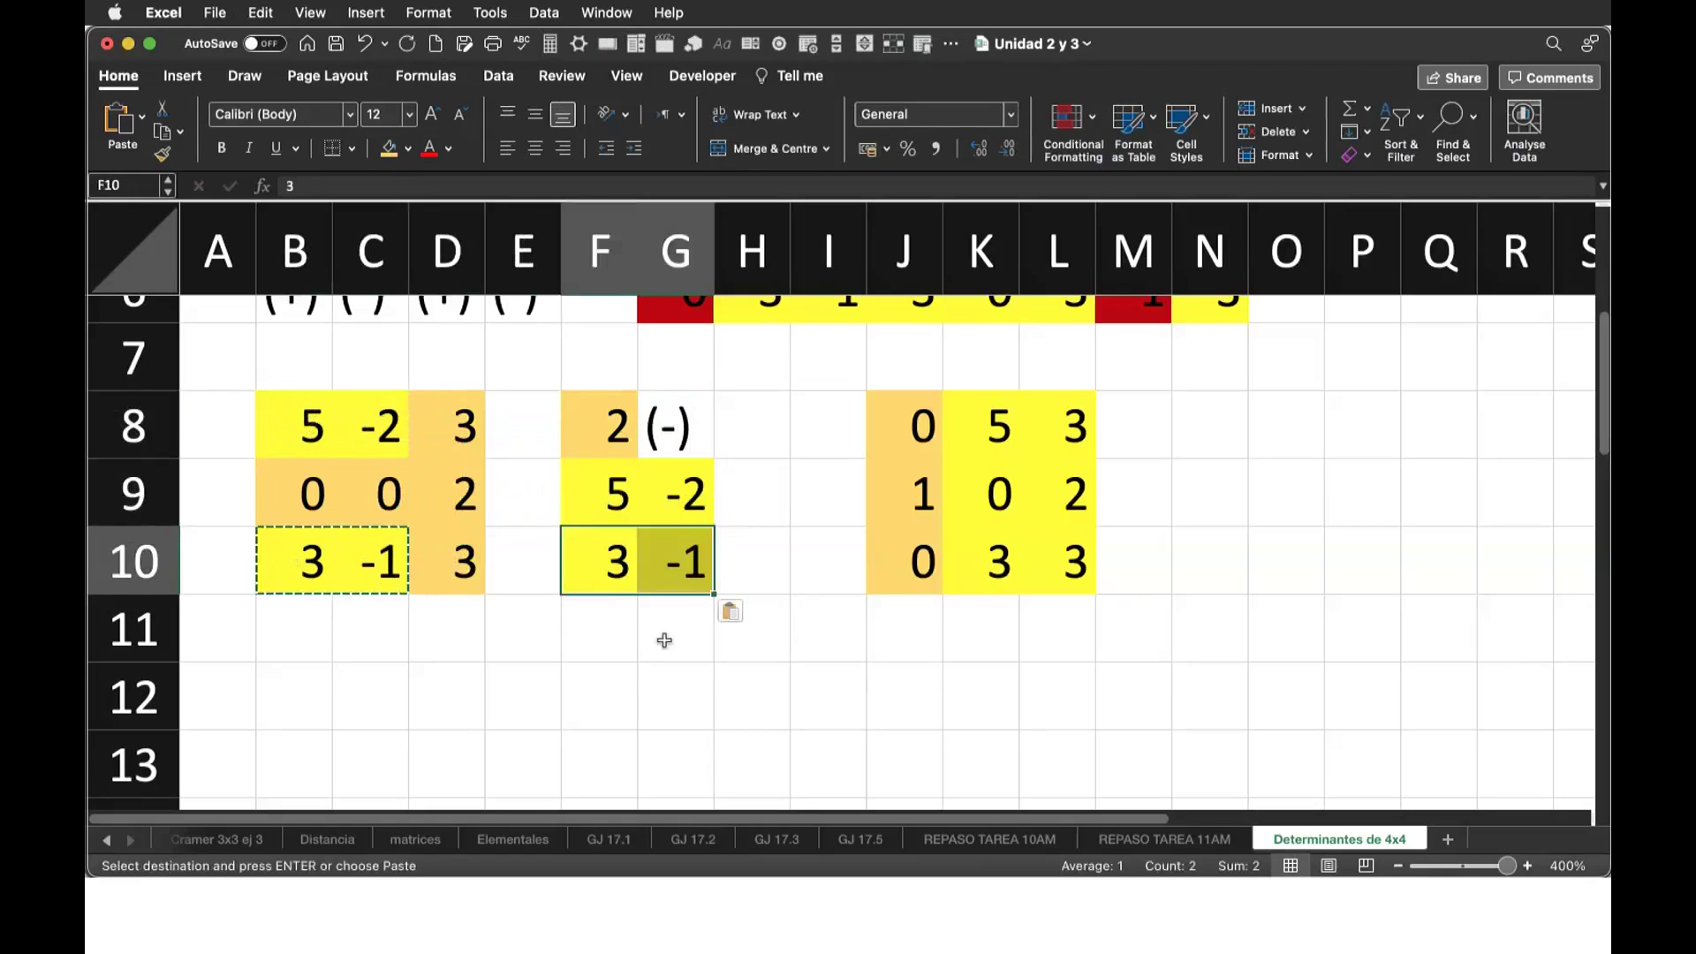
click(662, 628)
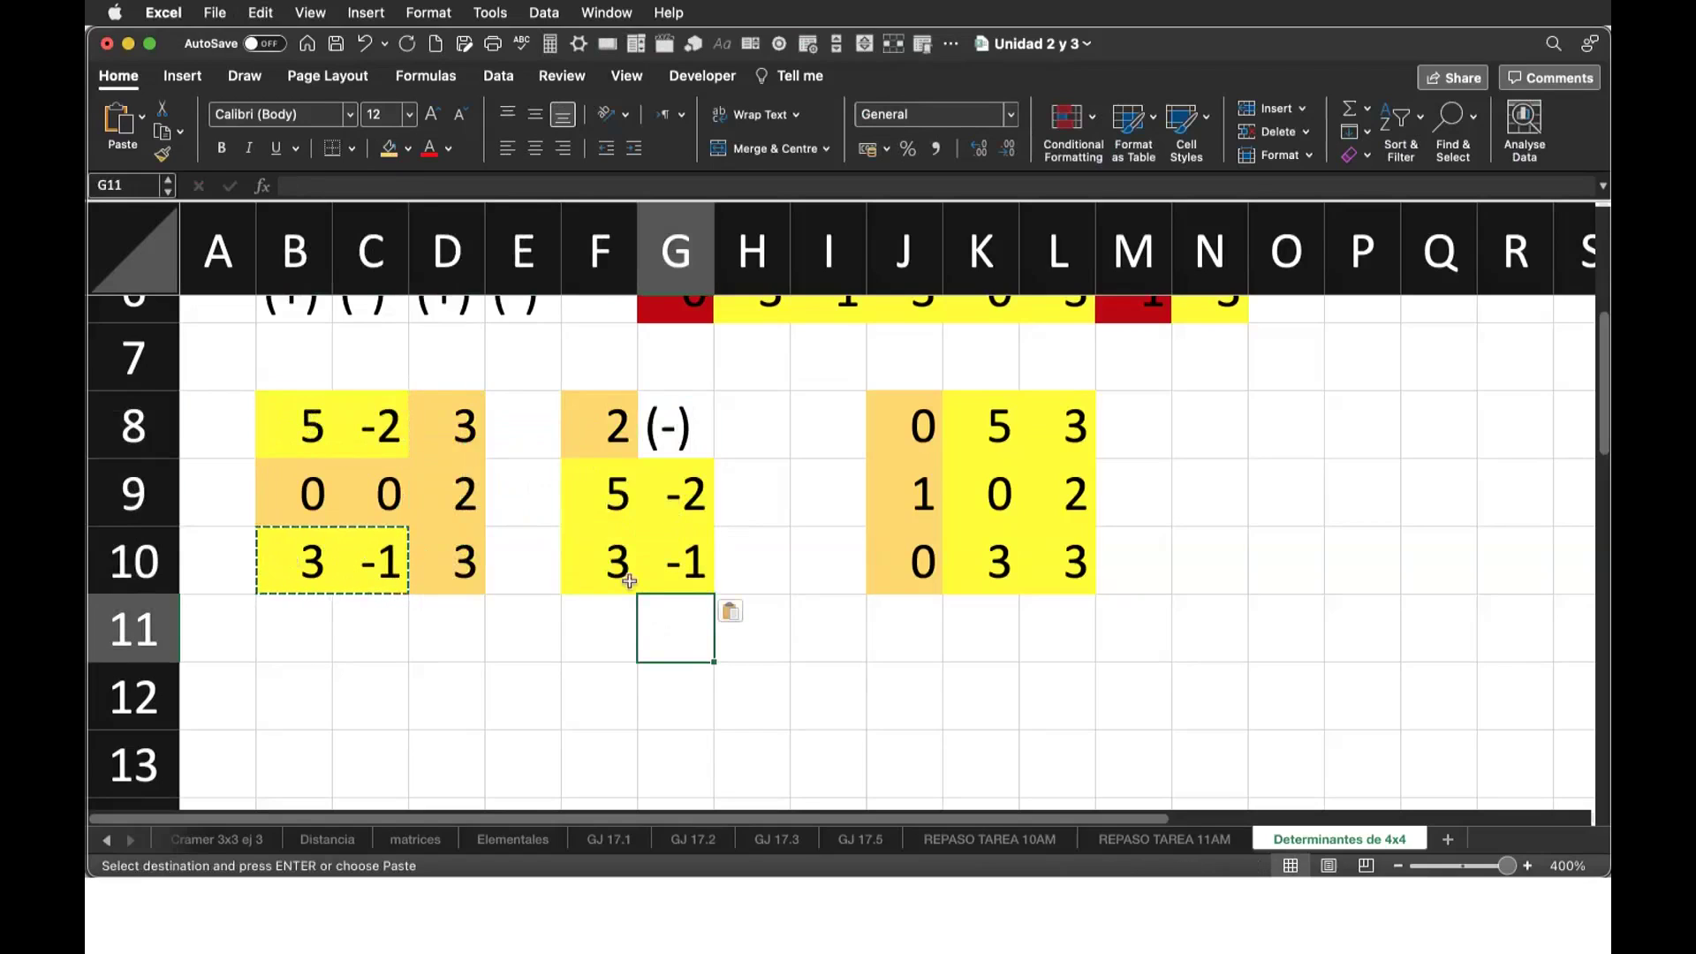
Start a product formula in F11 from F8, F9, G10, G9 and F10, then abandon it.
click(597, 644)
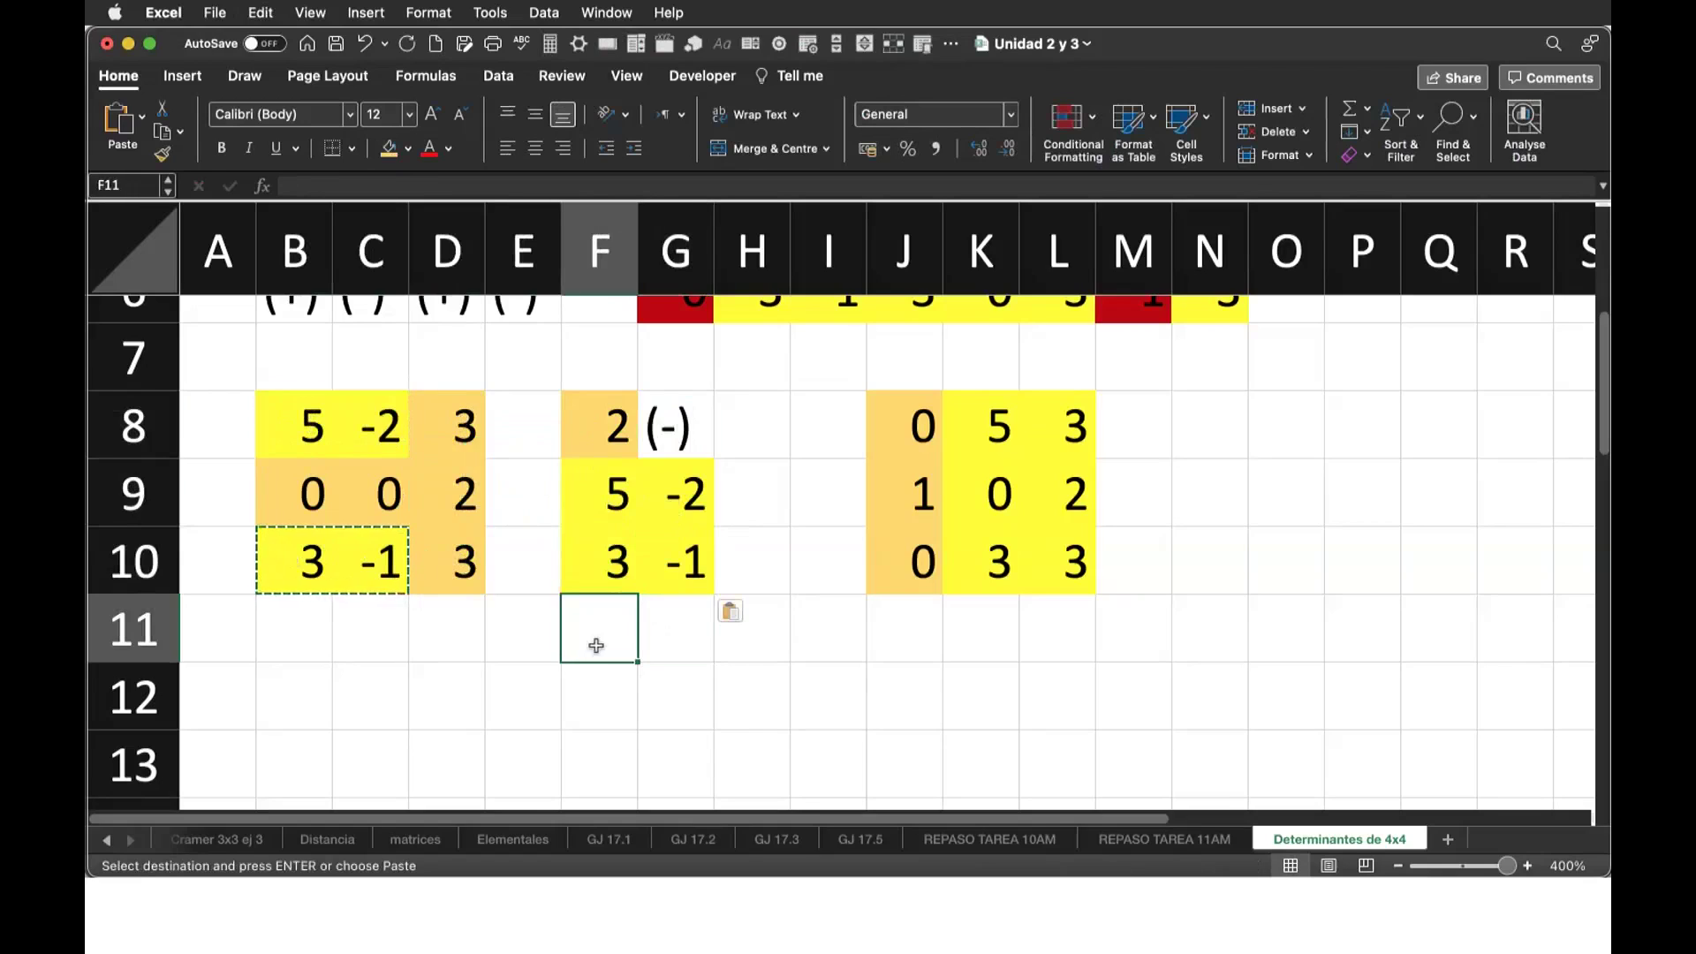
text(=-)
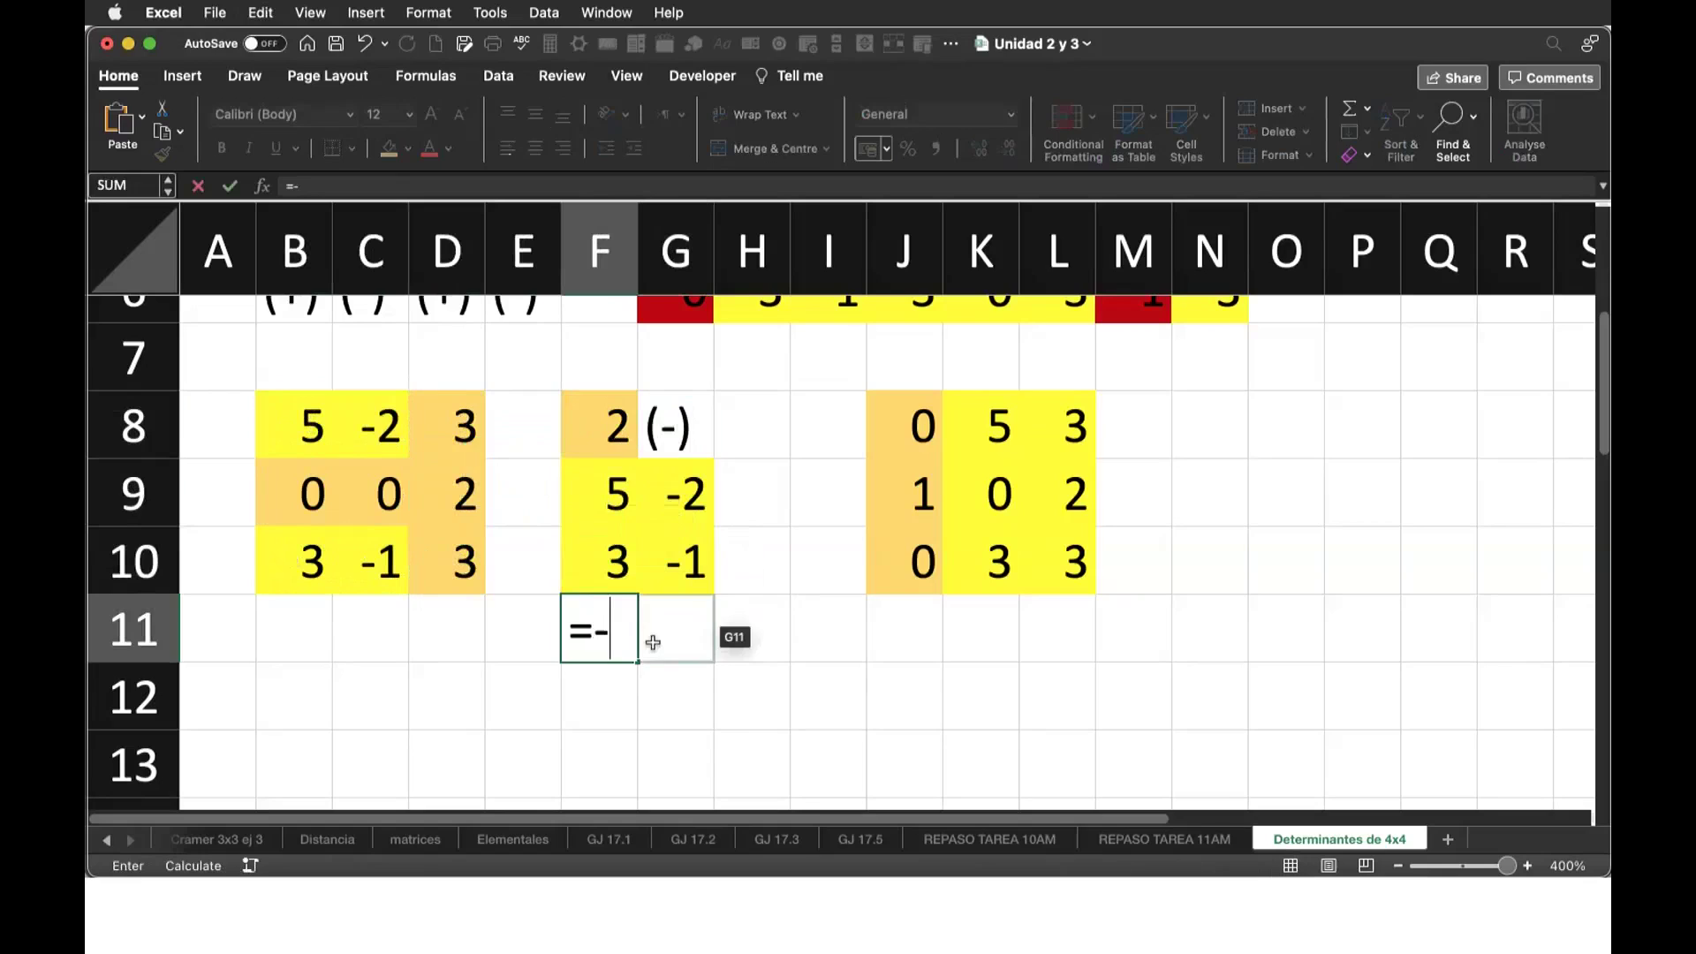
click(621, 432)
text(*)
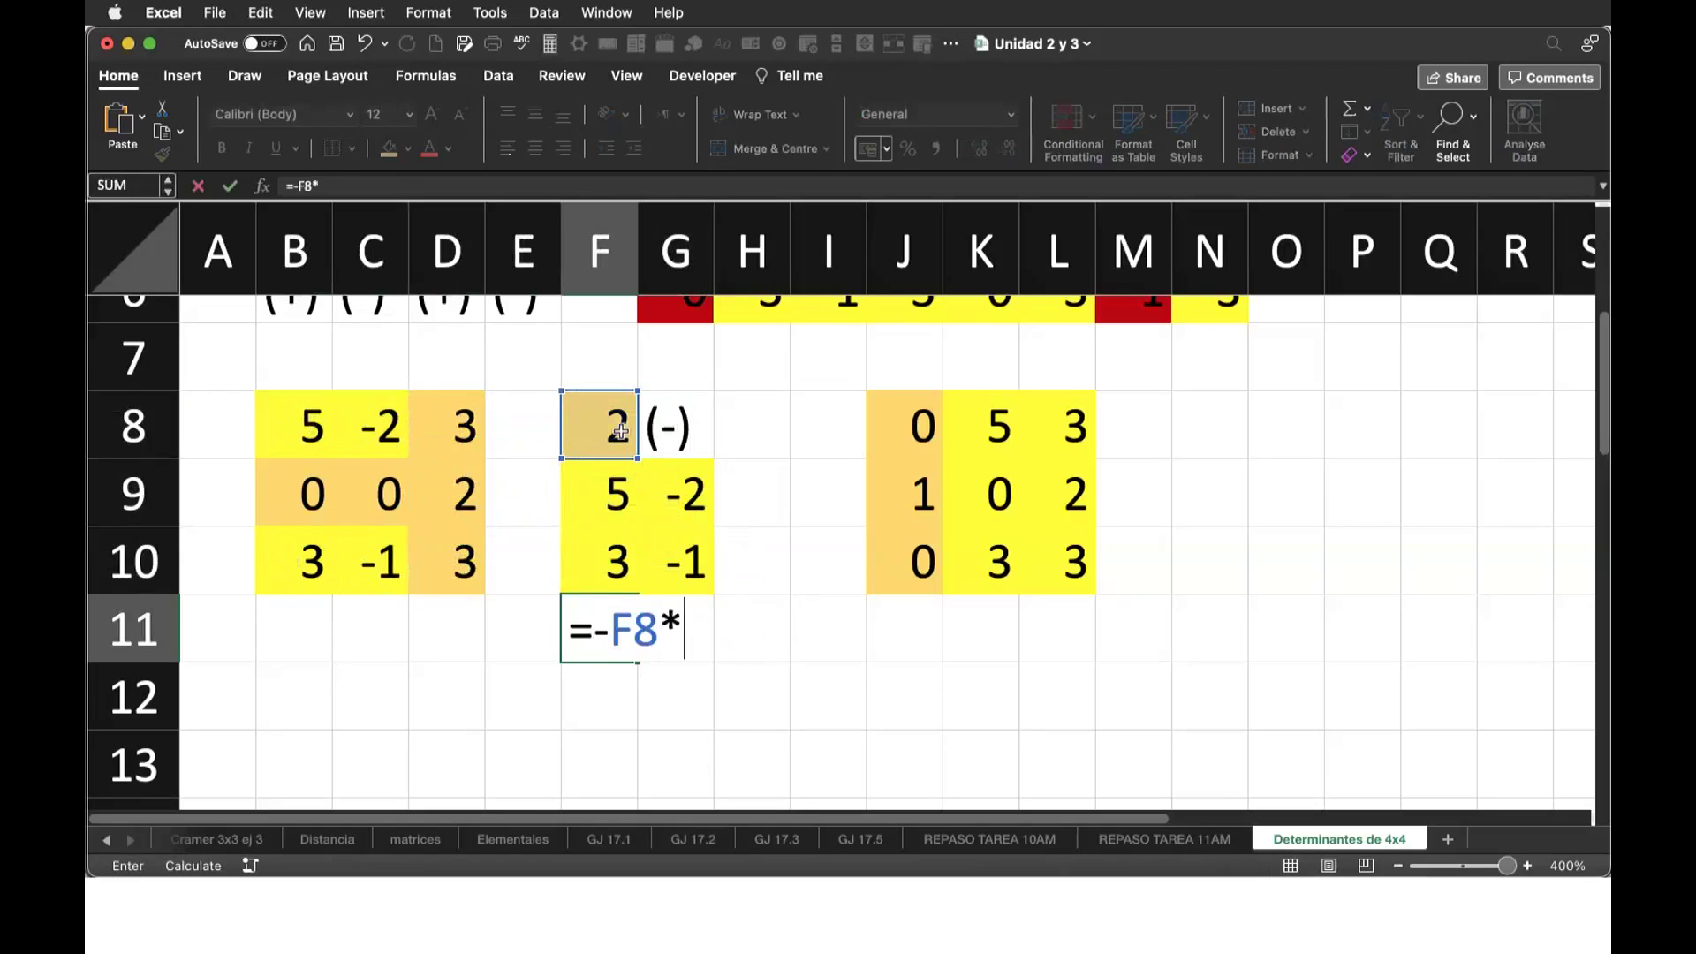
text(()
click(611, 490)
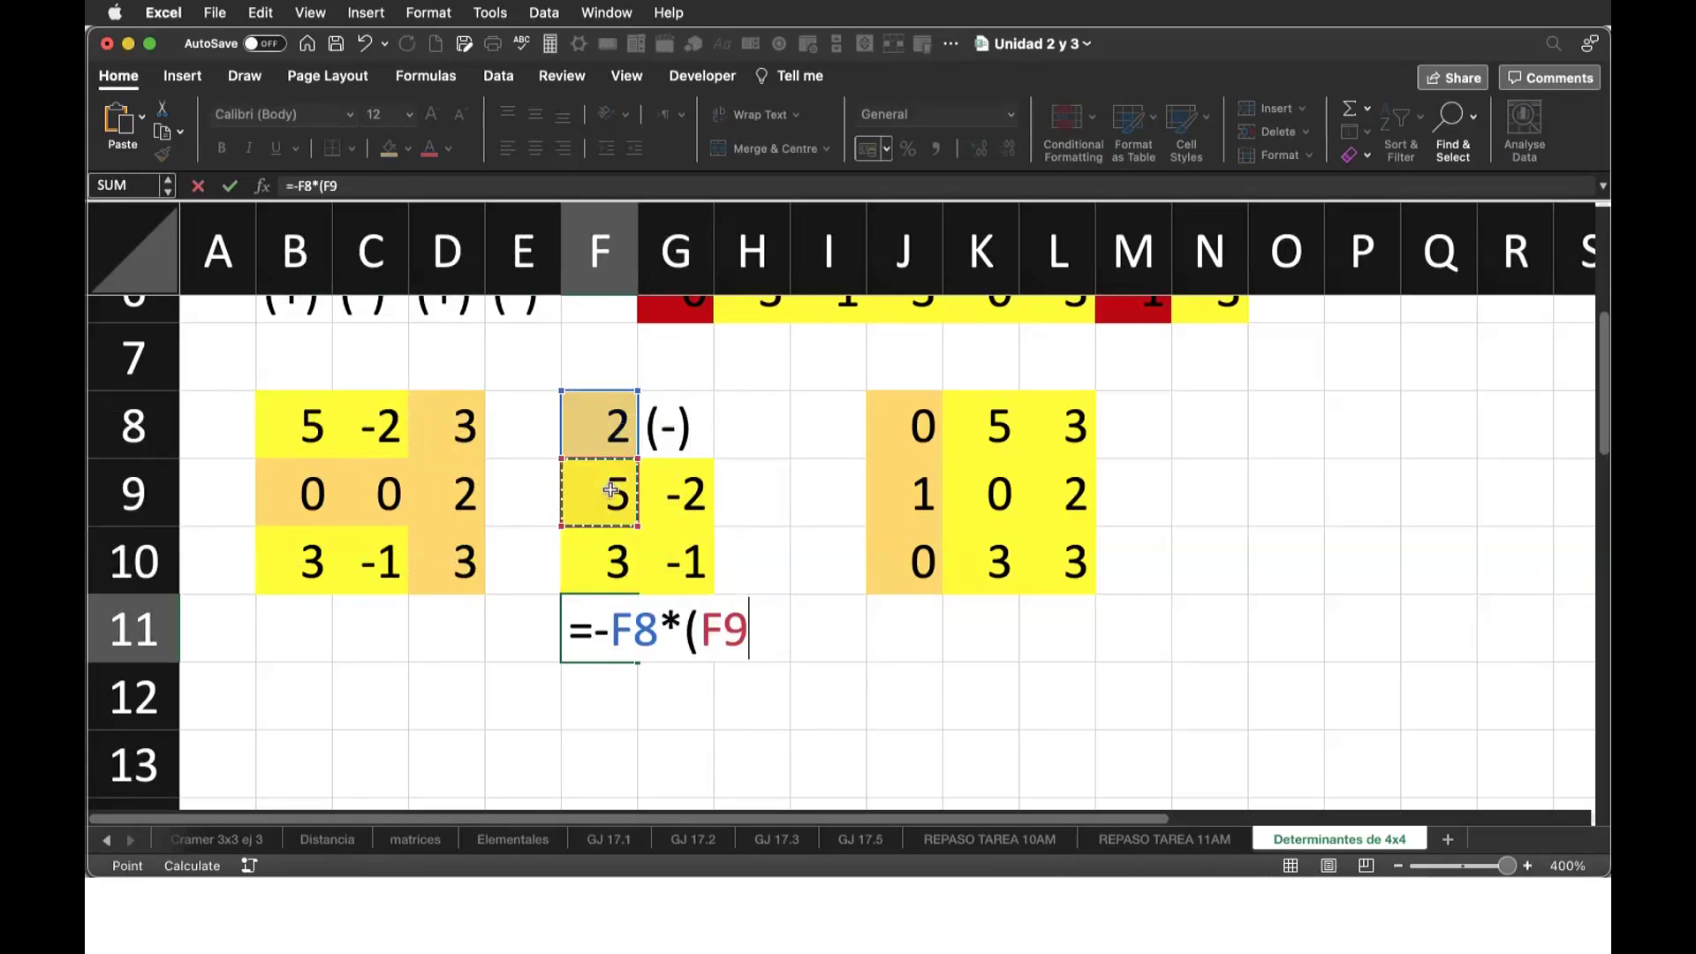
text(*)
click(669, 534)
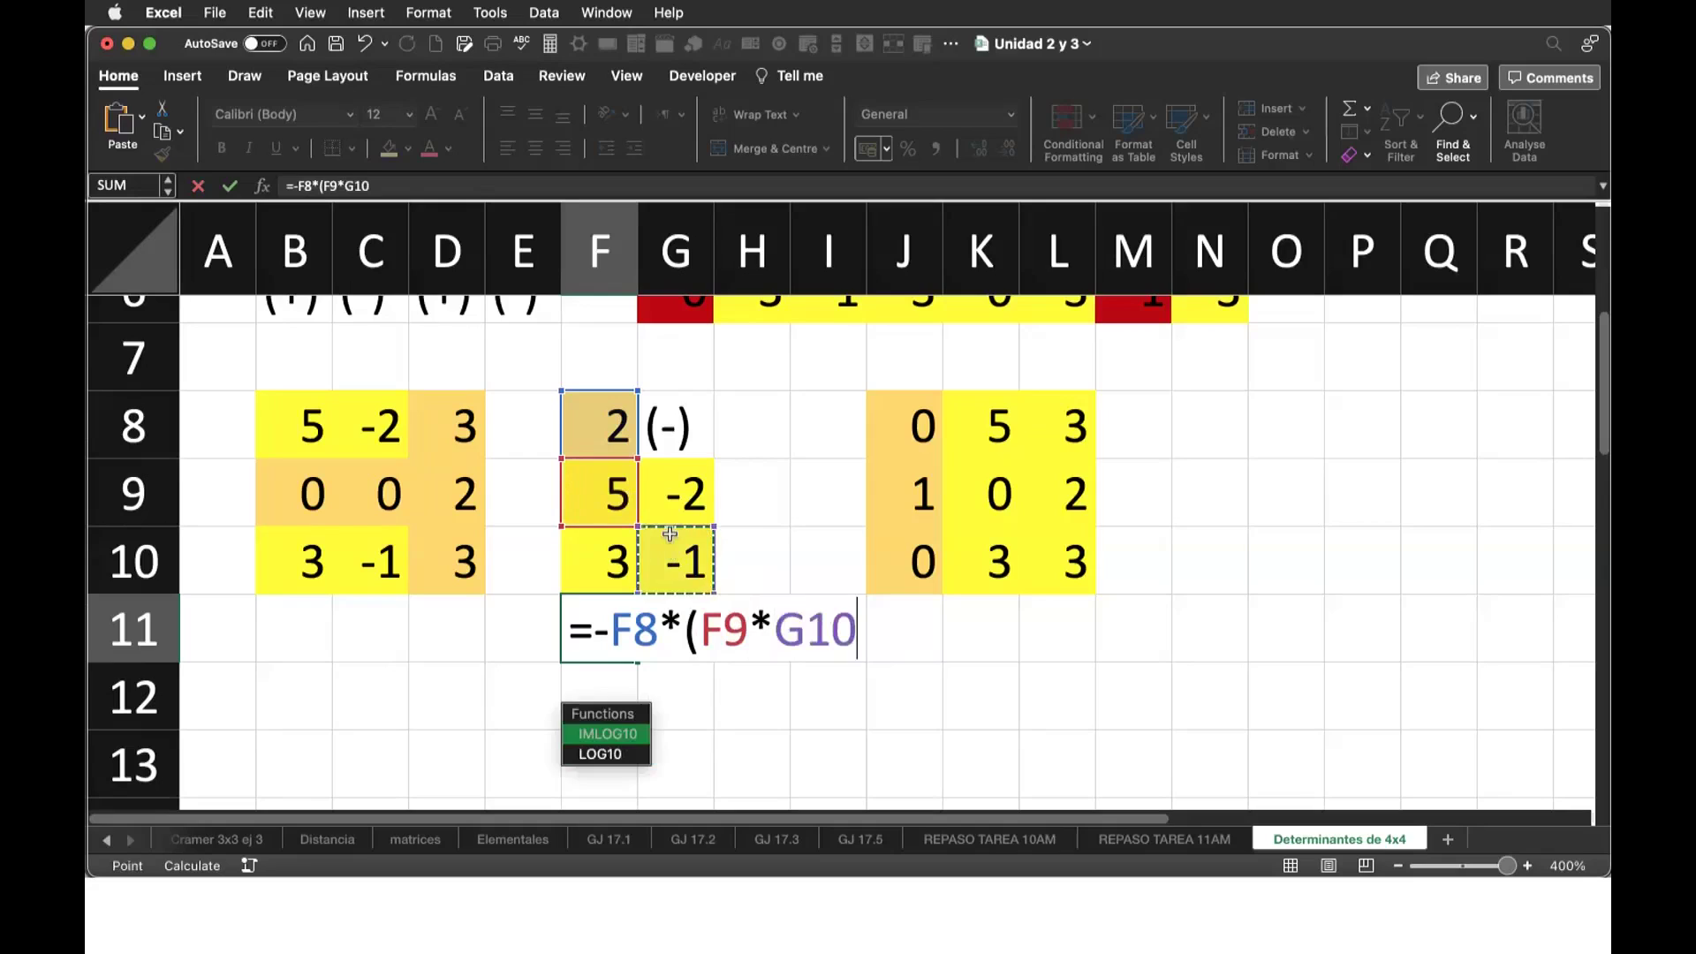
text(-)
click(671, 492)
text(*)
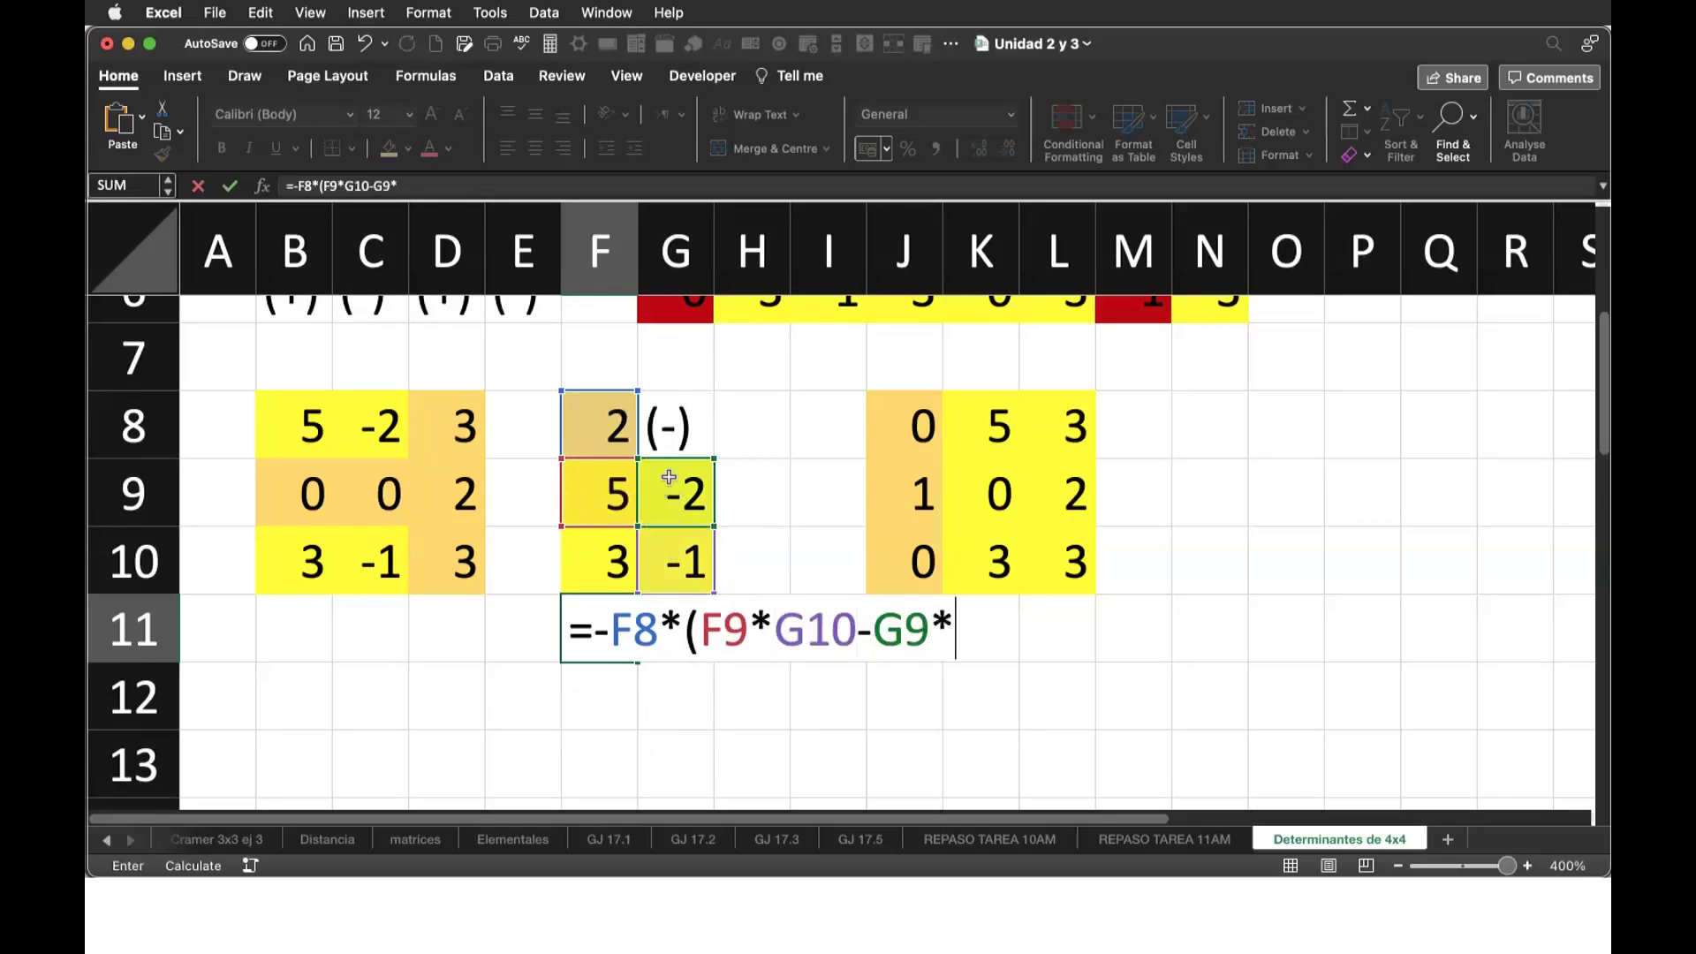
click(600, 572)
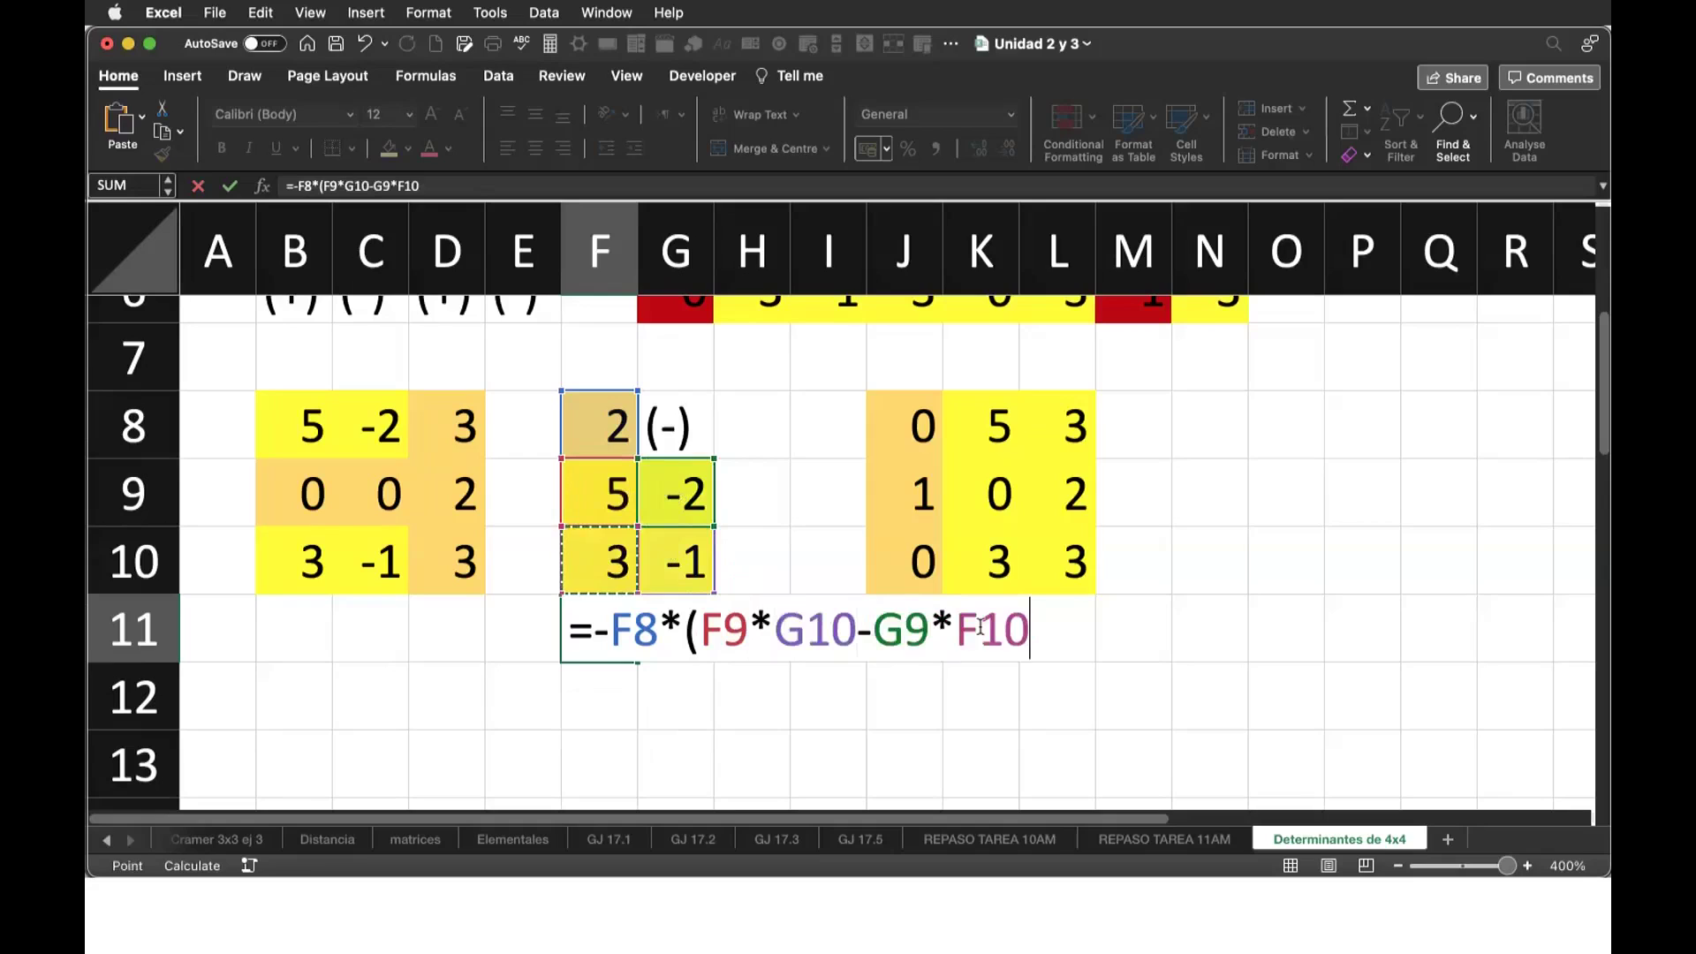
key(BackSpace)
key(BackSpace)
key(BackSpace)
key(BackSpace)
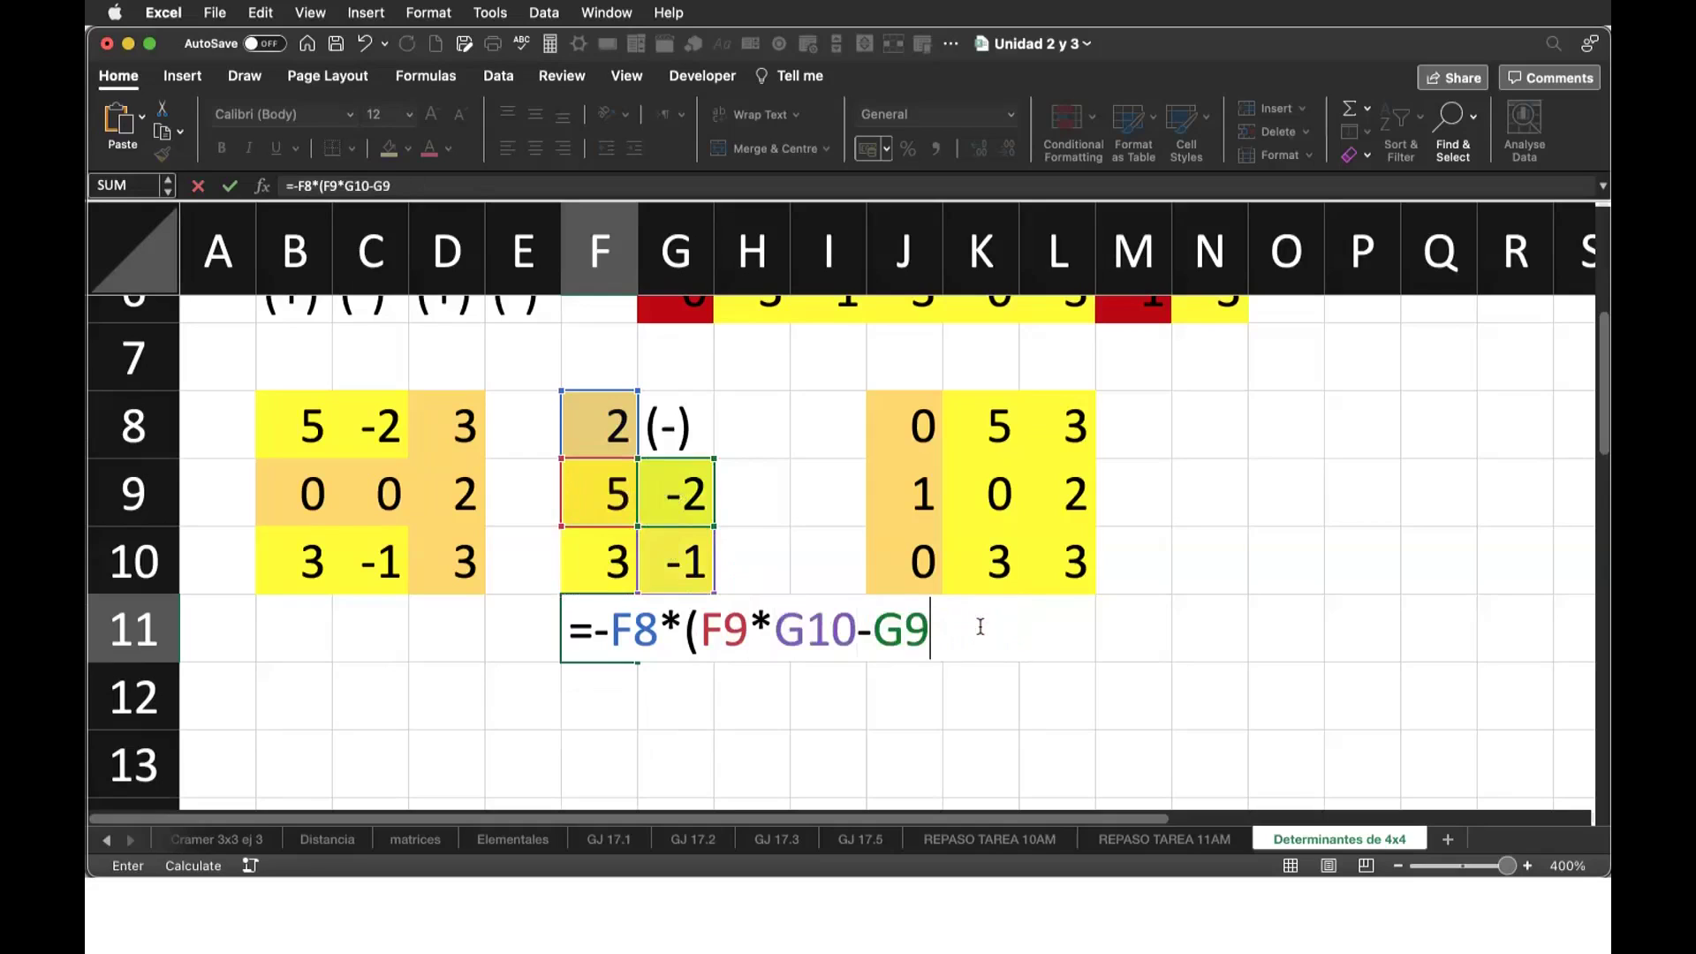
key(Escape)
Enter =F9*G10-G9*F10 in H9 so the 2x2 determinant shows 1.
click(689, 492)
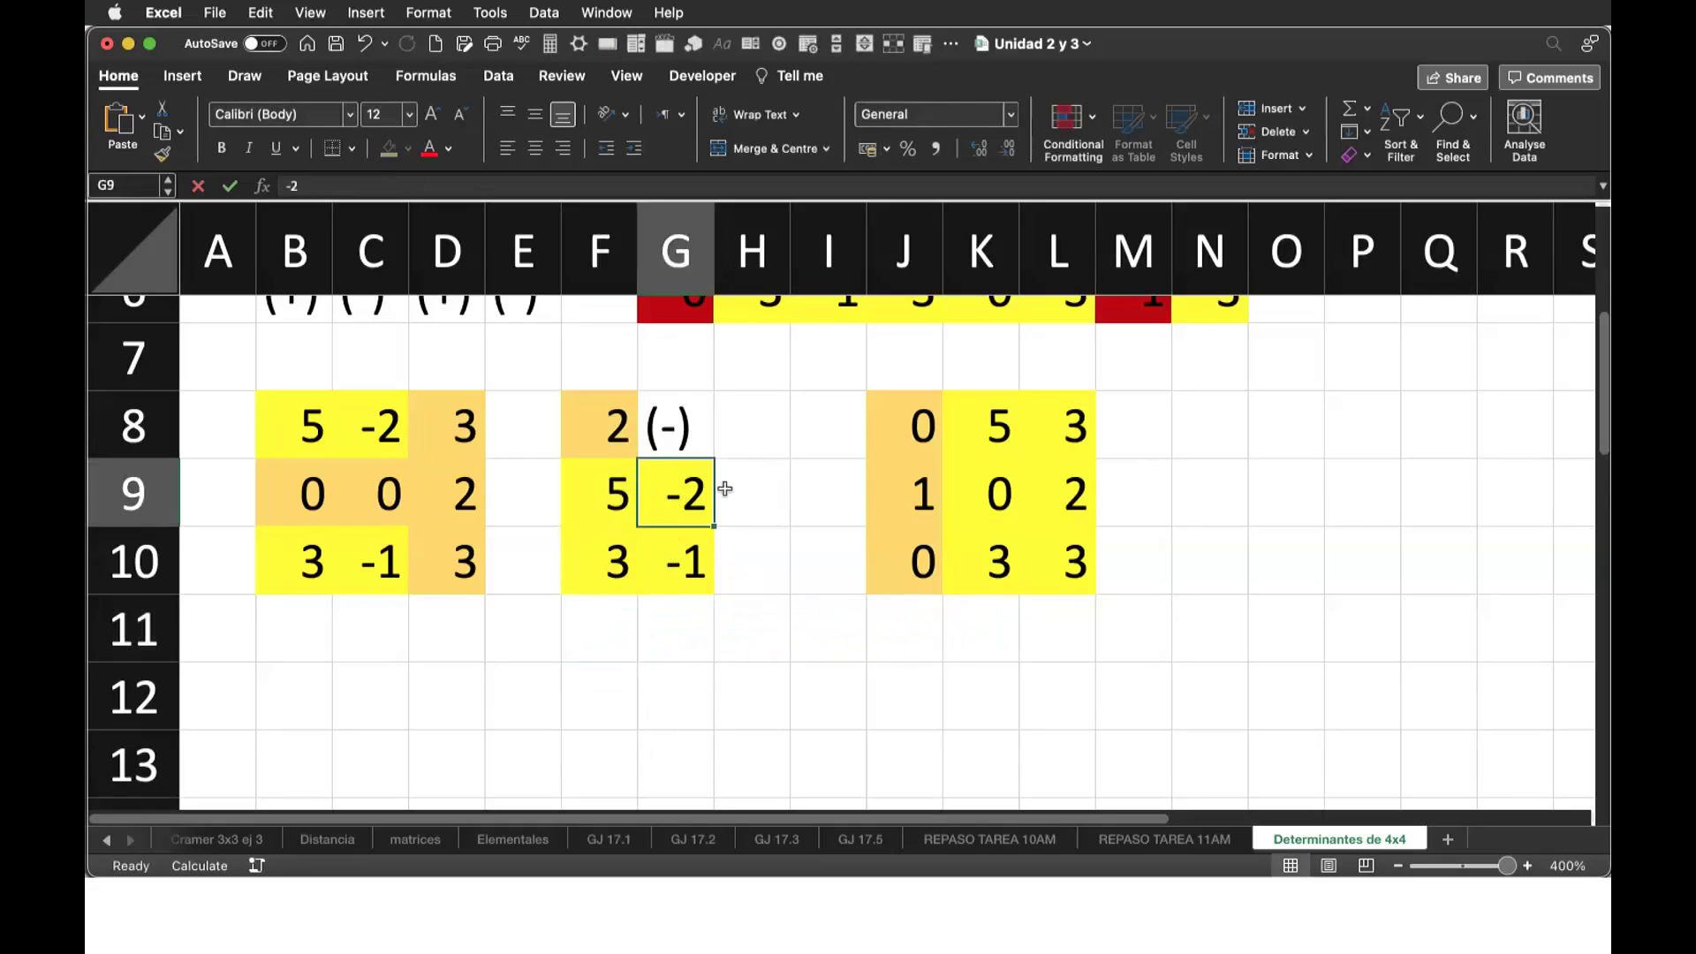
click(743, 501)
text(=)
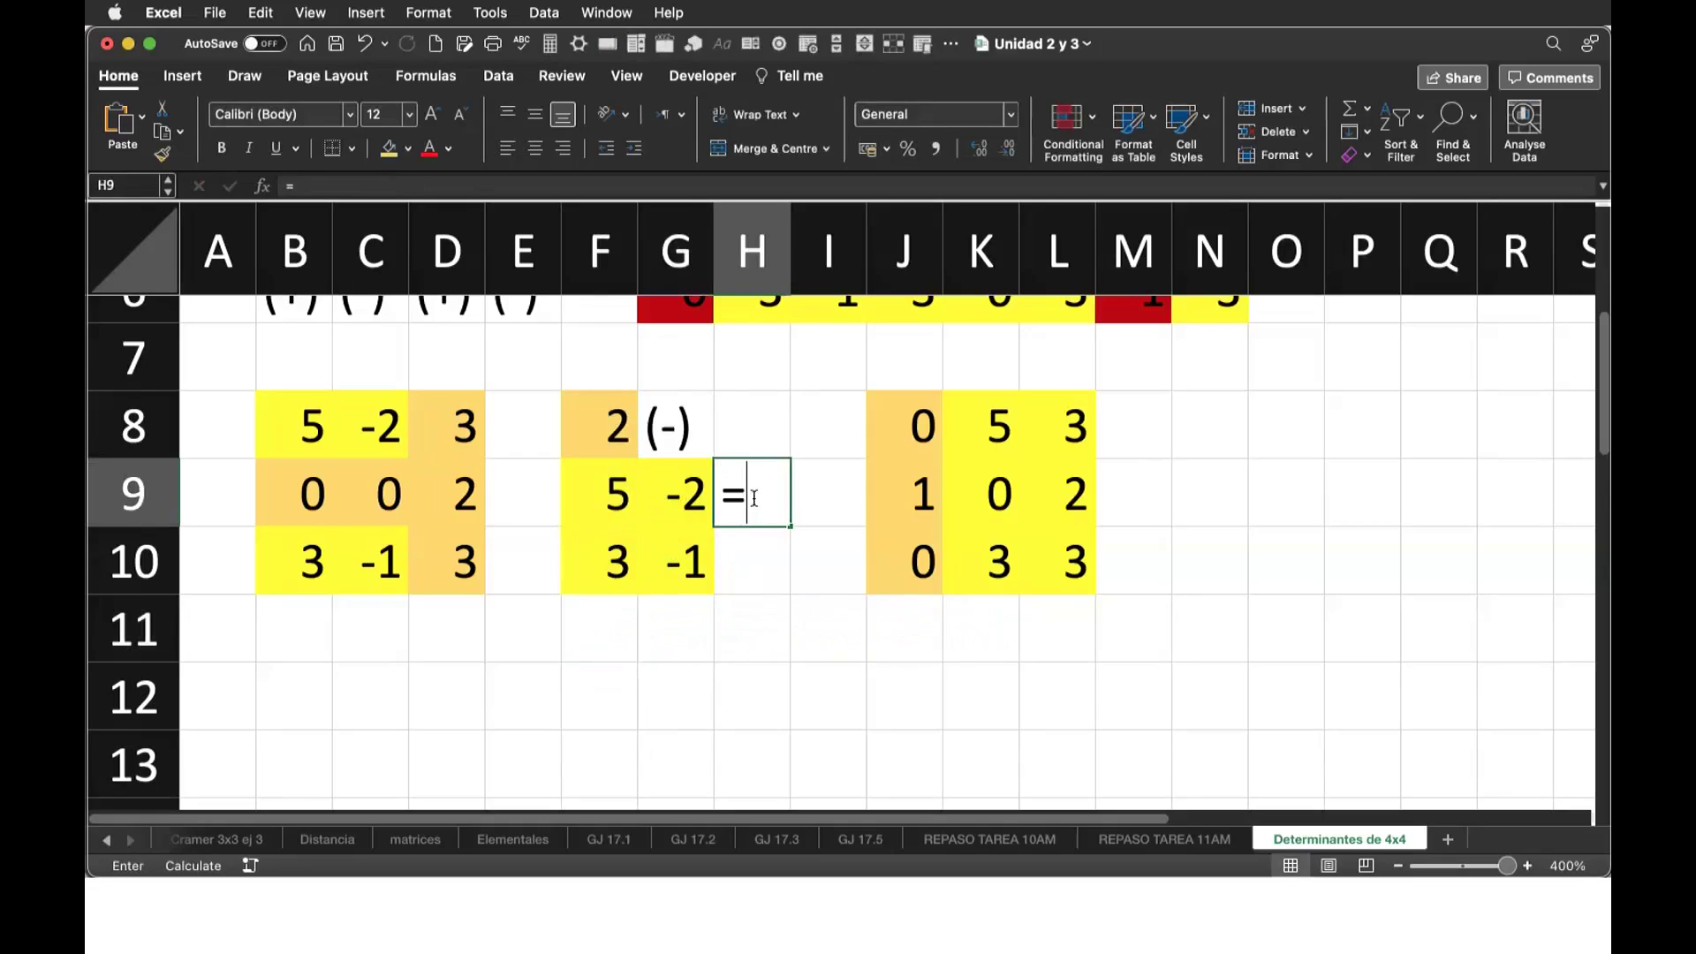
click(626, 501)
text(*)
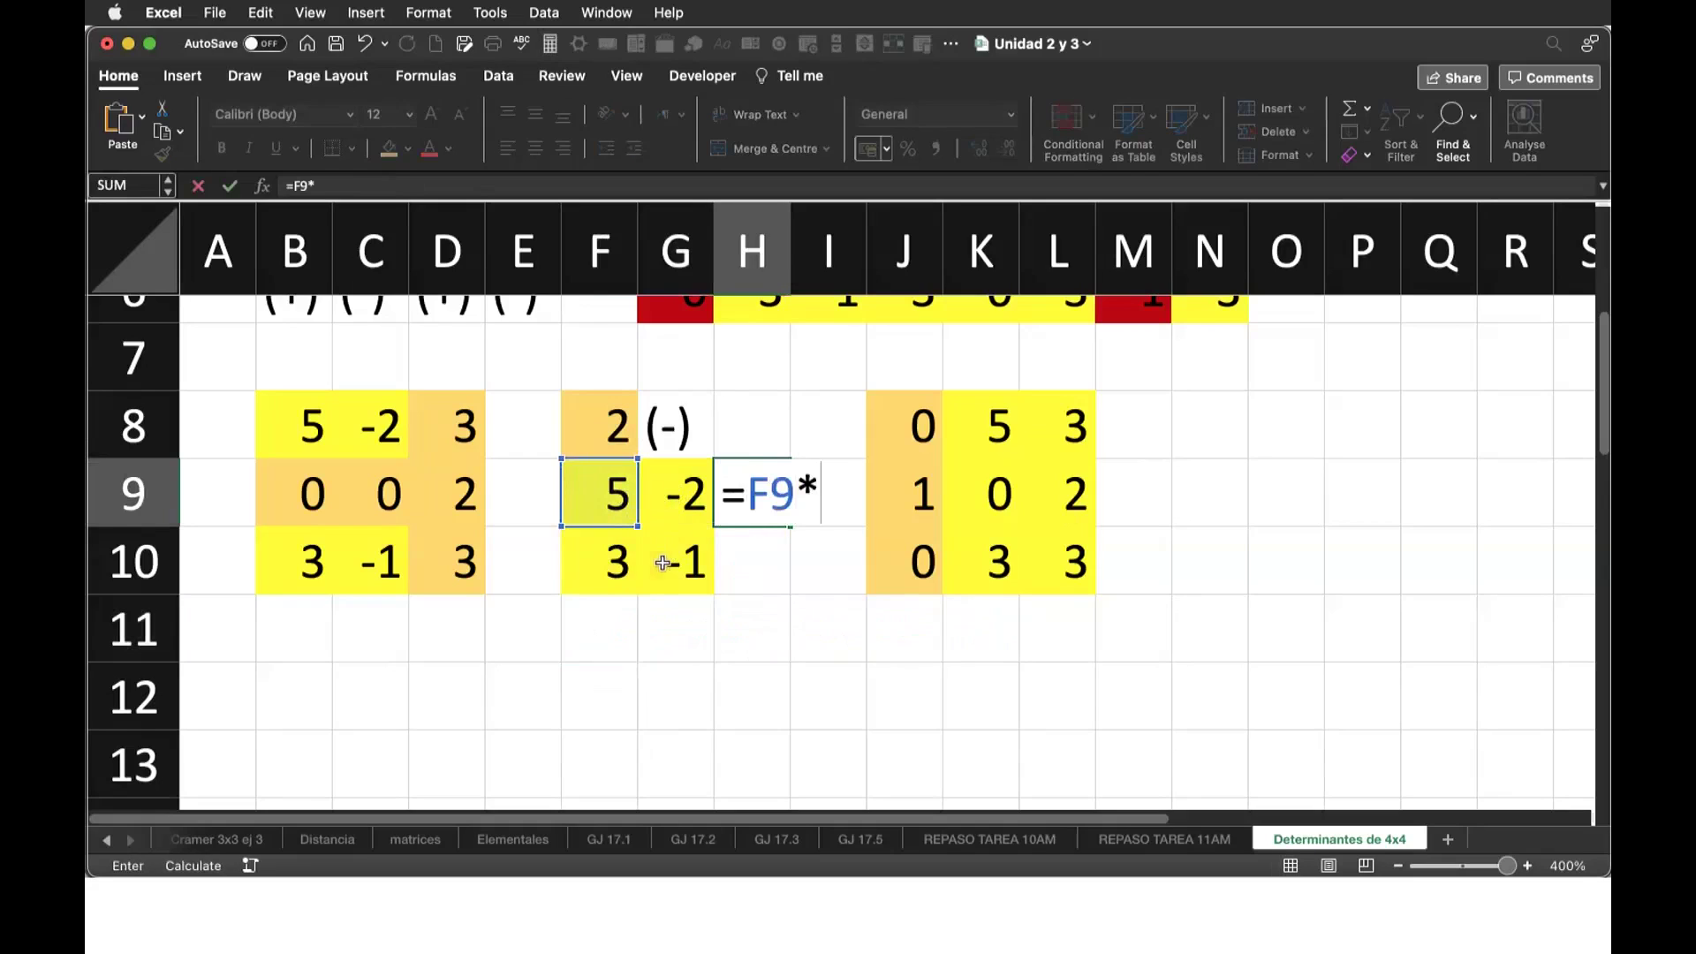
click(661, 545)
text(-)
click(684, 469)
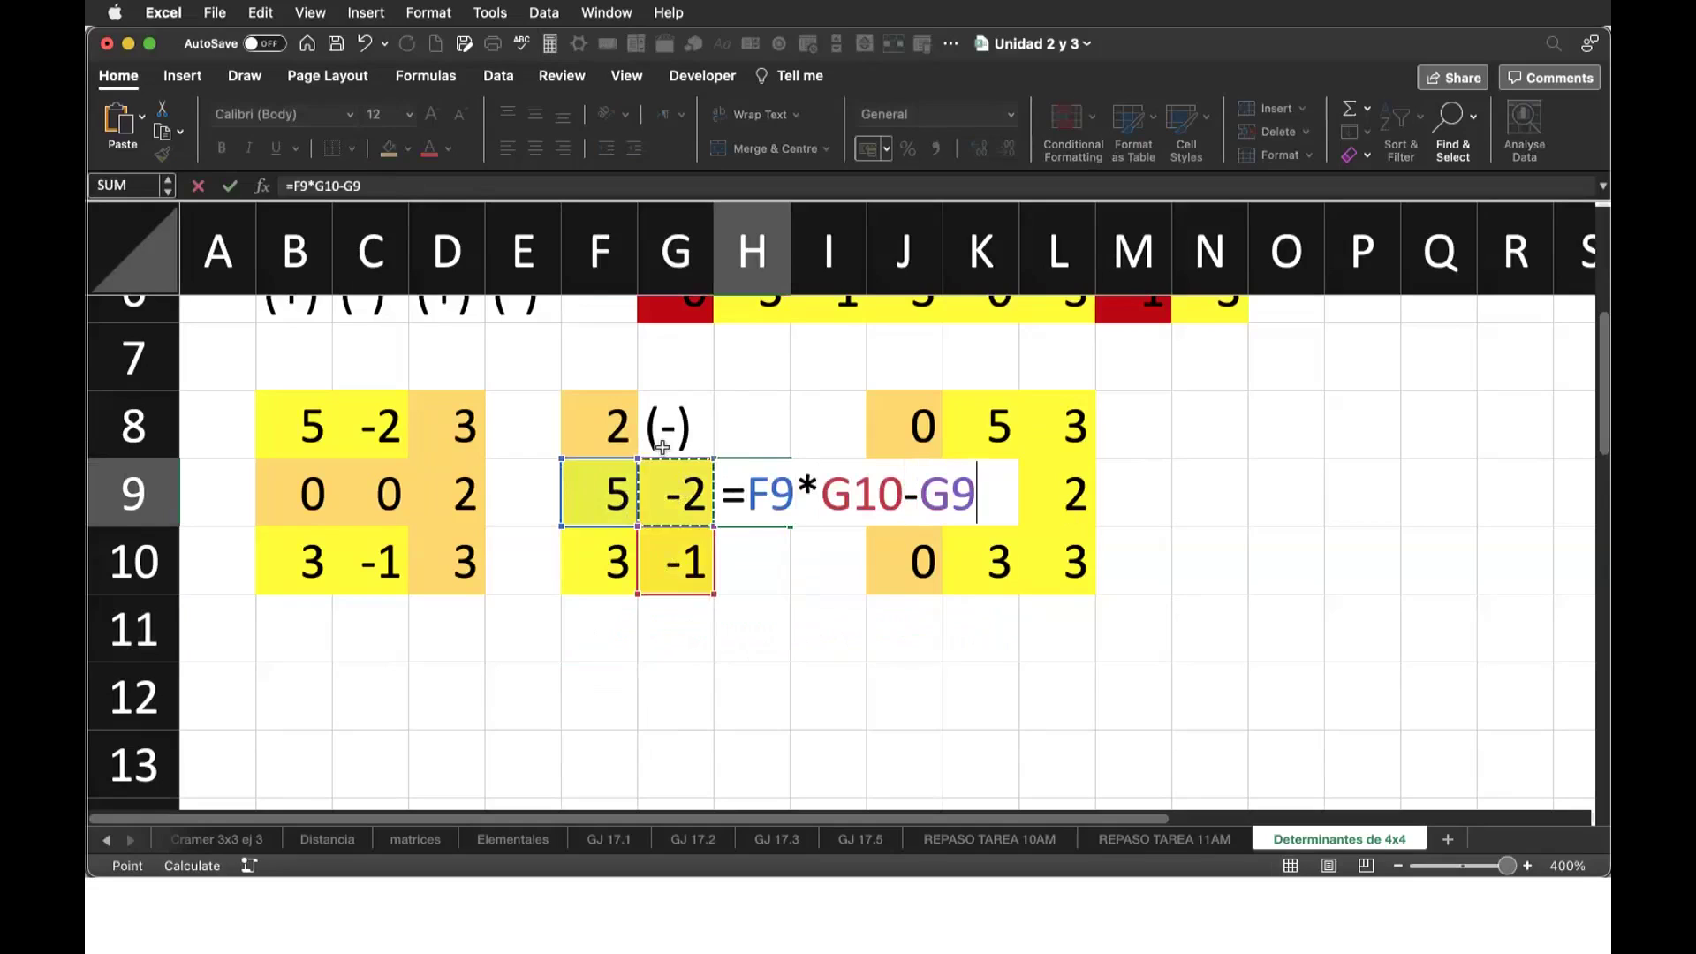
text(*)
click(609, 553)
text())
key(BackSpace)
key(Return)
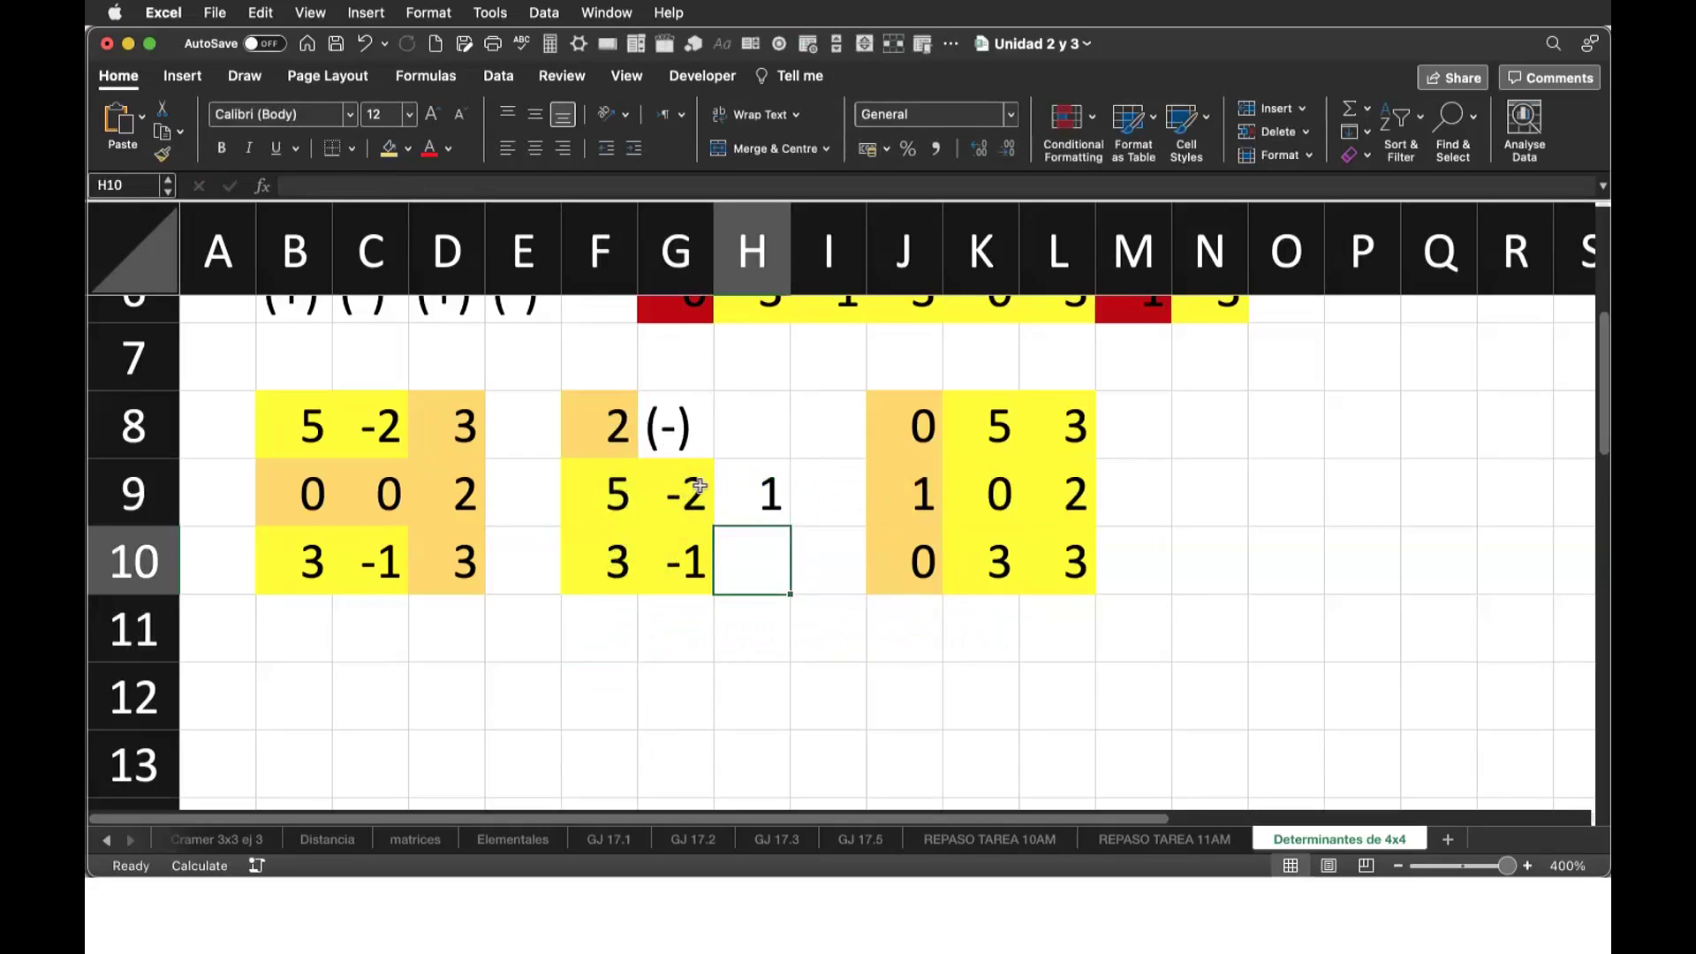
click(767, 491)
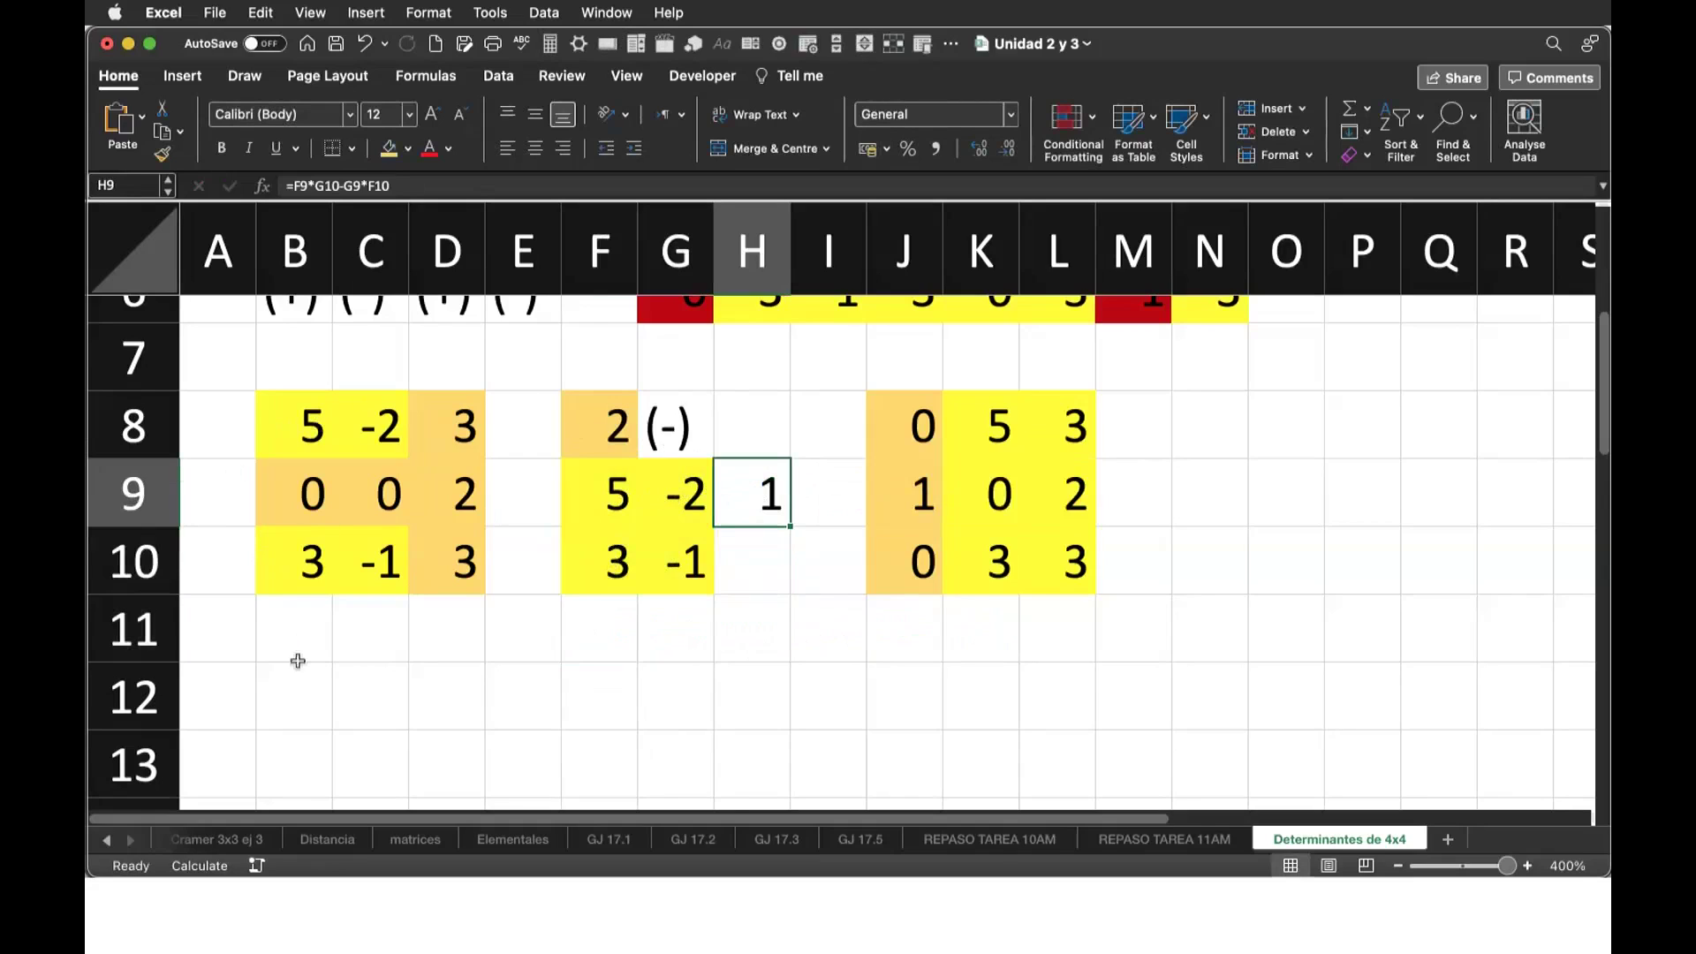
Enter =-F8*H9 in B11 to get the signed cofactor term -2.
click(297, 632)
text(=)
click(616, 435)
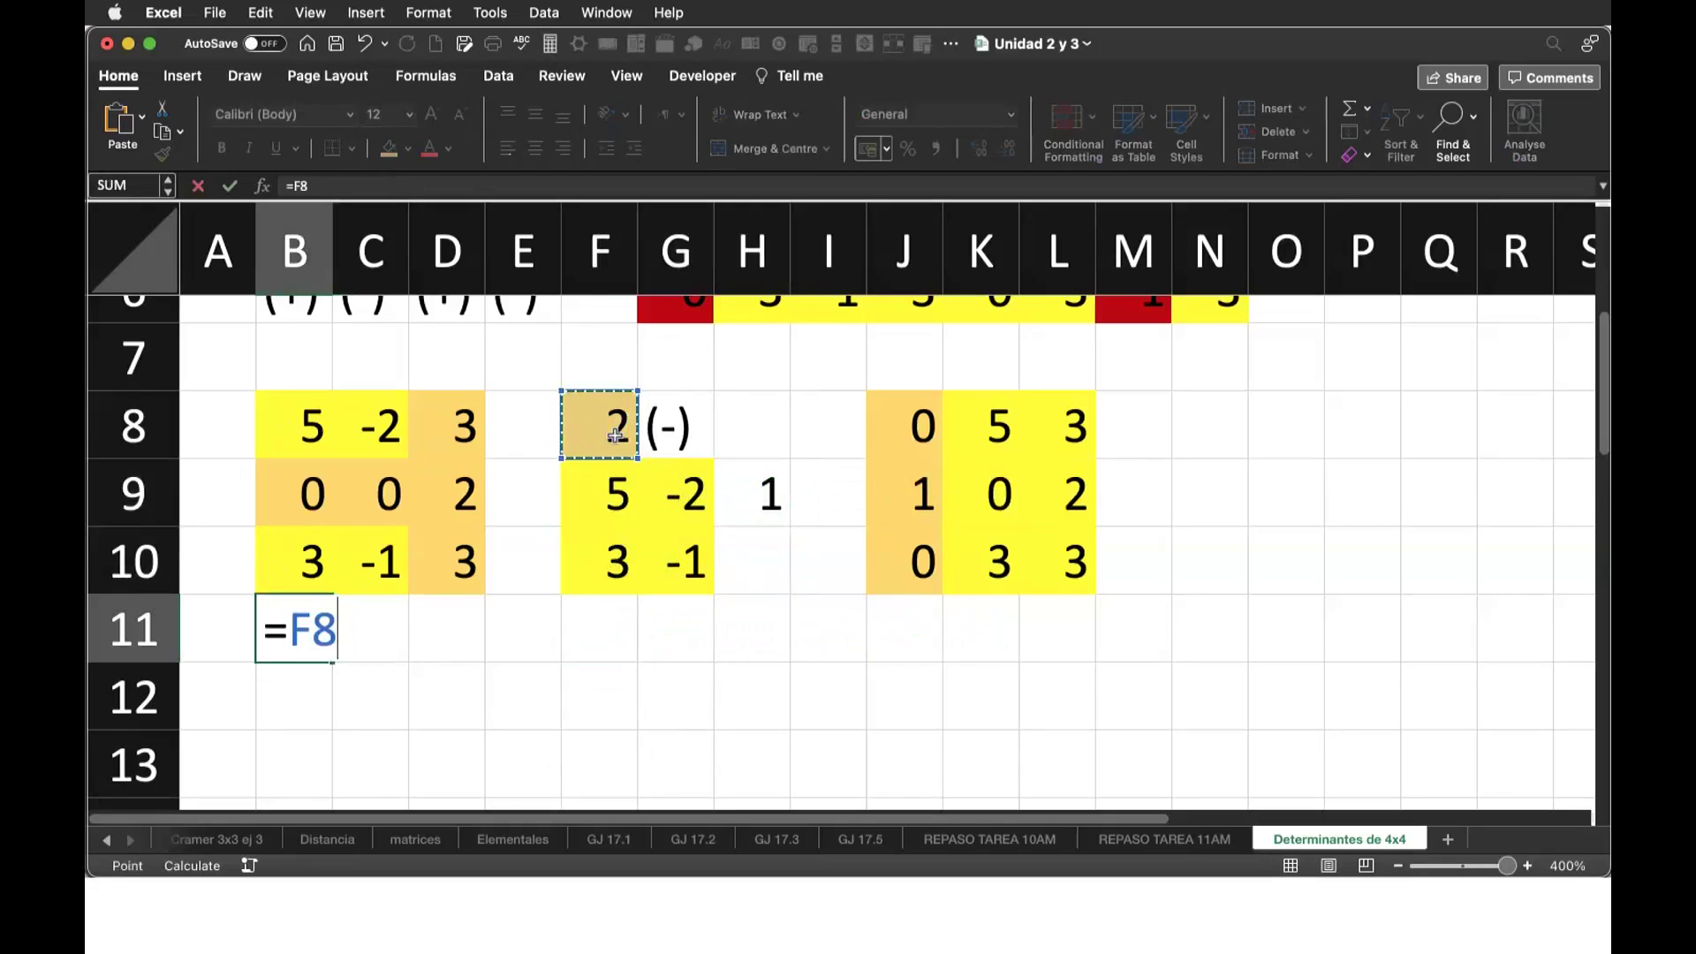
click(294, 629)
text(-F8)
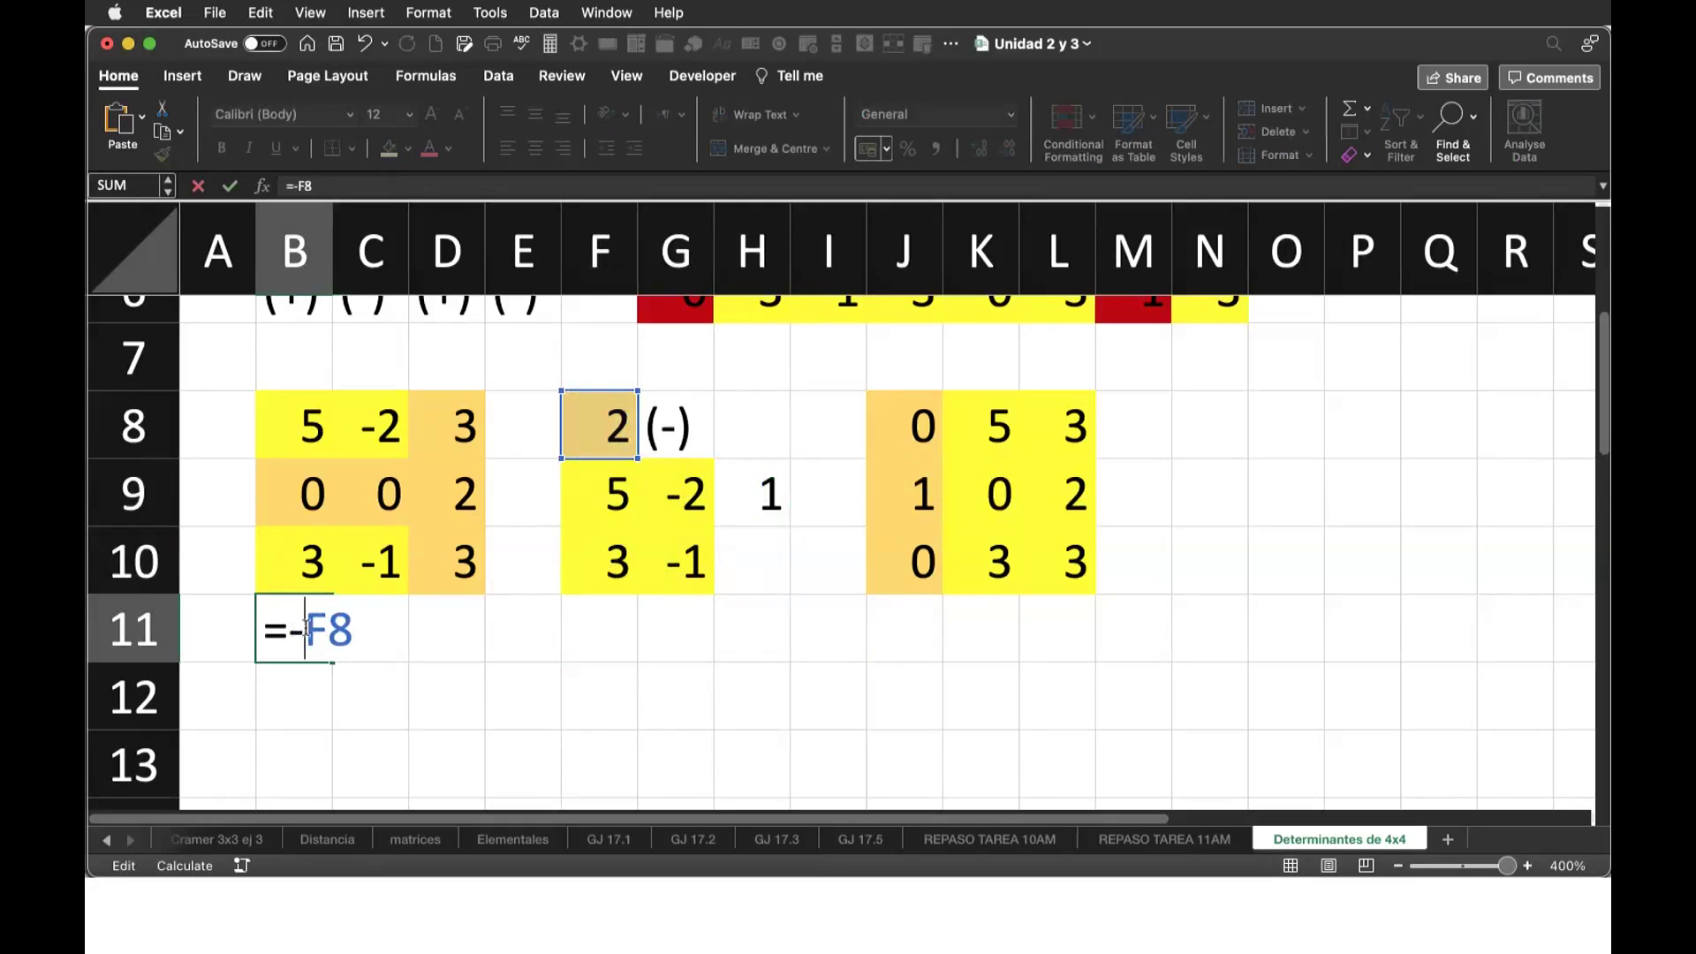
text(*)
click(757, 496)
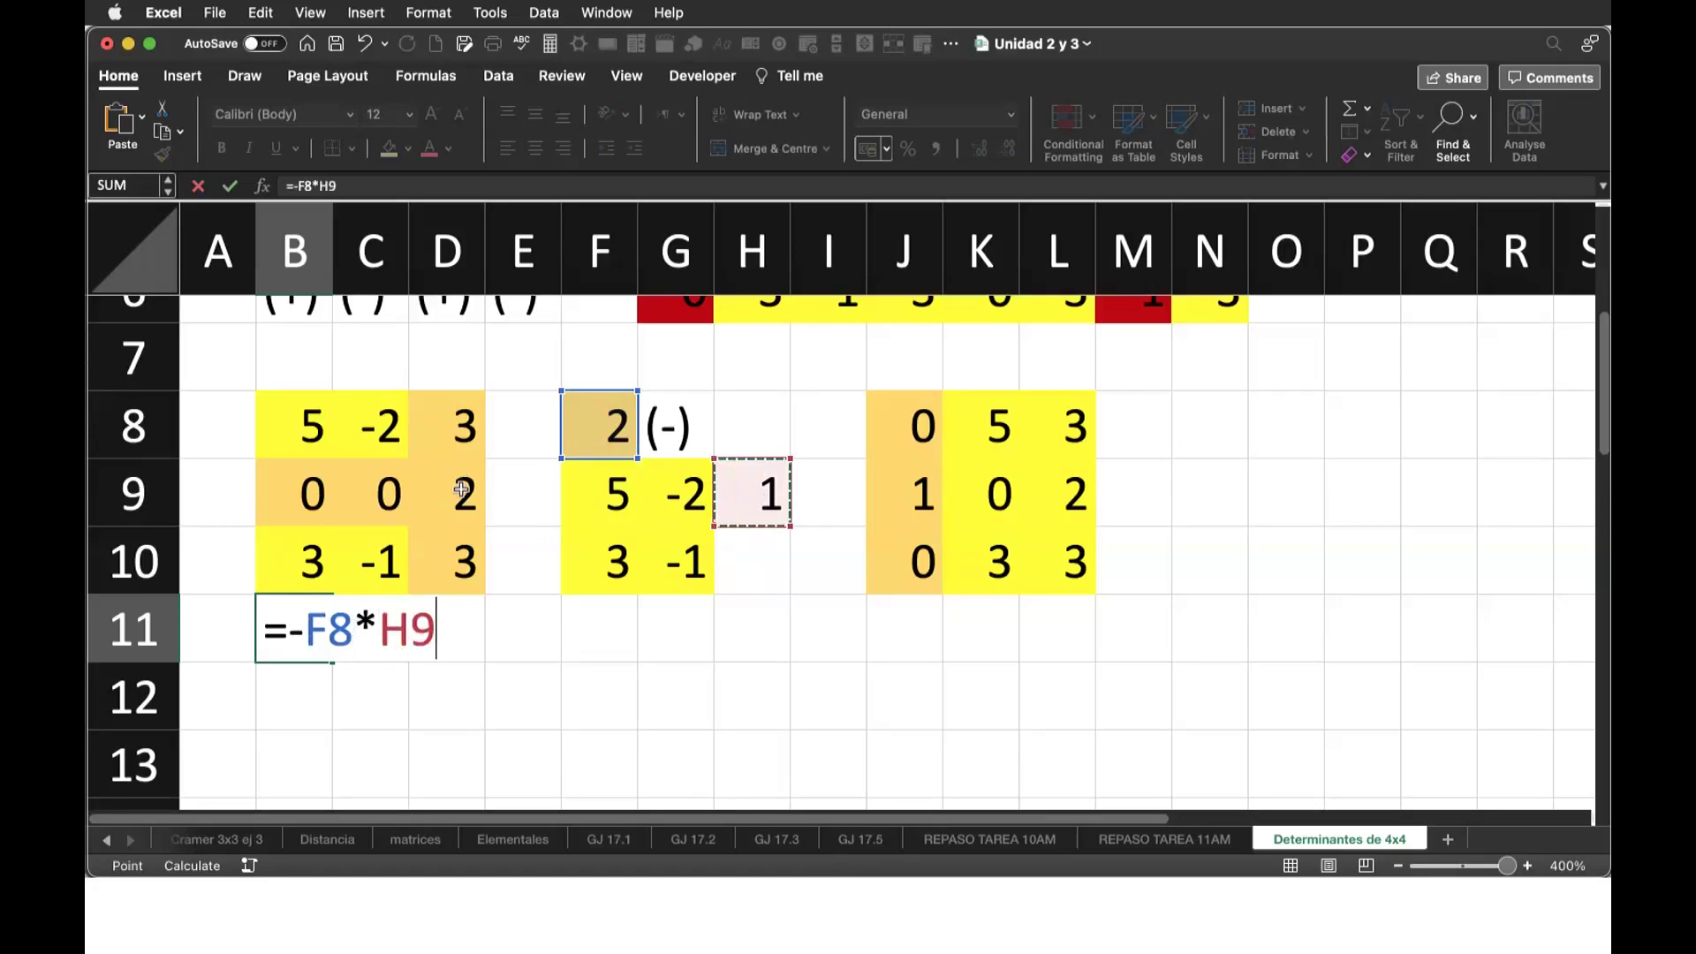
key(Return)
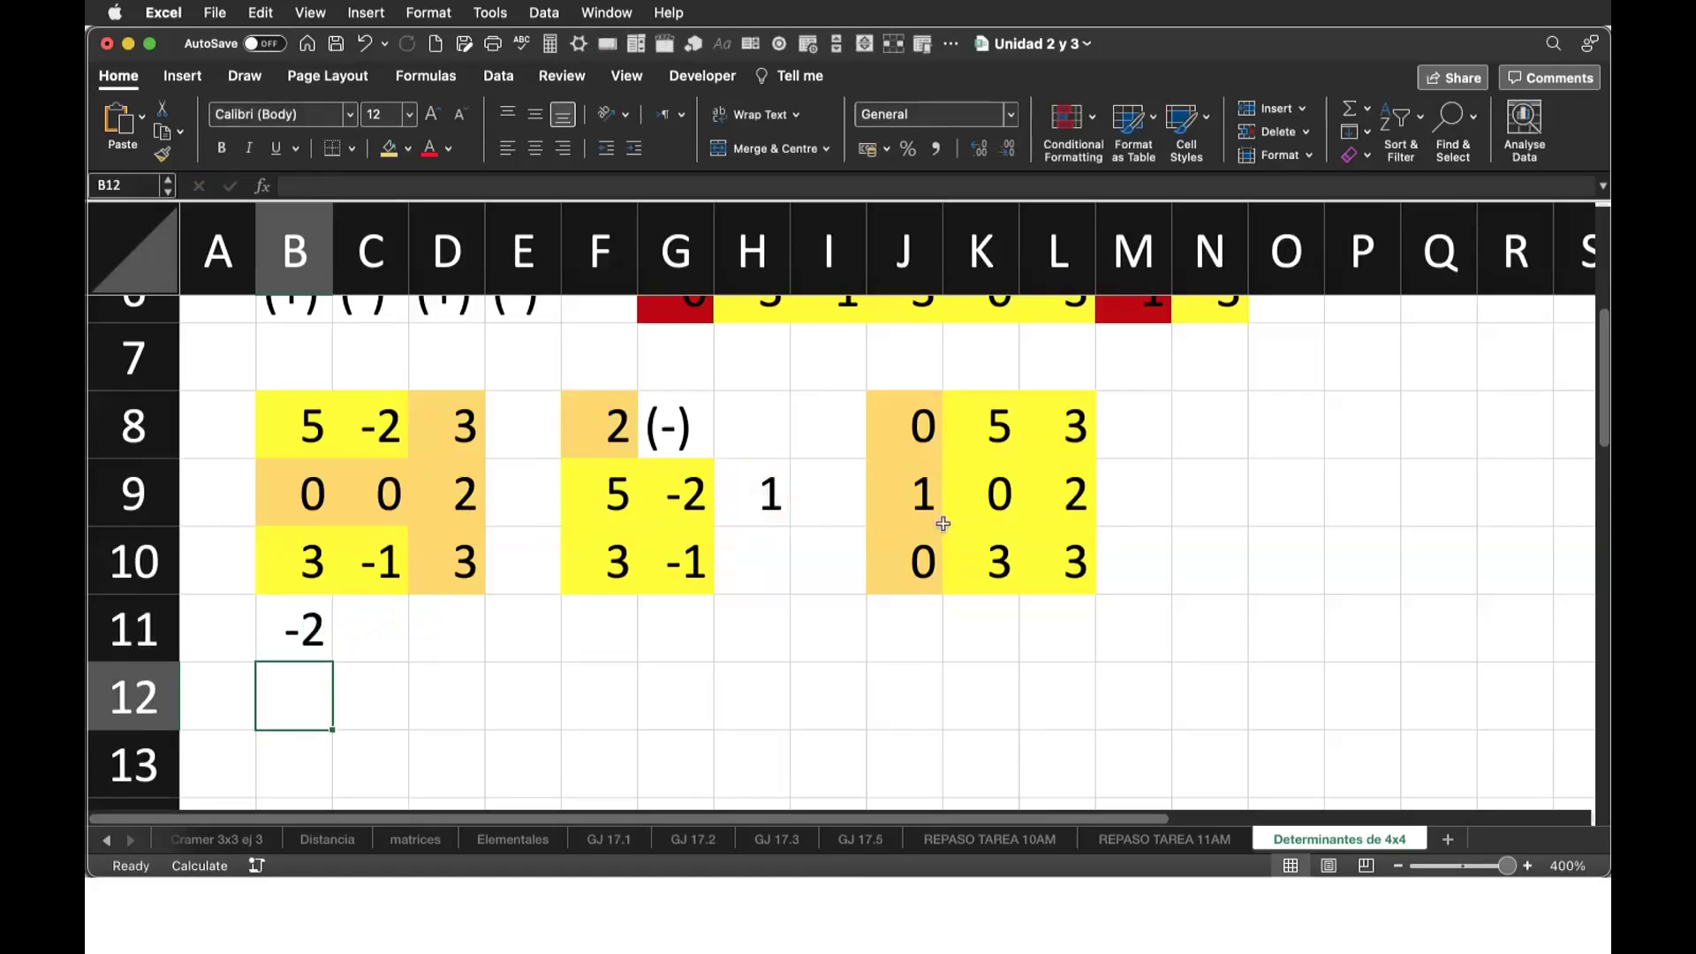
Put pivot 1 in N8 and sign label (-) in O8, filling N8 light orange.
drag(915, 490, 1047, 493)
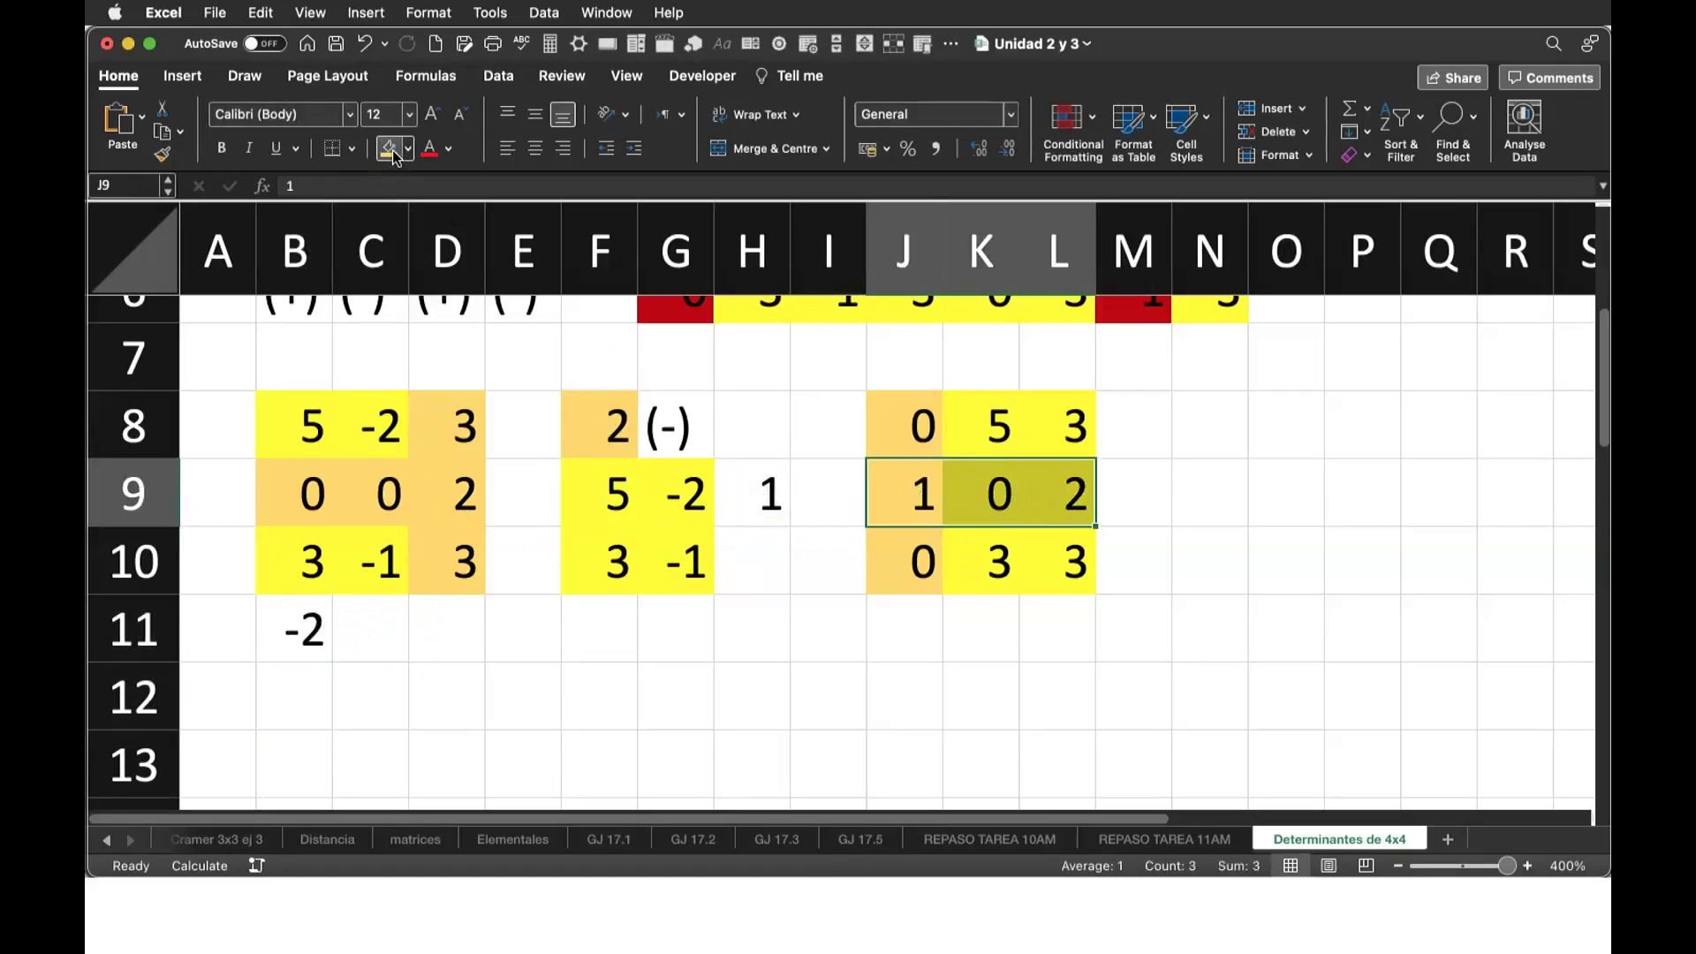
click(1204, 425)
text(1)
click(1255, 431)
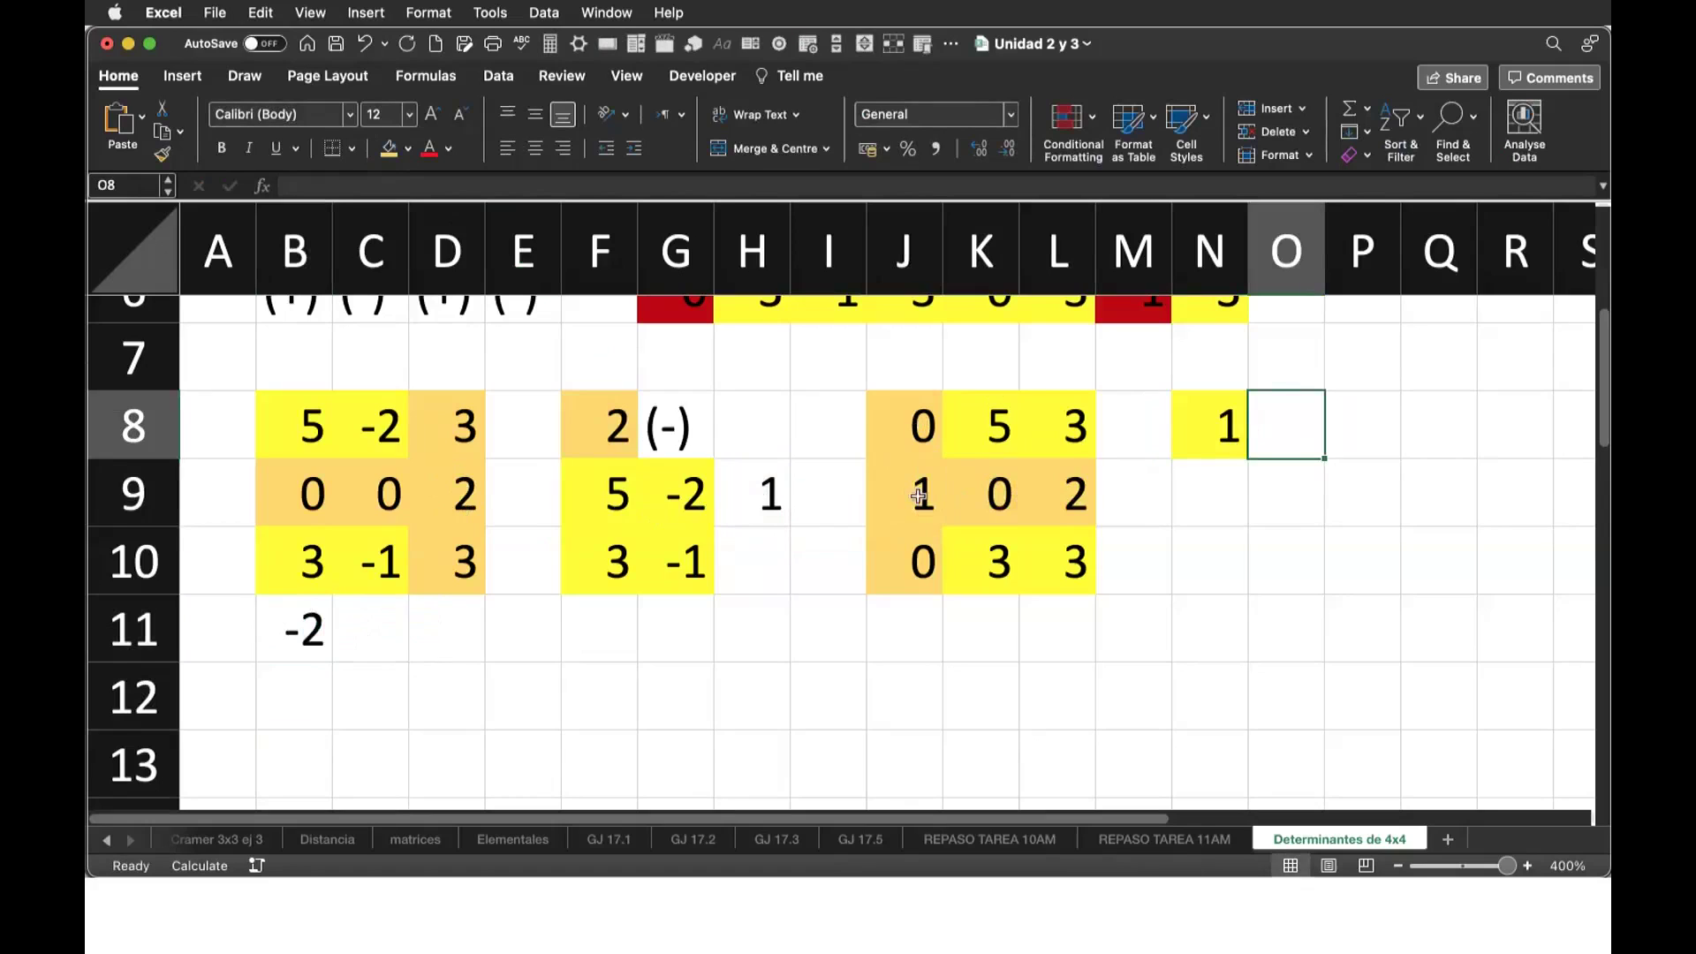
text((-))
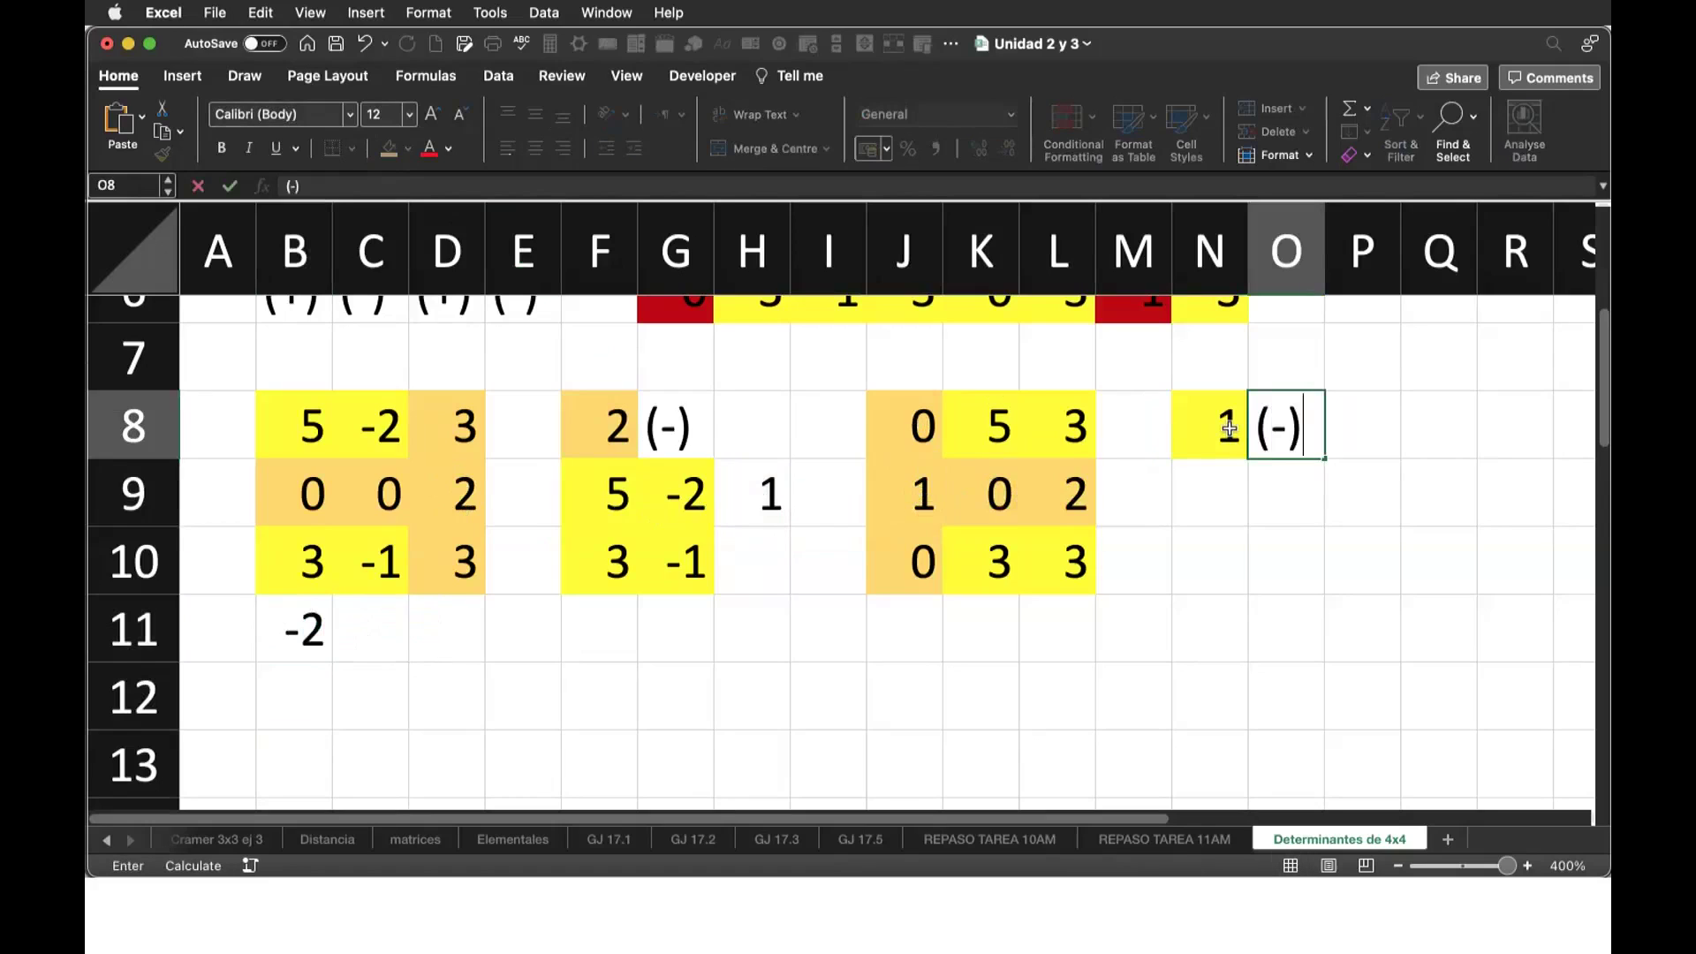
key(Return)
click(1192, 401)
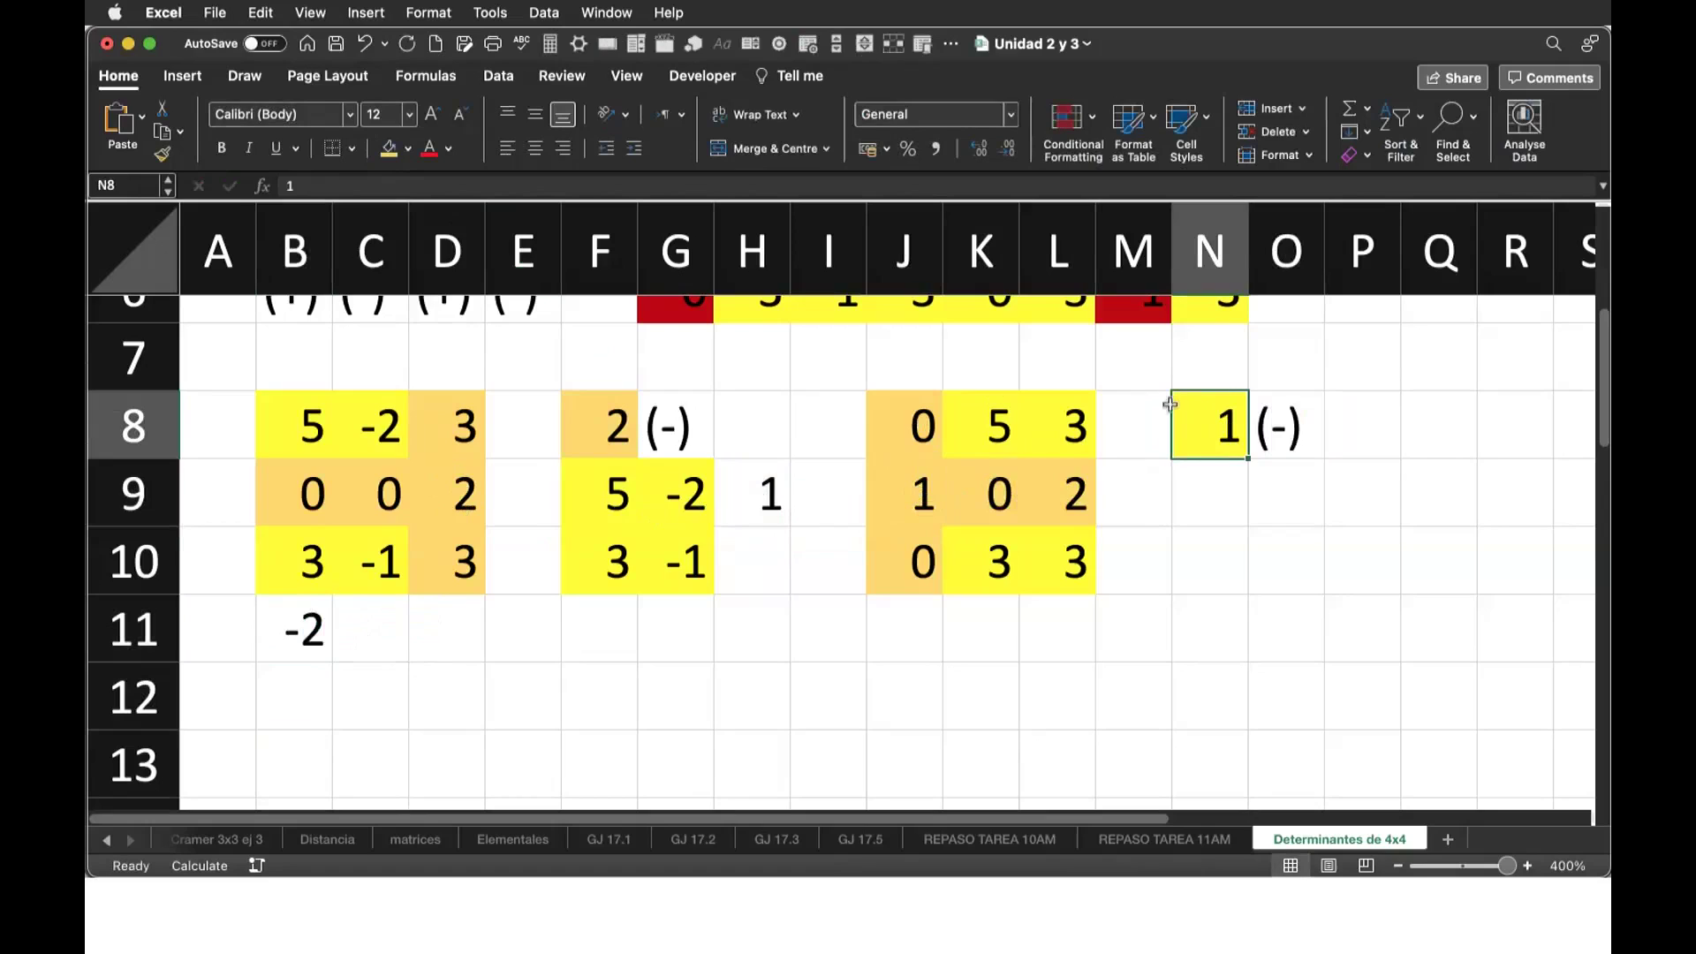
click(389, 148)
Copy 5 3 from K8:L8 to N9:O9 and 3 3 from K10:L10 to N10:O10.
drag(1003, 428, 1060, 430)
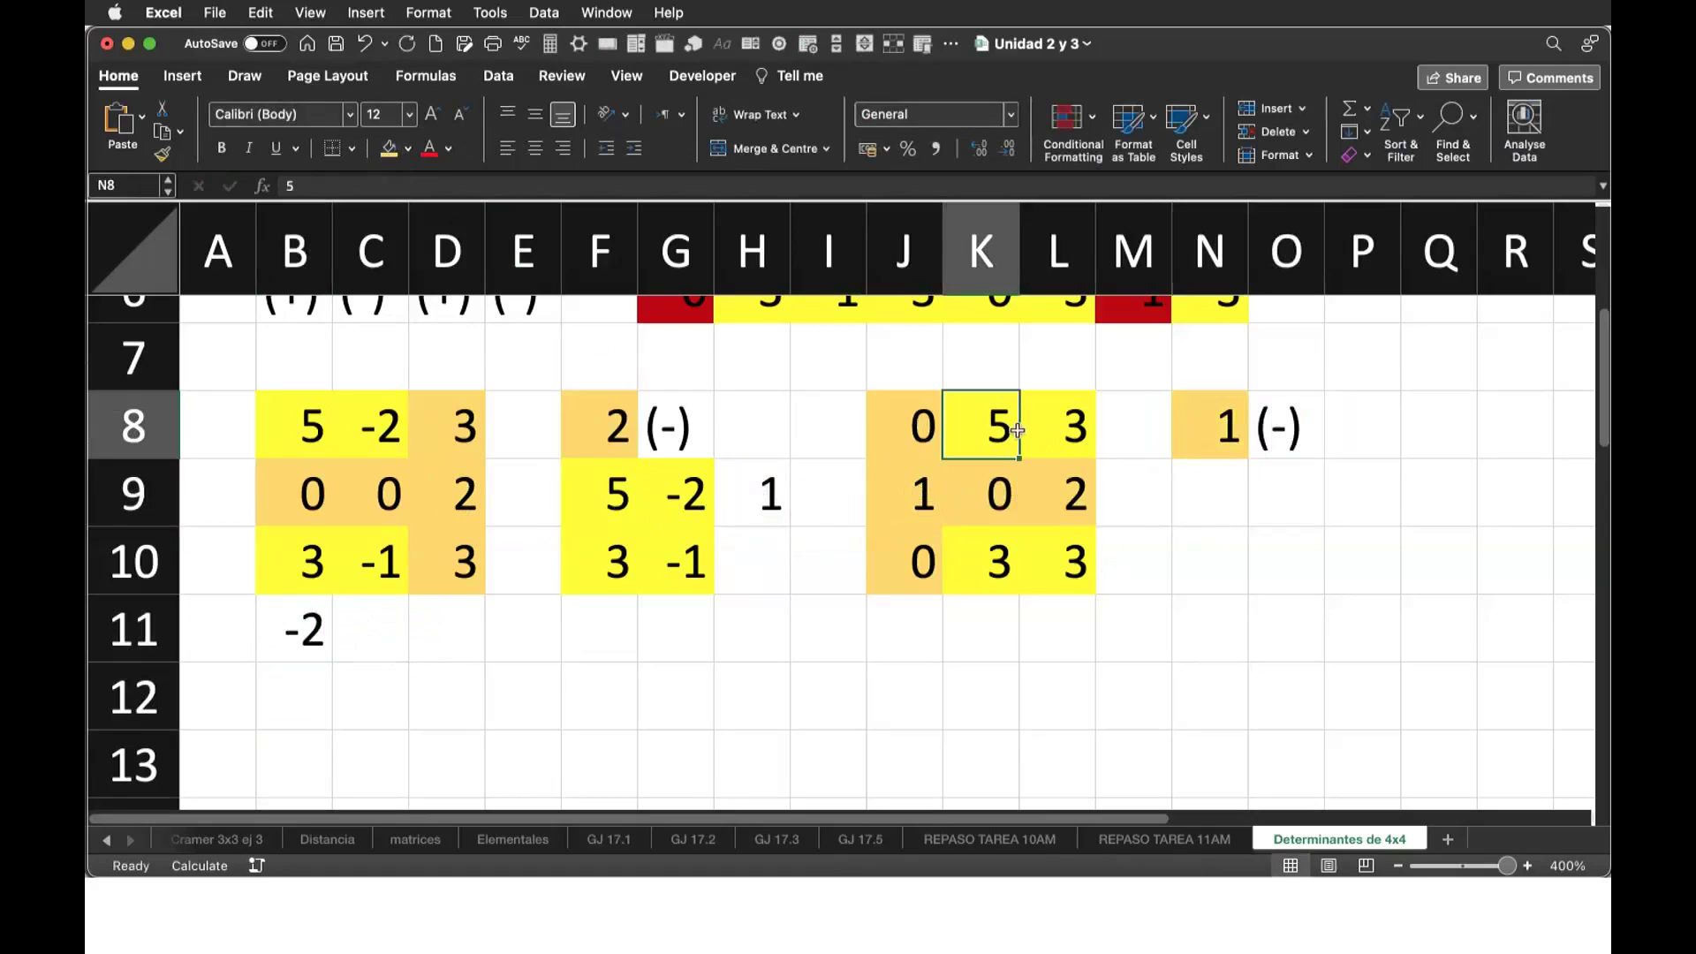
key(super+c)
click(1204, 481)
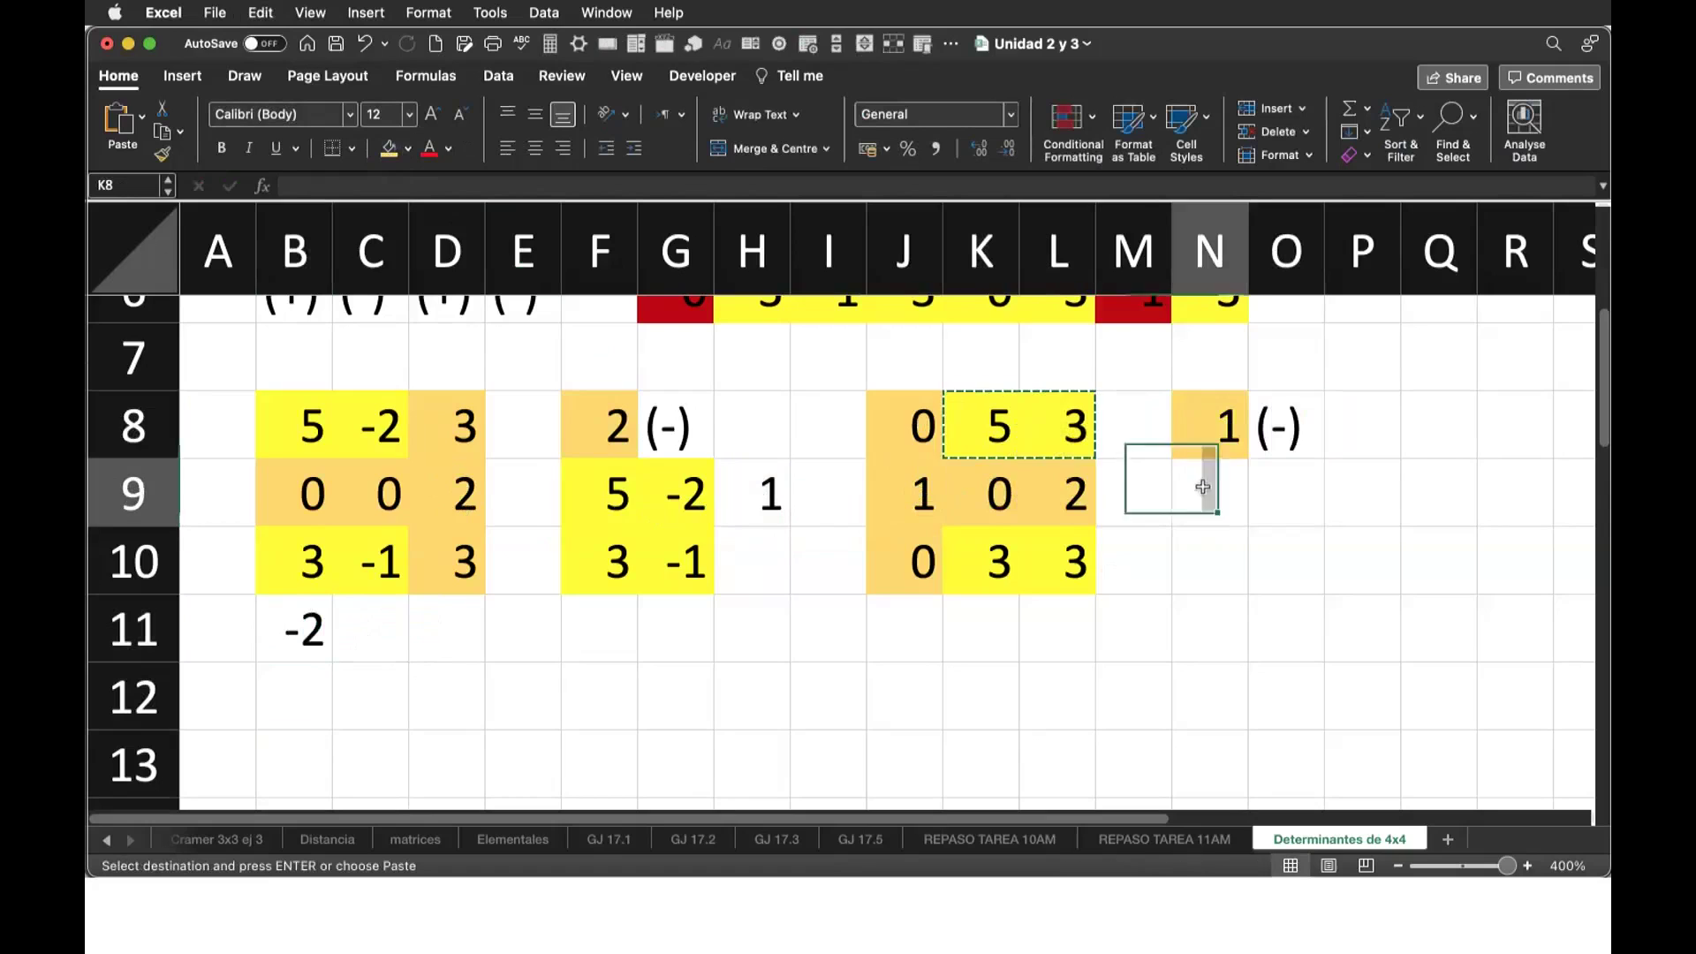
key(super+v)
drag(997, 557, 1056, 562)
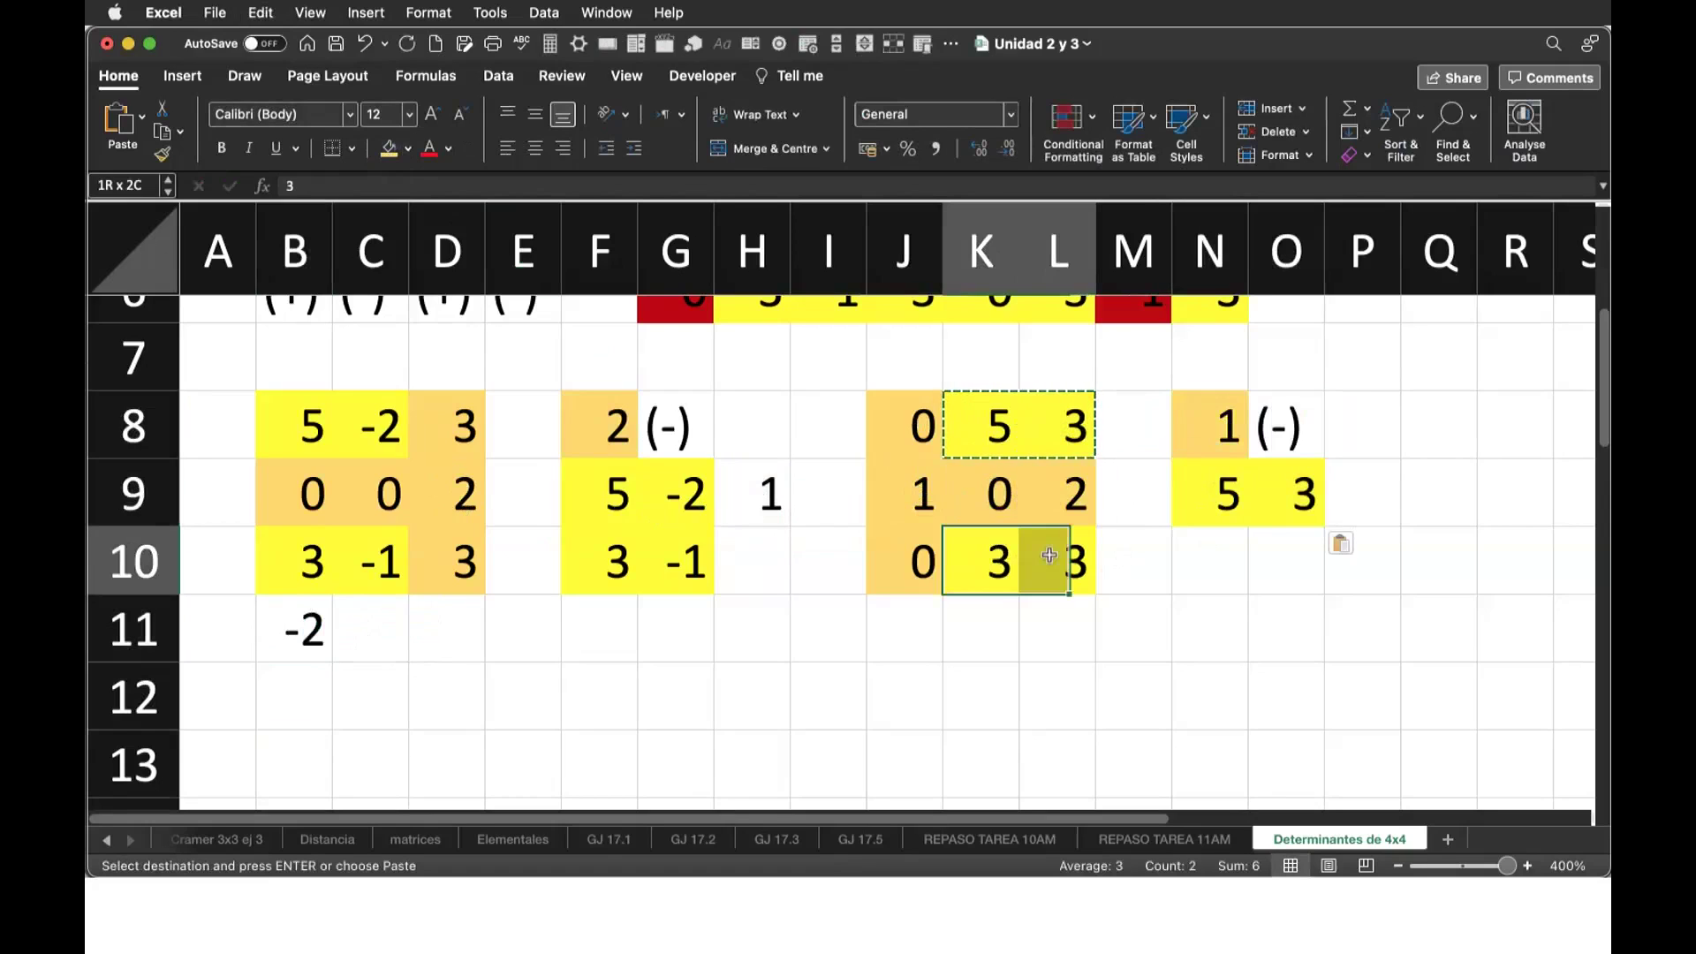
key(super+c)
click(1206, 560)
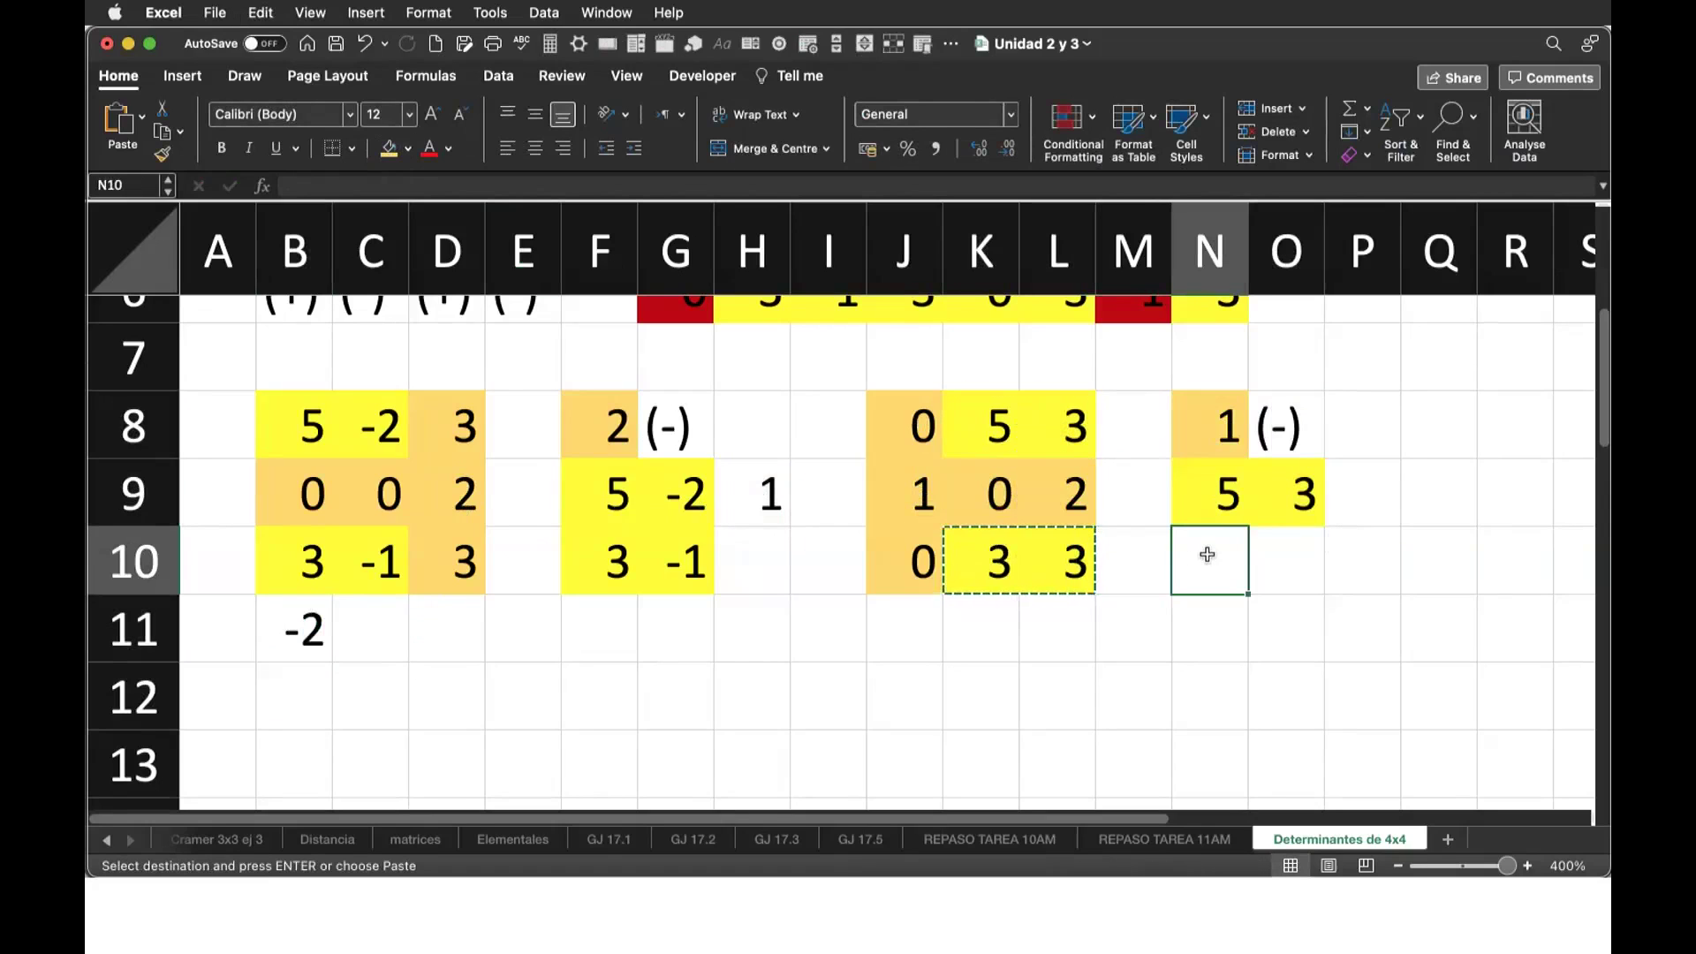
key(super+v)
key(Escape)
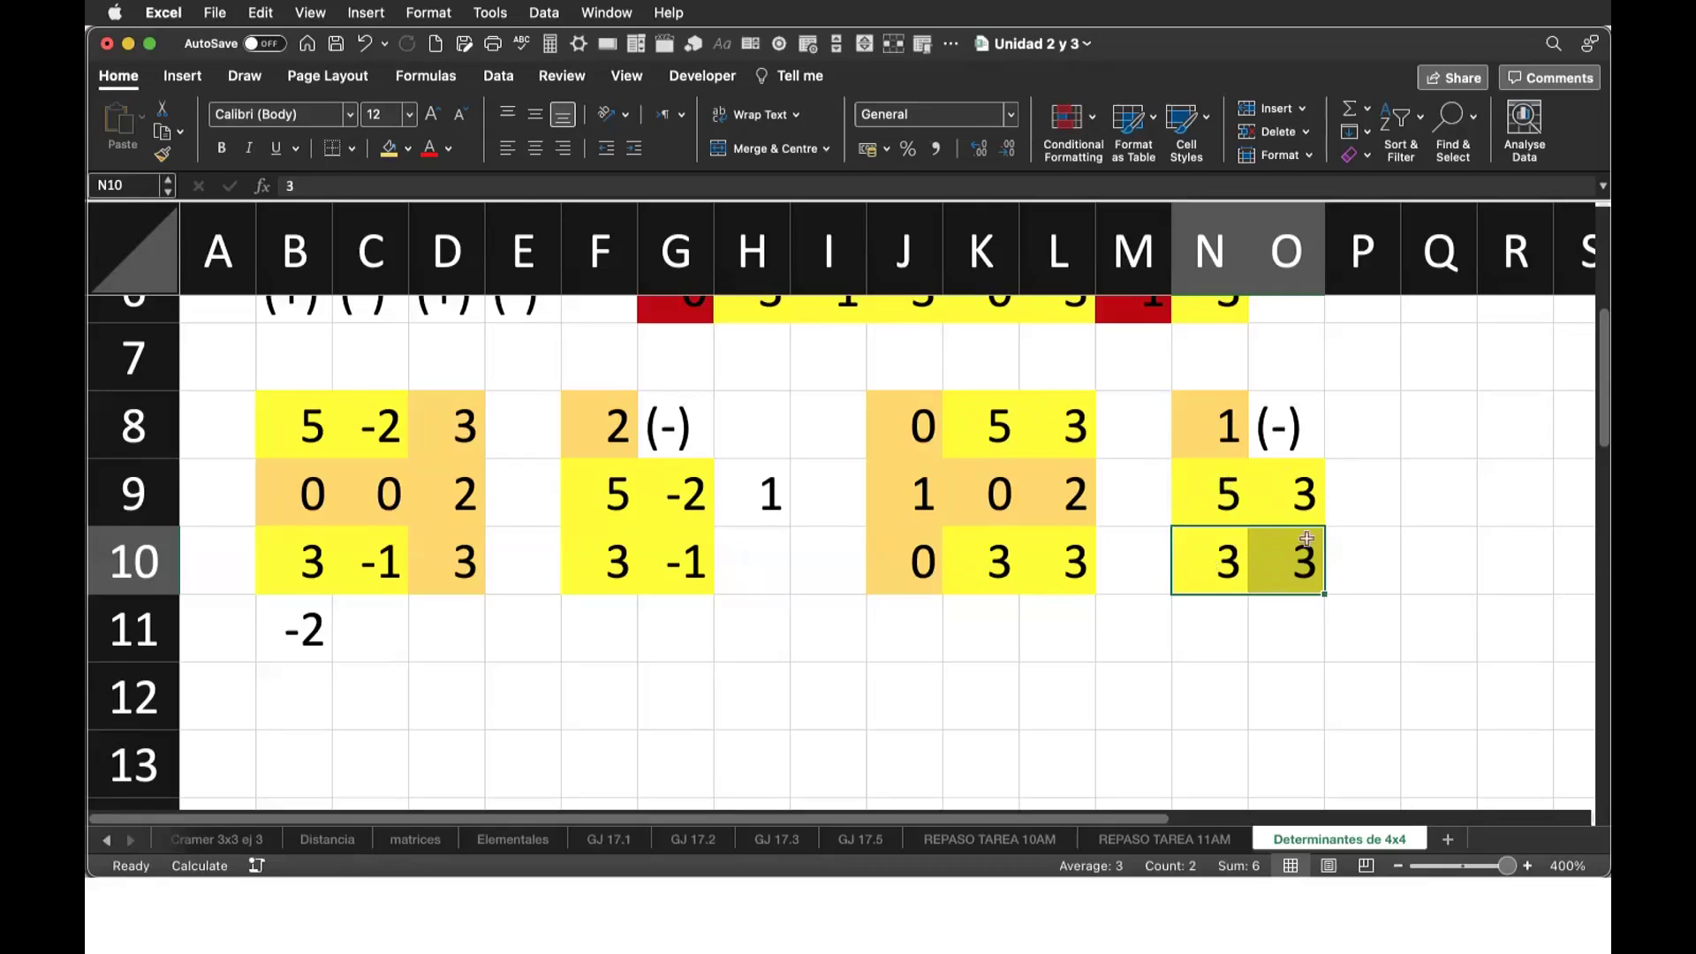
Enter =N9*O10-O9*N10 in P9, giving the 2x2 determinant 6.
click(1349, 484)
text(=)
click(1210, 492)
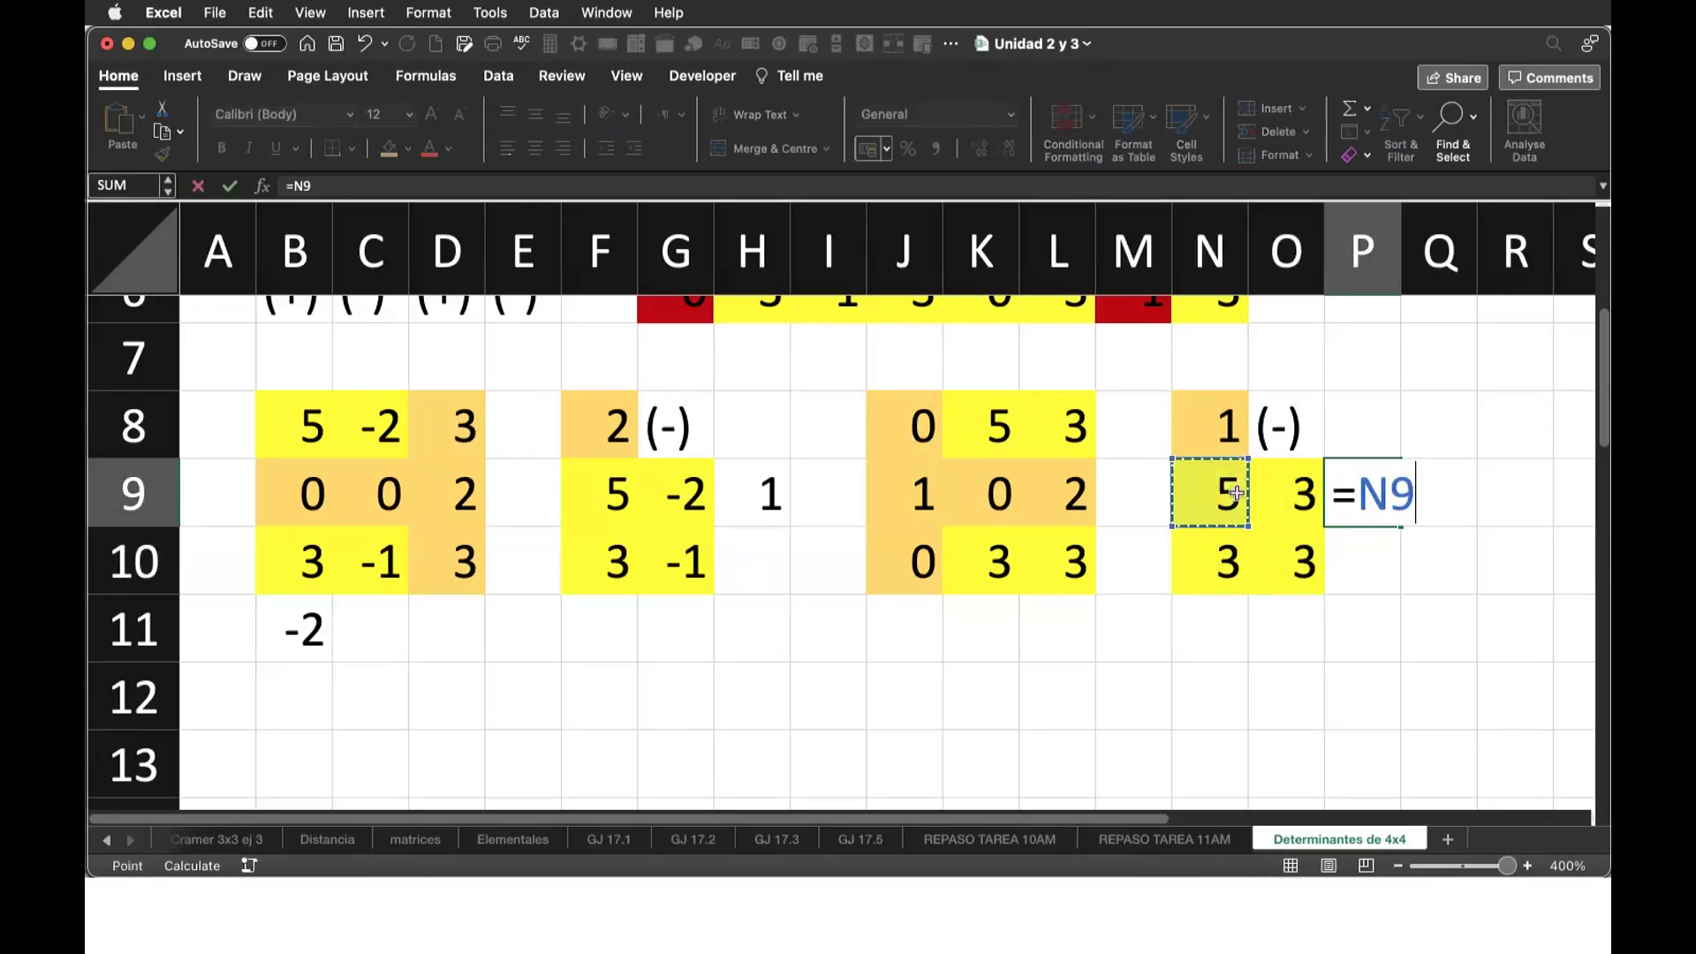
text(*)
click(1292, 546)
text(-)
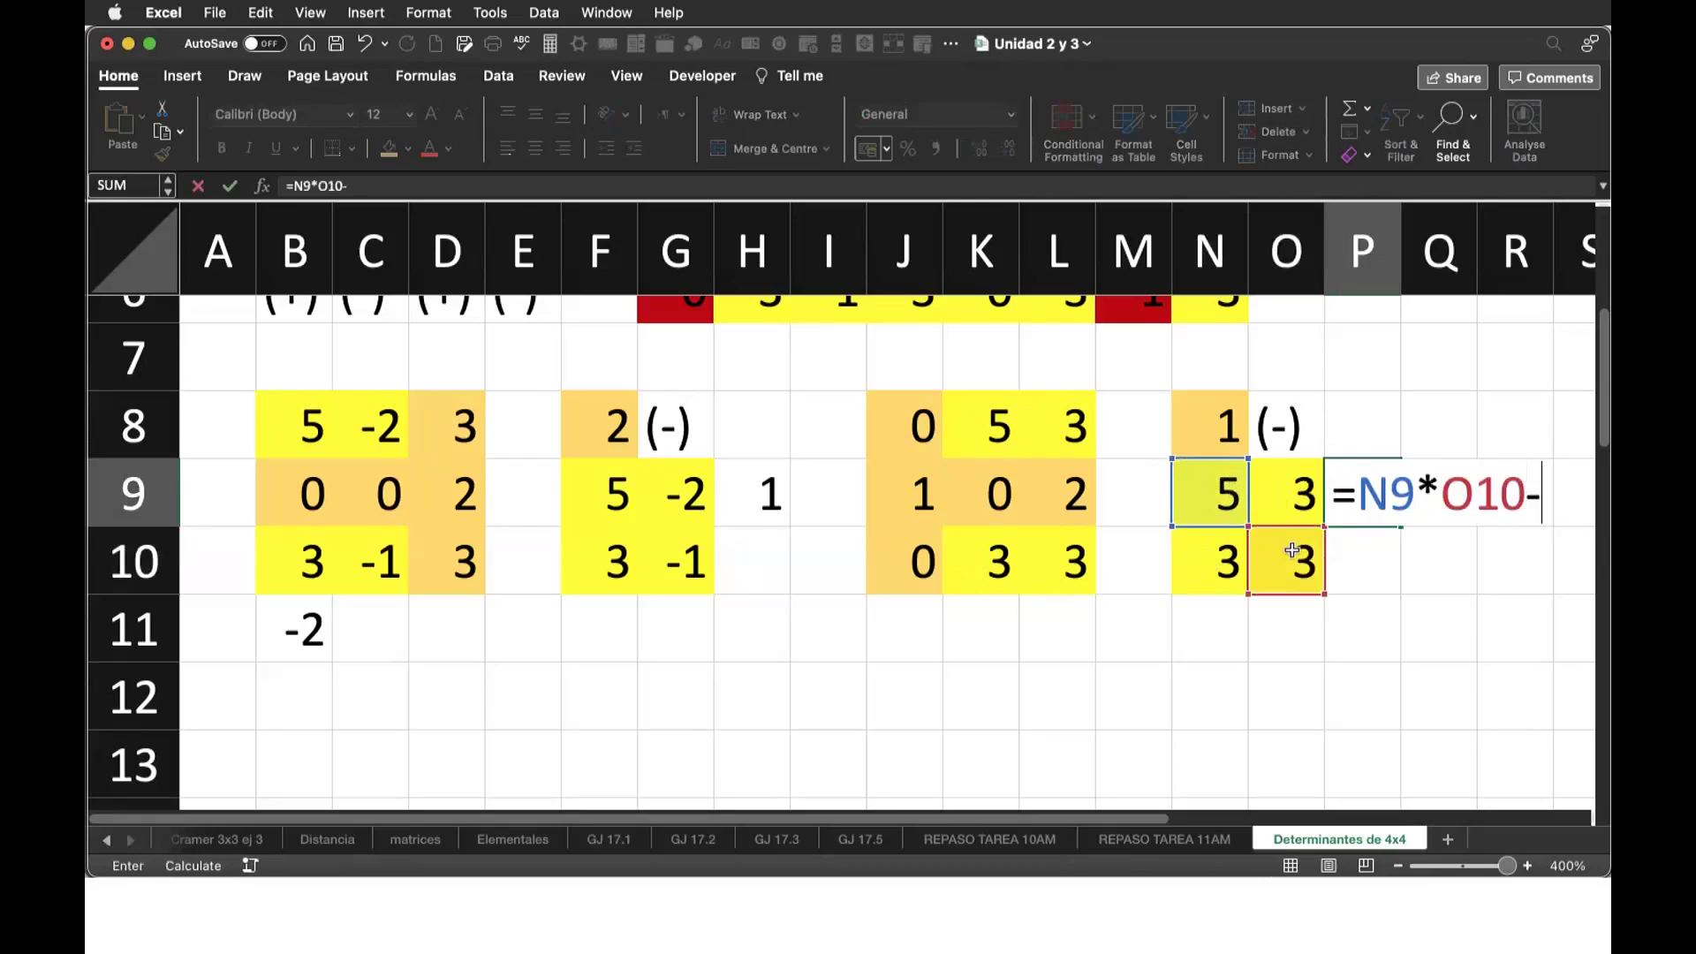
click(1282, 501)
text(*)
click(1222, 563)
key(Return)
click(1223, 564)
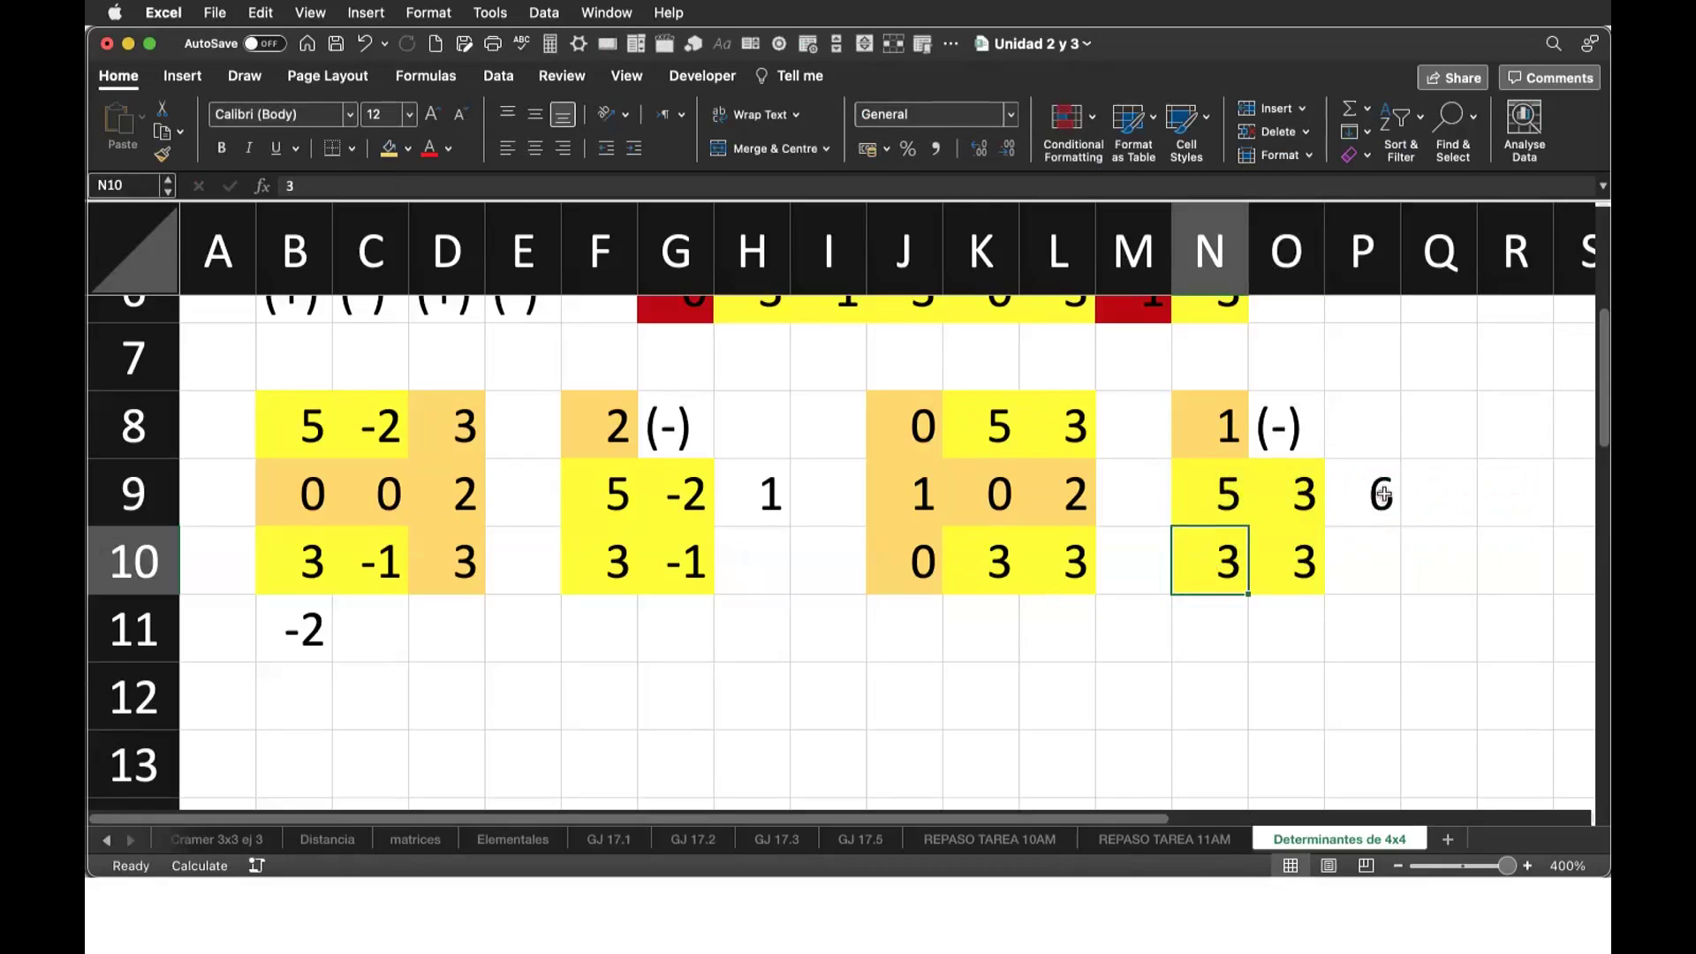
Enter the J11 cofactor term from pivot N8 and minor P9, giving -6.
click(915, 629)
text(=)
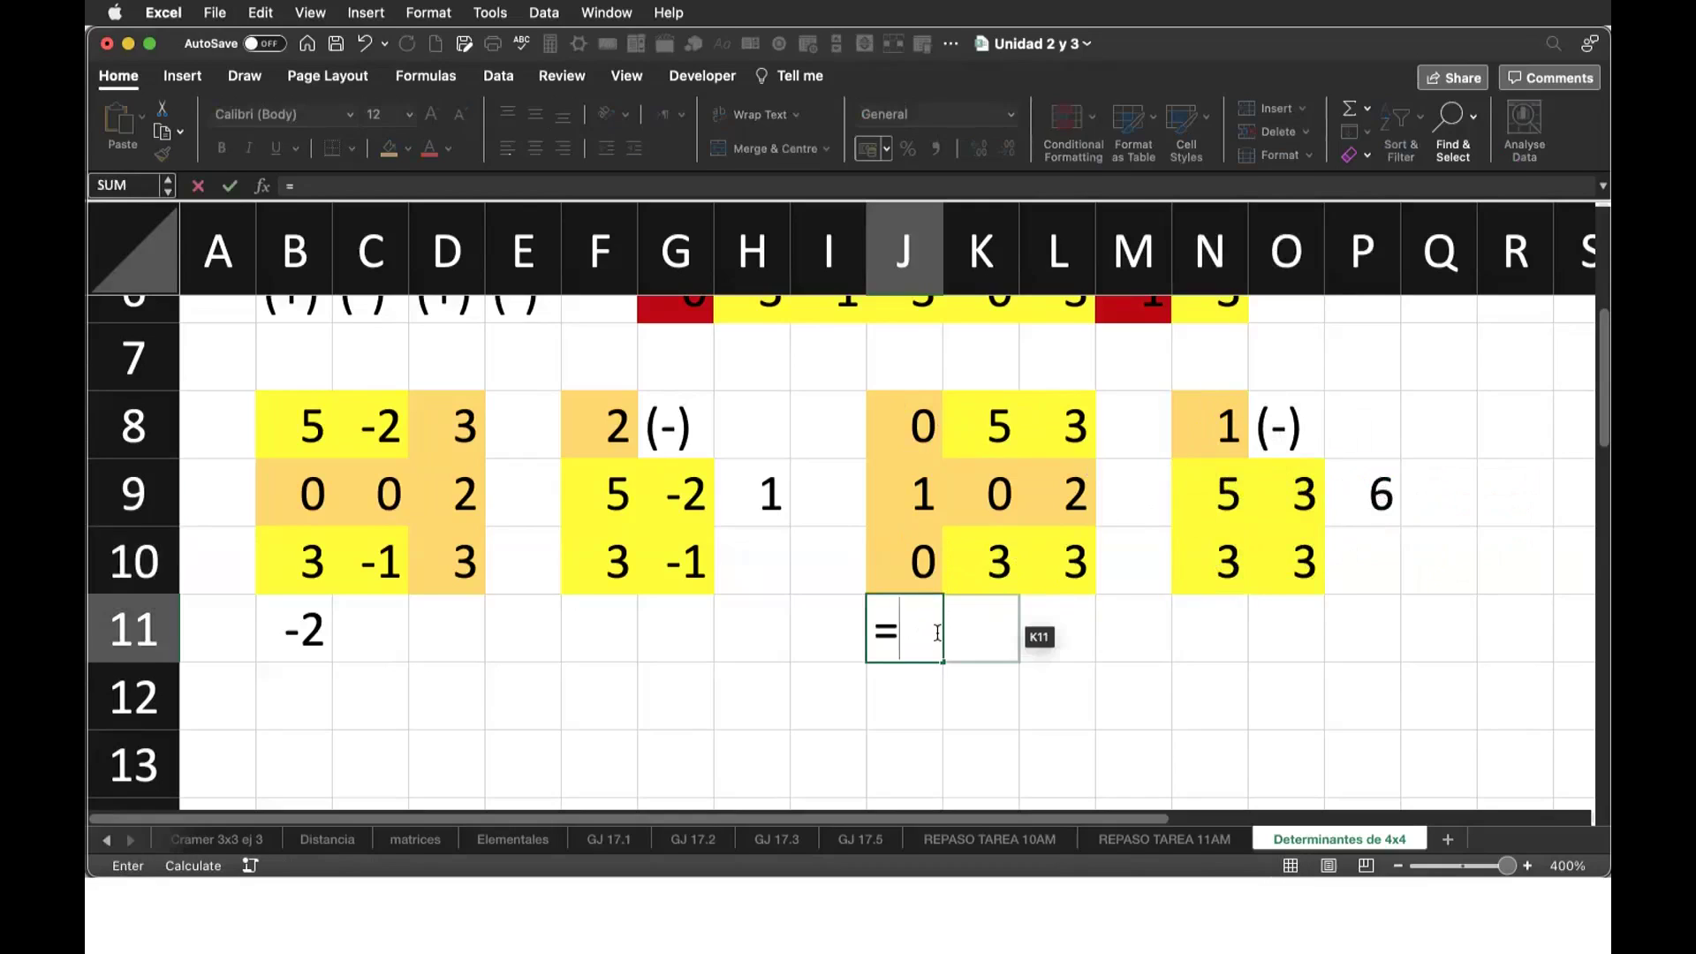
click(1210, 427)
text(*)
click(1378, 495)
key(Return)
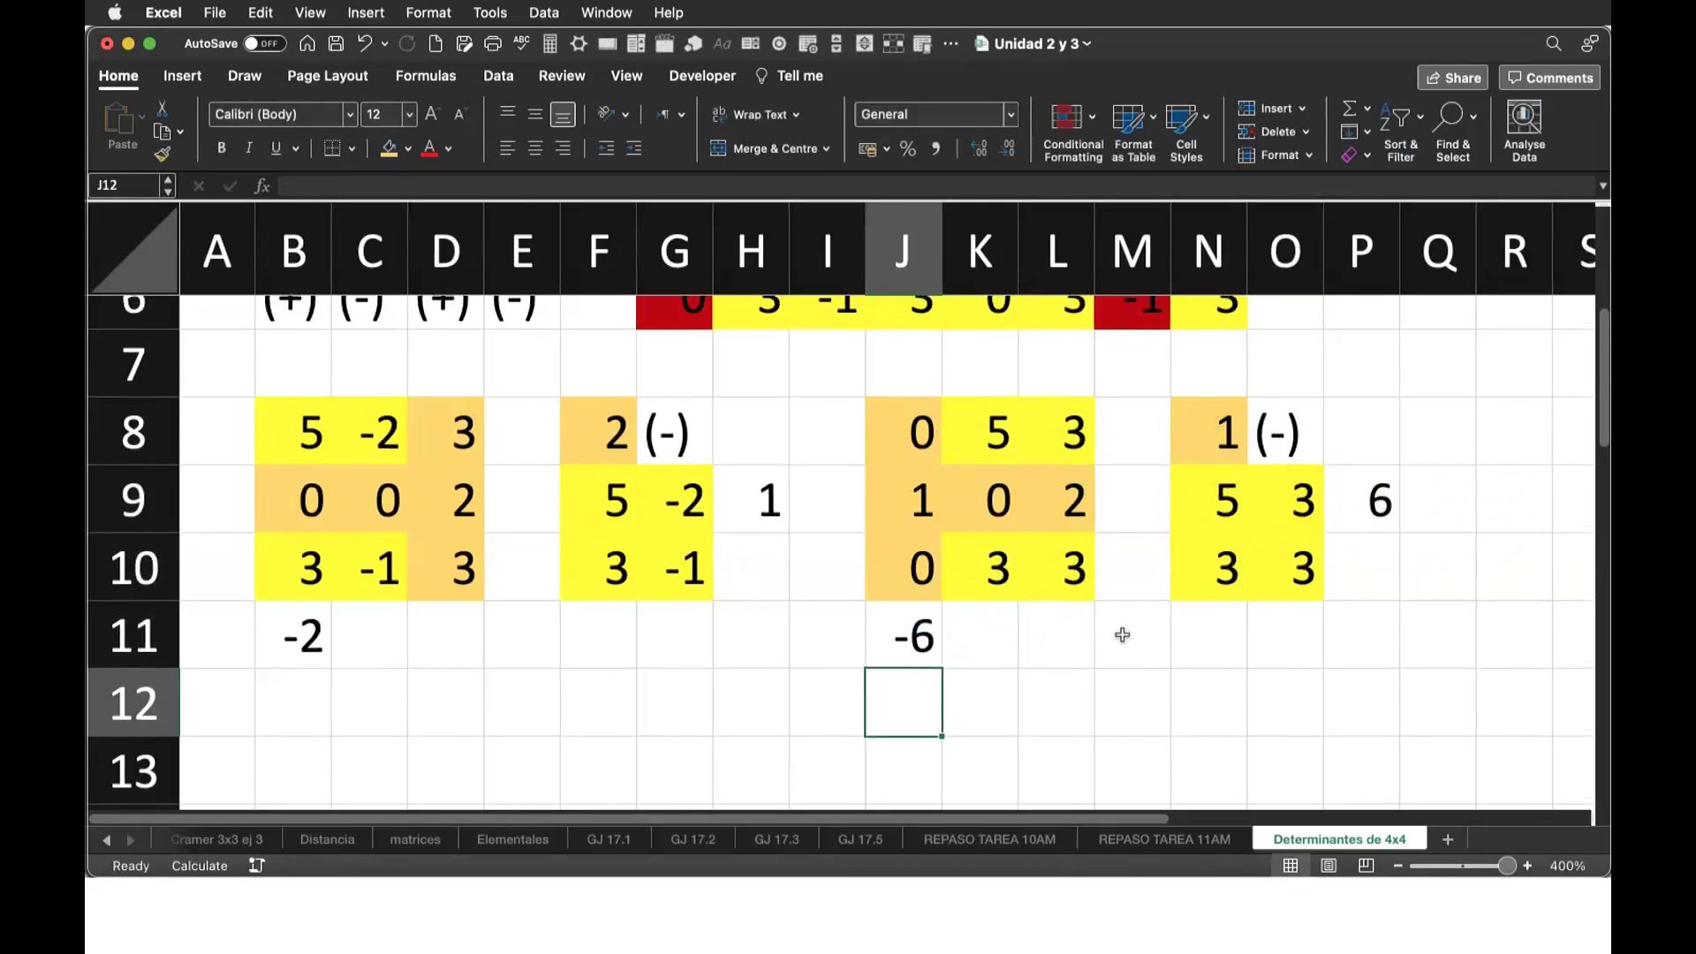
Label cell P2 'Determinante'.
scroll(1122, 634, up, 3)
scroll(1122, 635, up, 2)
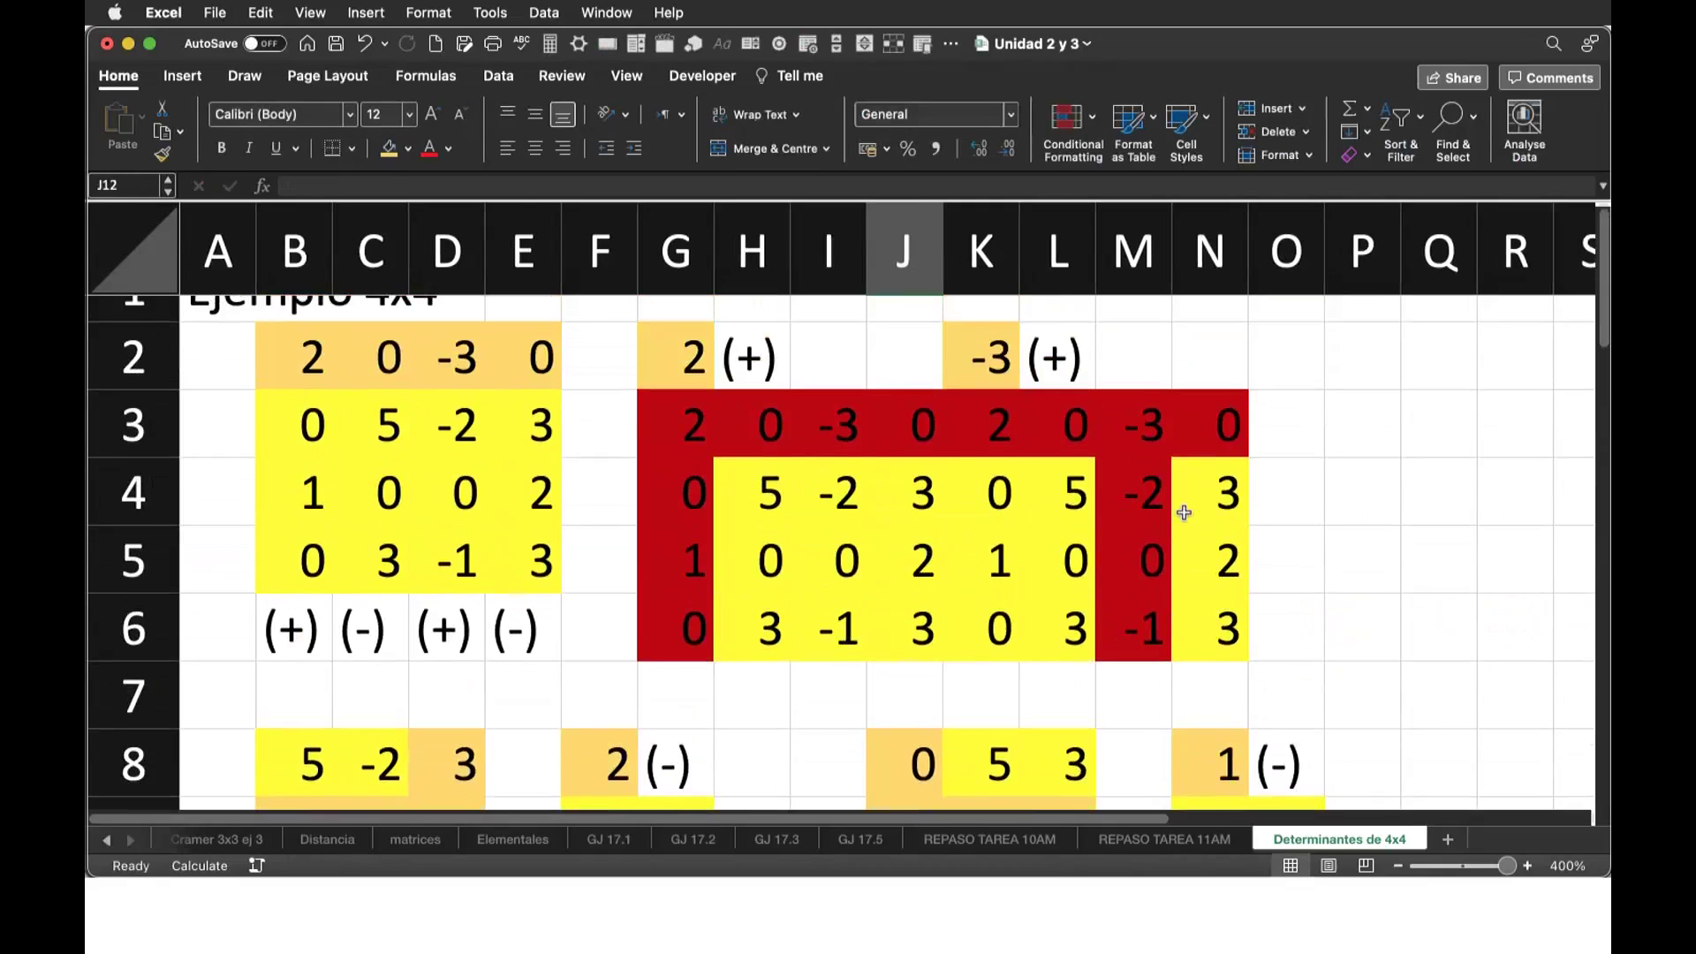
scroll(1184, 508, down, 1)
scroll(1183, 512, down, 1)
scroll(1183, 512, up, 2)
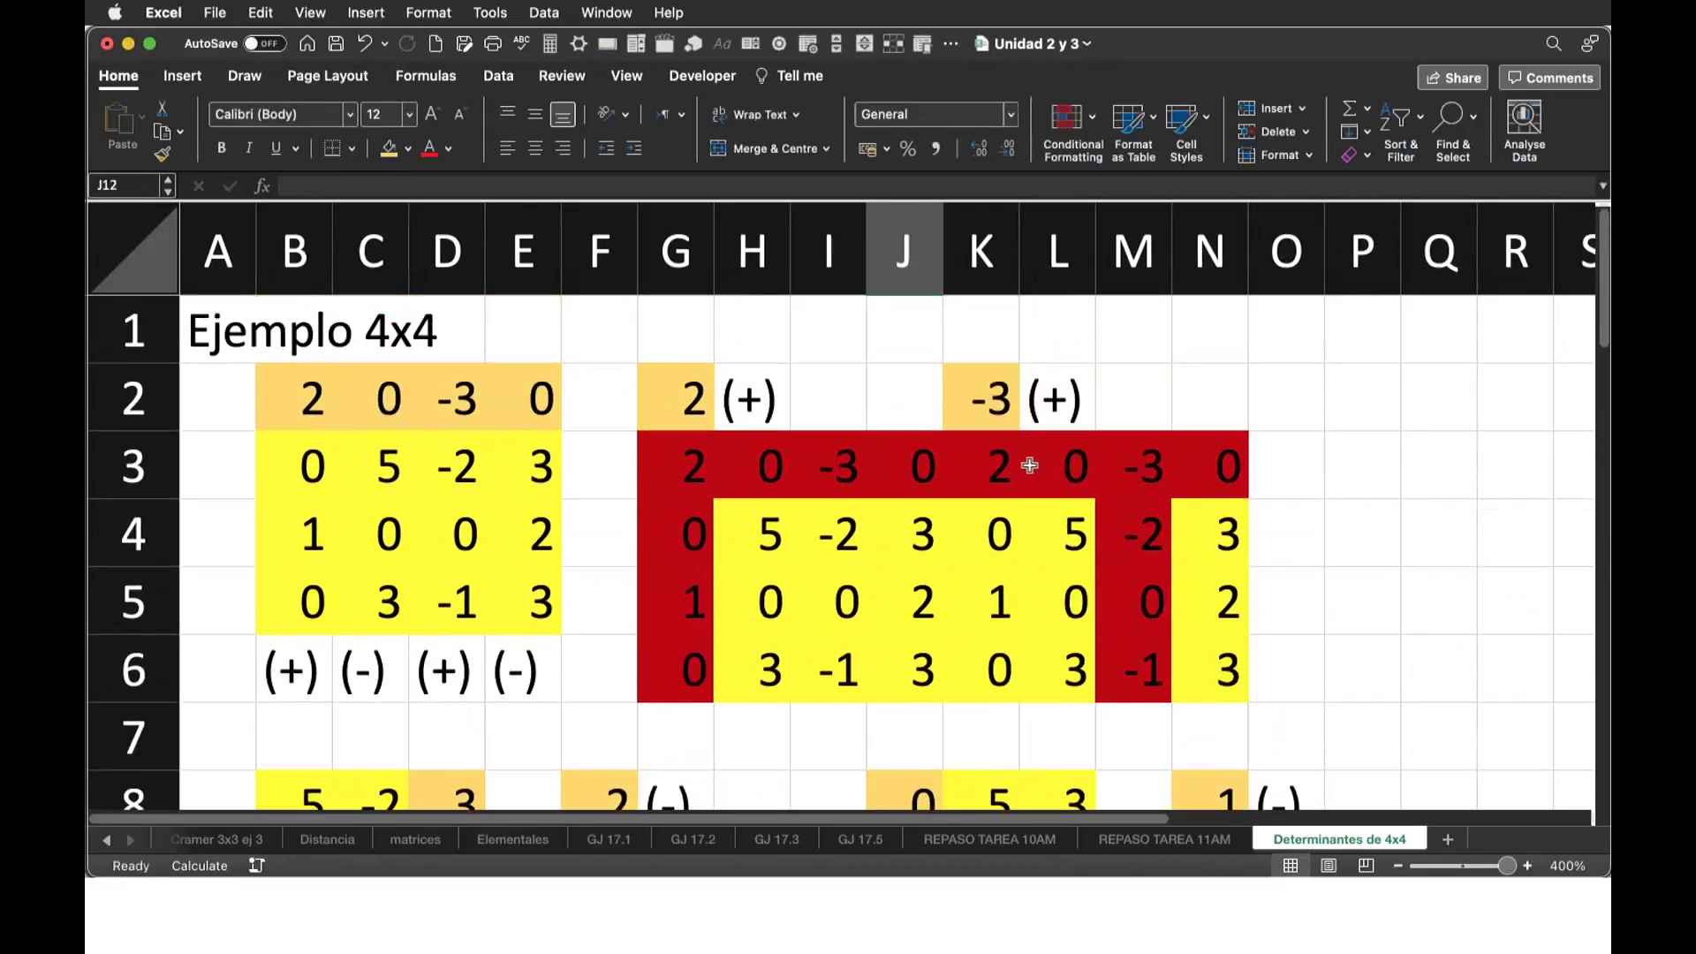
scroll(777, 606, right, 3)
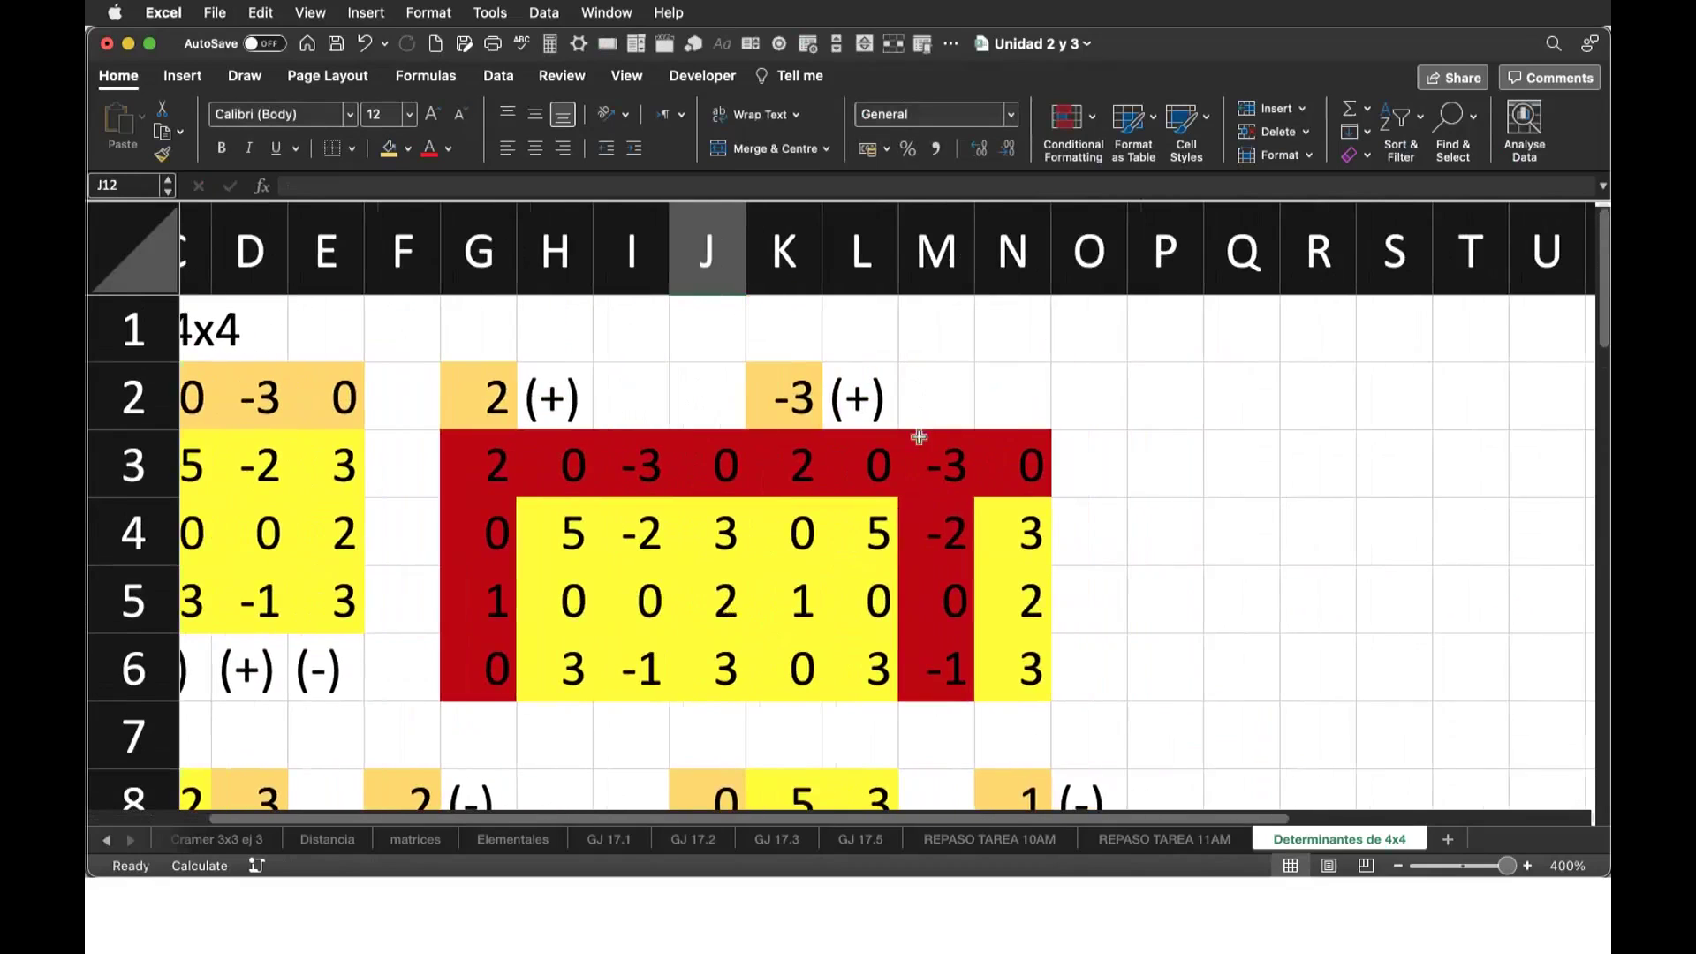
click(1153, 402)
text(Determinante)
key(Return)
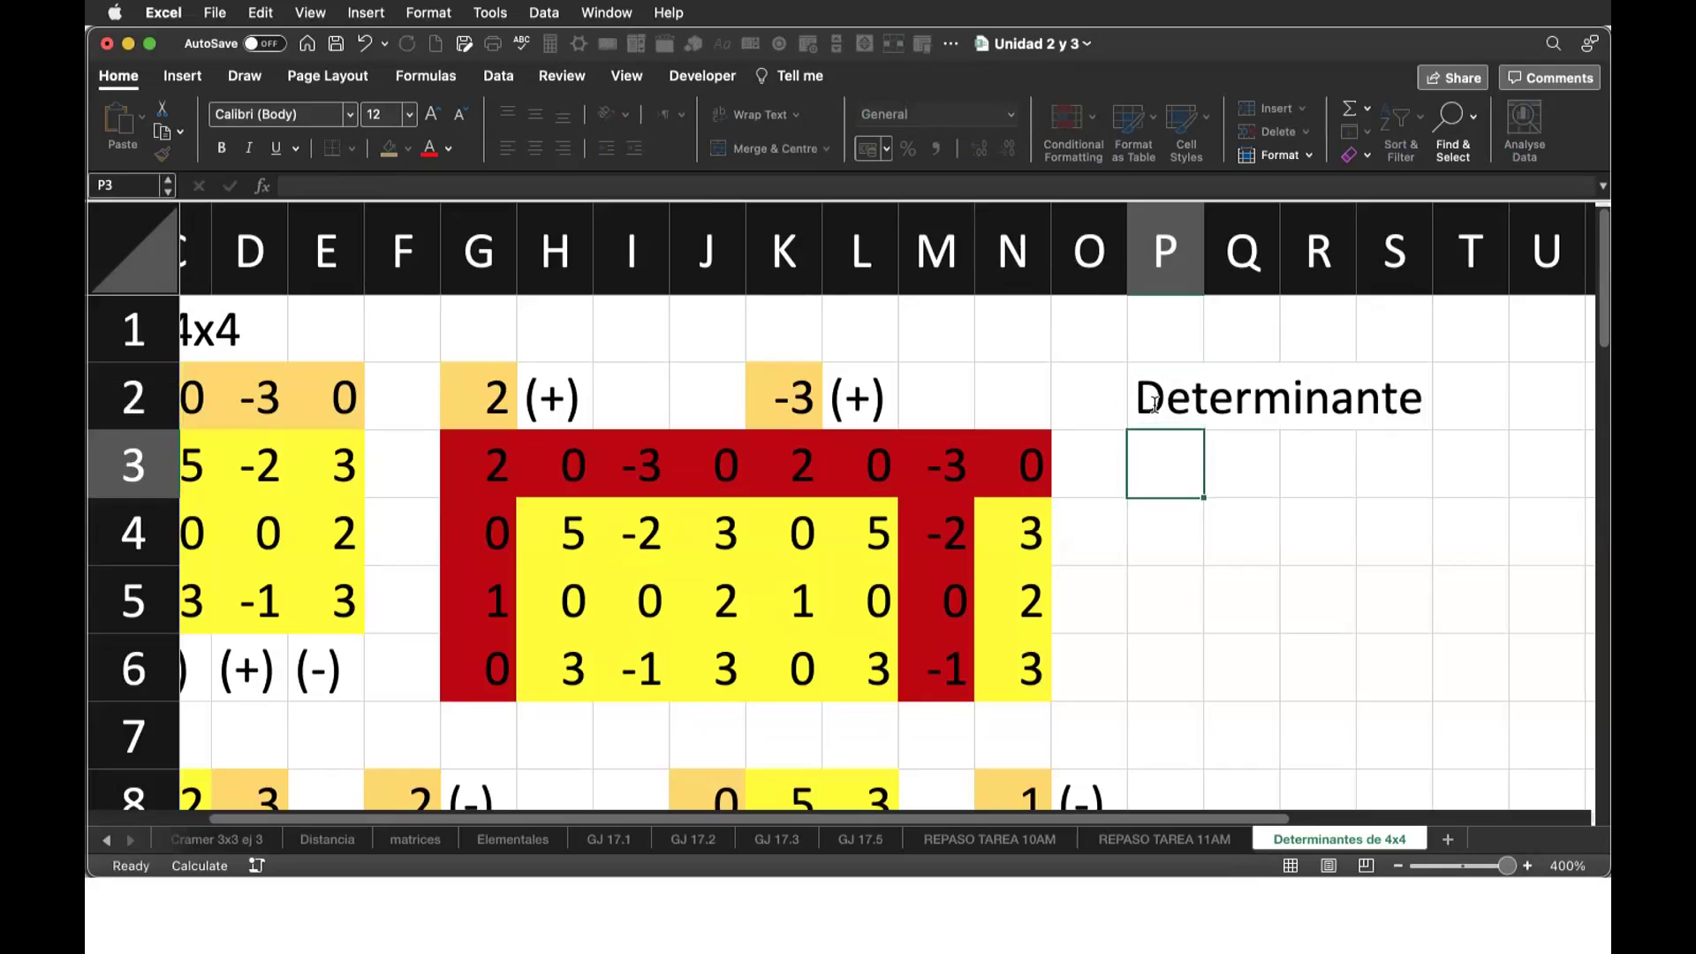
click(495, 395)
text(*)
key(BackSpace)
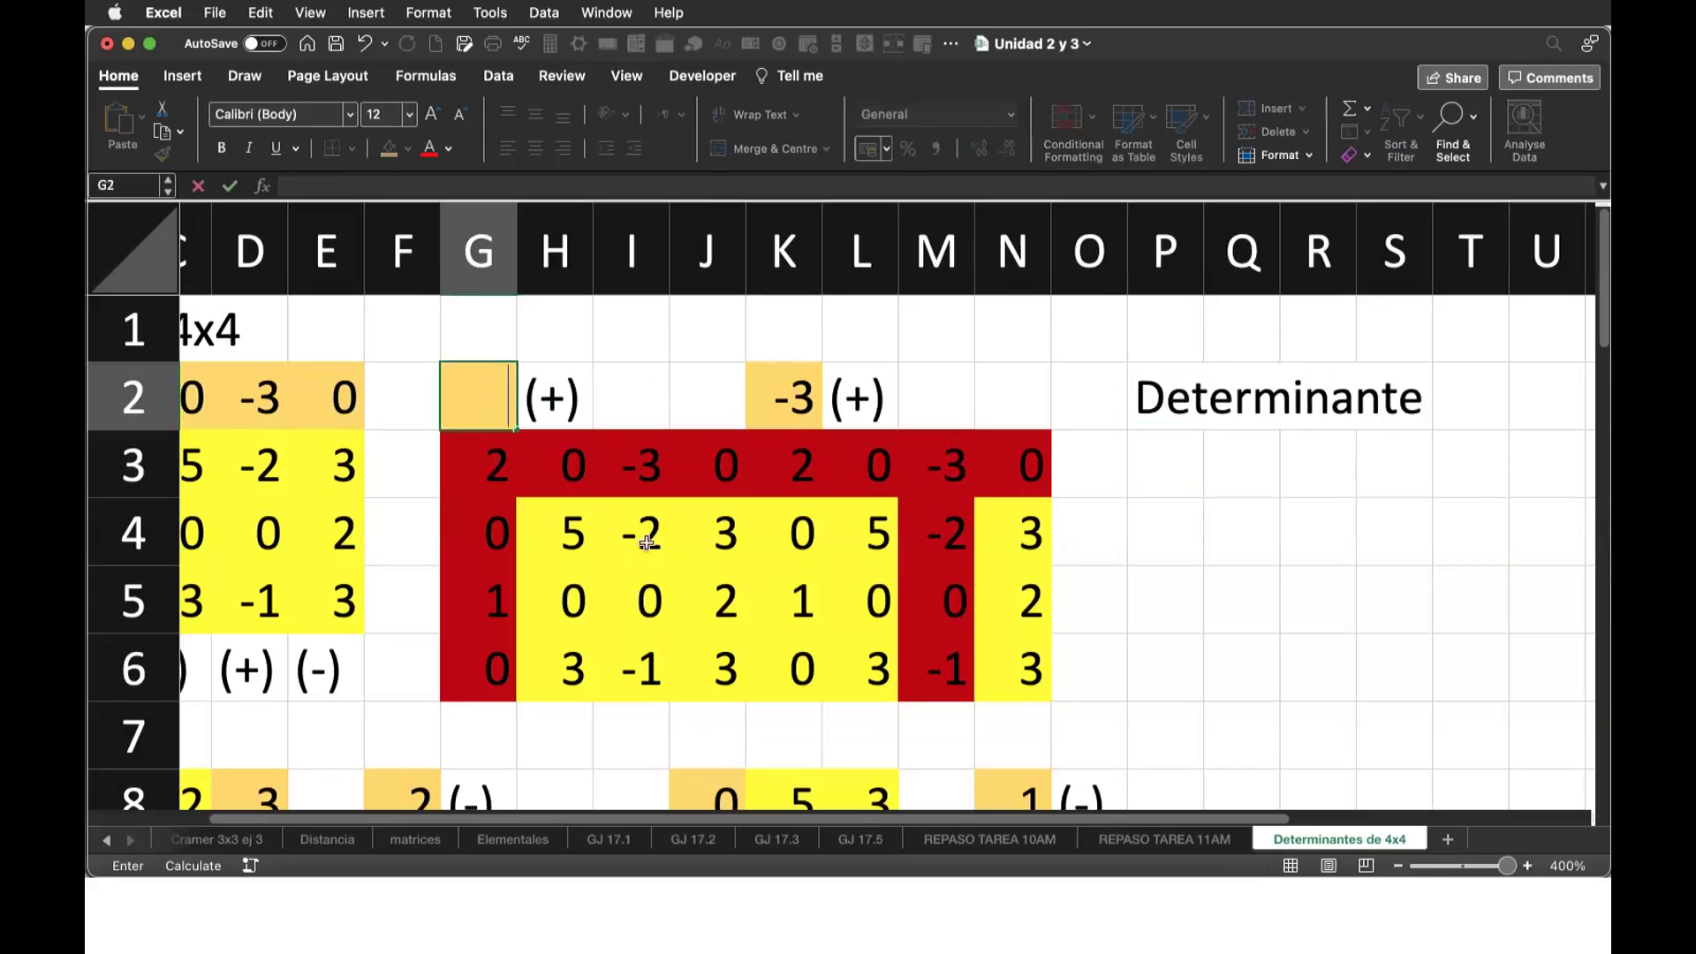
Begin the P3 formula as G2 times the B11 term, =G2*B11+.
click(1180, 463)
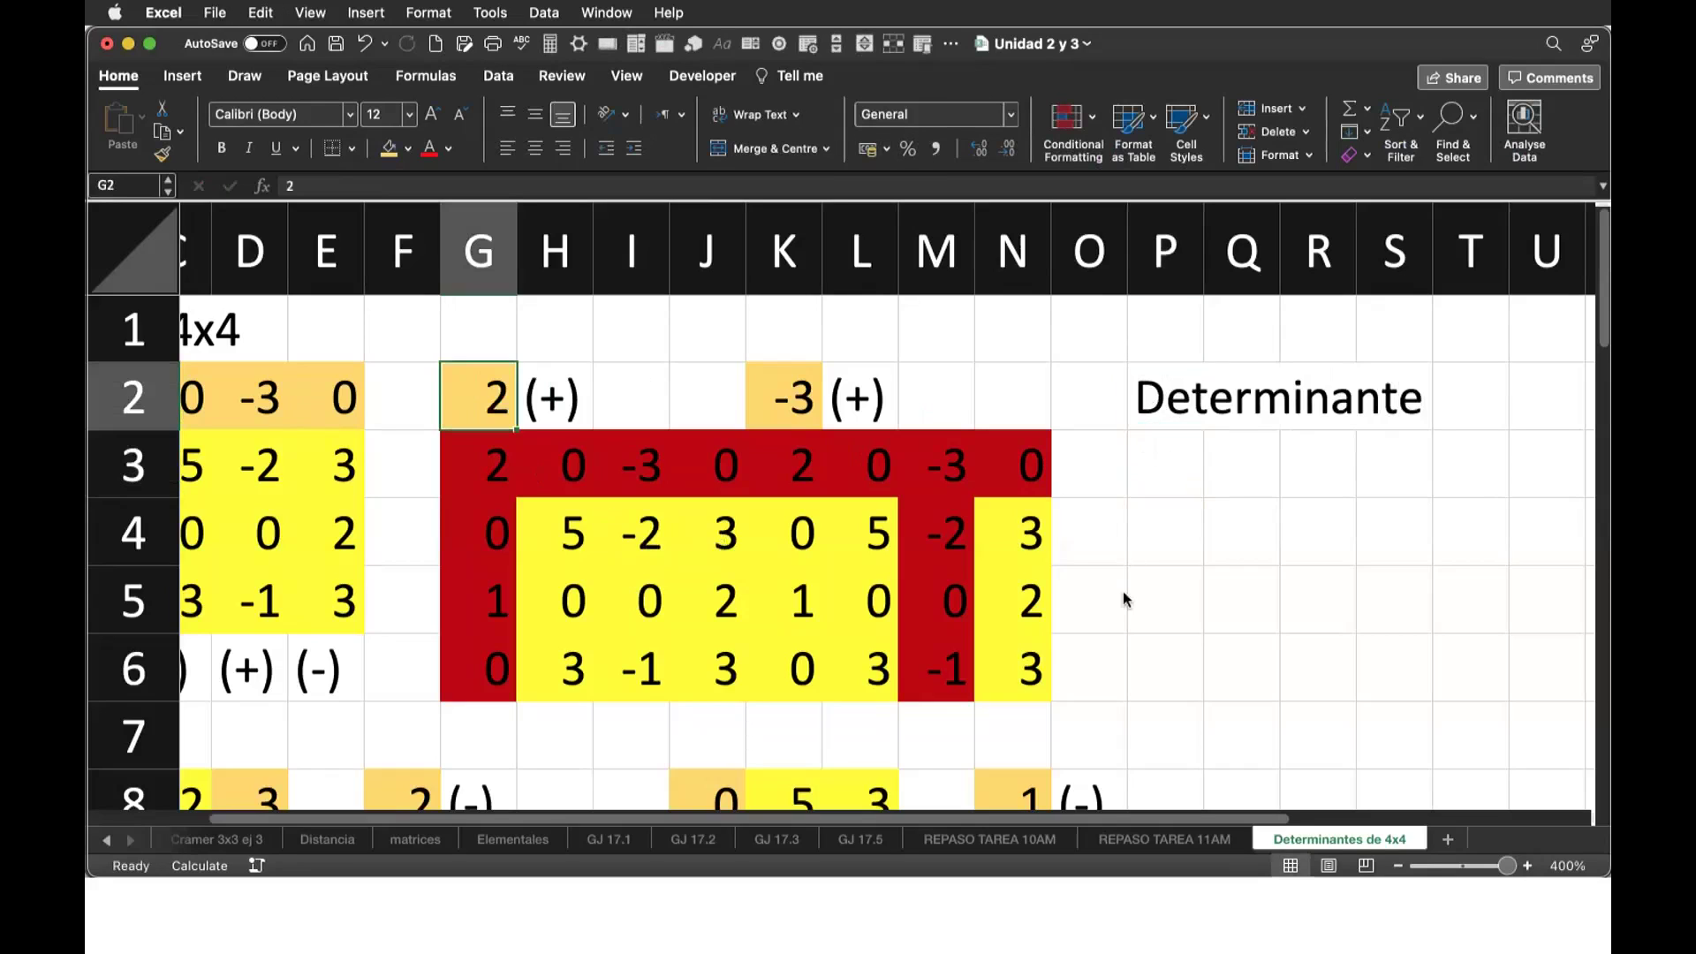
text(=)
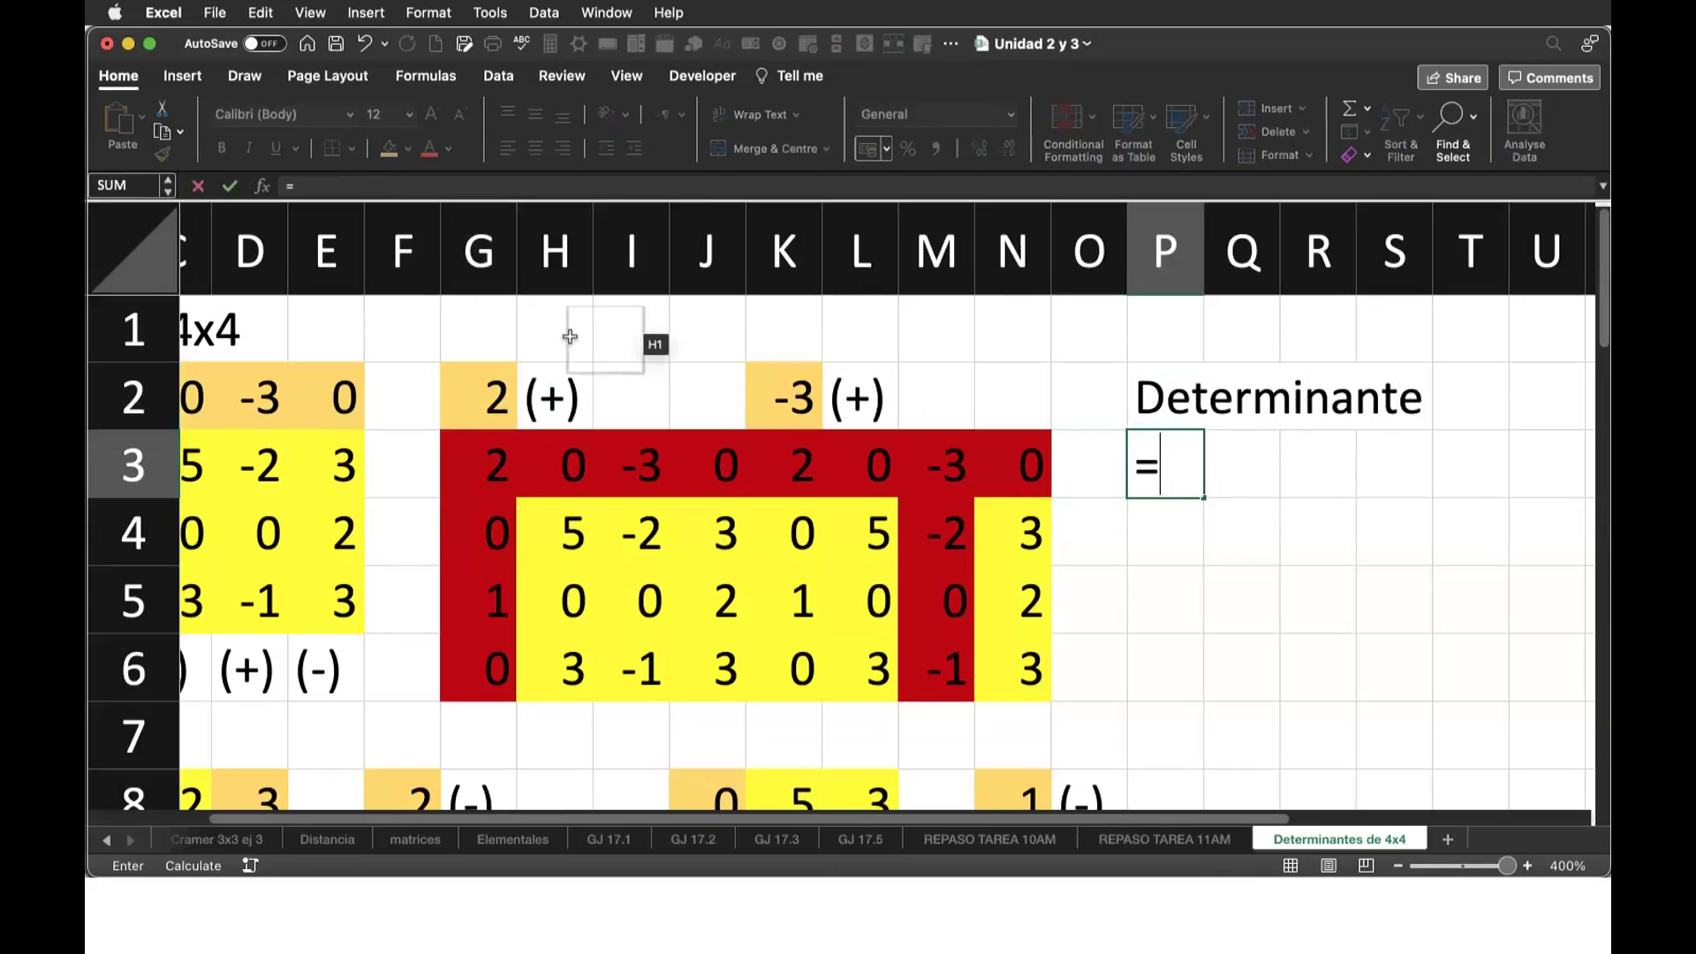
click(488, 395)
text(*)
scroll(484, 456, left, 2)
scroll(483, 455, down, 2)
scroll(399, 509, down, 5)
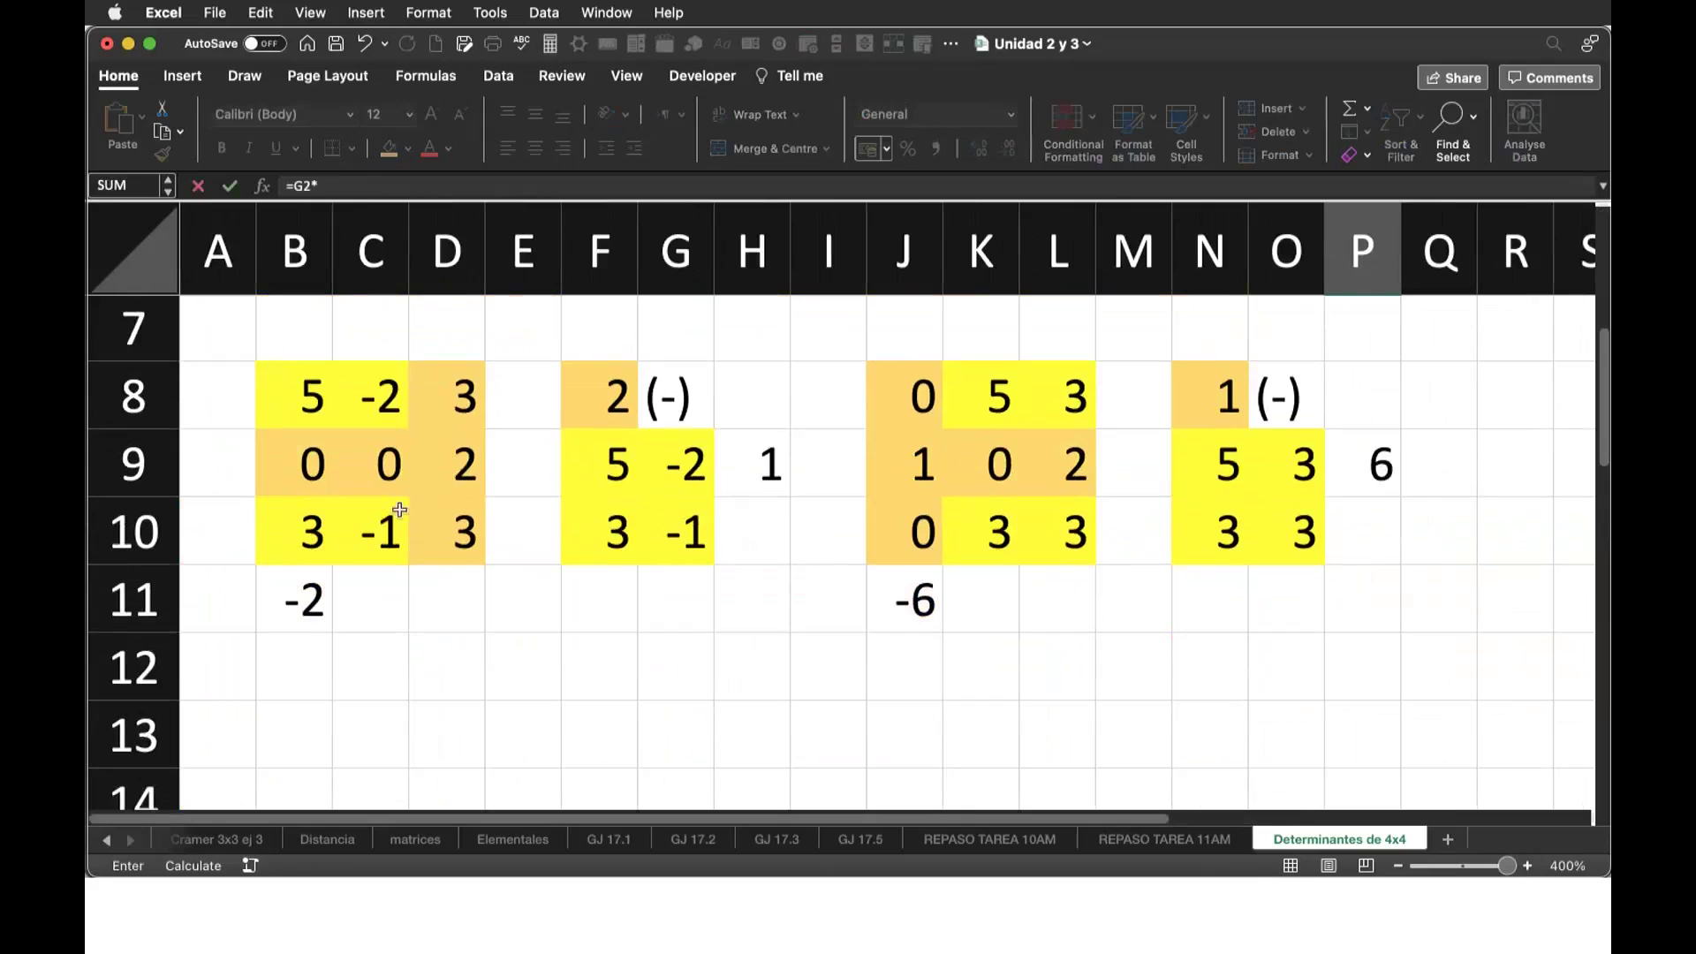
click(295, 600)
text(+)
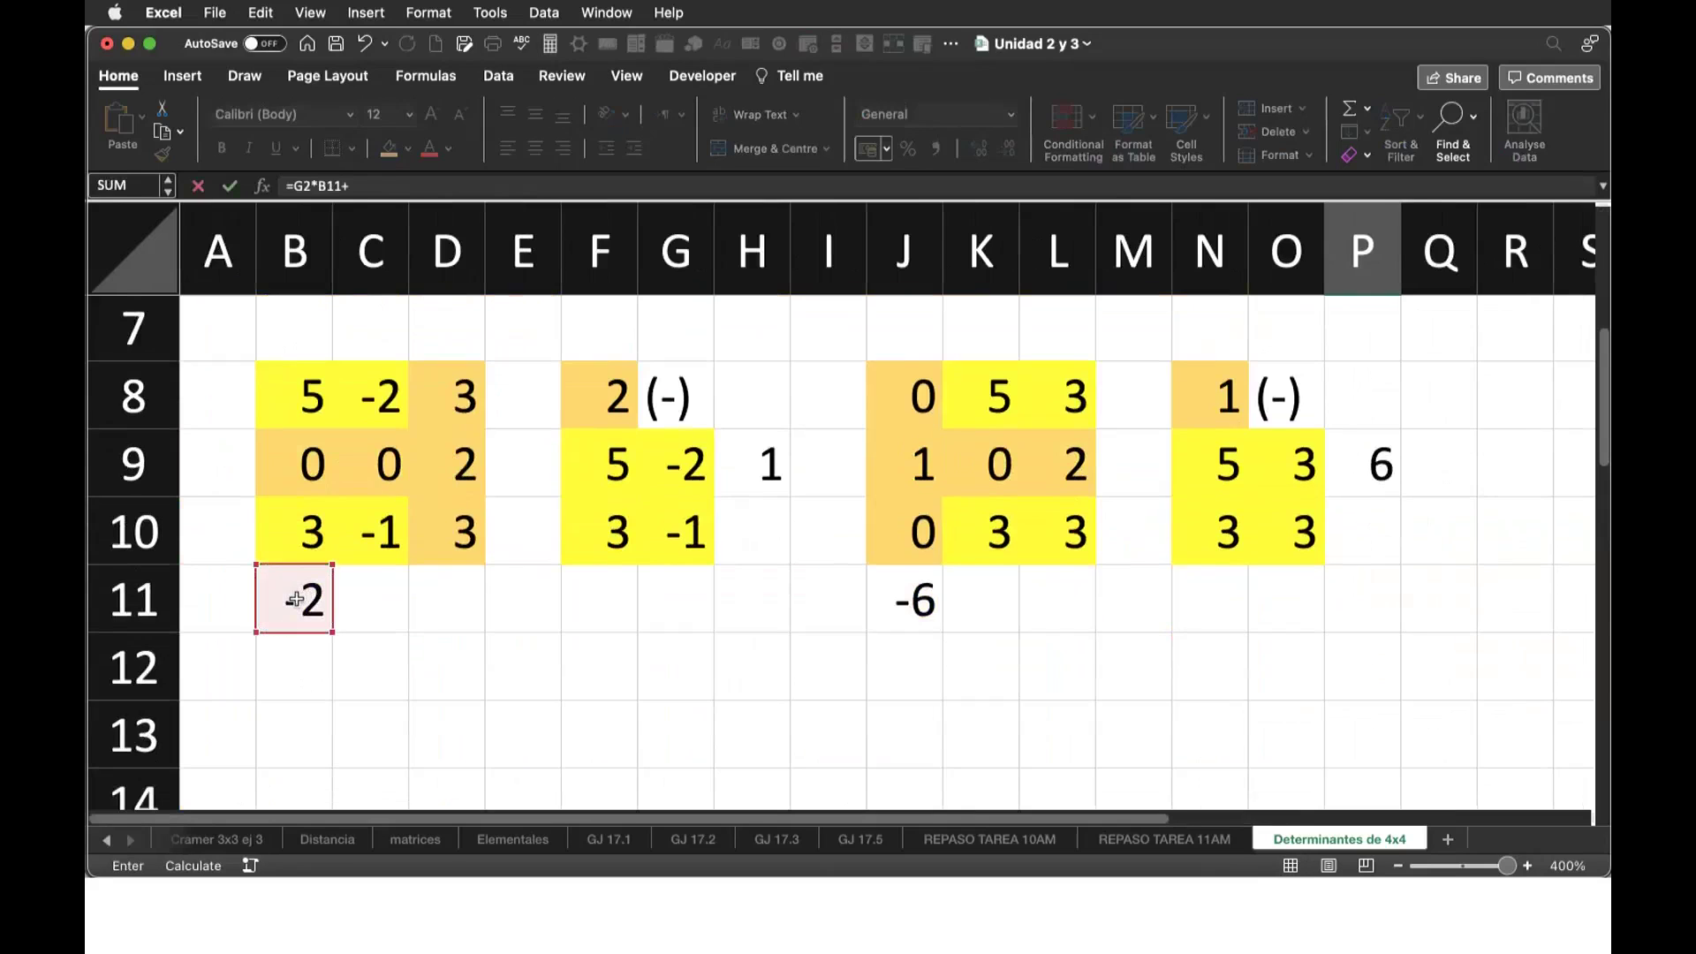
Complete the P3 formula by adding K2 times J11, making =G2*B11+K2*J11.
scroll(664, 549, up, 3)
scroll(664, 549, right, 1)
scroll(733, 476, up, 3)
scroll(733, 477, right, 1)
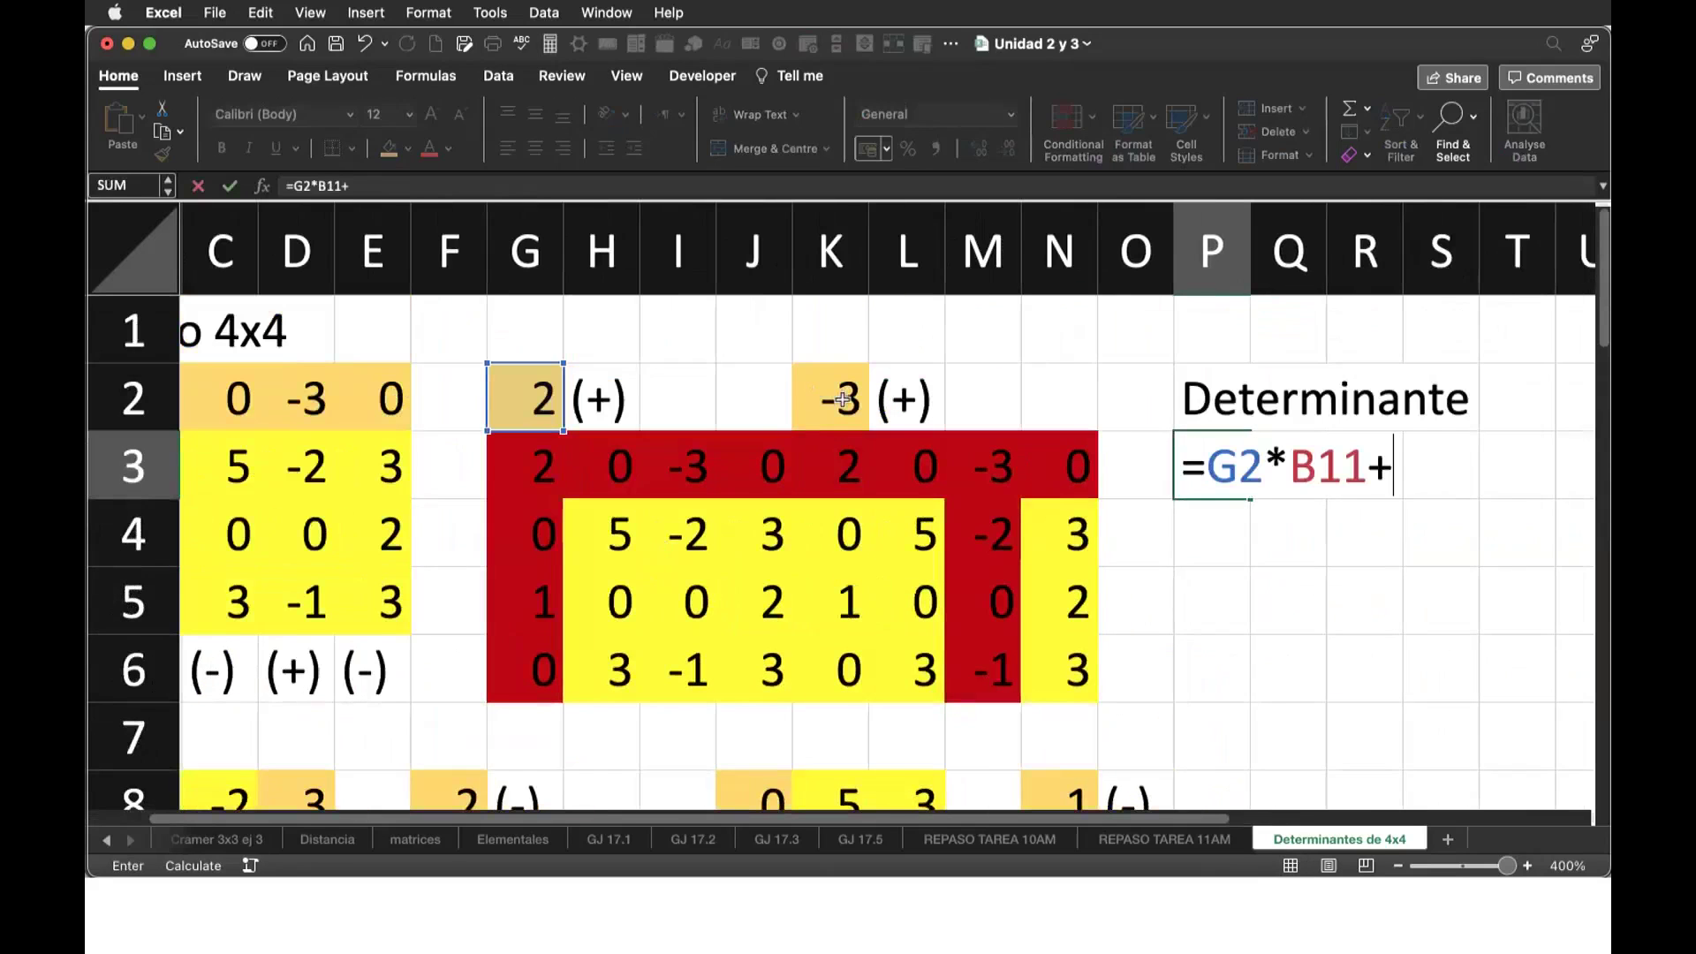
click(842, 399)
text(*)
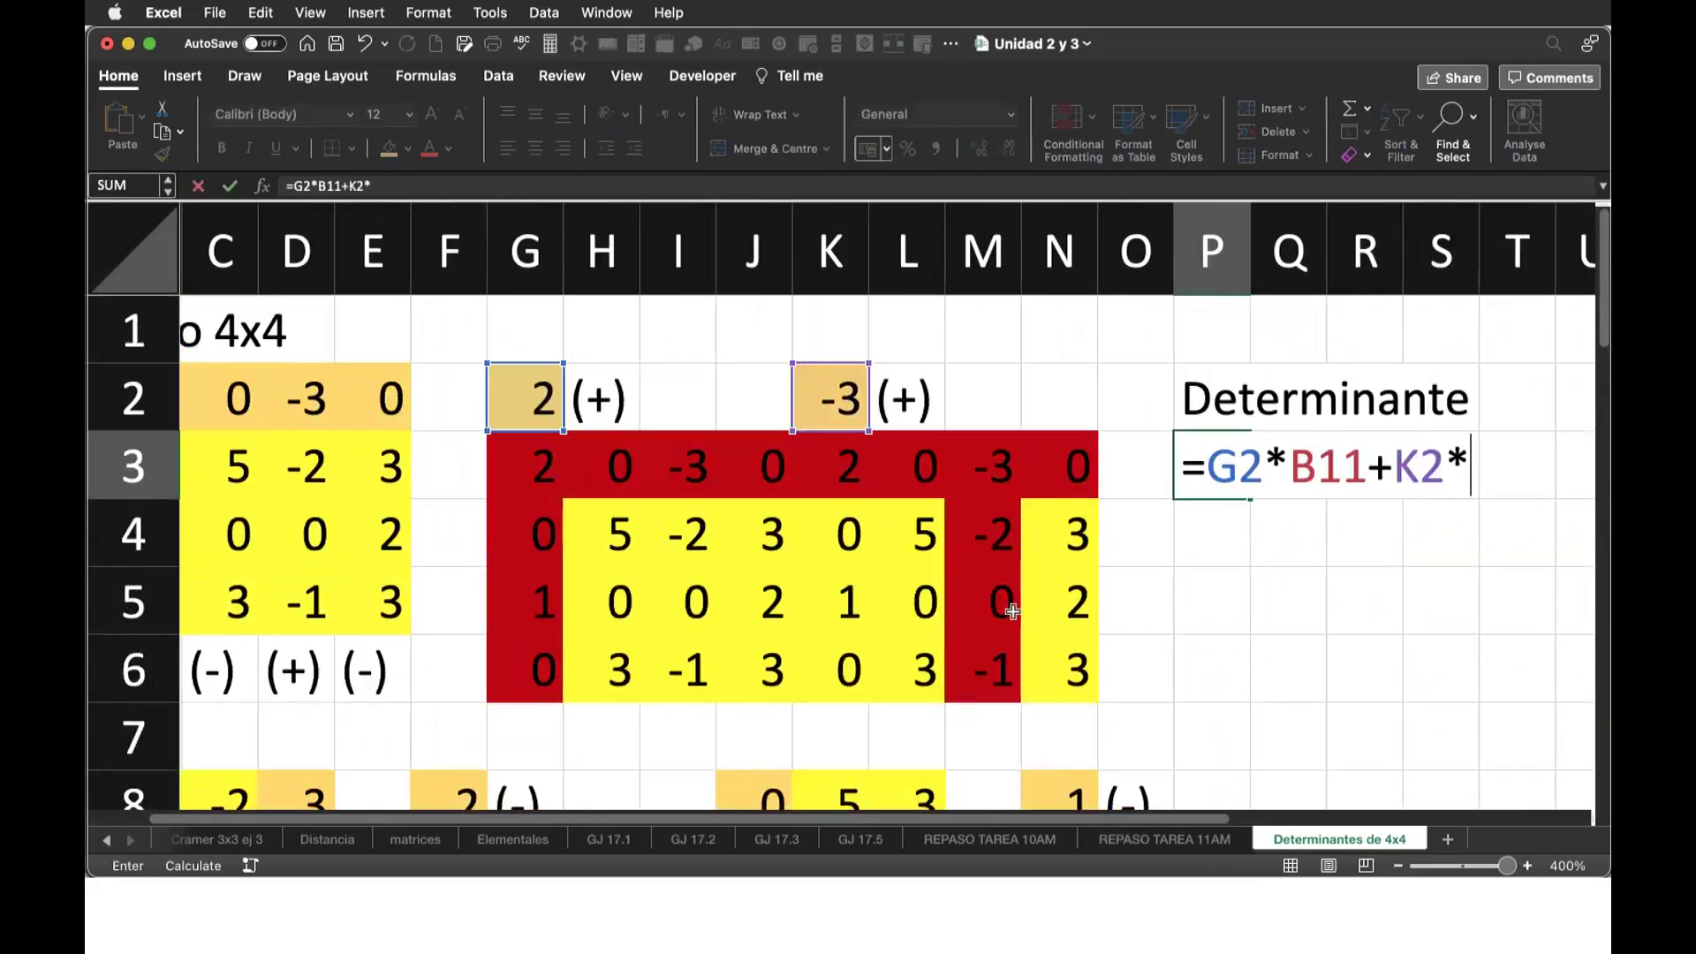
scroll(1012, 612, down, 3)
scroll(826, 633, down, 2)
click(734, 655)
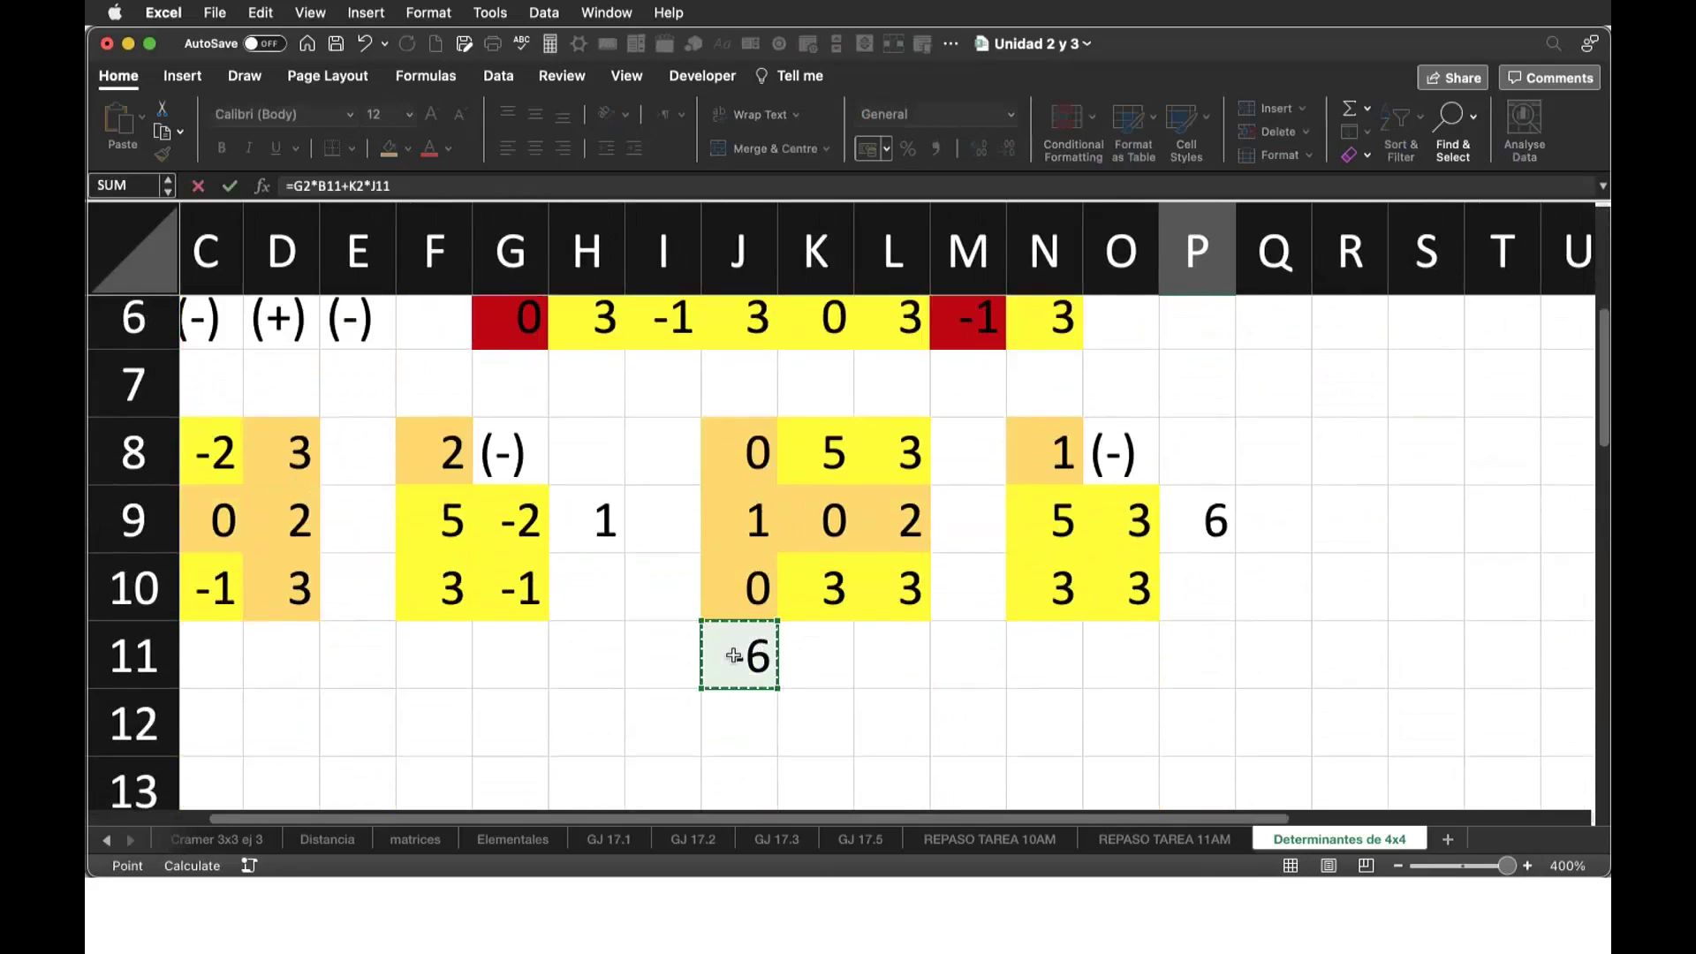
scroll(1188, 583, up, 5)
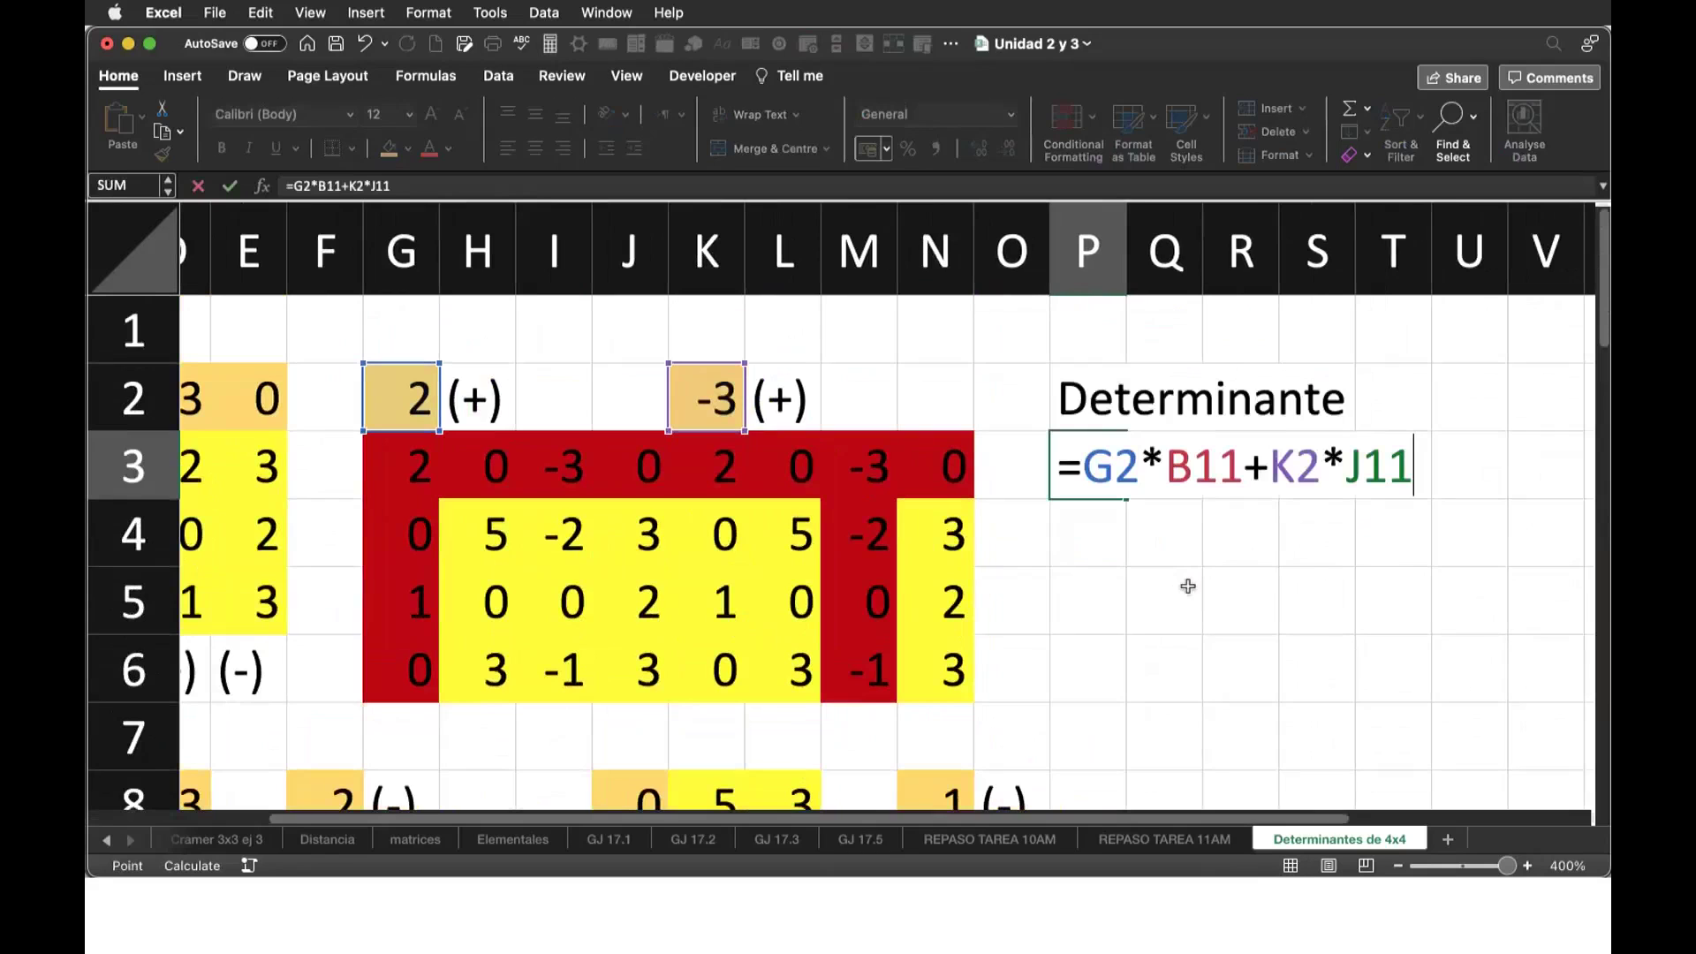
Commit P3 showing 14 and verify it with =MDETERM(B2:E5) in P4.
key(Return)
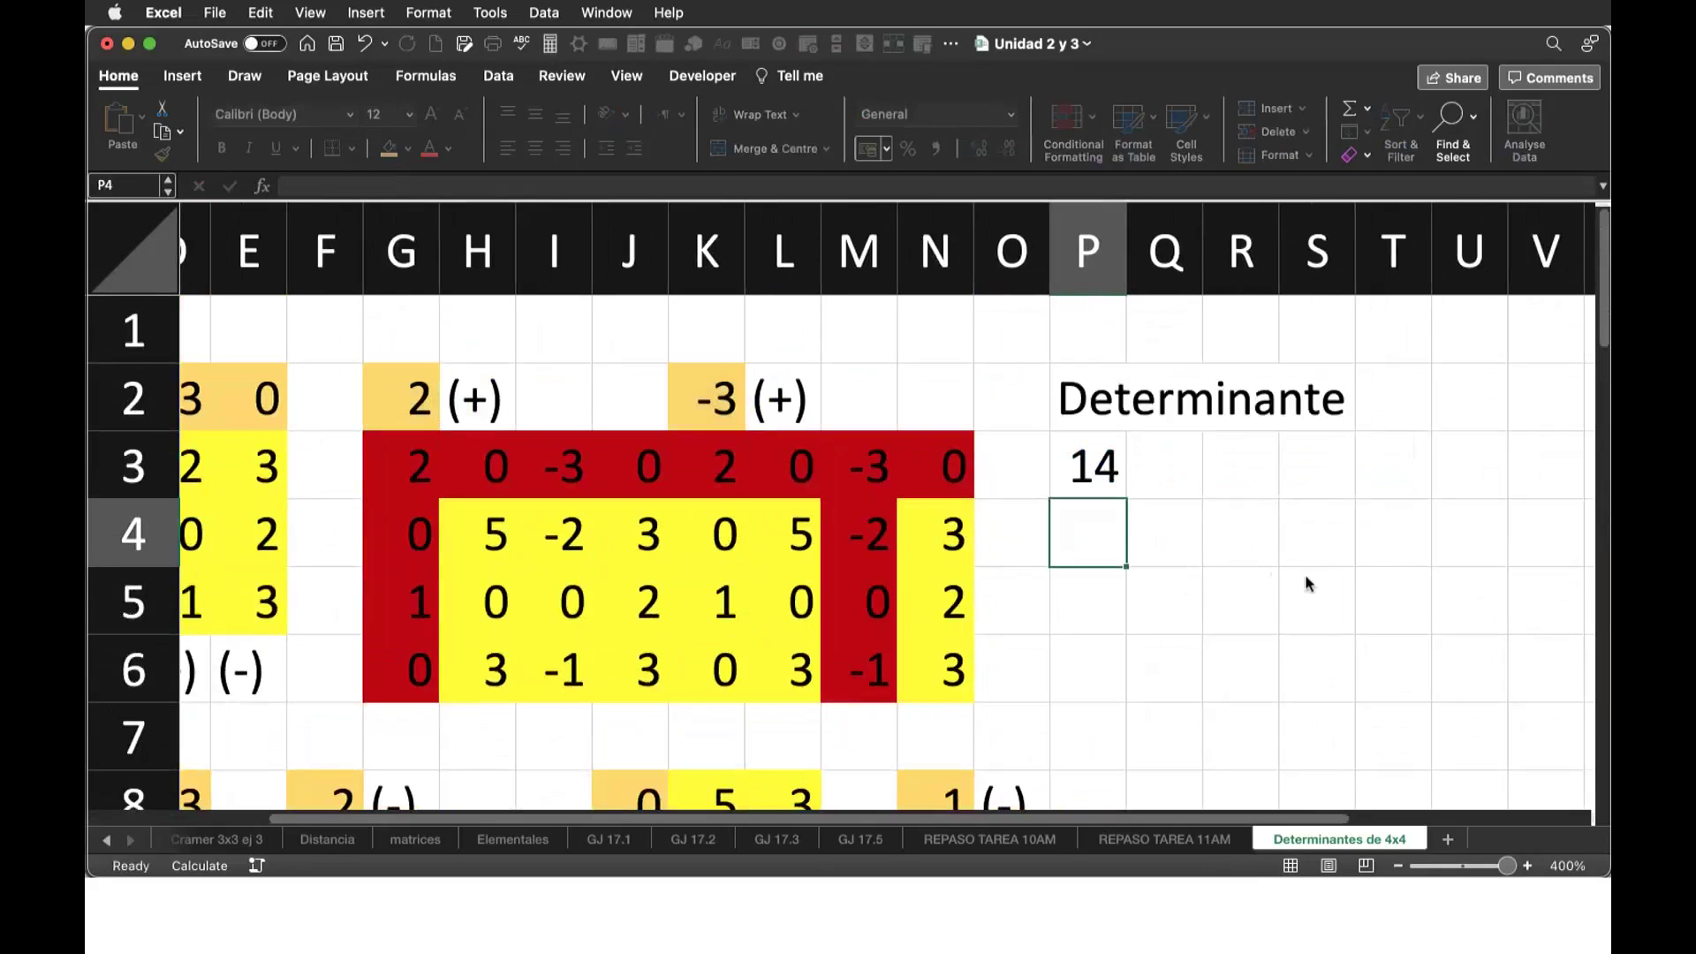
scroll(901, 515, left, 4)
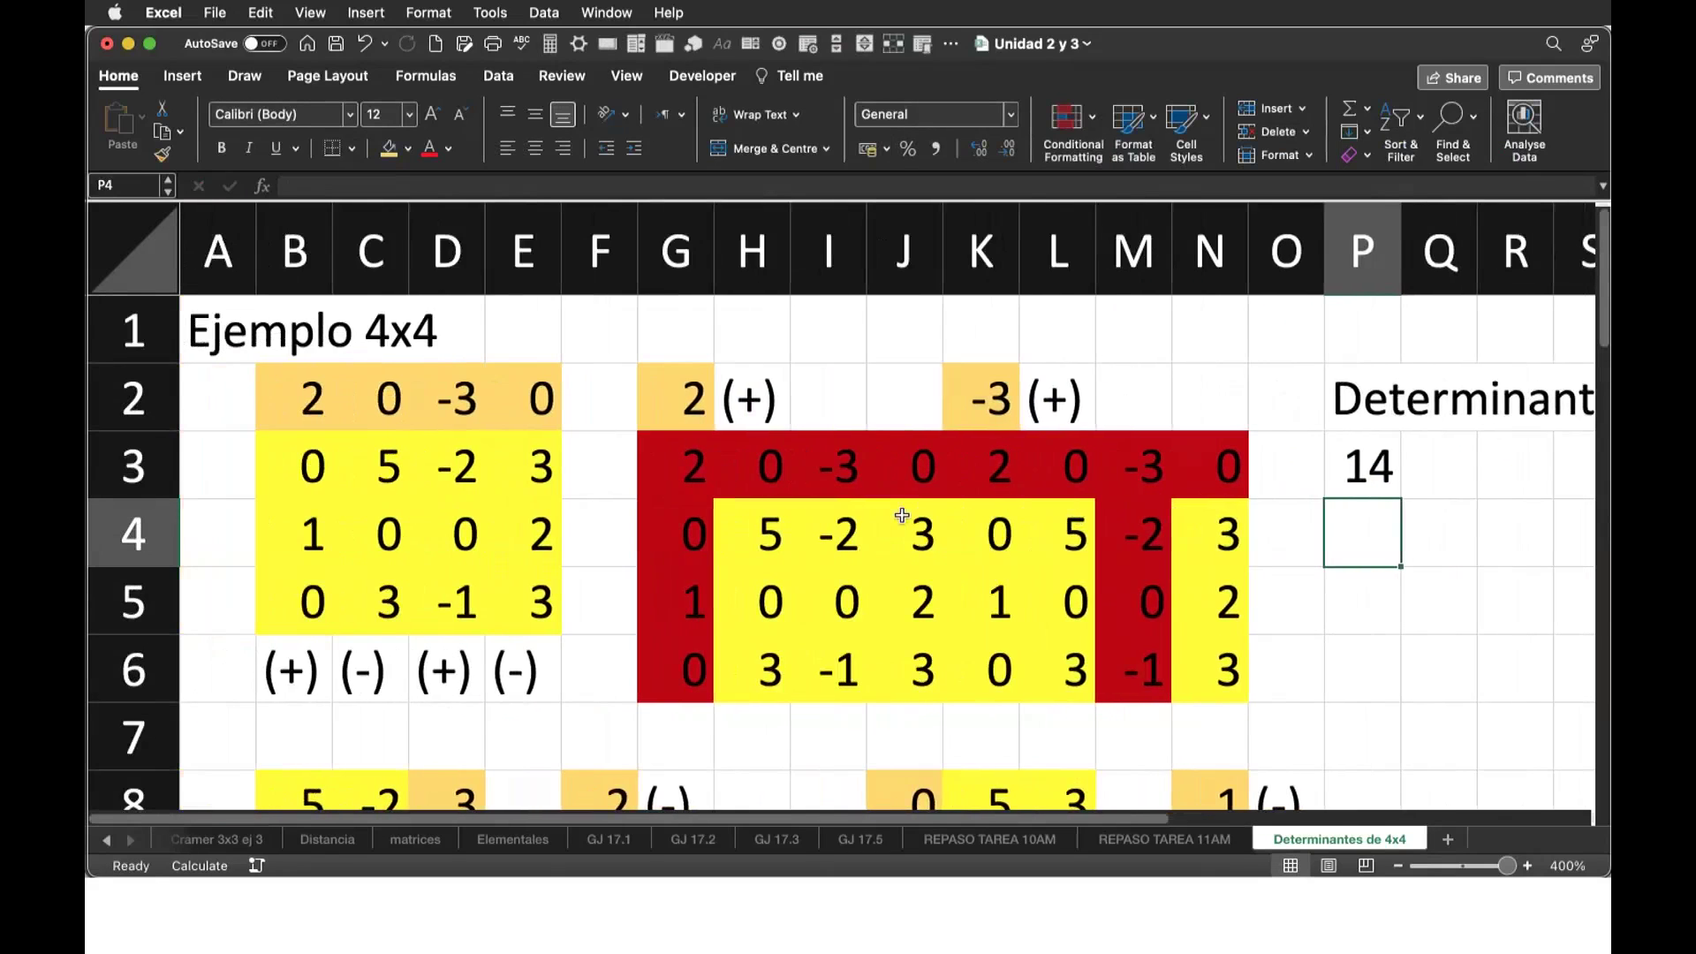
text(=)
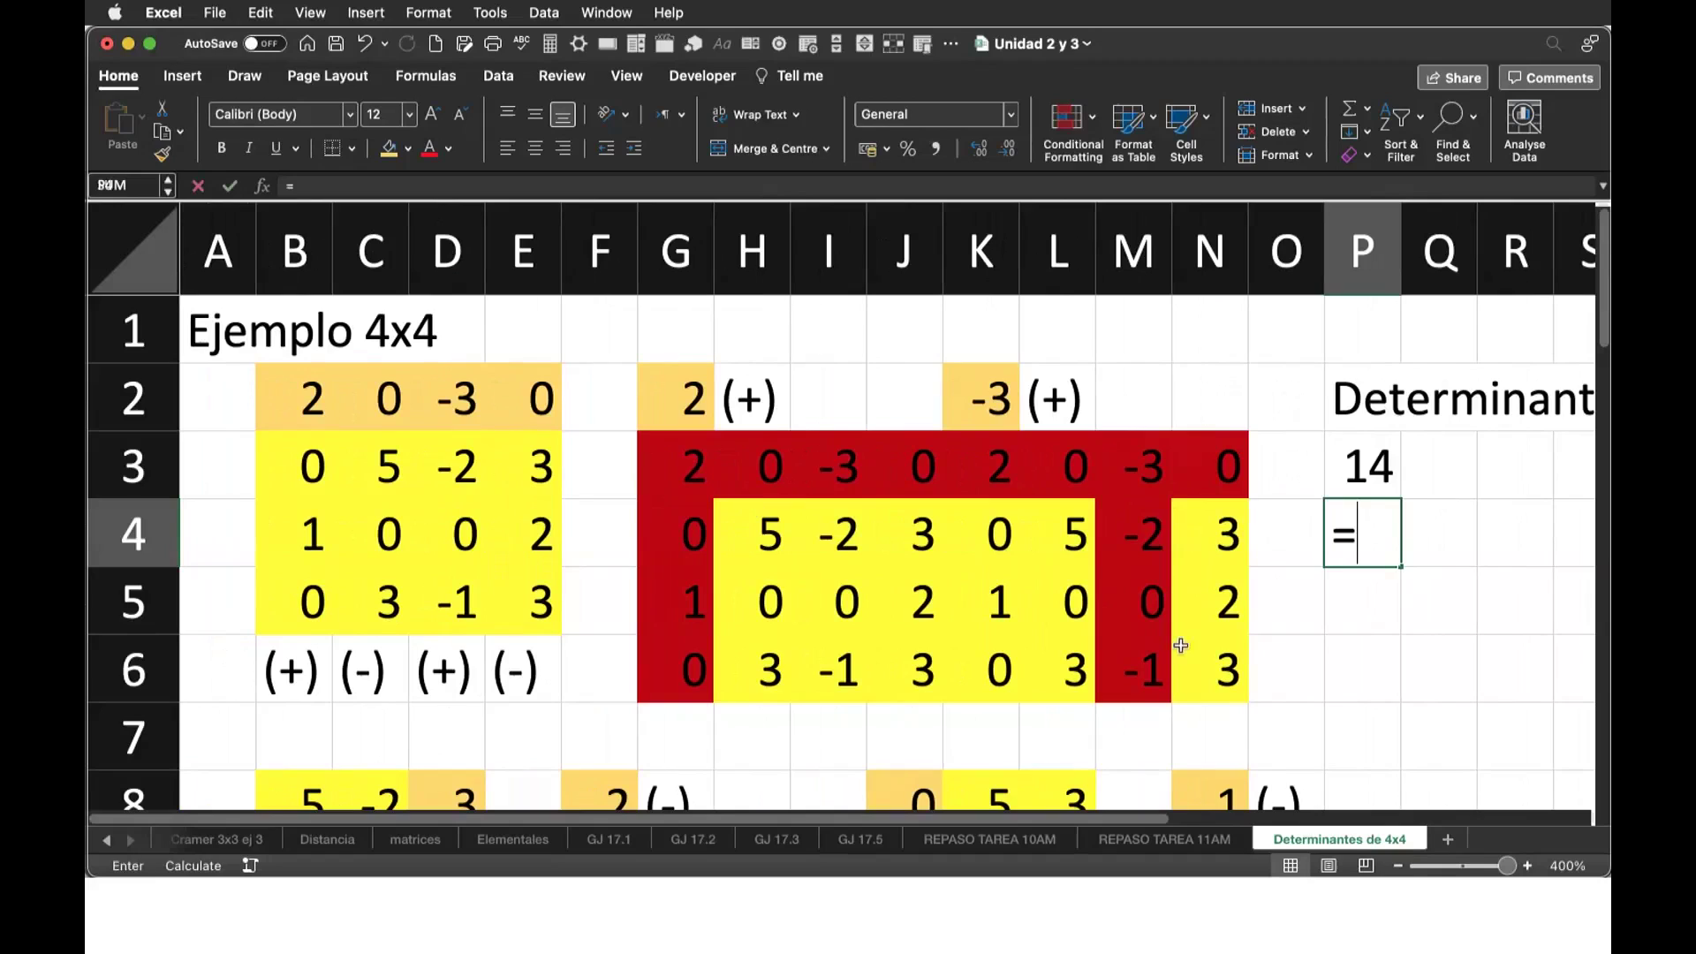
text(mdet)
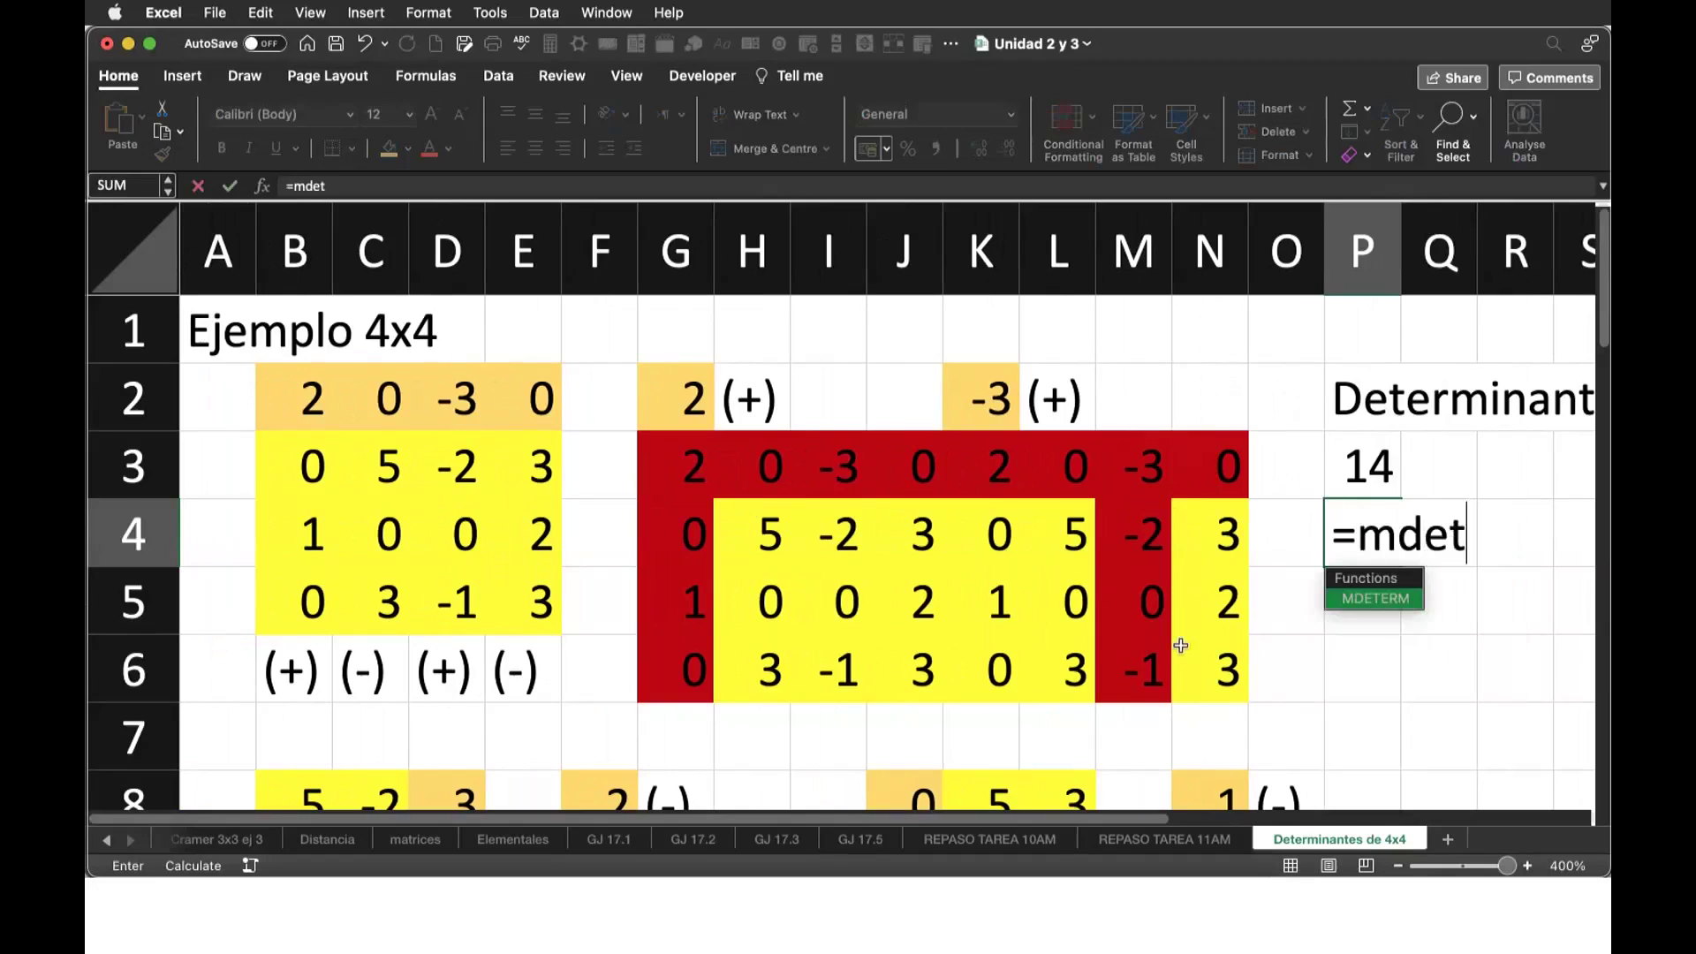
double_click(1393, 603)
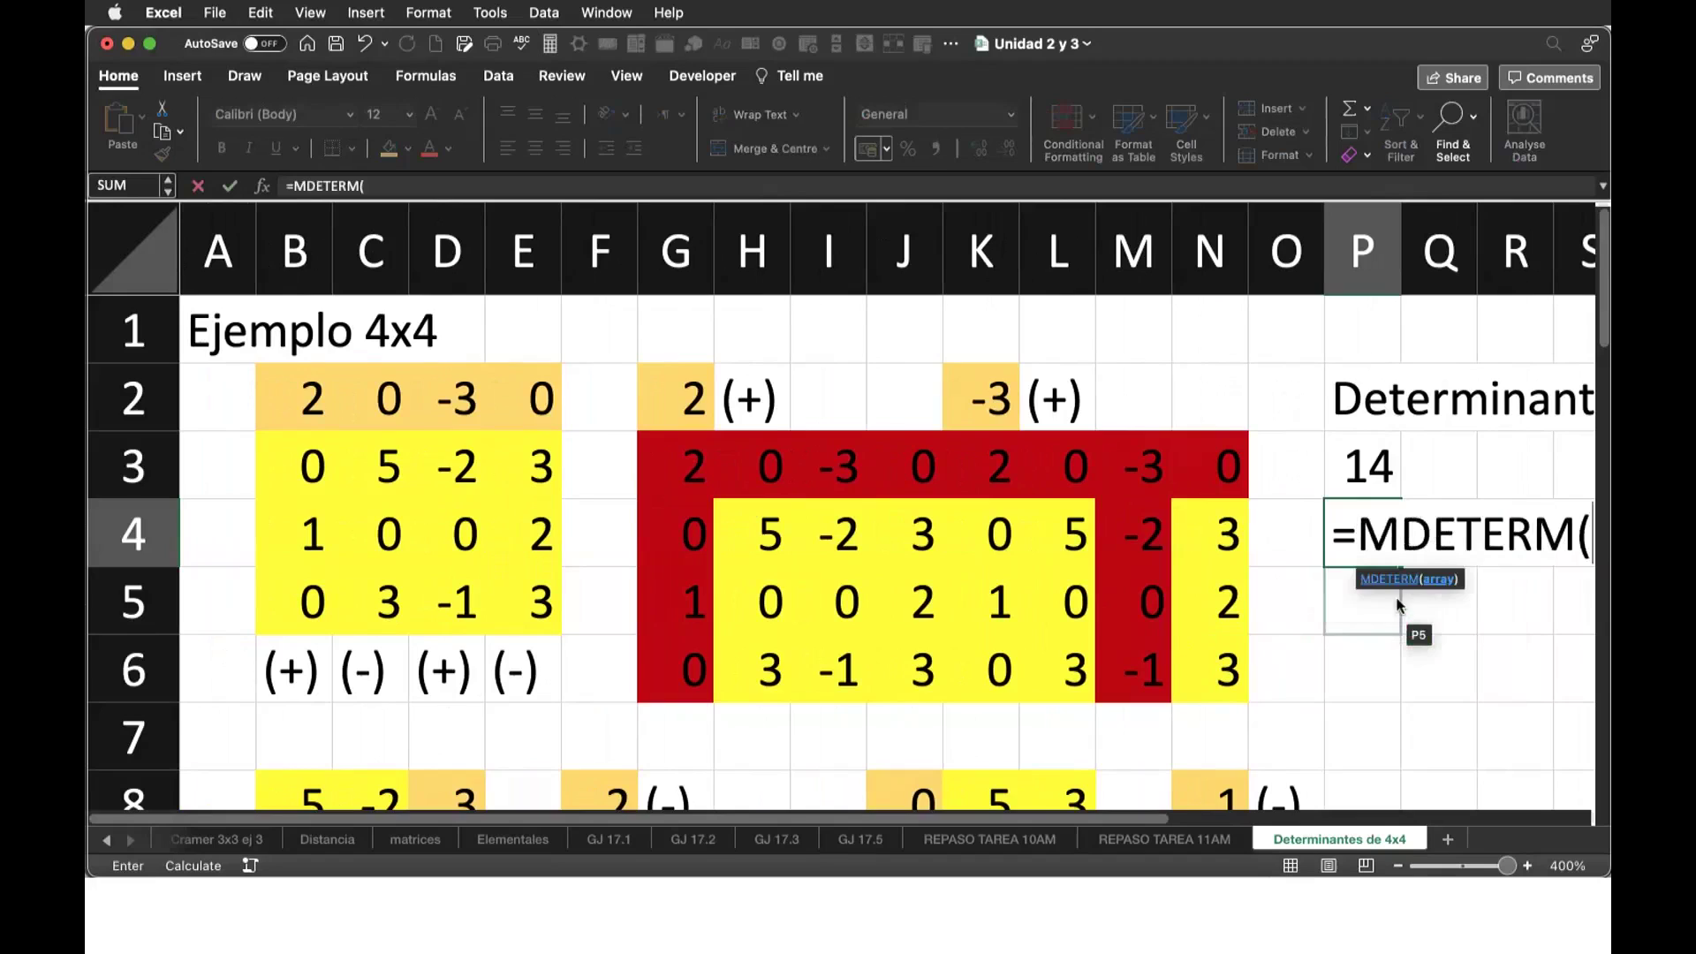
mouse_move(265, 393)
mouse_down()
mouse_move(527, 448)
mouse_move(531, 603)
mouse_up()
text())
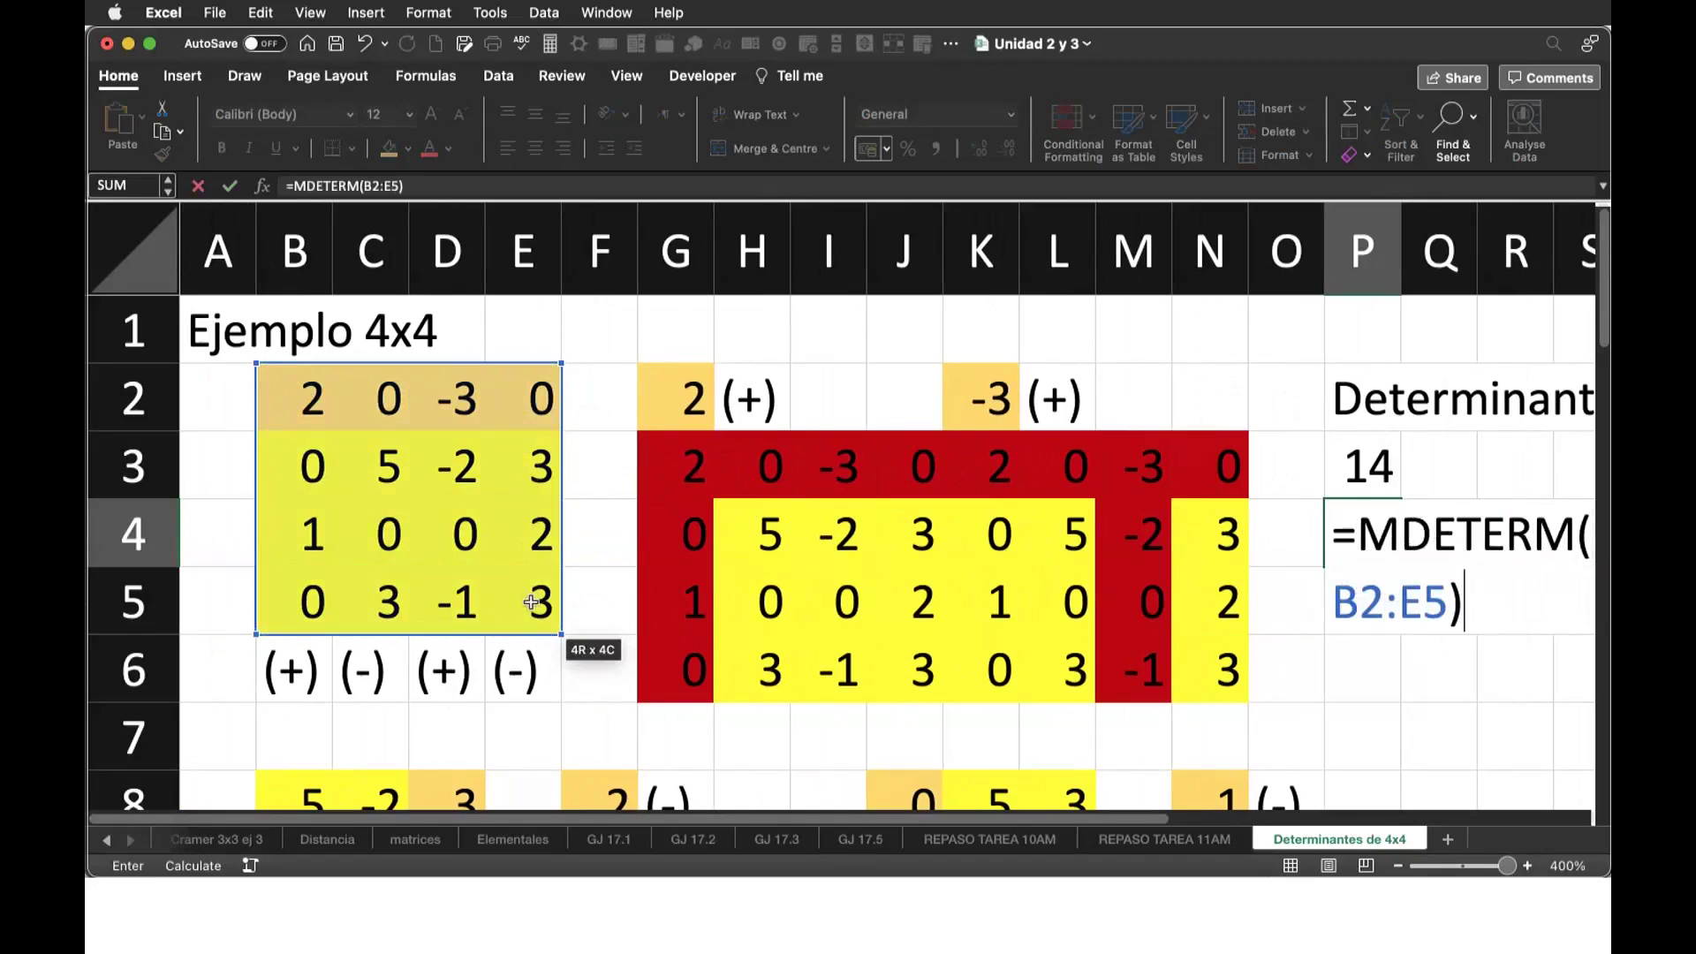
key(Return)
Fill both results in P3:P4 light blue.
drag(1368, 468, 1377, 528)
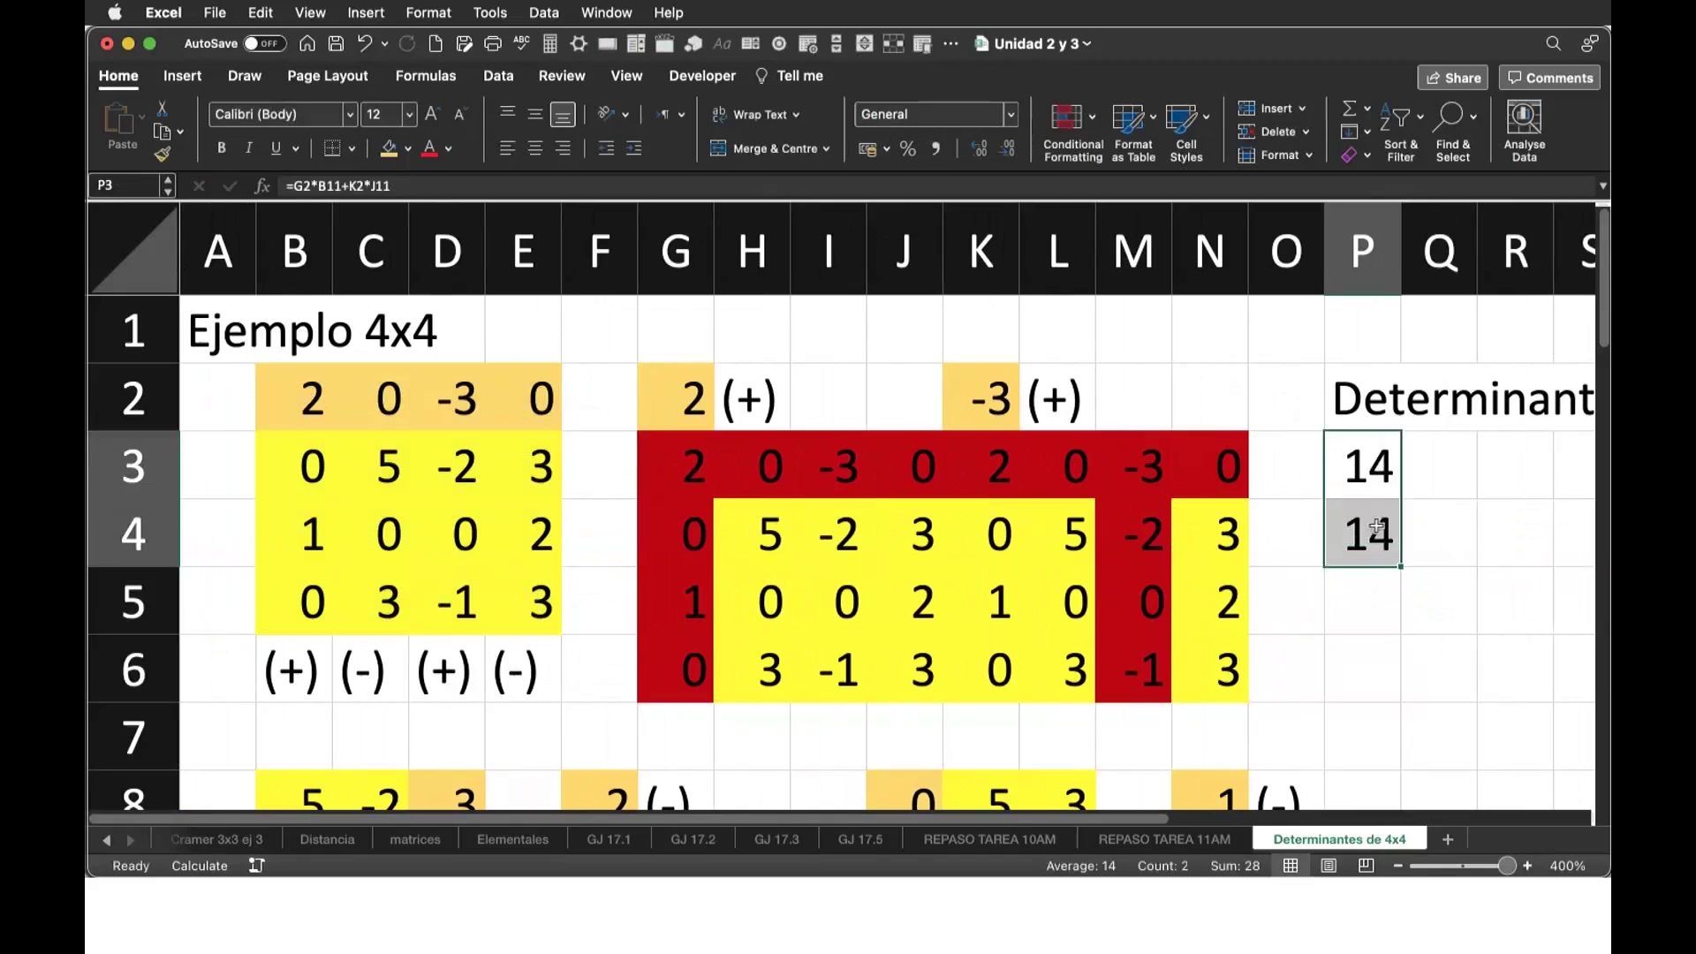
click(407, 149)
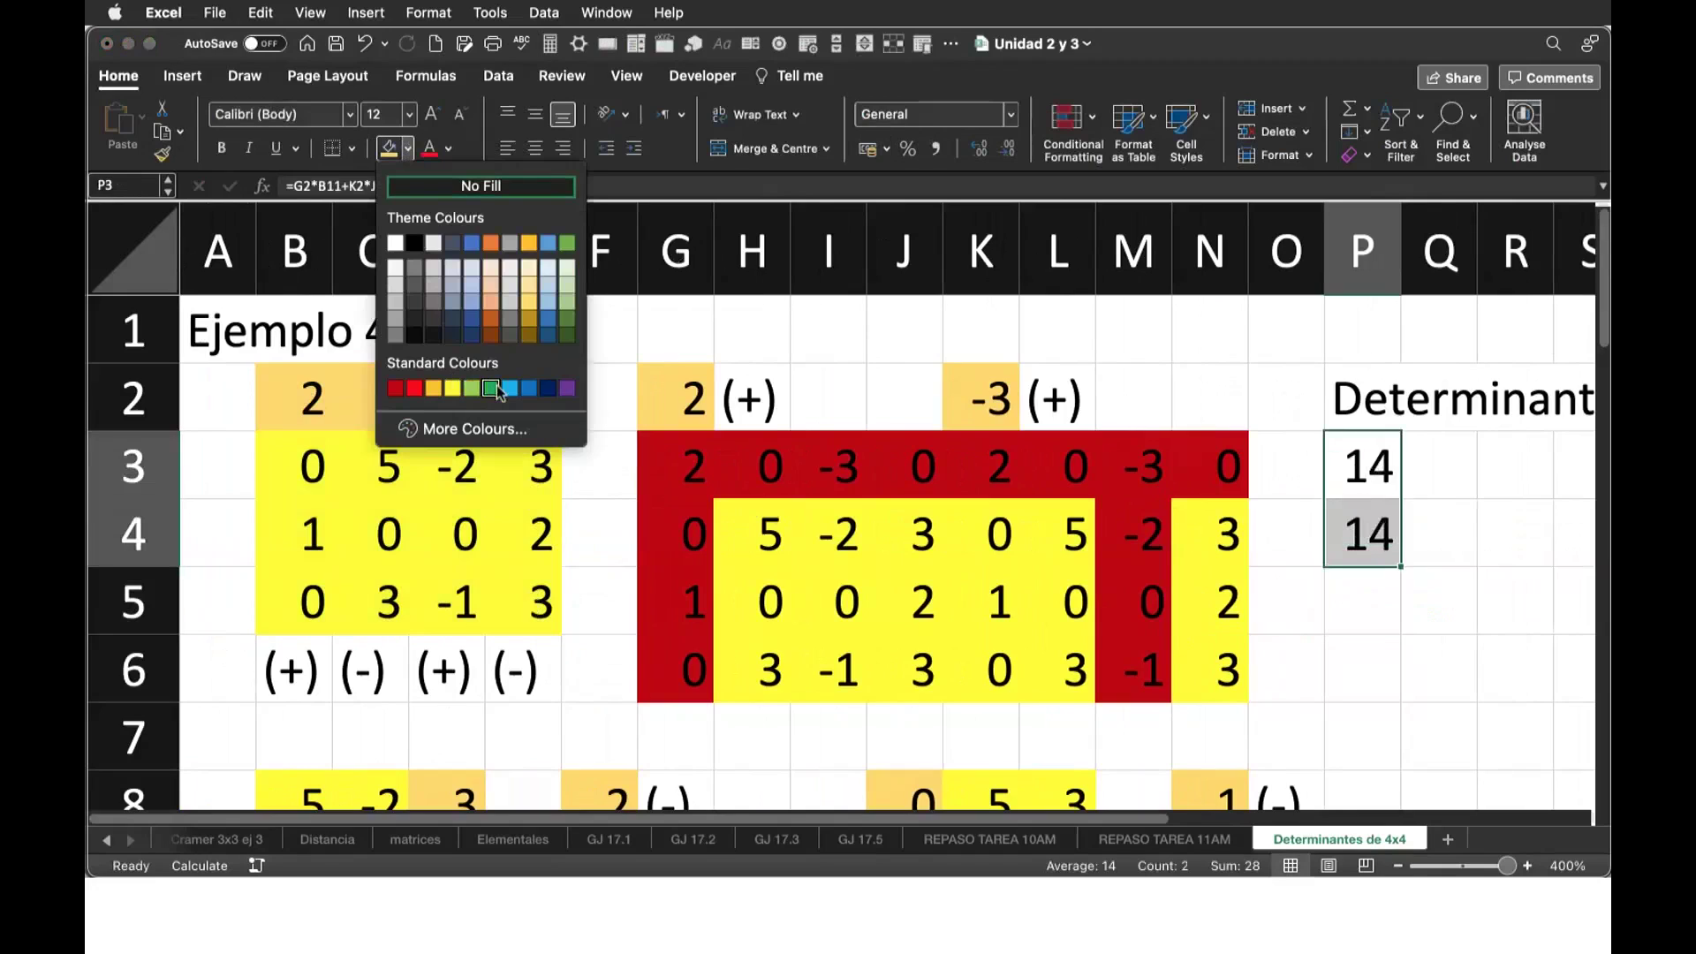
click(510, 389)
click(924, 527)
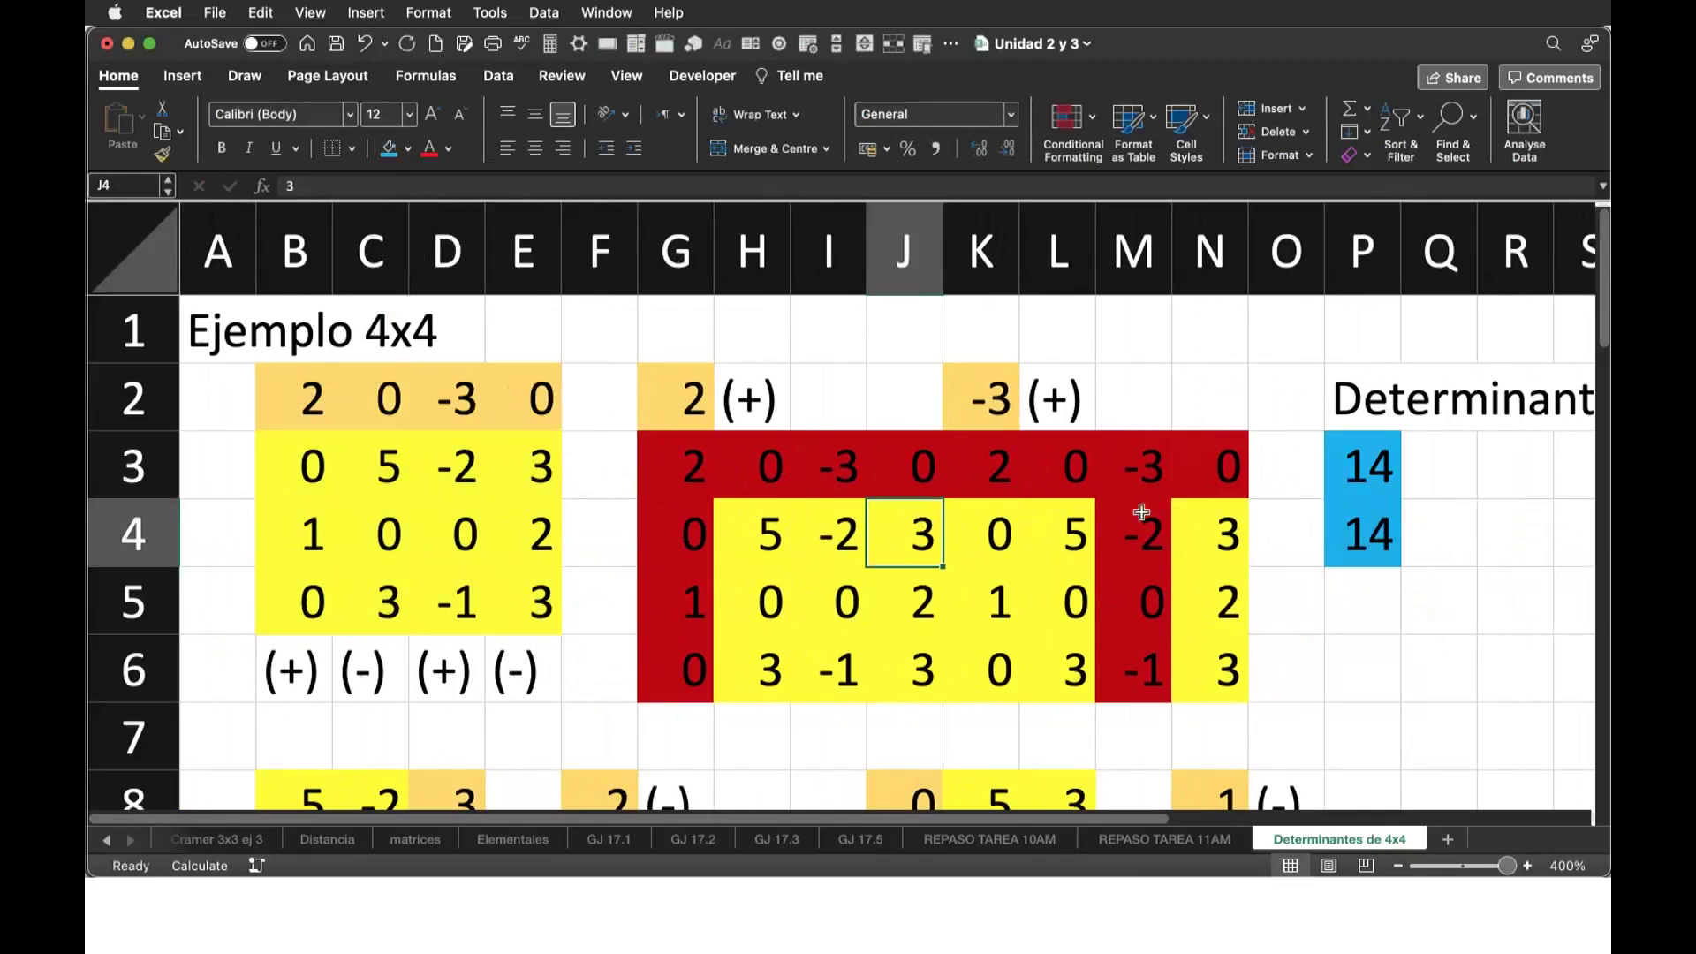
scroll(1232, 628, down, 1)
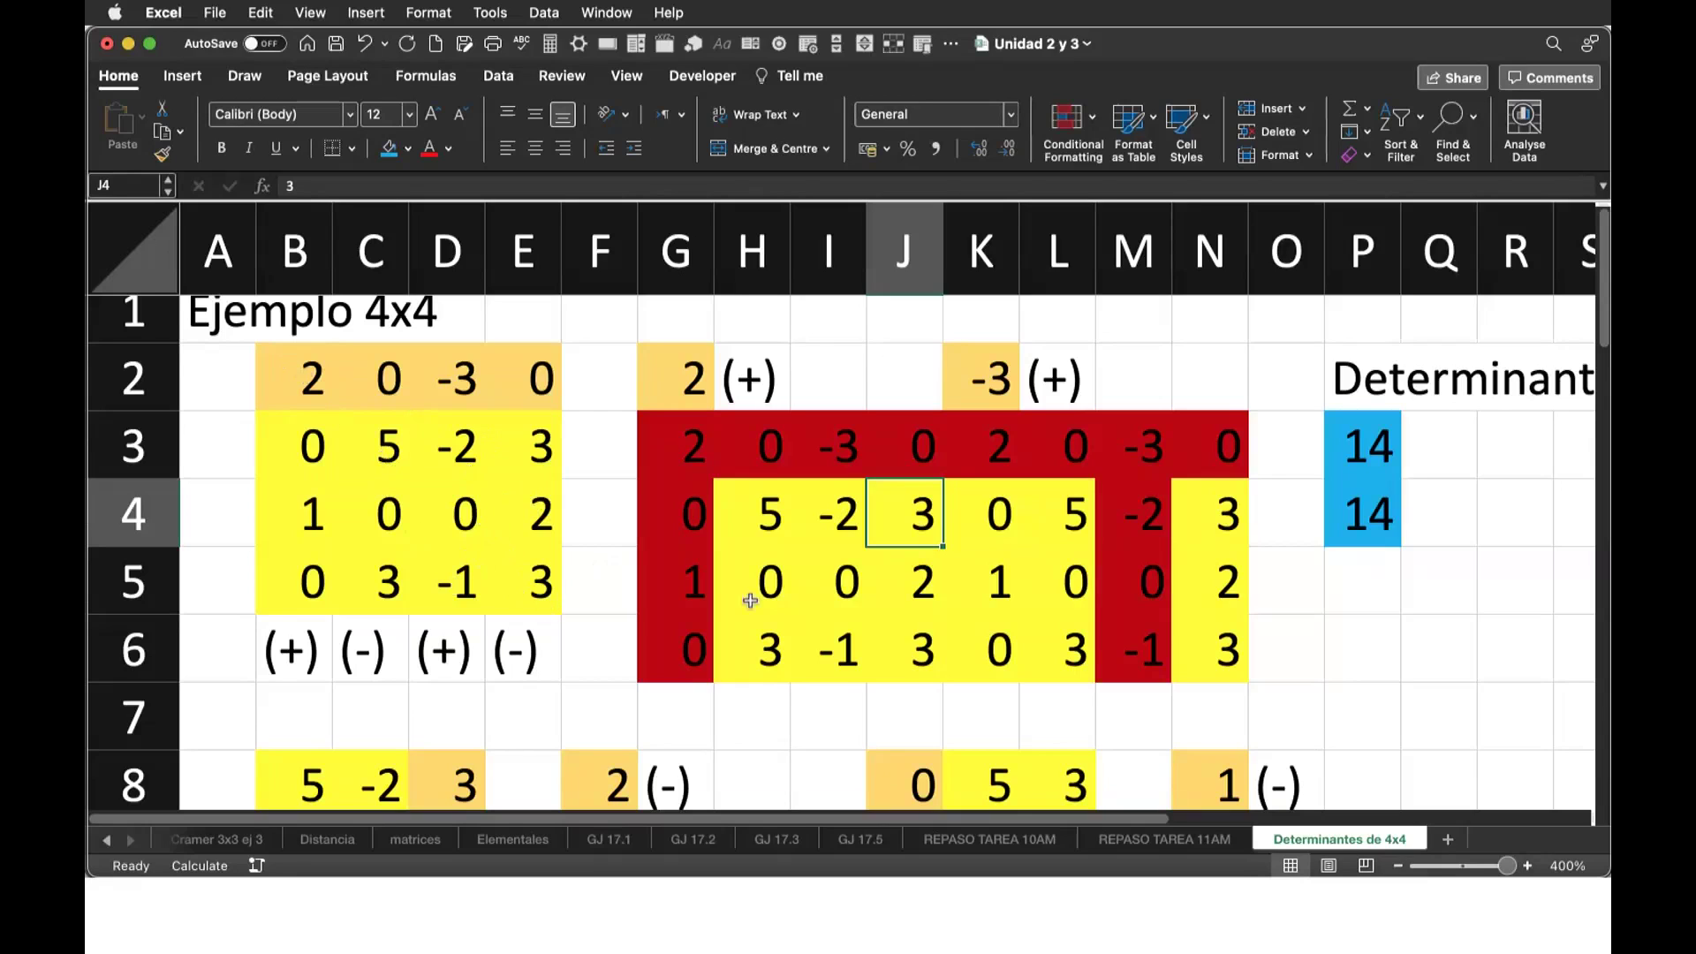
scroll(860, 577, down, 1)
scroll(860, 578, down, 3)
scroll(860, 577, down, 1)
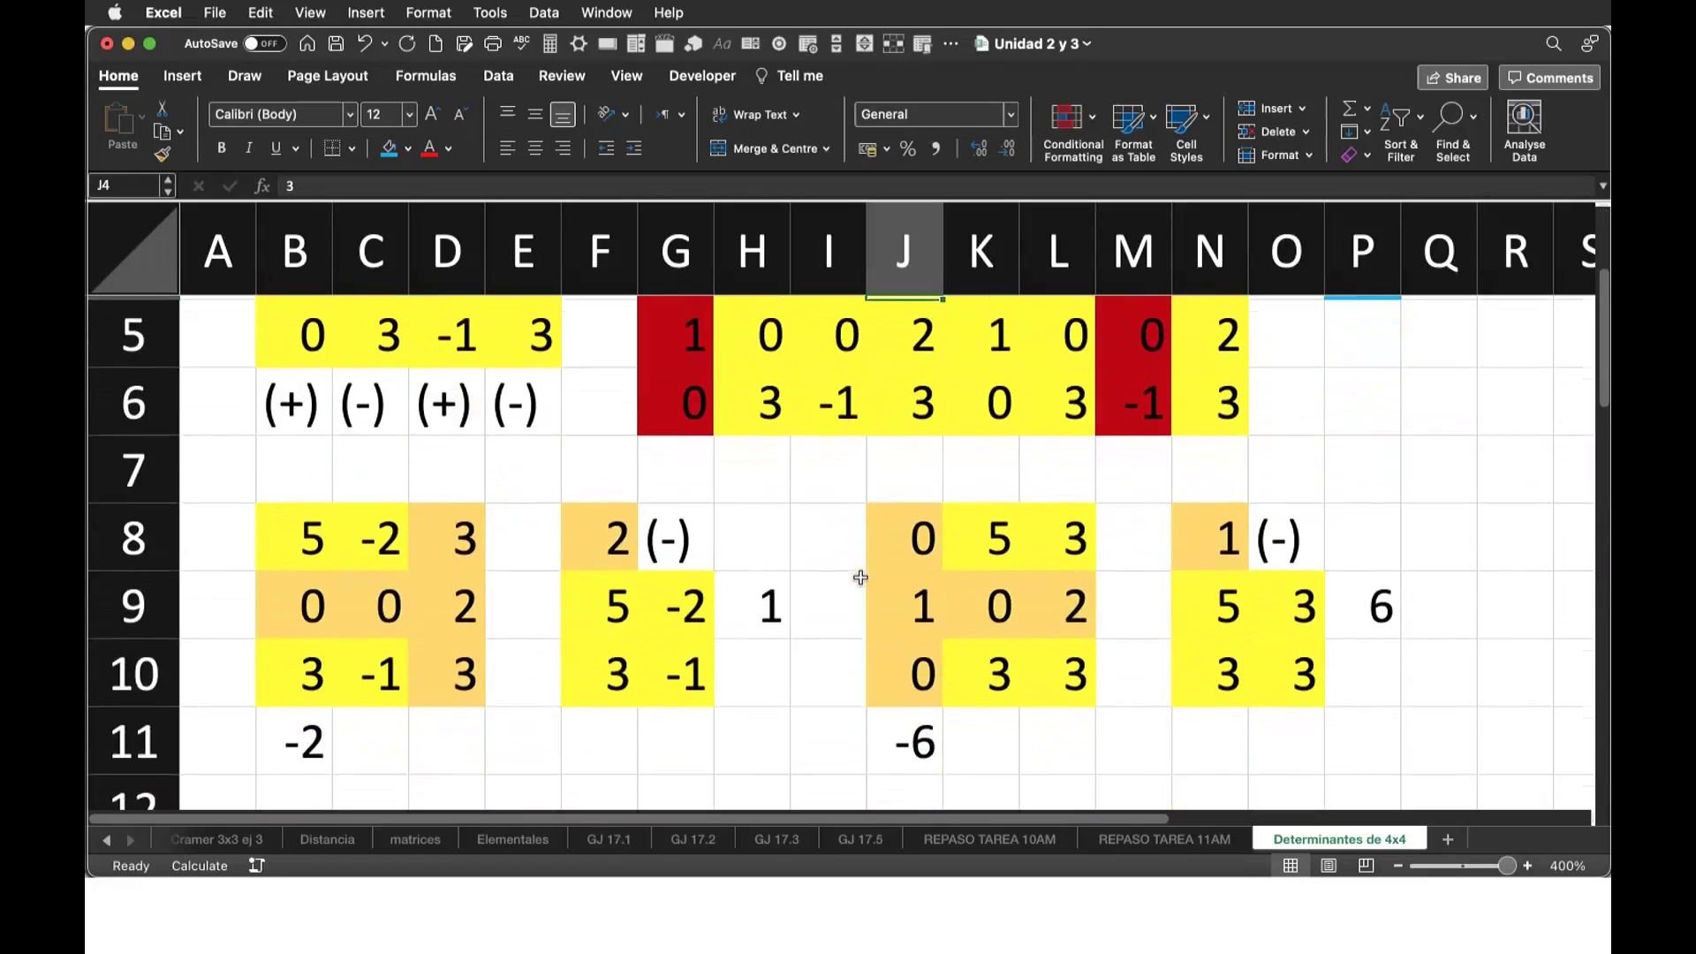
scroll(848, 573, up, 4)
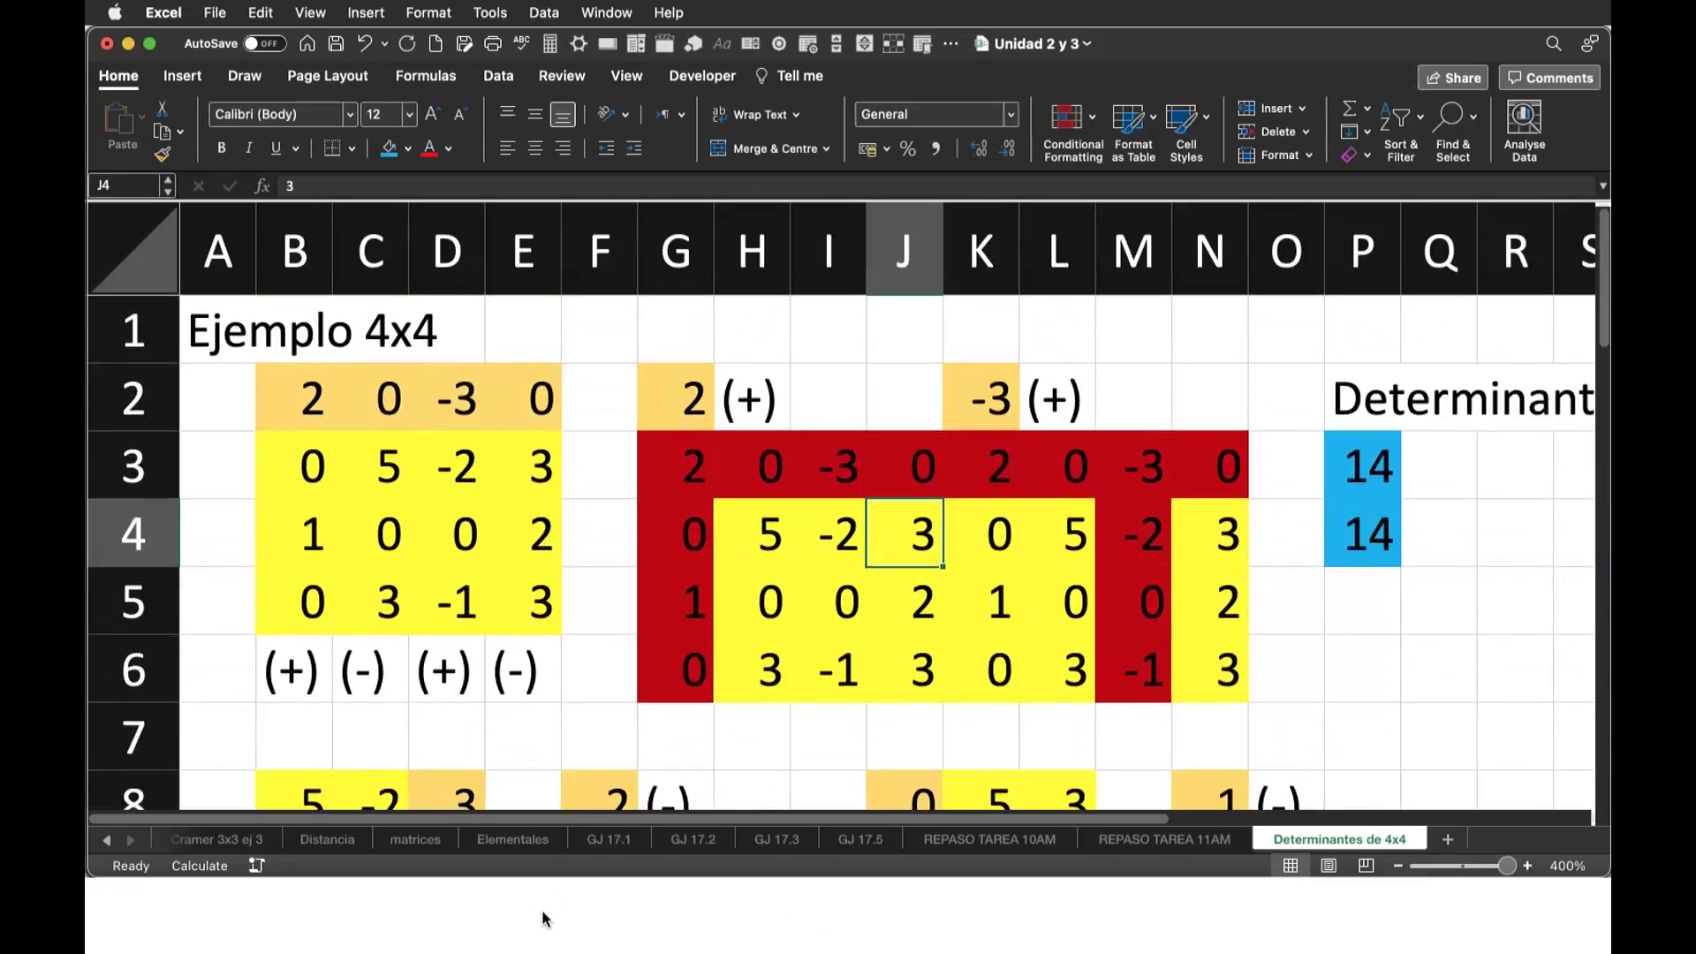
key(super+Tab)
scroll(987, 565, down, 5)
Scroll the Overleaf PDF preview down to the E3x3 row-swap example, equations (218)–(219).
scroll(987, 565, down, 5)
scroll(988, 566, down, 2)
scroll(988, 565, down, 3)
scroll(987, 565, down, 3)
scroll(988, 565, down, 3)
scroll(988, 565, down, 3)
scroll(988, 566, down, 5)
scroll(988, 565, down, 3)
scroll(988, 565, down, 3)
scroll(987, 566, up, 2)
scroll(987, 565, up, 3)
scroll(988, 565, down, 4)
scroll(987, 566, down, 5)
scroll(987, 565, down, 5)
scroll(988, 565, down, 5)
scroll(987, 565, down, 4)
scroll(988, 566, down, 4)
scroll(989, 573, down, 5)
scroll(990, 572, up, 1)
scroll(989, 572, down, 2)
scroll(989, 572, down, 5)
scroll(987, 573, down, 2)
scroll(988, 572, down, 5)
scroll(988, 572, down, 5)
scroll(987, 572, down, 2)
scroll(989, 572, down, 3)
scroll(989, 572, down, 5)
scroll(989, 572, down, 5)
scroll(989, 573, down, 3)
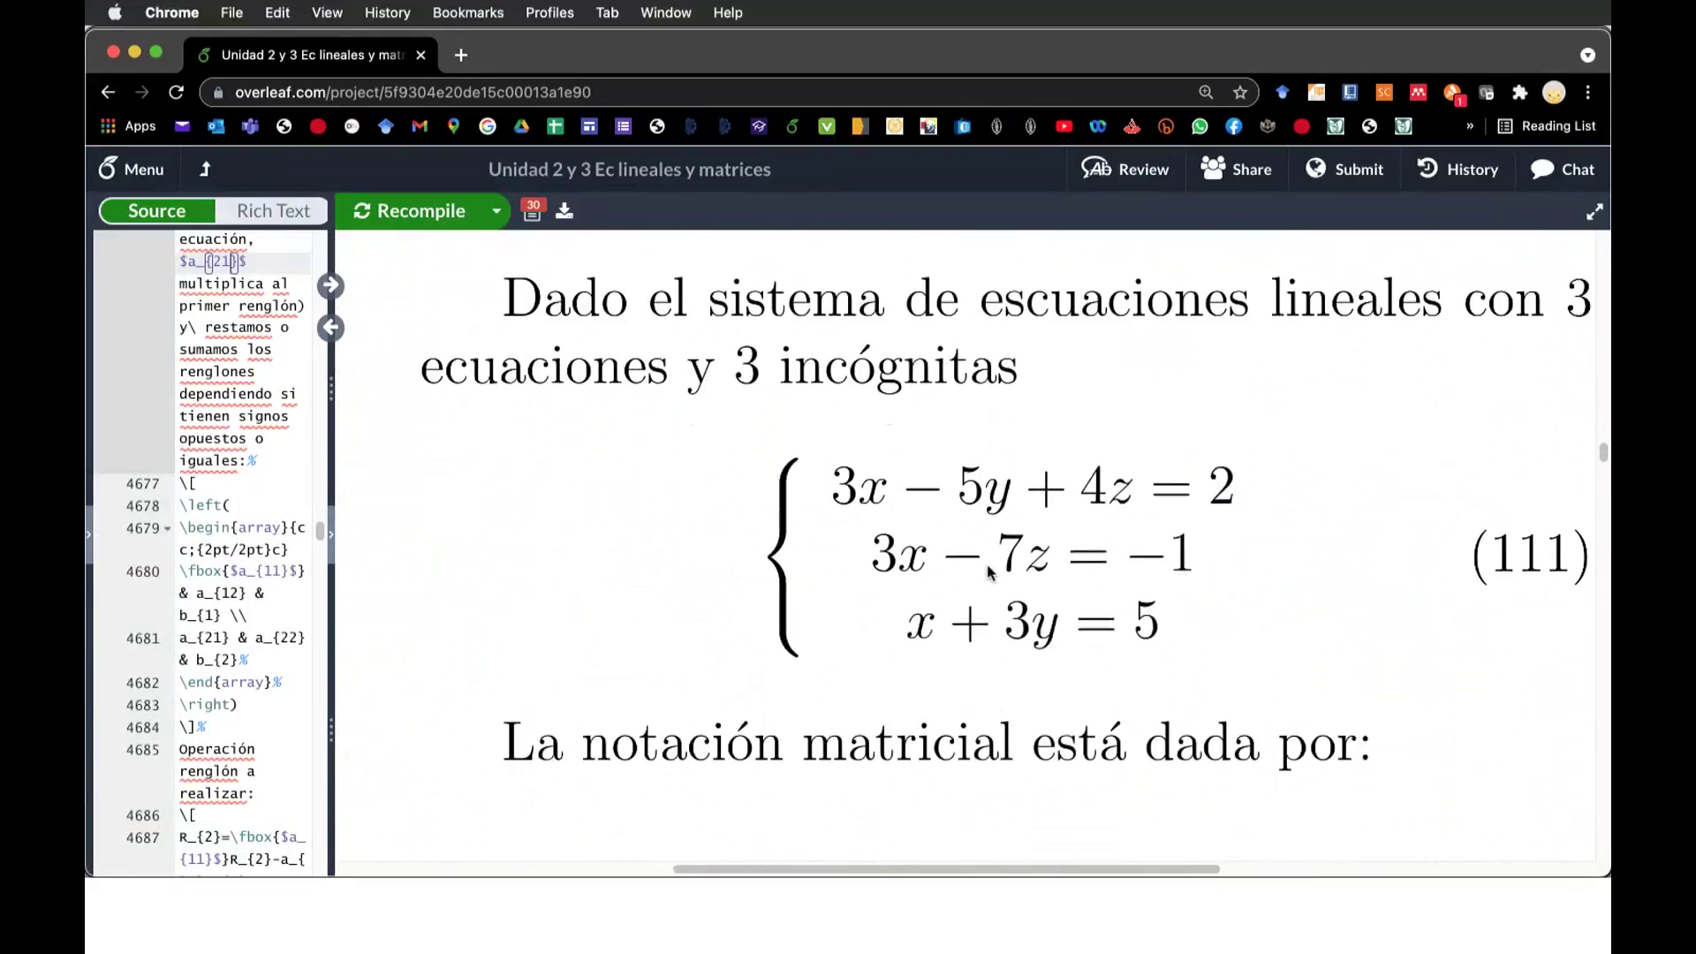
scroll(989, 572, down, 1)
scroll(989, 573, right, 1)
scroll(987, 565, down, 2)
scroll(987, 565, down, 2)
scroll(987, 565, down, 5)
scroll(989, 572, down, 5)
scroll(989, 572, down, 3)
scroll(989, 572, down, 5)
scroll(989, 573, down, 5)
scroll(989, 572, down, 4)
scroll(989, 573, down, 5)
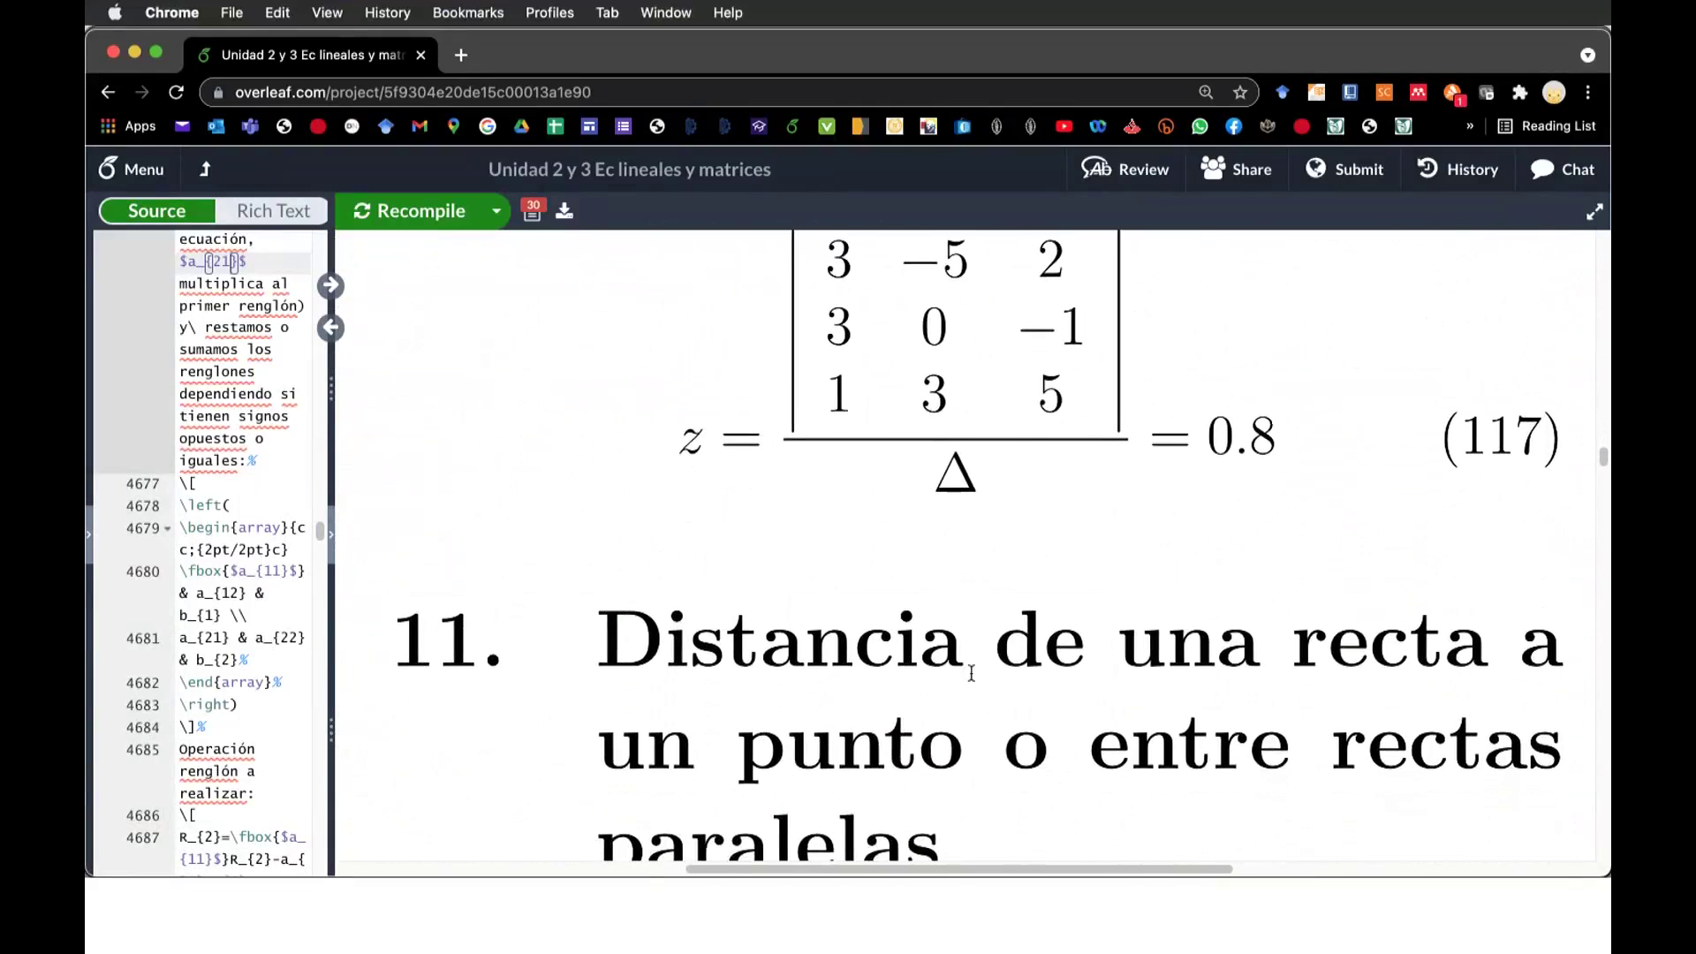
scroll(971, 676, down, 1)
scroll(972, 679, down, 5)
scroll(974, 682, down, 3)
scroll(977, 689, down, 2)
scroll(975, 688, down, 5)
scroll(976, 686, down, 5)
scroll(977, 683, down, 5)
scroll(978, 681, down, 5)
scroll(978, 681, down, 5)
scroll(978, 681, down, 5)
scroll(978, 681, down, 5)
scroll(978, 681, down, 5)
scroll(978, 681, down, 5)
scroll(977, 681, down, 5)
scroll(979, 681, down, 5)
scroll(981, 681, down, 5)
scroll(981, 683, down, 5)
scroll(981, 683, down, 5)
scroll(978, 680, down, 5)
scroll(977, 675, down, 5)
scroll(977, 675, down, 5)
scroll(978, 679, down, 5)
scroll(978, 681, down, 5)
scroll(979, 682, down, 5)
scroll(978, 681, down, 5)
scroll(978, 681, down, 5)
scroll(977, 681, down, 5)
scroll(978, 681, down, 1)
scroll(978, 682, down, 5)
scroll(978, 682, down, 5)
scroll(978, 682, down, 5)
scroll(978, 682, down, 5)
scroll(978, 682, down, 5)
scroll(978, 681, down, 5)
scroll(977, 680, down, 5)
scroll(977, 677, down, 5)
scroll(977, 676, down, 5)
scroll(977, 676, down, 5)
scroll(977, 677, down, 5)
scroll(977, 676, down, 5)
scroll(977, 676, down, 5)
scroll(977, 677, down, 5)
scroll(977, 677, down, 5)
scroll(977, 676, down, 5)
scroll(977, 677, down, 5)
scroll(977, 677, down, 5)
scroll(977, 679, down, 5)
scroll(979, 682, down, 5)
scroll(979, 682, down, 5)
scroll(979, 682, down, 5)
scroll(979, 682, down, 5)
Scroll past the section 17 Gauss-Jordan examples to section 17.4's 2x2 augmented-matrix problem.
scroll(979, 681, down, 5)
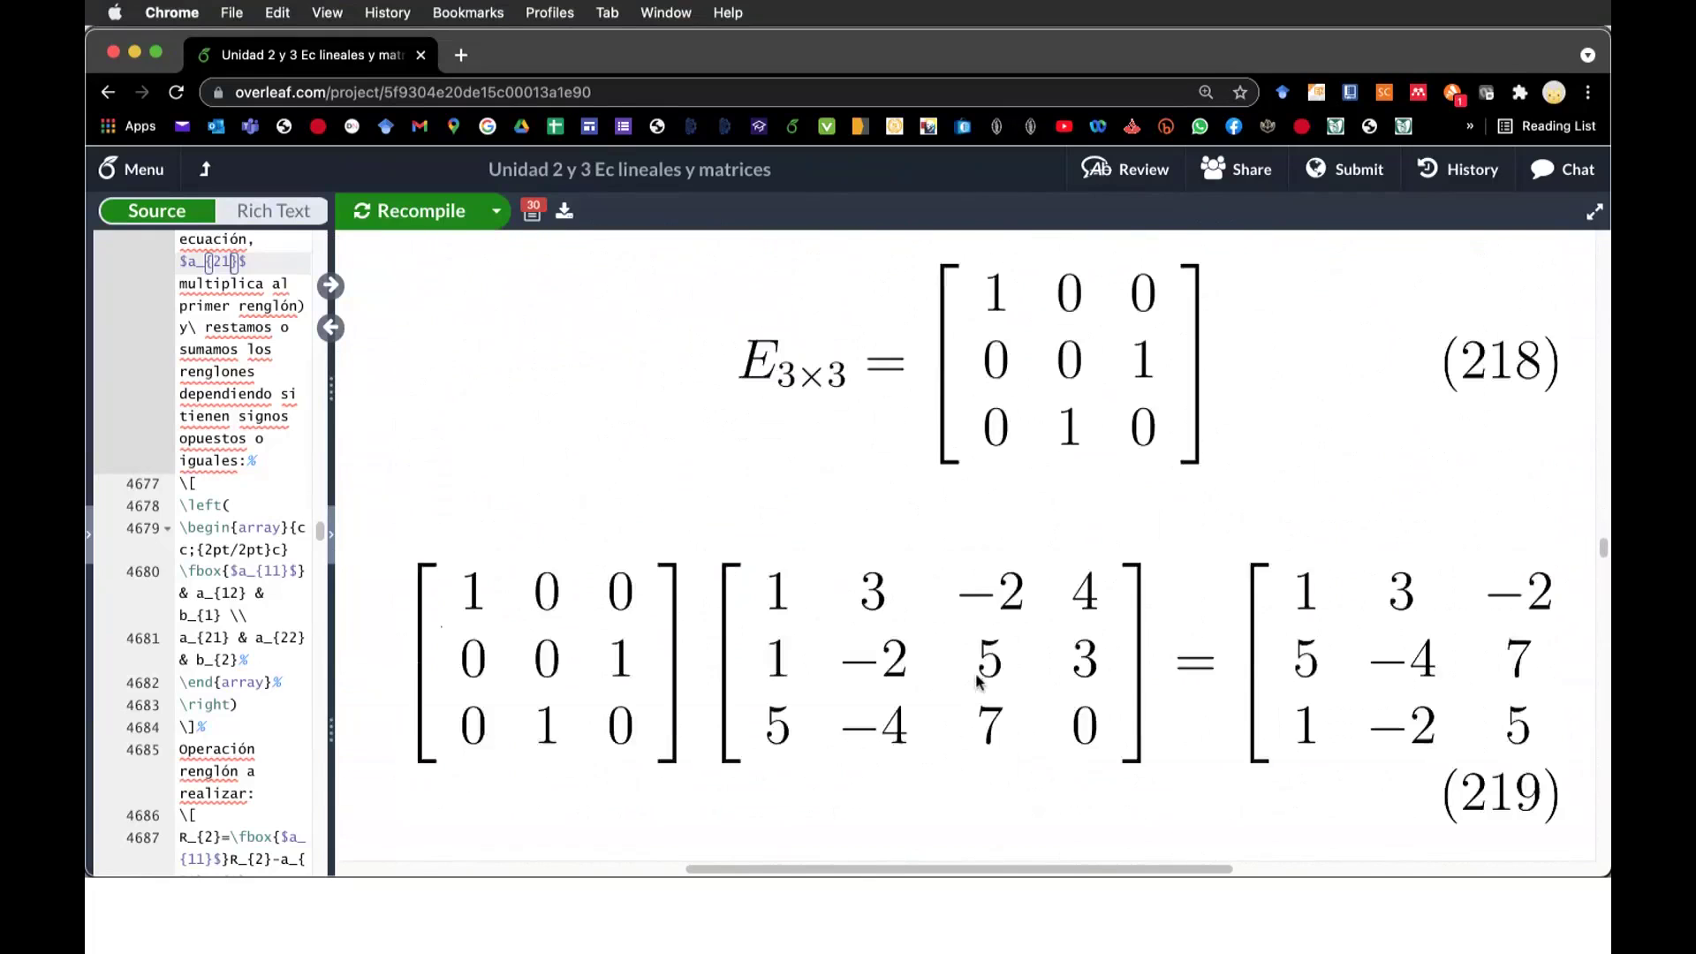
scroll(979, 682, down, 5)
scroll(961, 425, down, 5)
scroll(961, 424, down, 5)
scroll(961, 425, down, 5)
scroll(962, 425, down, 5)
scroll(961, 425, down, 5)
scroll(961, 425, down, 5)
scroll(961, 424, down, 5)
scroll(961, 422, down, 5)
scroll(961, 422, down, 5)
scroll(961, 422, down, 5)
scroll(962, 424, down, 5)
scroll(963, 426, down, 5)
scroll(962, 426, down, 5)
scroll(962, 424, down, 5)
scroll(961, 421, up, 1)
scroll(960, 420, down, 1)
scroll(960, 420, down, 3)
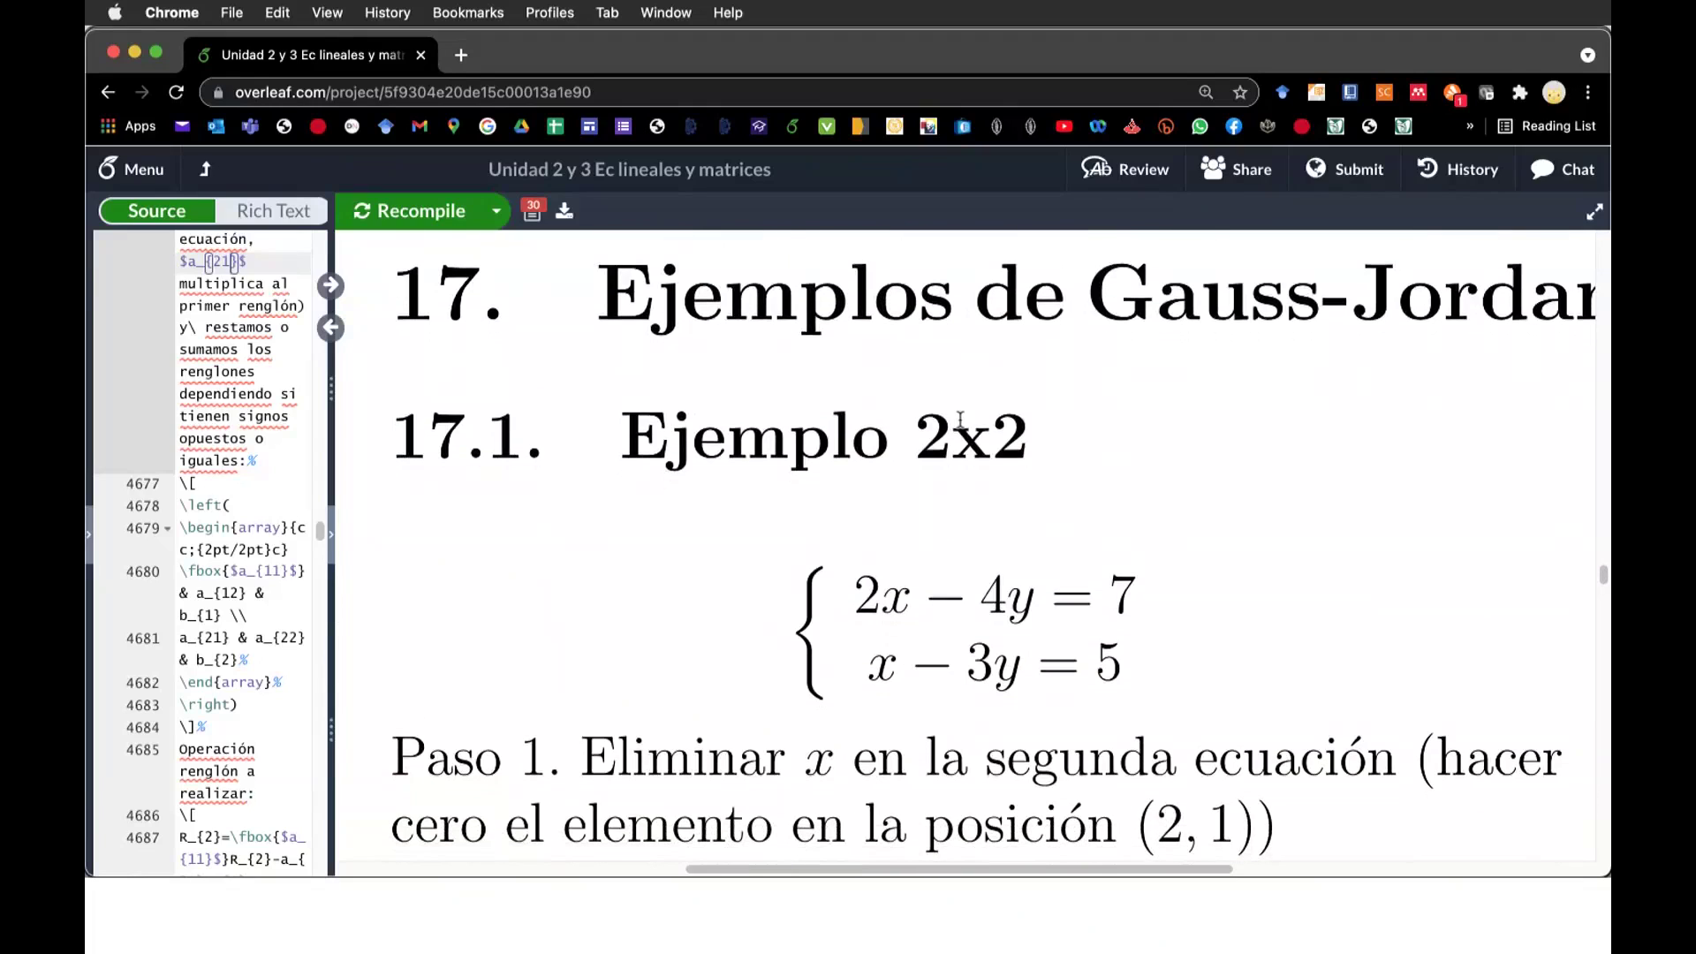
scroll(961, 422, down, 5)
scroll(963, 427, down, 5)
scroll(961, 426, up, 10)
scroll(961, 425, down, 5)
scroll(961, 426, down, 3)
scroll(961, 425, down, 5)
scroll(961, 426, down, 5)
scroll(961, 426, down, 5)
scroll(961, 424, down, 5)
scroll(960, 421, up, 3)
scroll(961, 424, down, 5)
scroll(962, 425, down, 3)
scroll(963, 427, down, 5)
scroll(963, 426, down, 5)
scroll(962, 424, down, 5)
scroll(960, 421, down, 5)
scroll(961, 420, down, 5)
scroll(960, 422, down, 5)
scroll(961, 424, down, 5)
scroll(961, 425, down, 5)
scroll(961, 426, down, 3)
scroll(961, 424, down, 5)
scroll(960, 421, down, 2)
scroll(960, 421, up, 2)
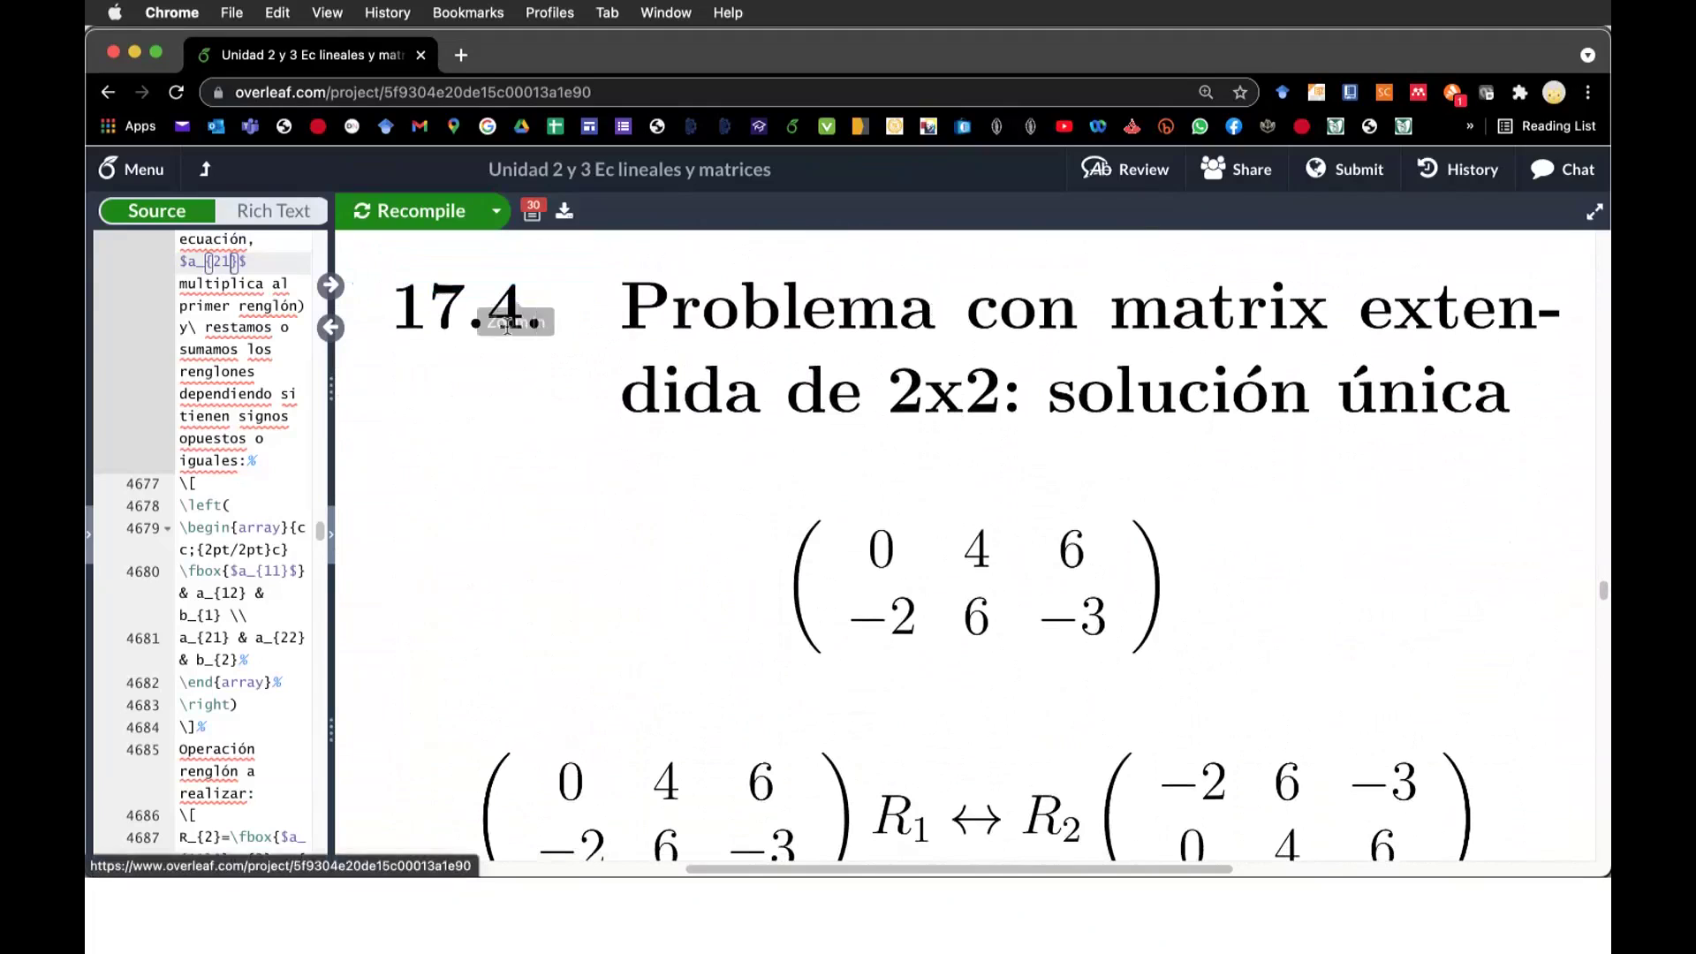